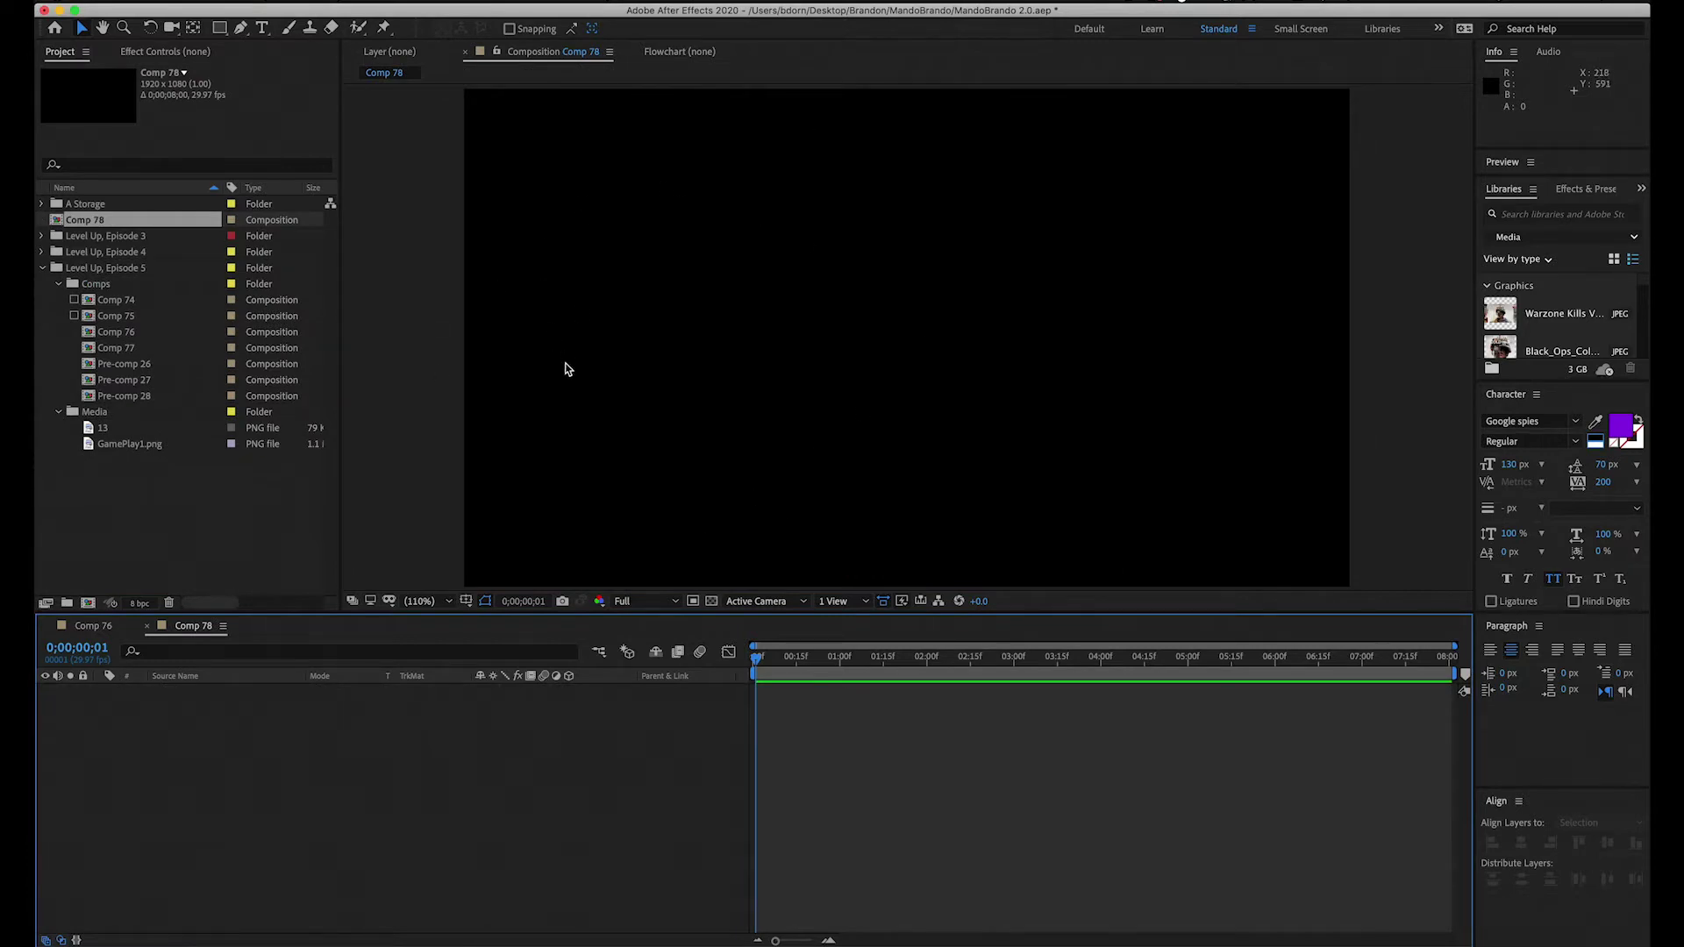
Step: Add the GamePlay1.png footage to the Comp 78 timeline as a layer
click(131, 443)
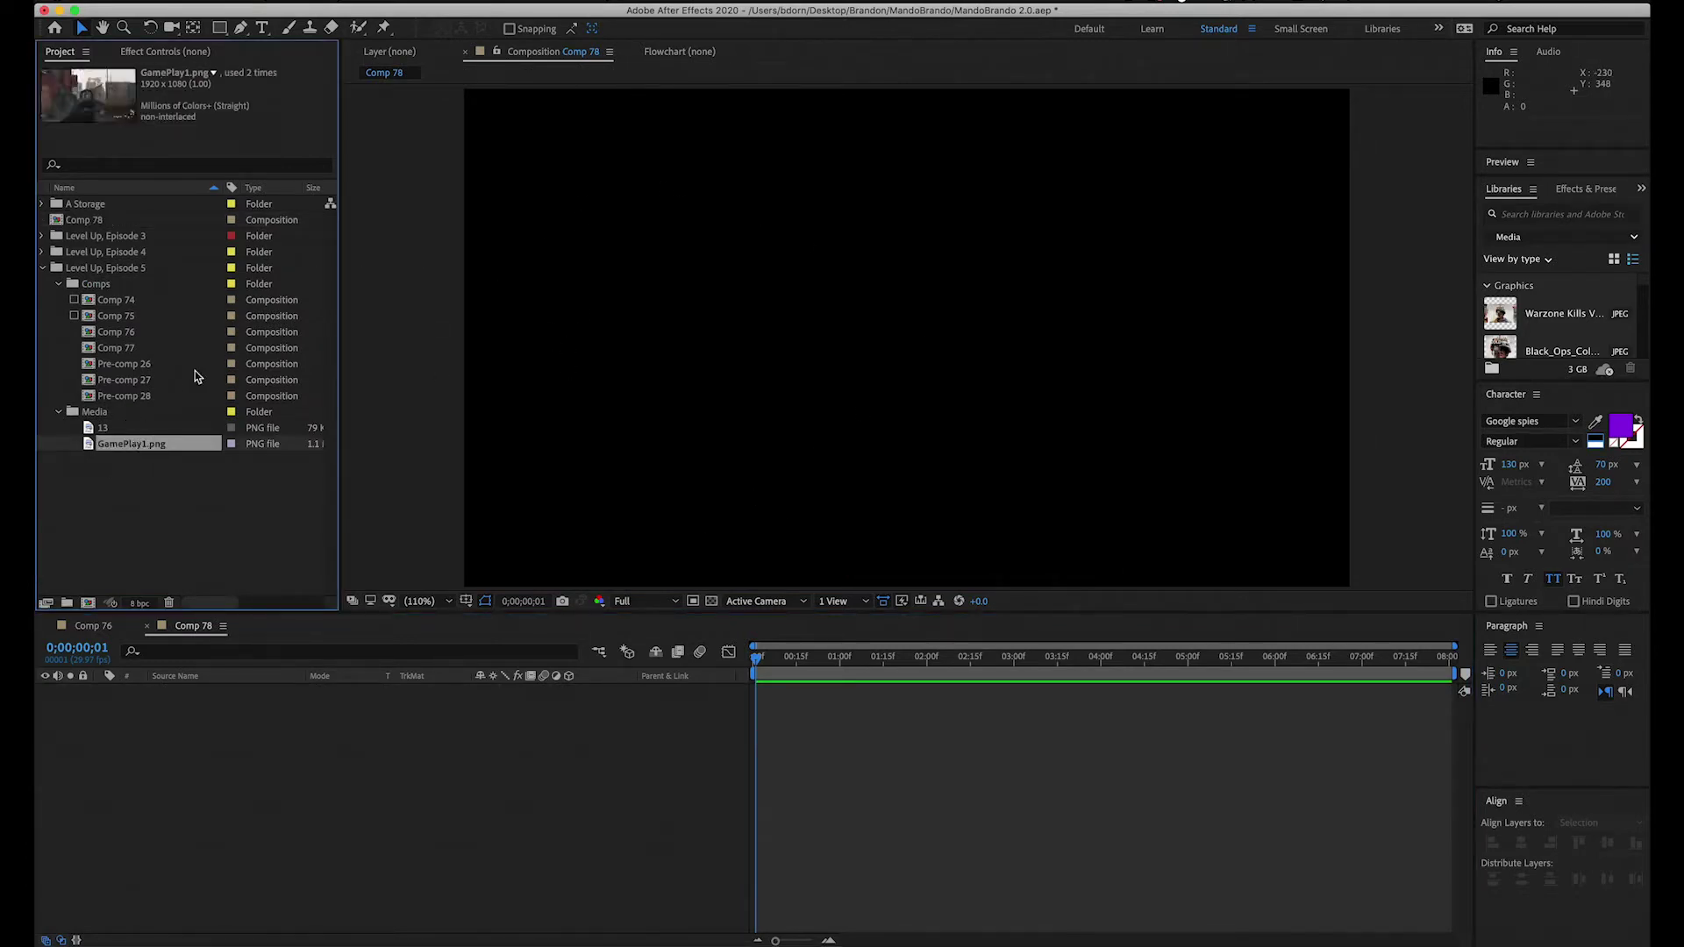
drag(135, 446, 237, 697)
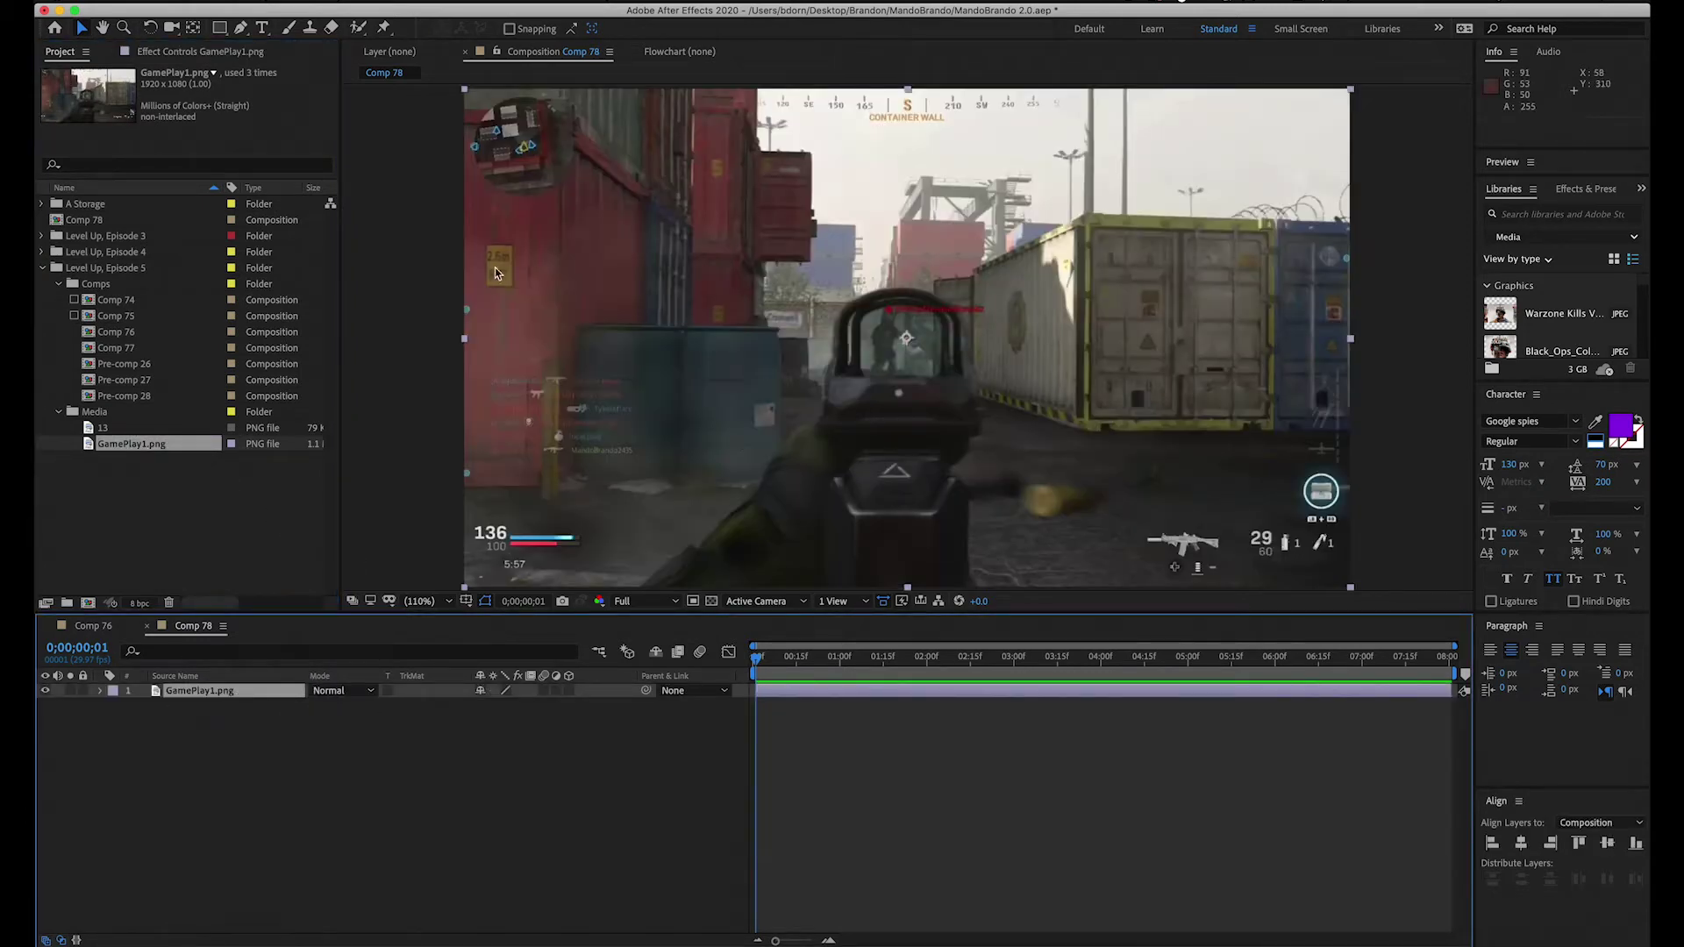
click(301, 713)
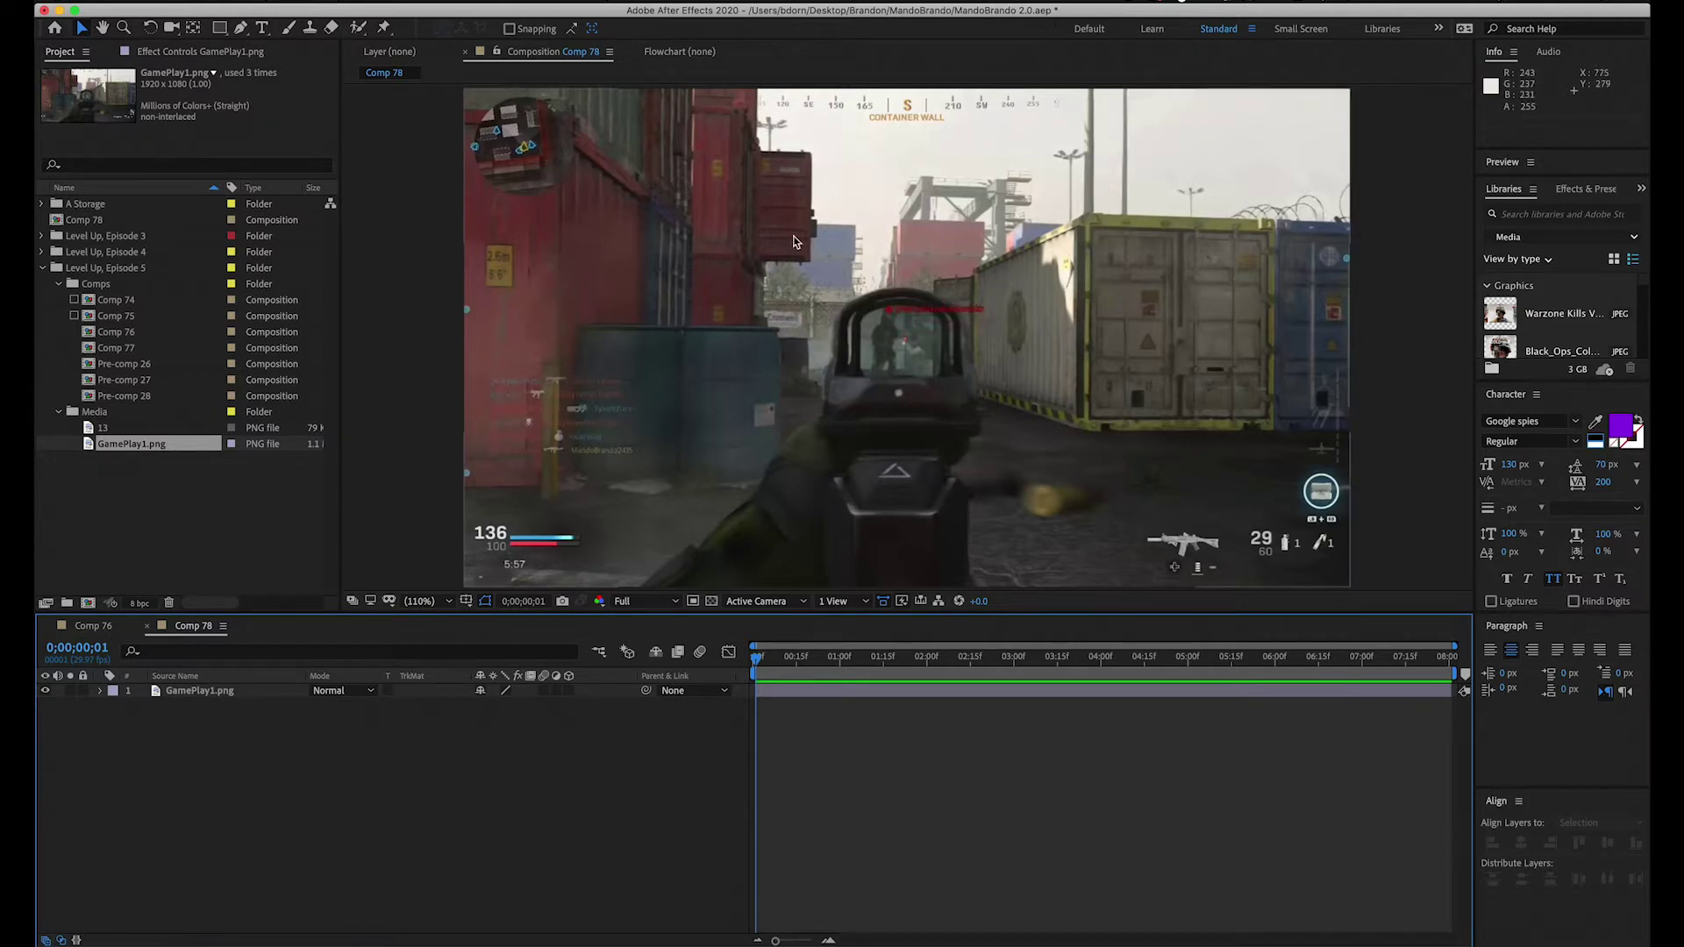
Step: Create a rectangle shape layer that fills the whole composition frame above the gameplay image
click(220, 29)
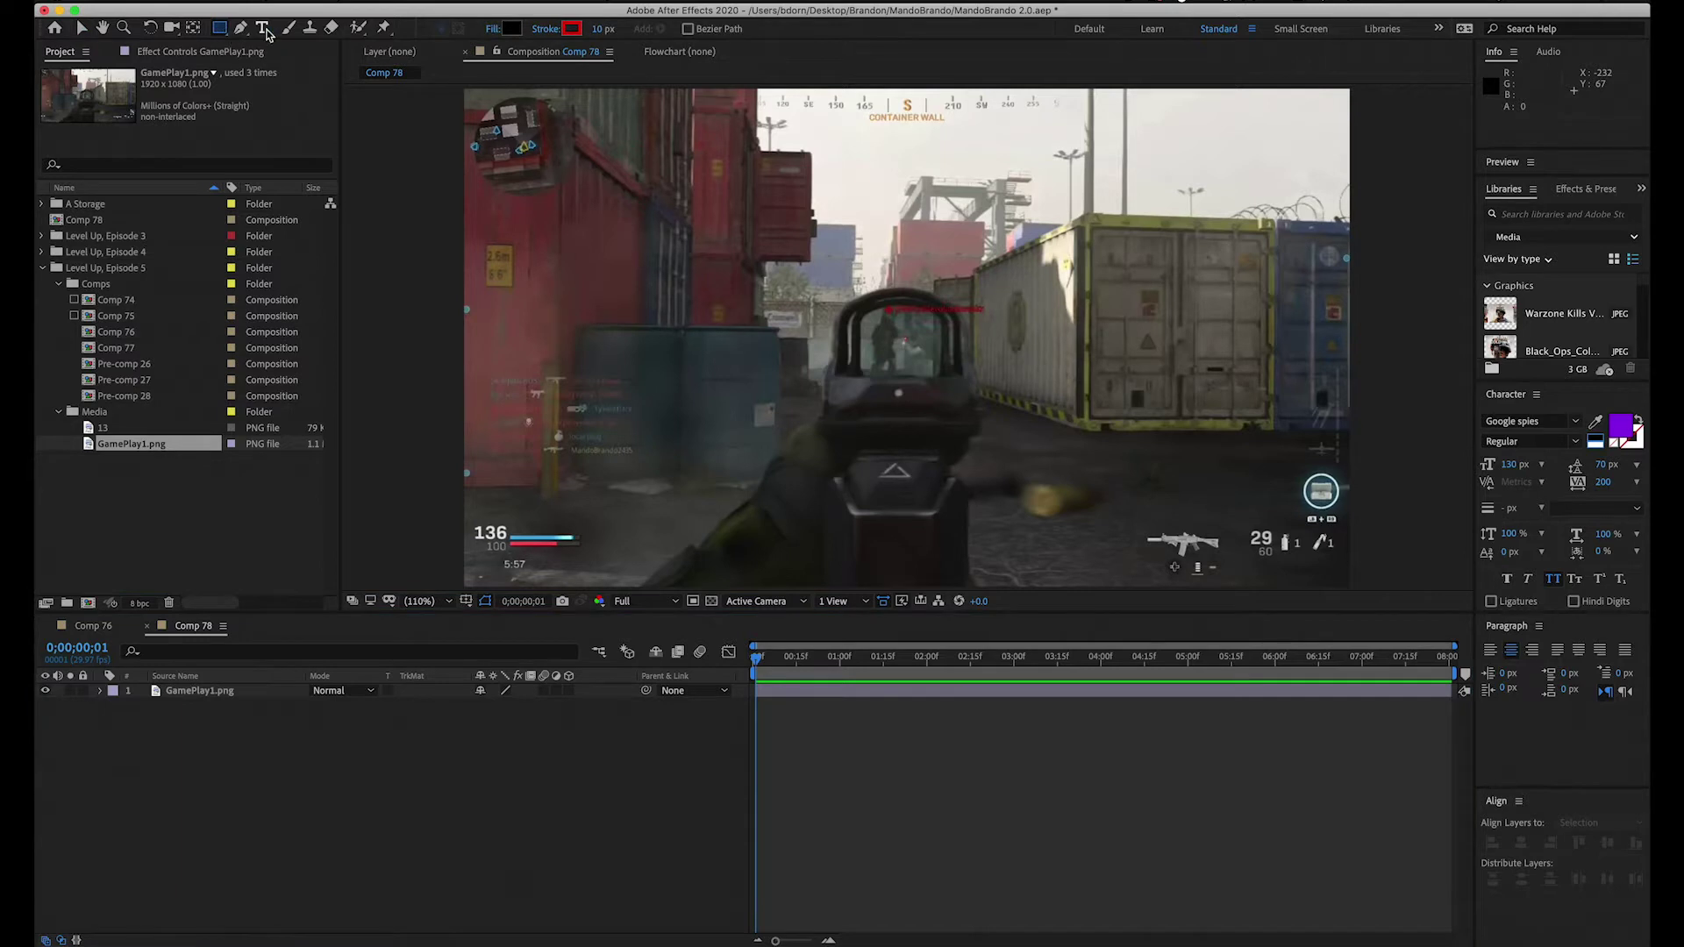
double_click(220, 29)
key(v)
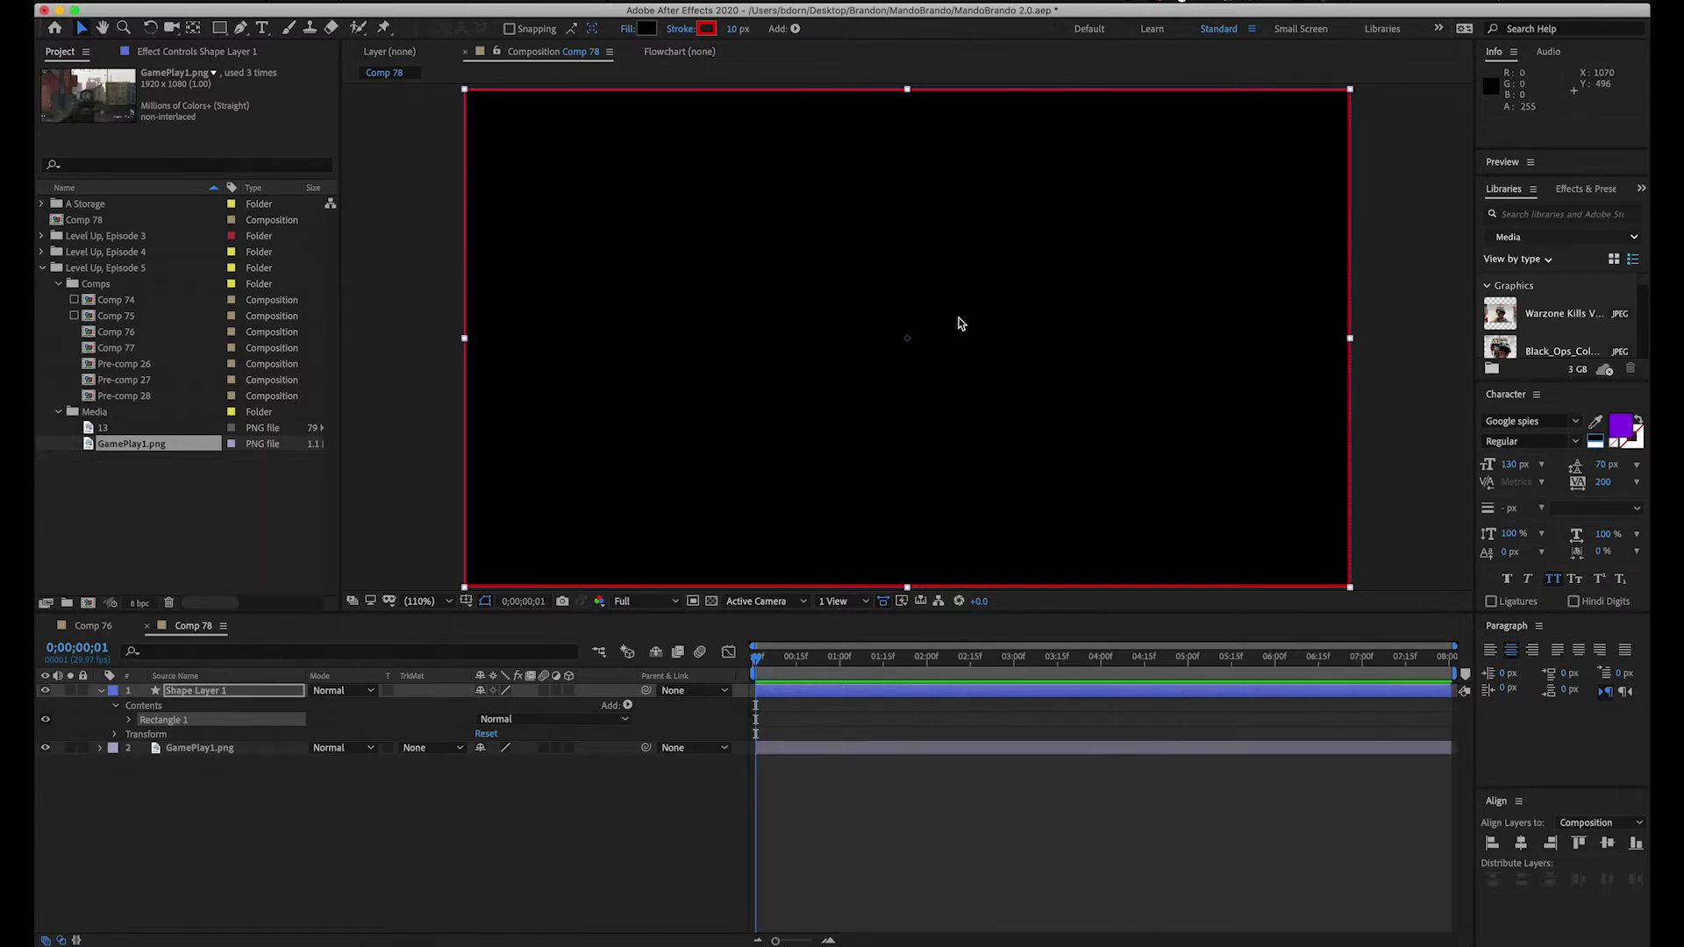
Step: Set the full-frame rectangle's fill opacity to 0%
click(627, 31)
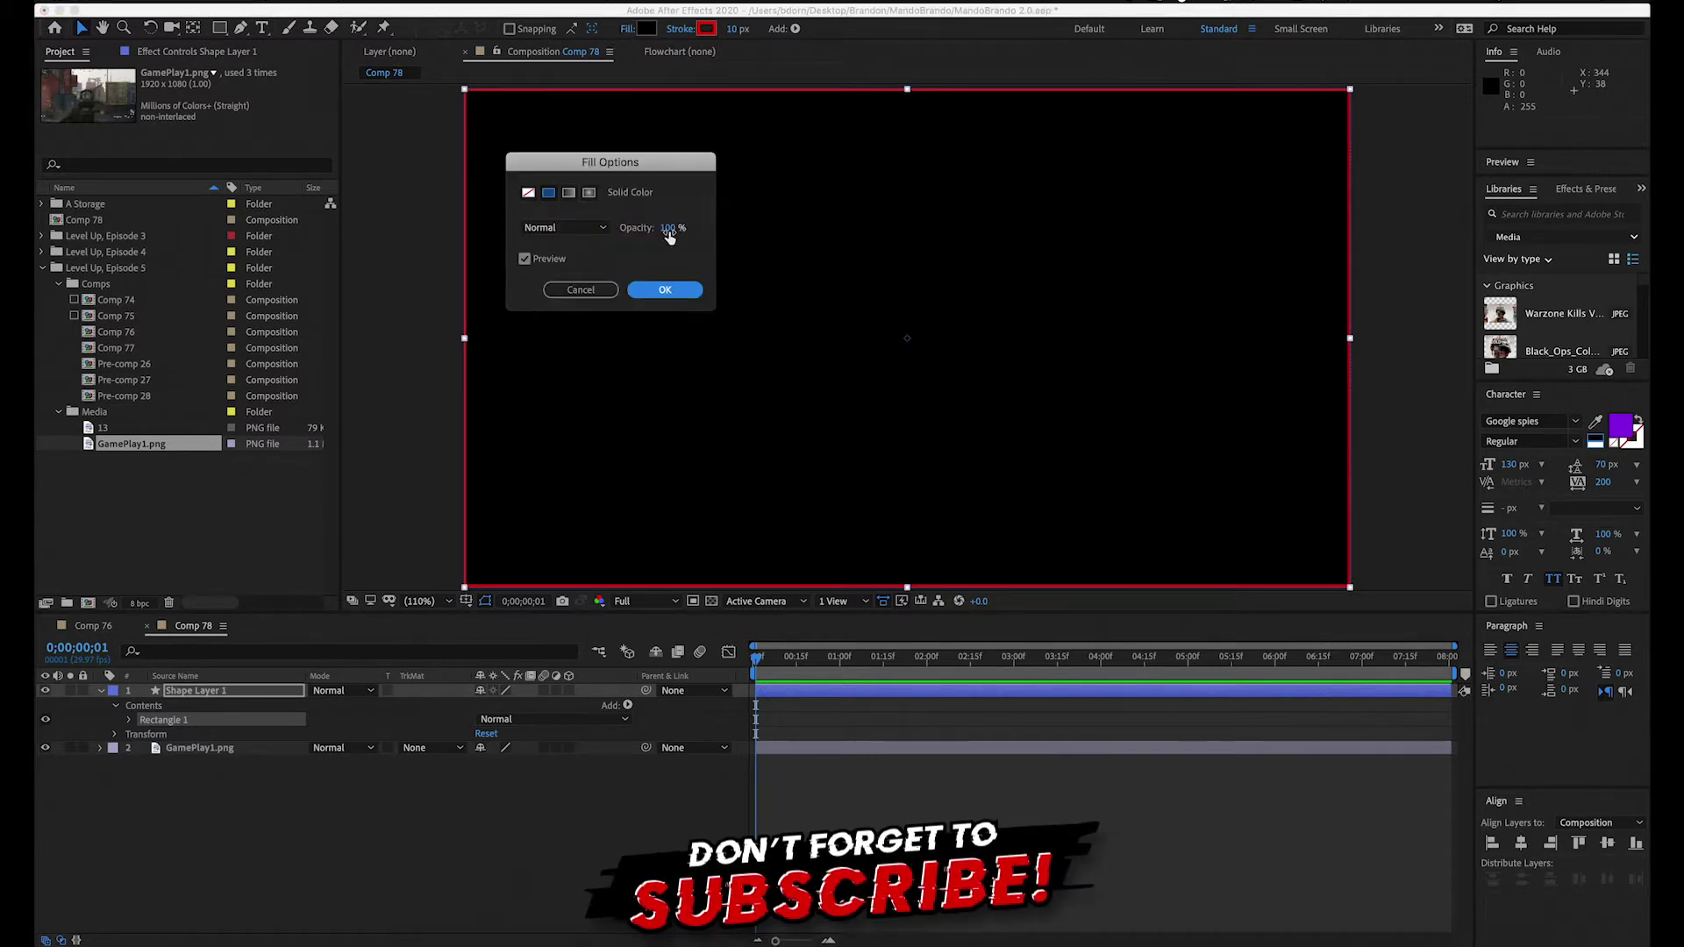
drag(674, 233, 387, 233)
click(654, 291)
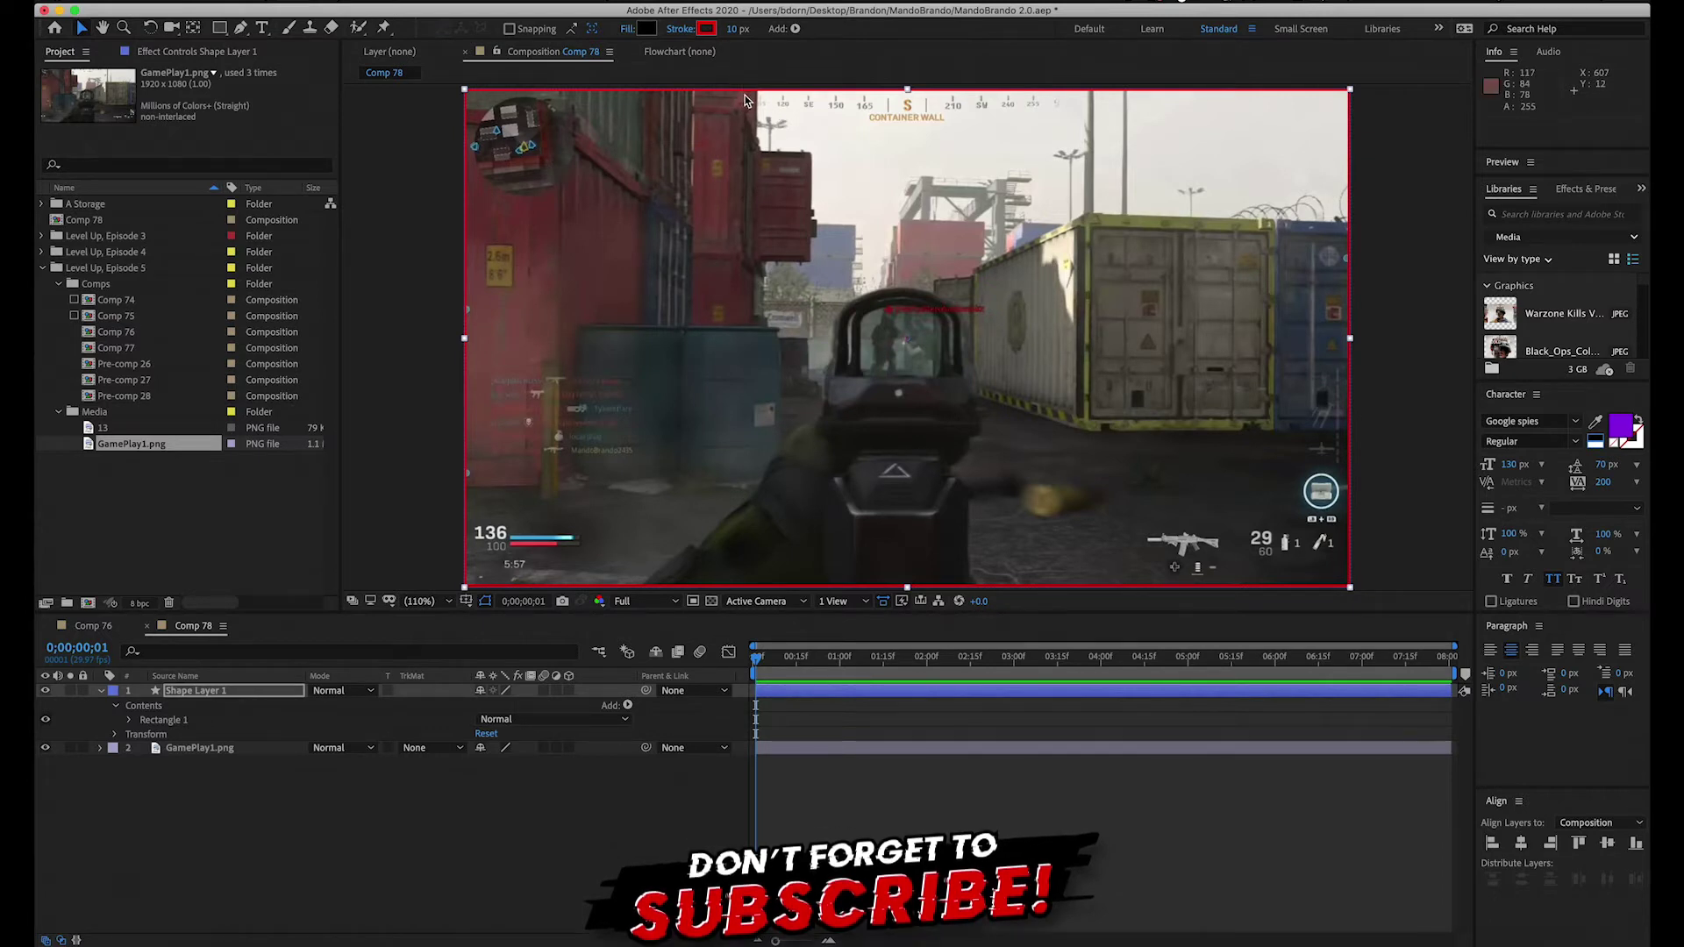
Step: Set the rectangle's stroke width to 20 px and collapse the shape layer's properties in the timeline
click(737, 28)
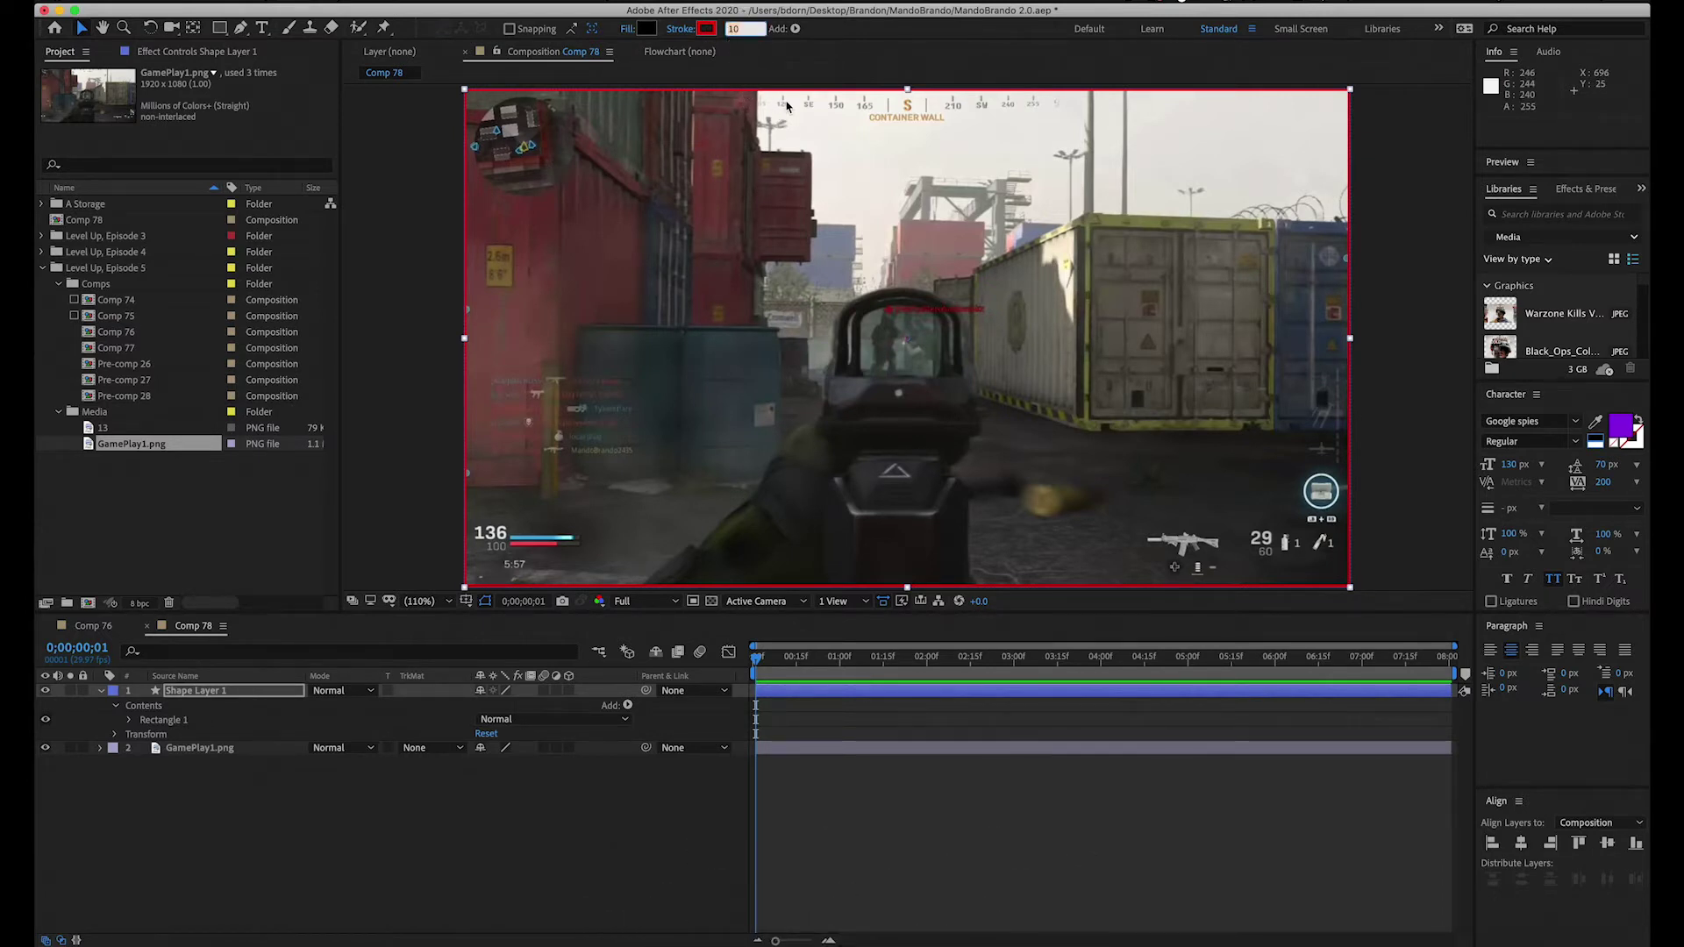
text(20)
key(Return)
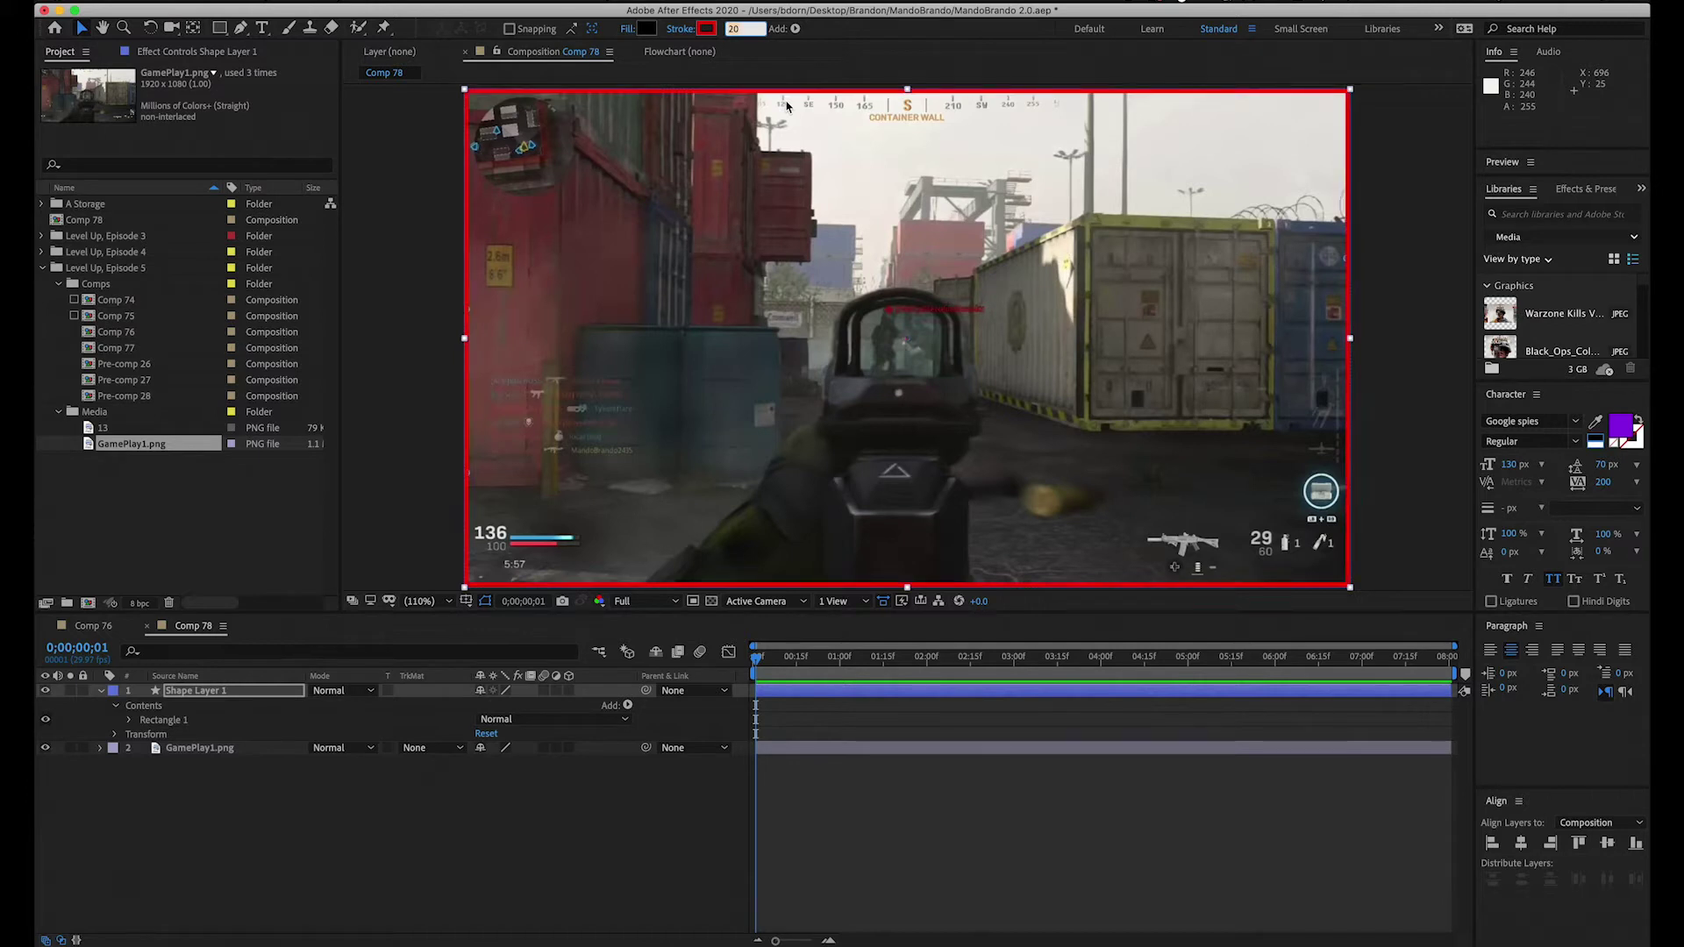
click(102, 692)
click(237, 796)
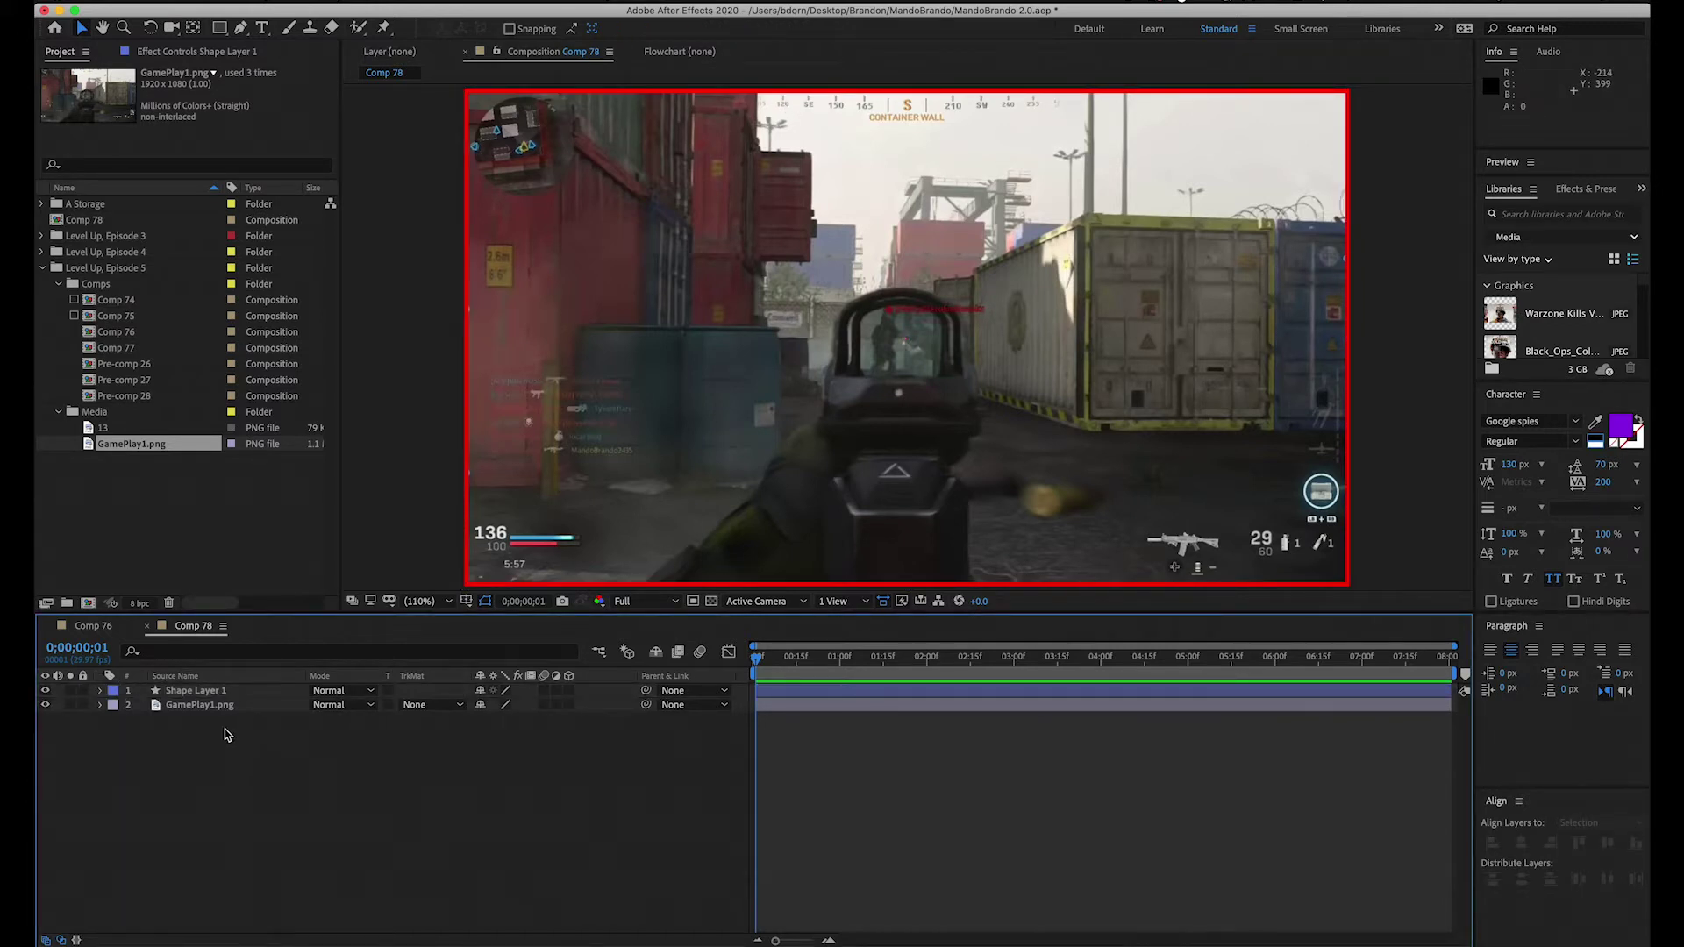
Step: Change the border's stroke color on Shape Layer 1 to purple, 8B04E9
click(230, 692)
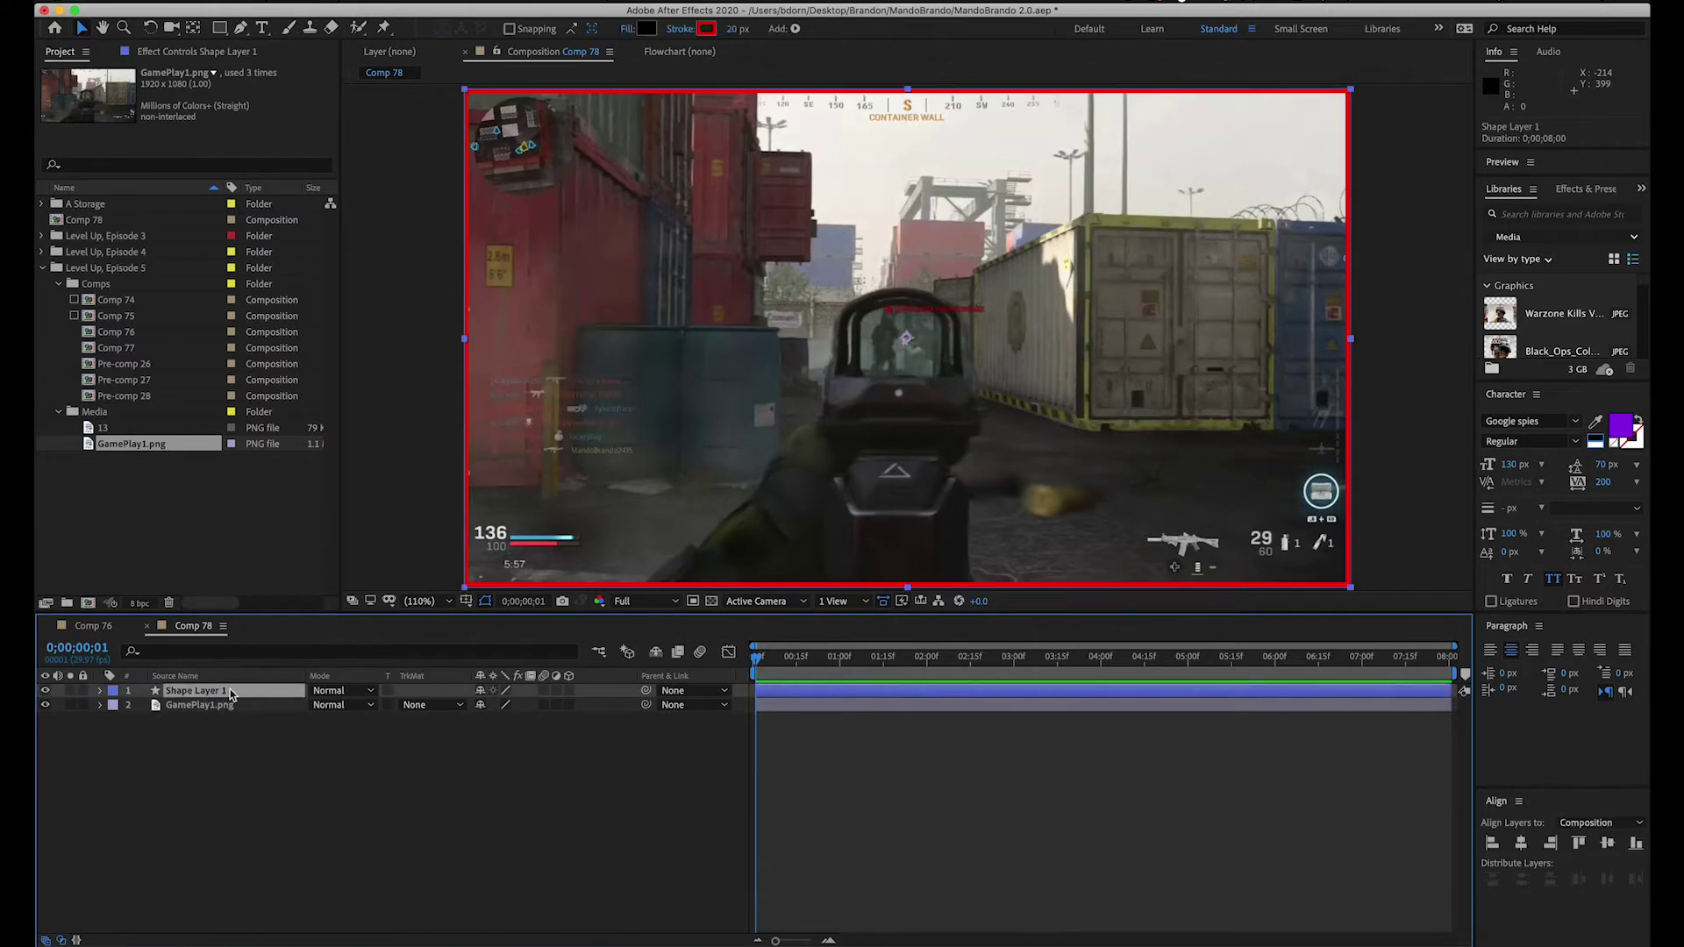
click(706, 28)
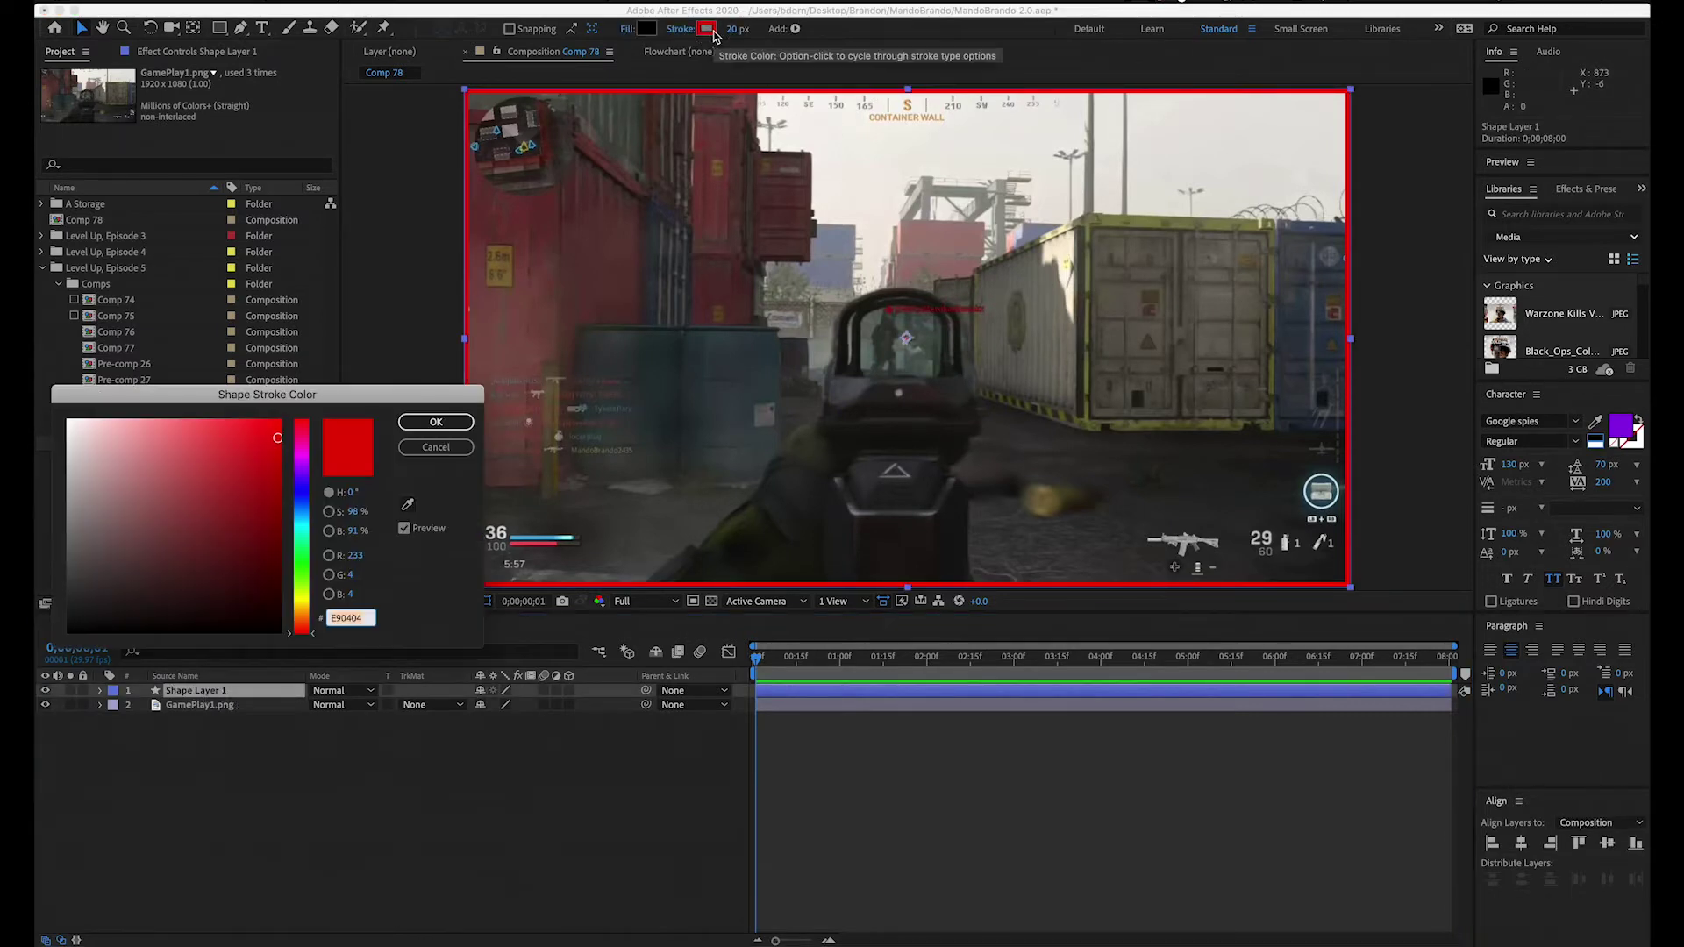
click(300, 471)
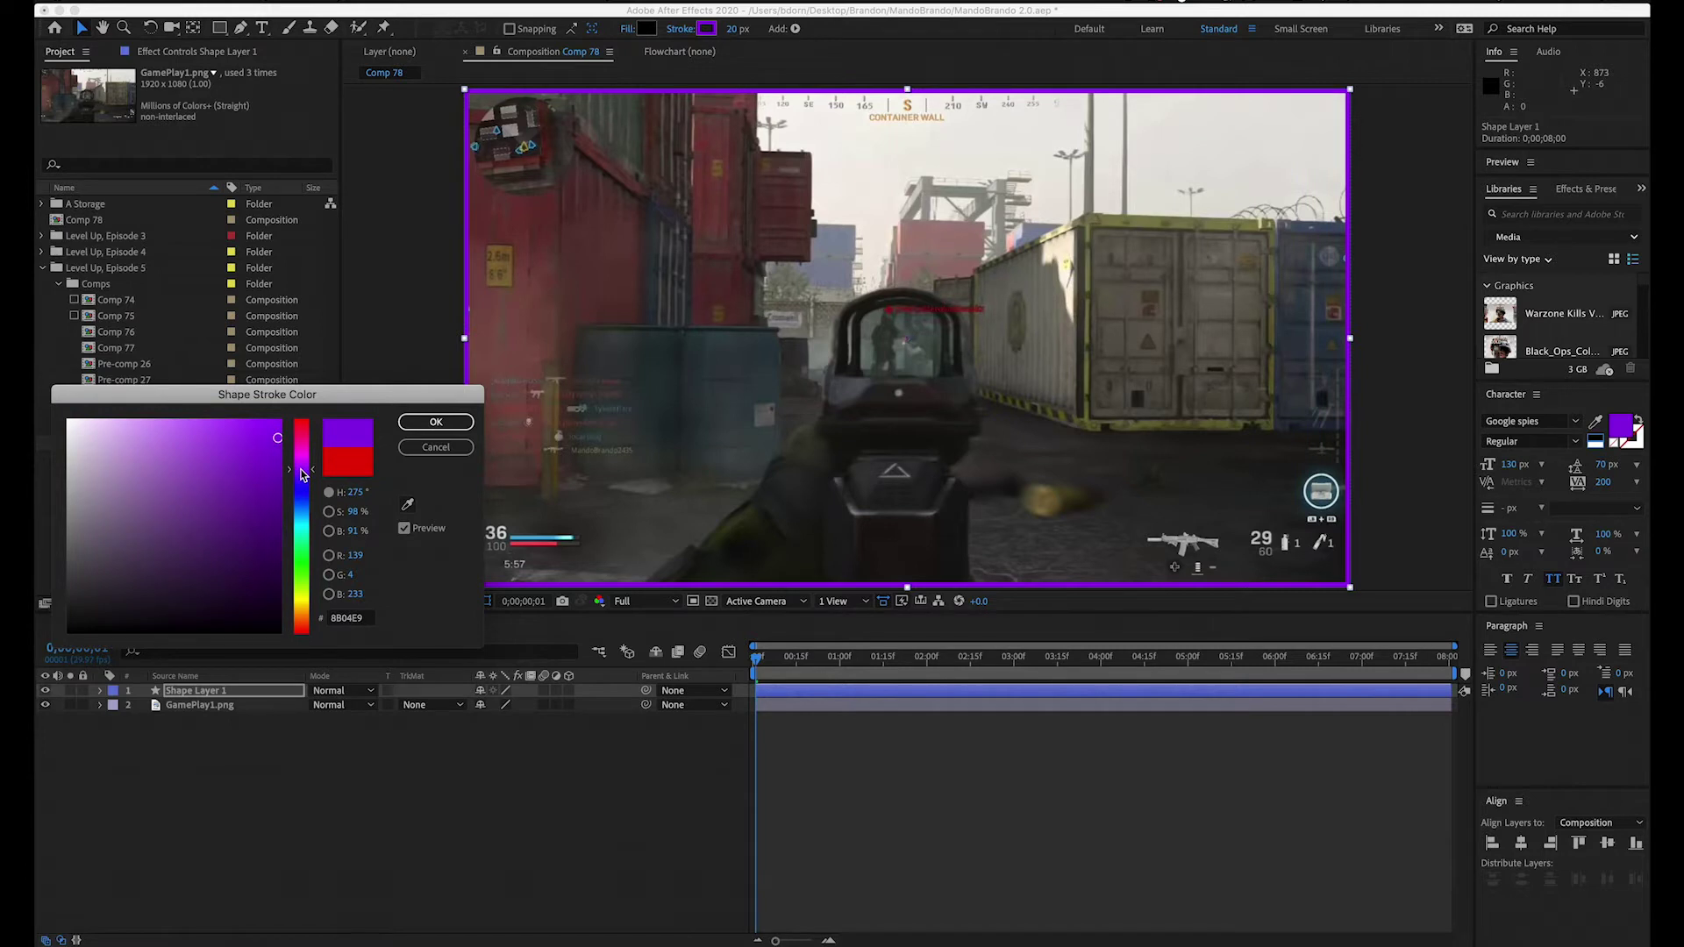
click(437, 420)
click(284, 745)
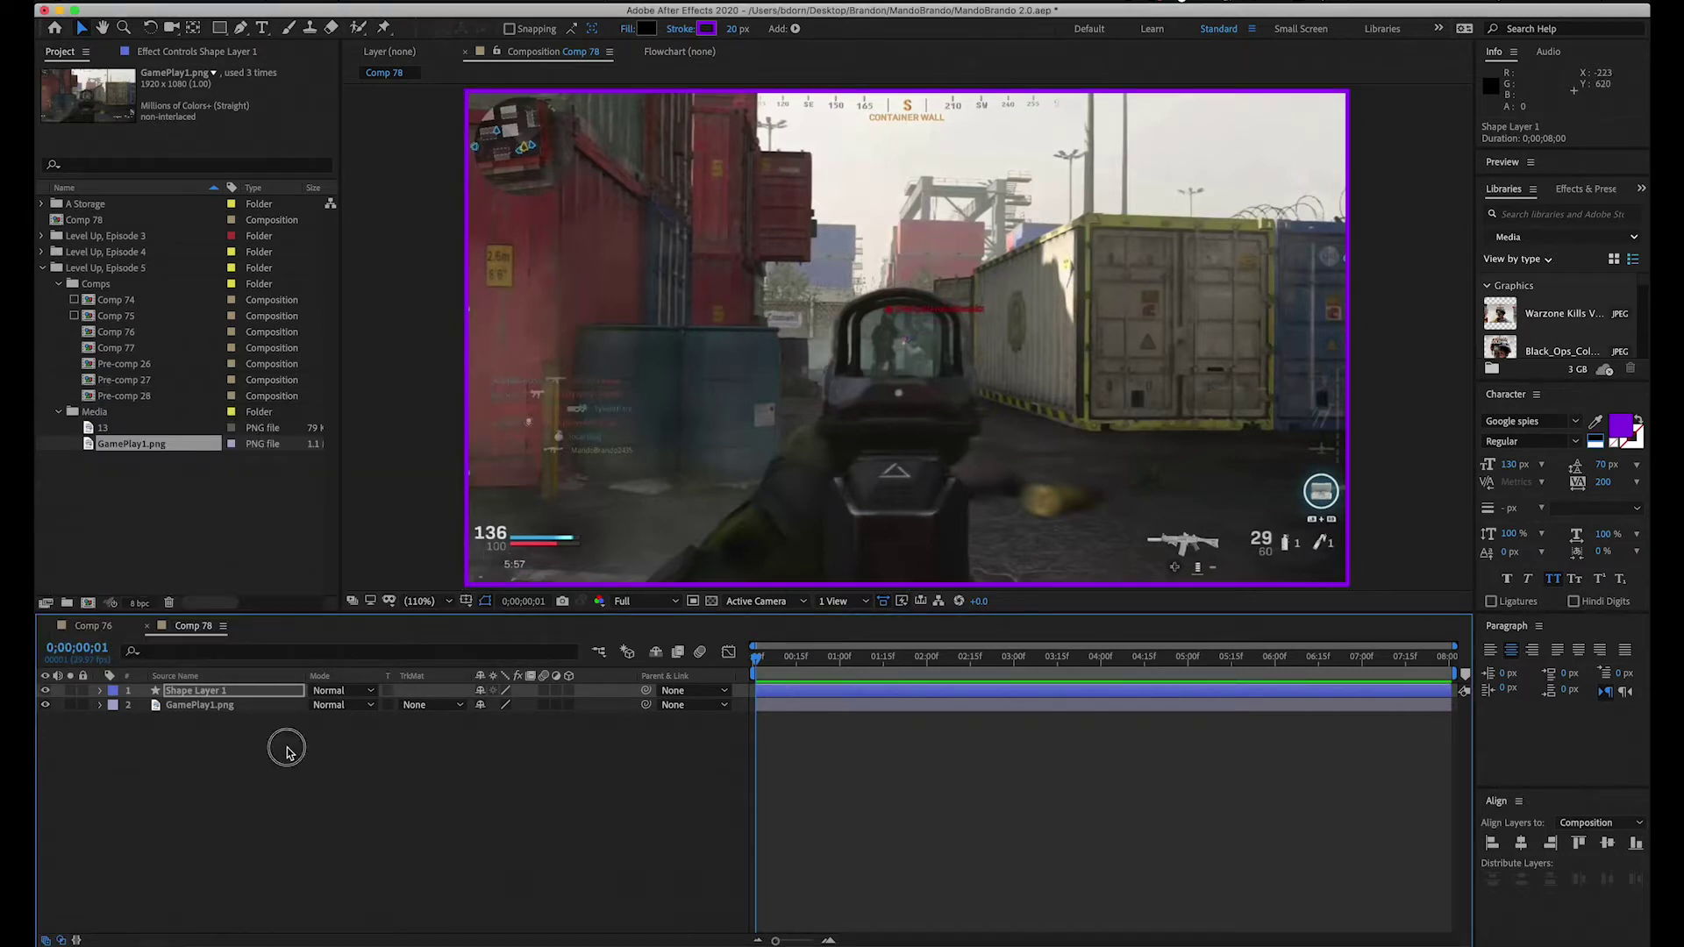
Step: Set the label color of Shape Layer 1 to Purple
click(224, 692)
click(112, 691)
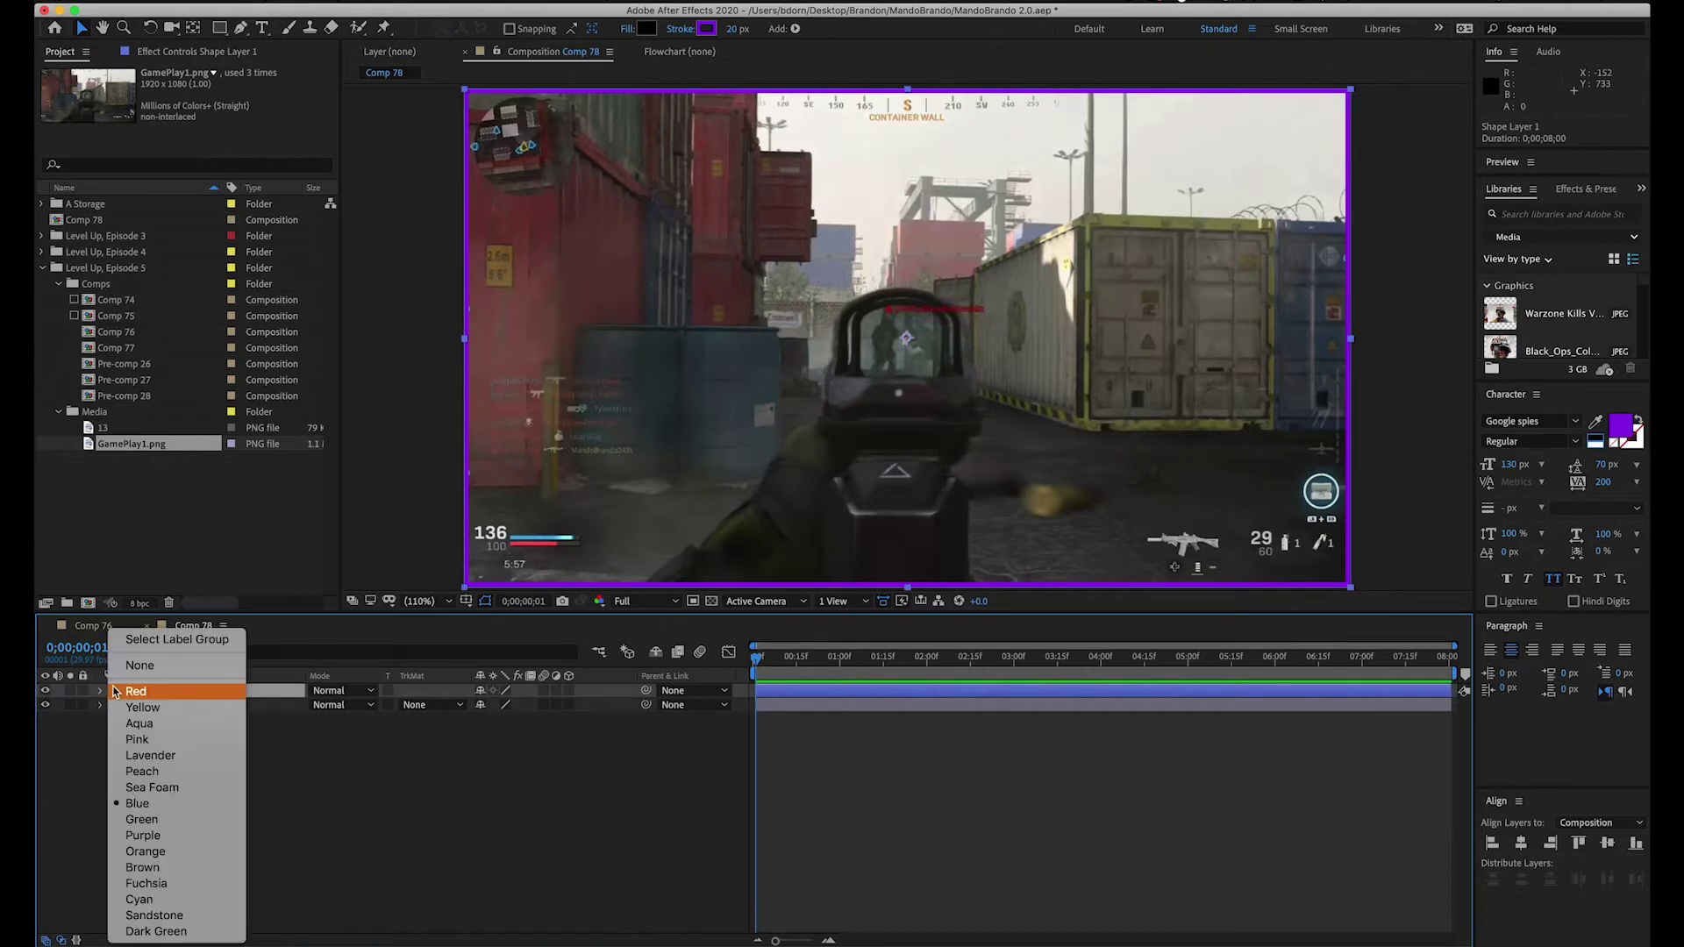
click(149, 835)
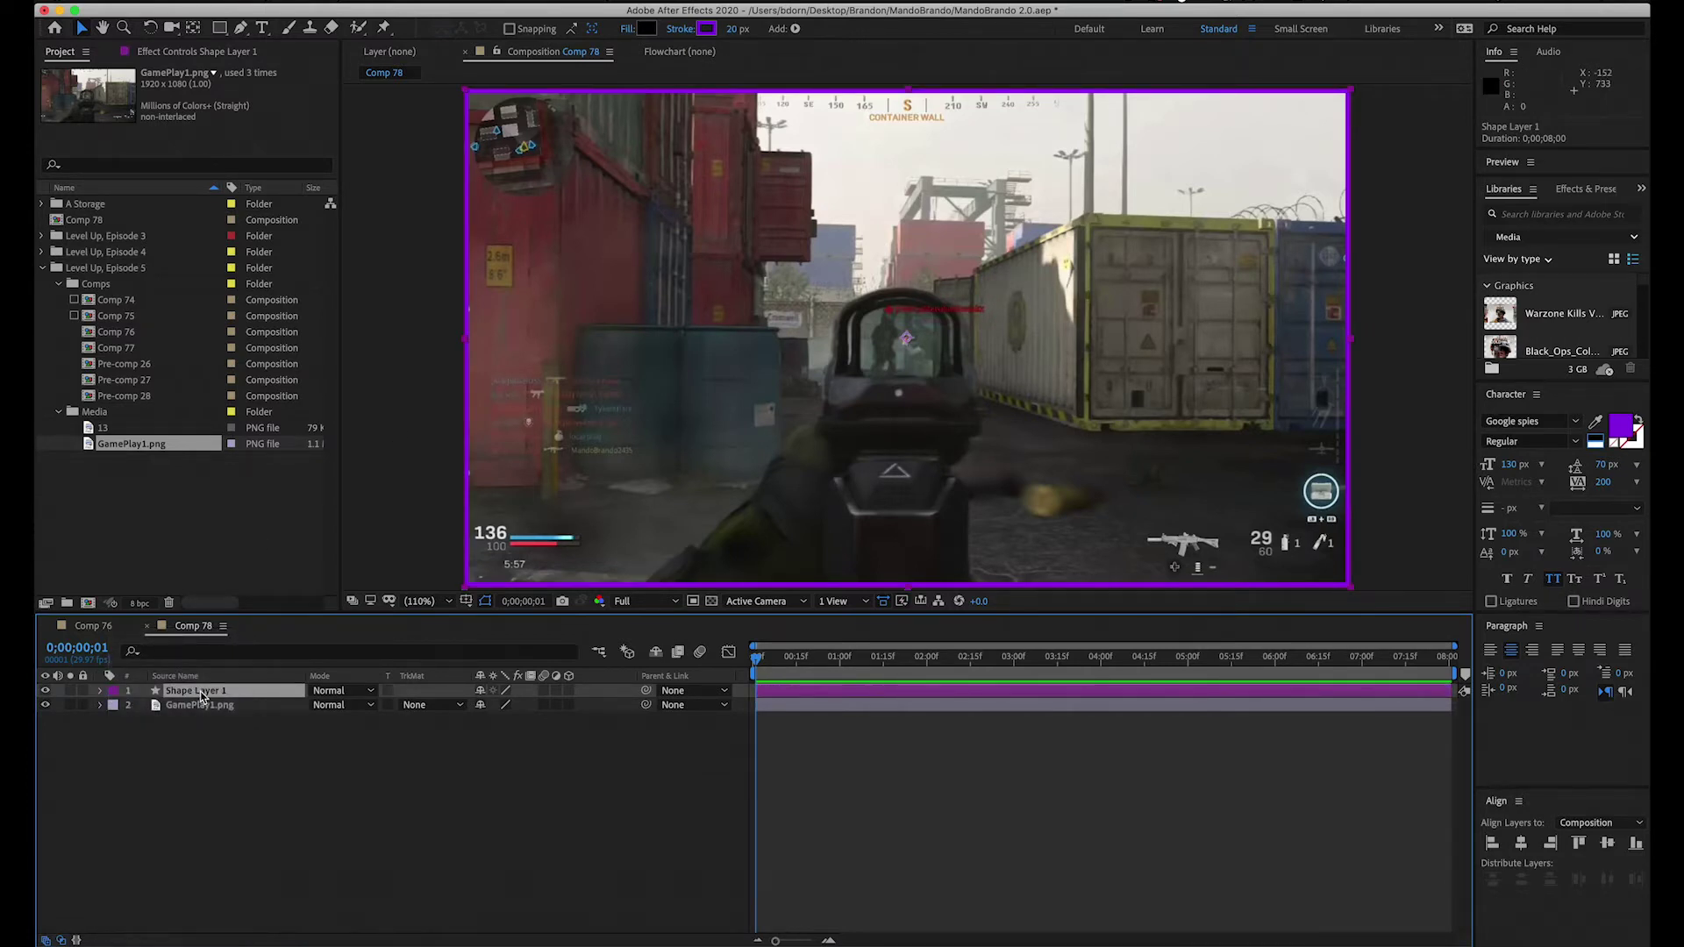
Step: Duplicate the purple border layer and change the copy's stroke color to yellow, E9C604
key(super+d)
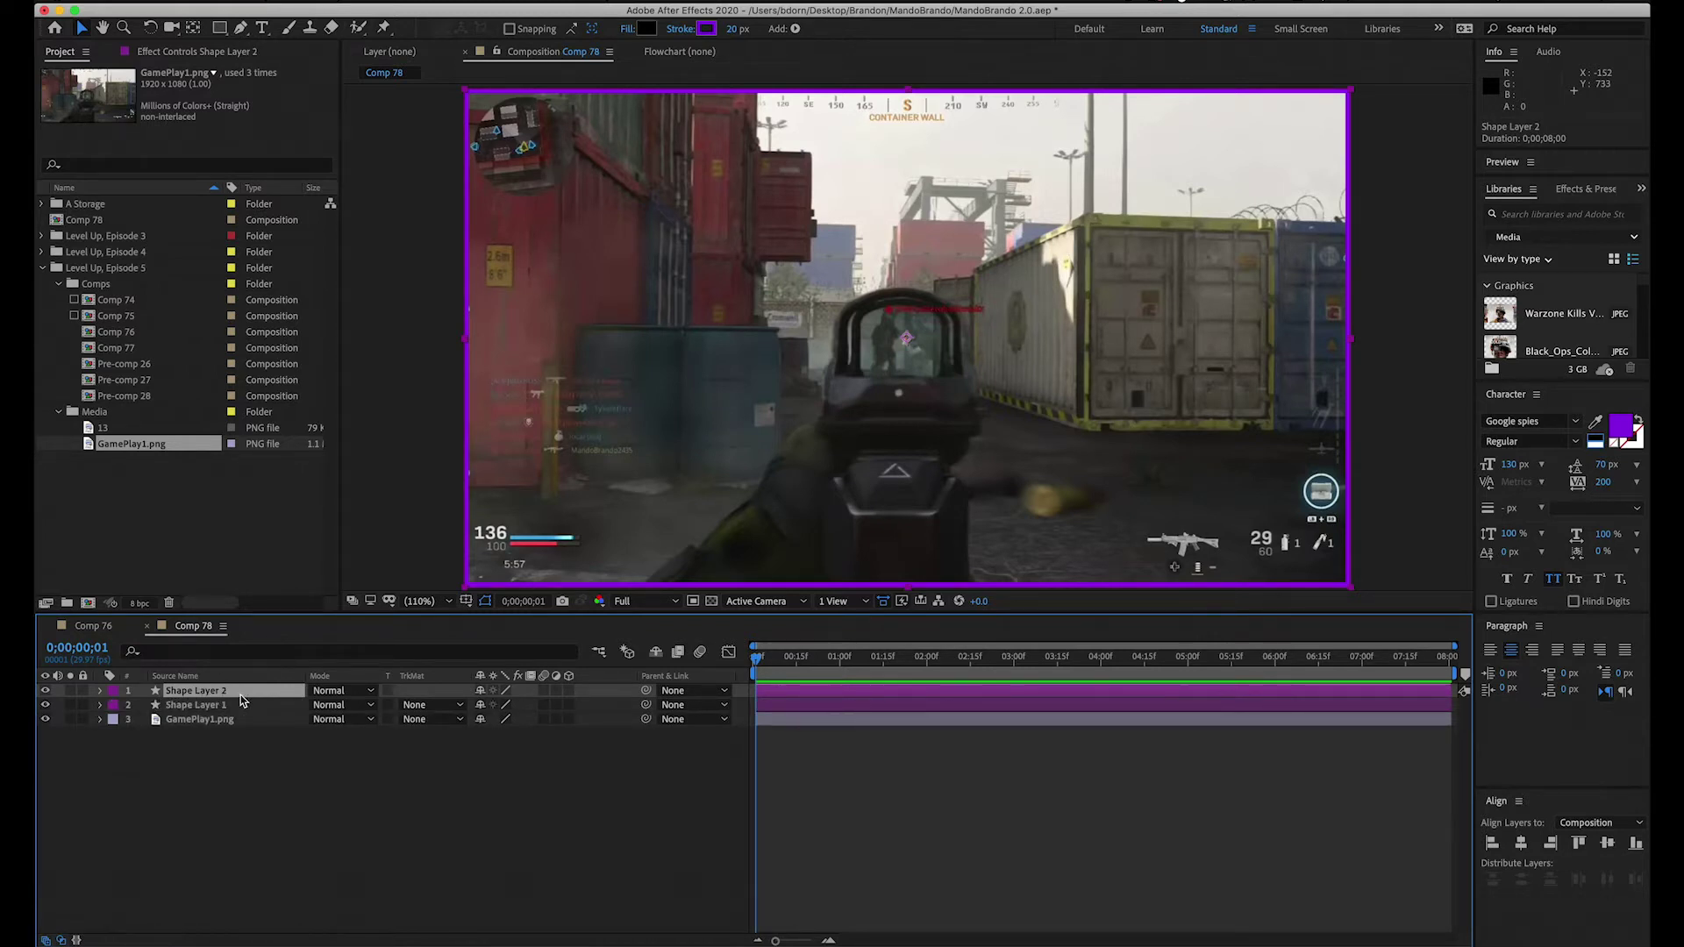
click(706, 28)
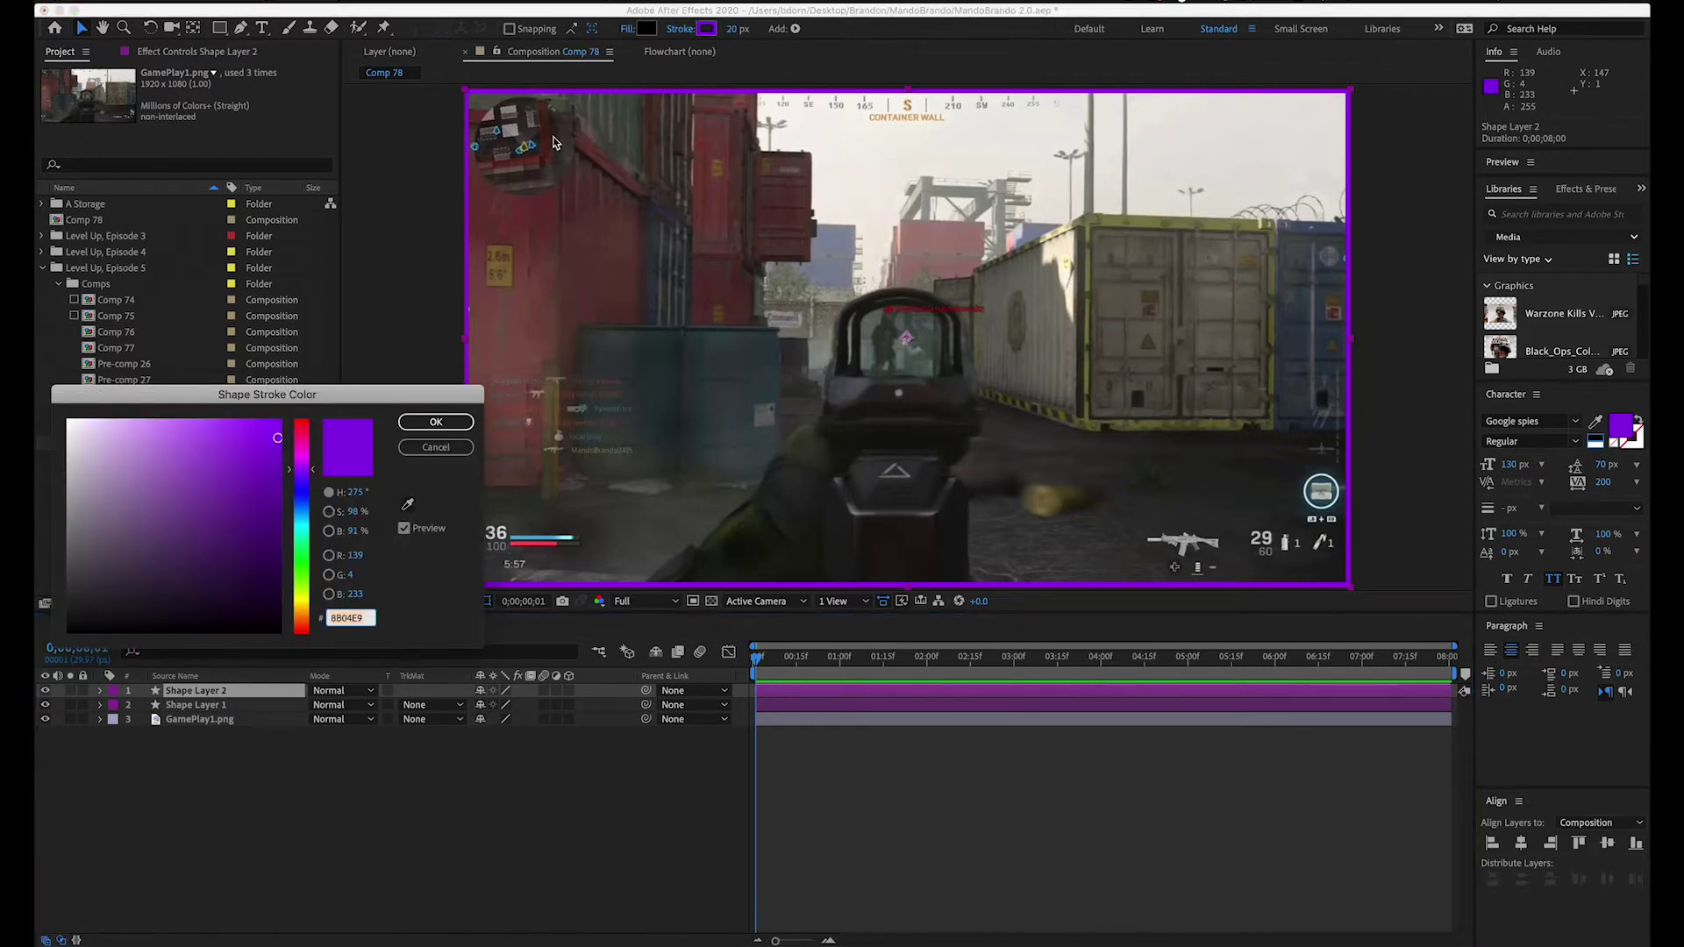
click(304, 606)
drag(304, 605, 307, 605)
click(436, 422)
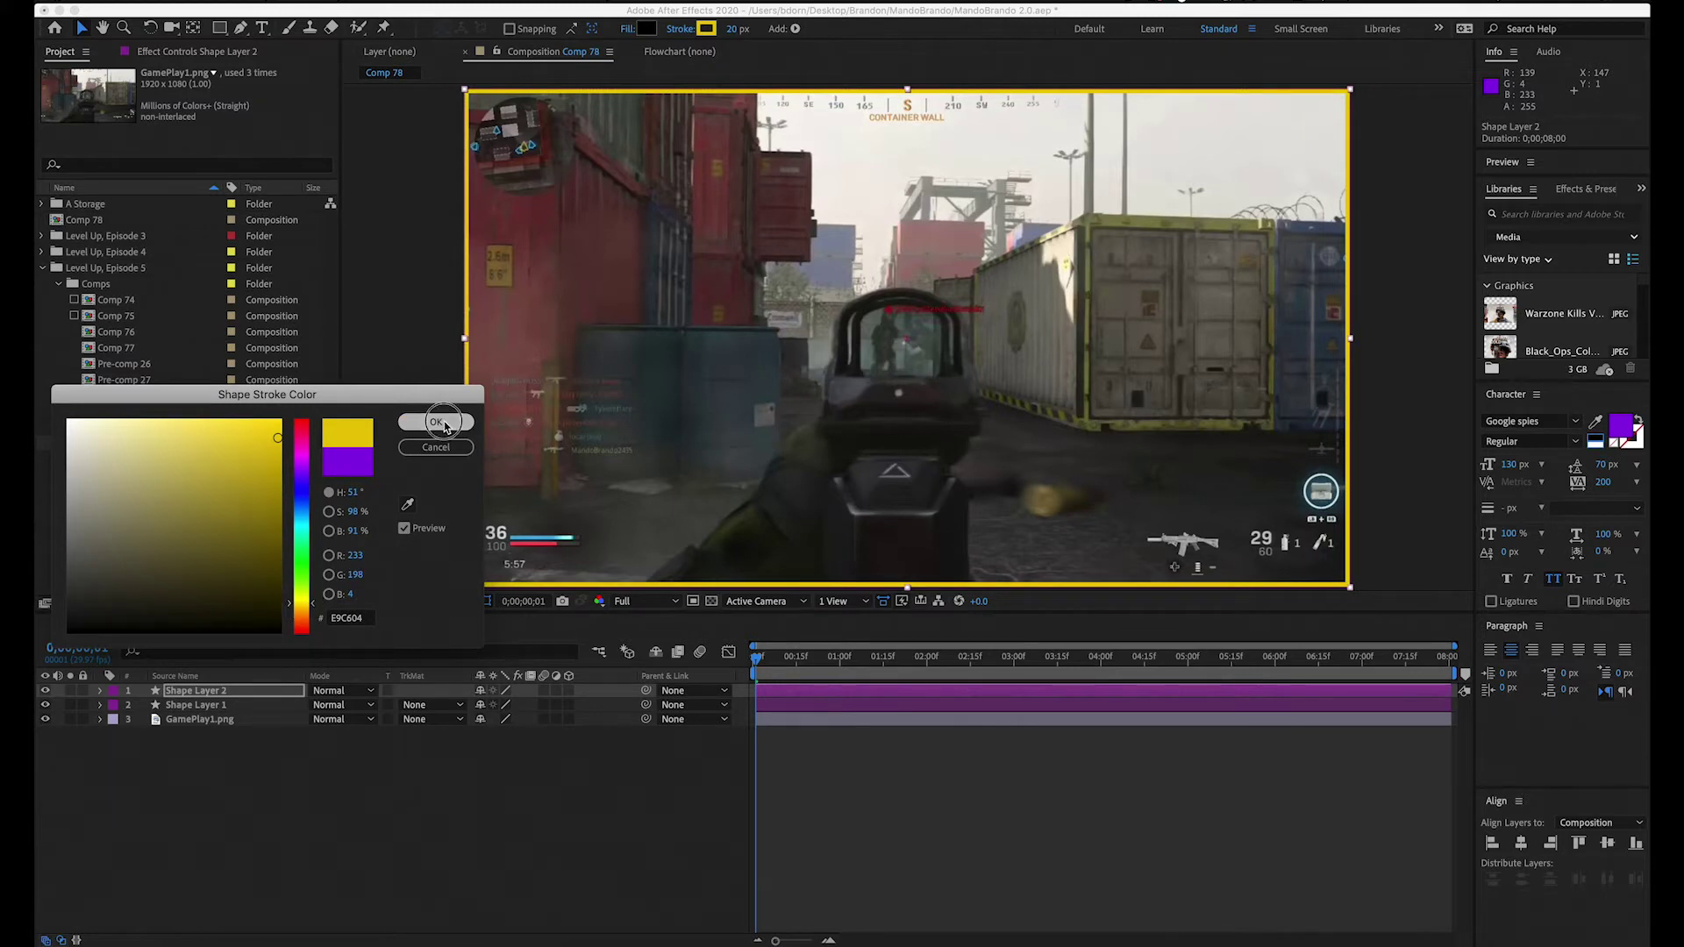
Step: Set the label color of the duplicated border layer to Yellow
click(113, 704)
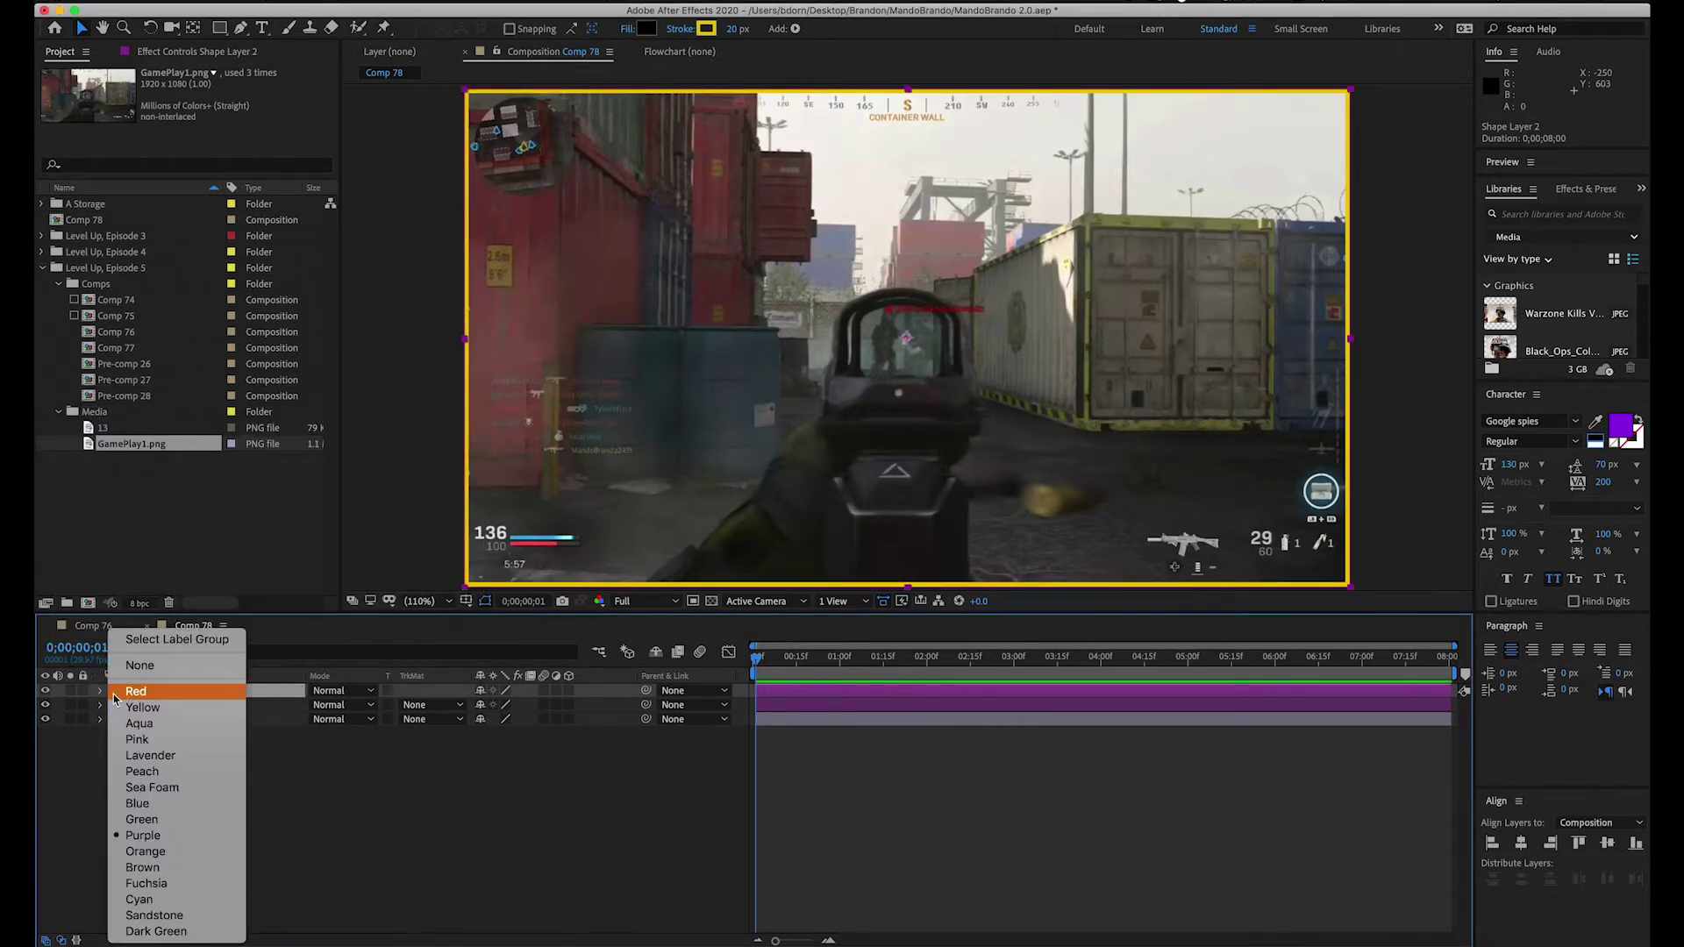
click(161, 708)
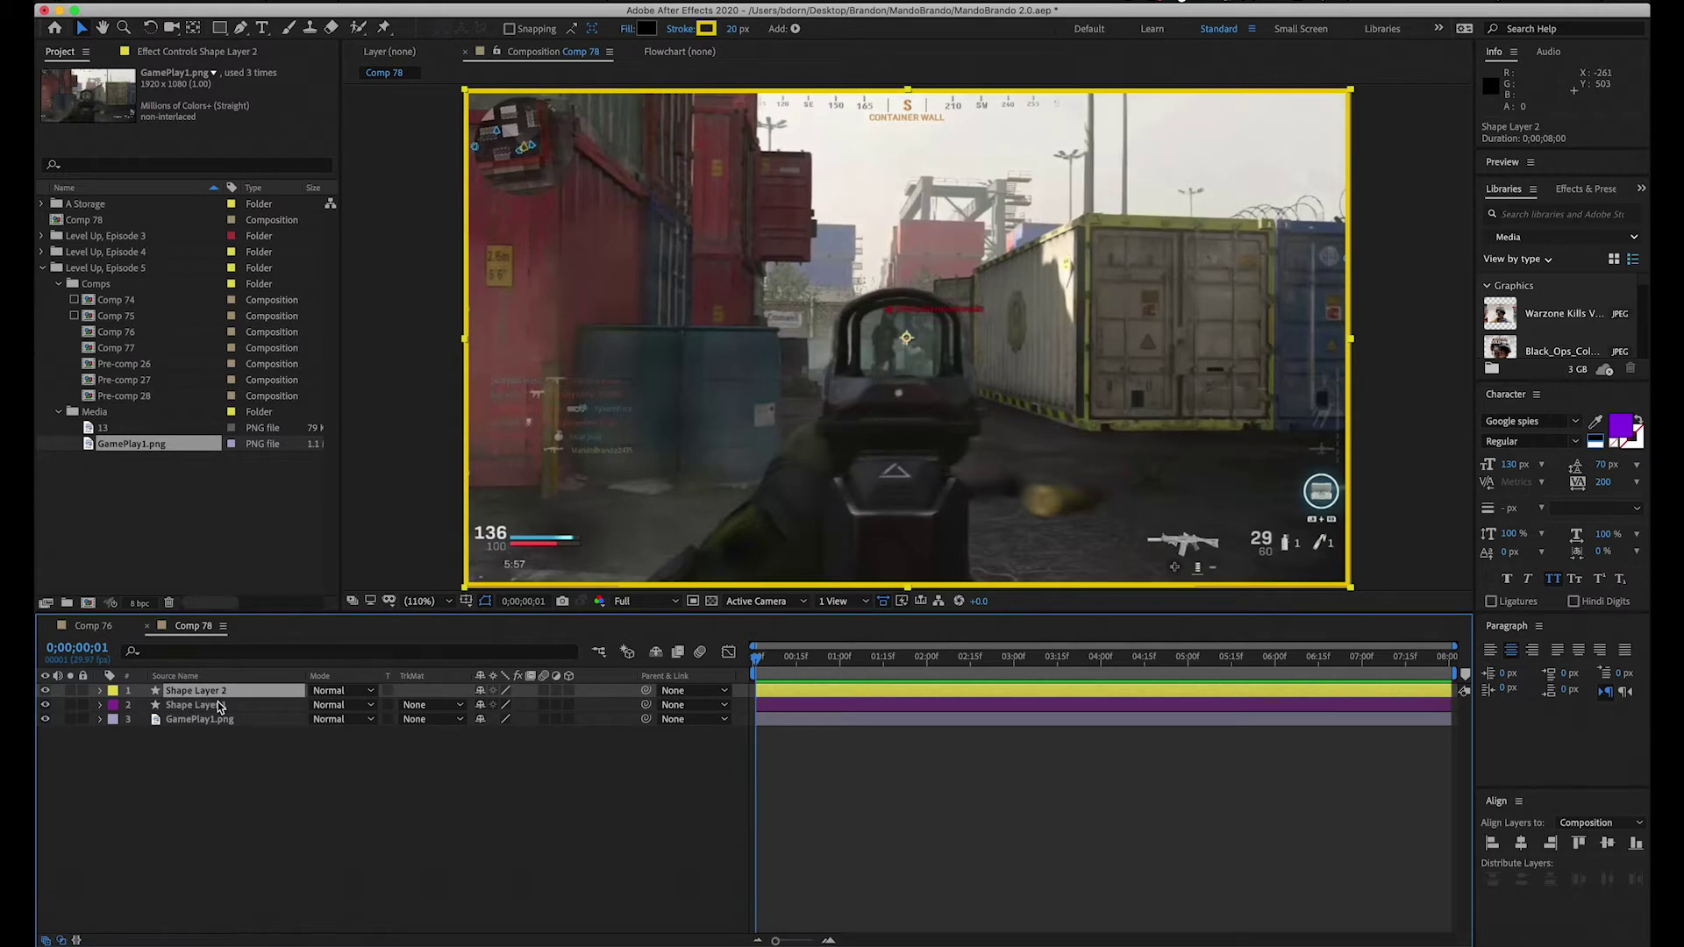
Step: Apply the Linear Wipe transition effect to the yellow border layer with Transition Completion at 50%
click(401, 4)
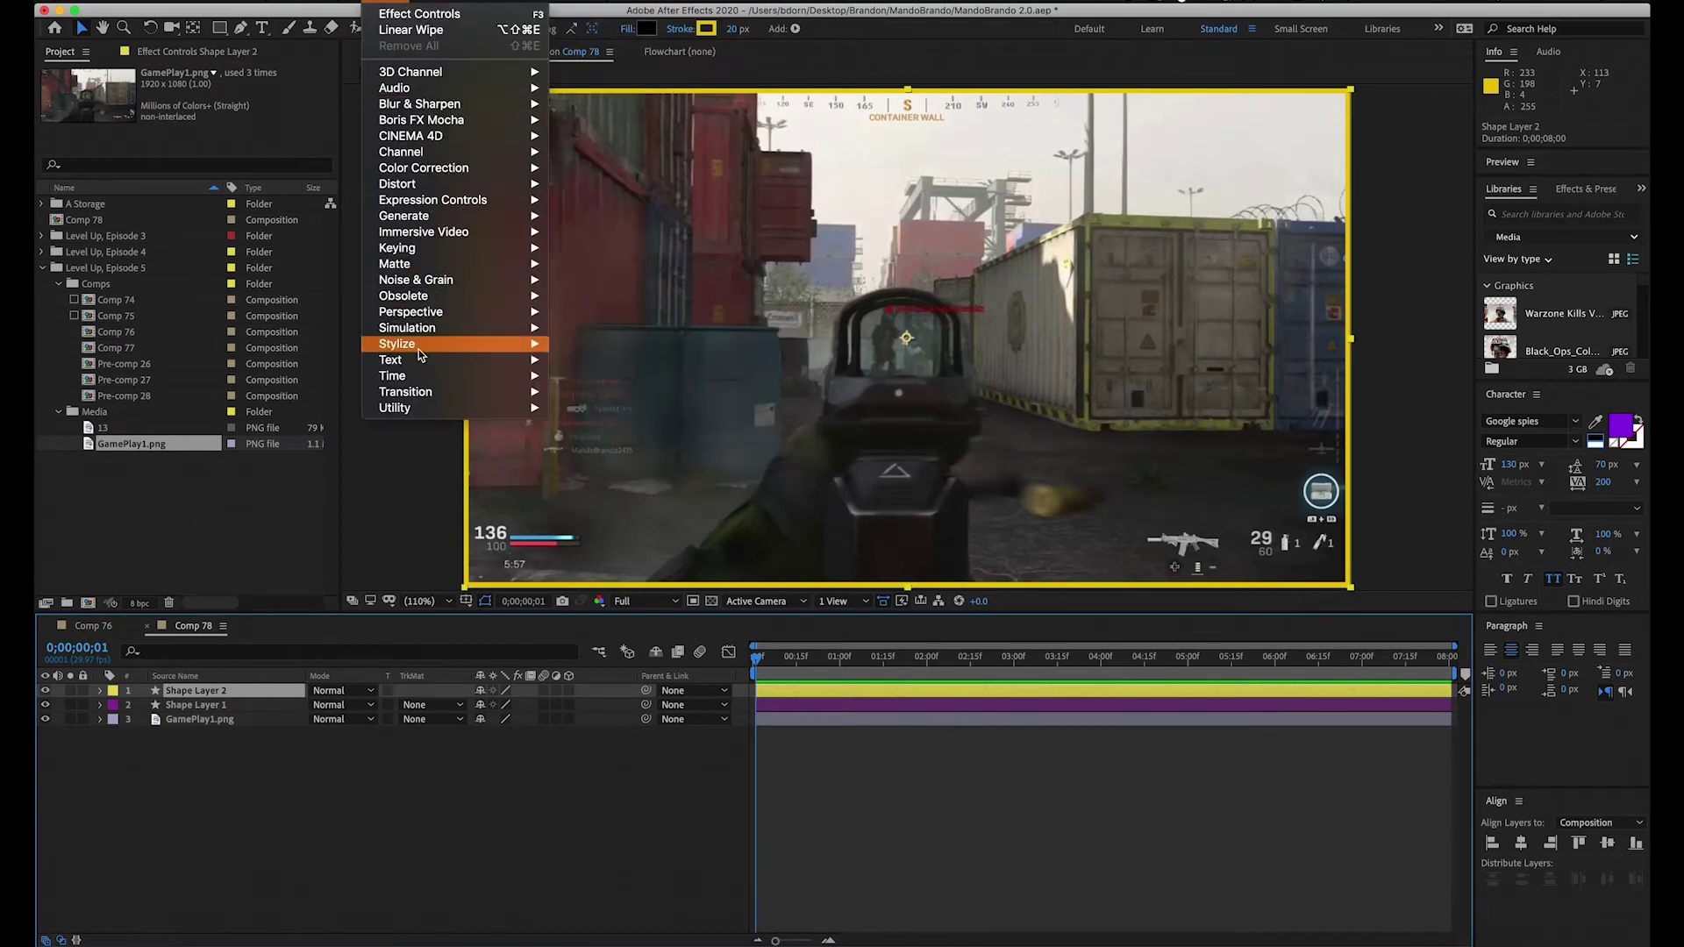
mouse_move(435, 395)
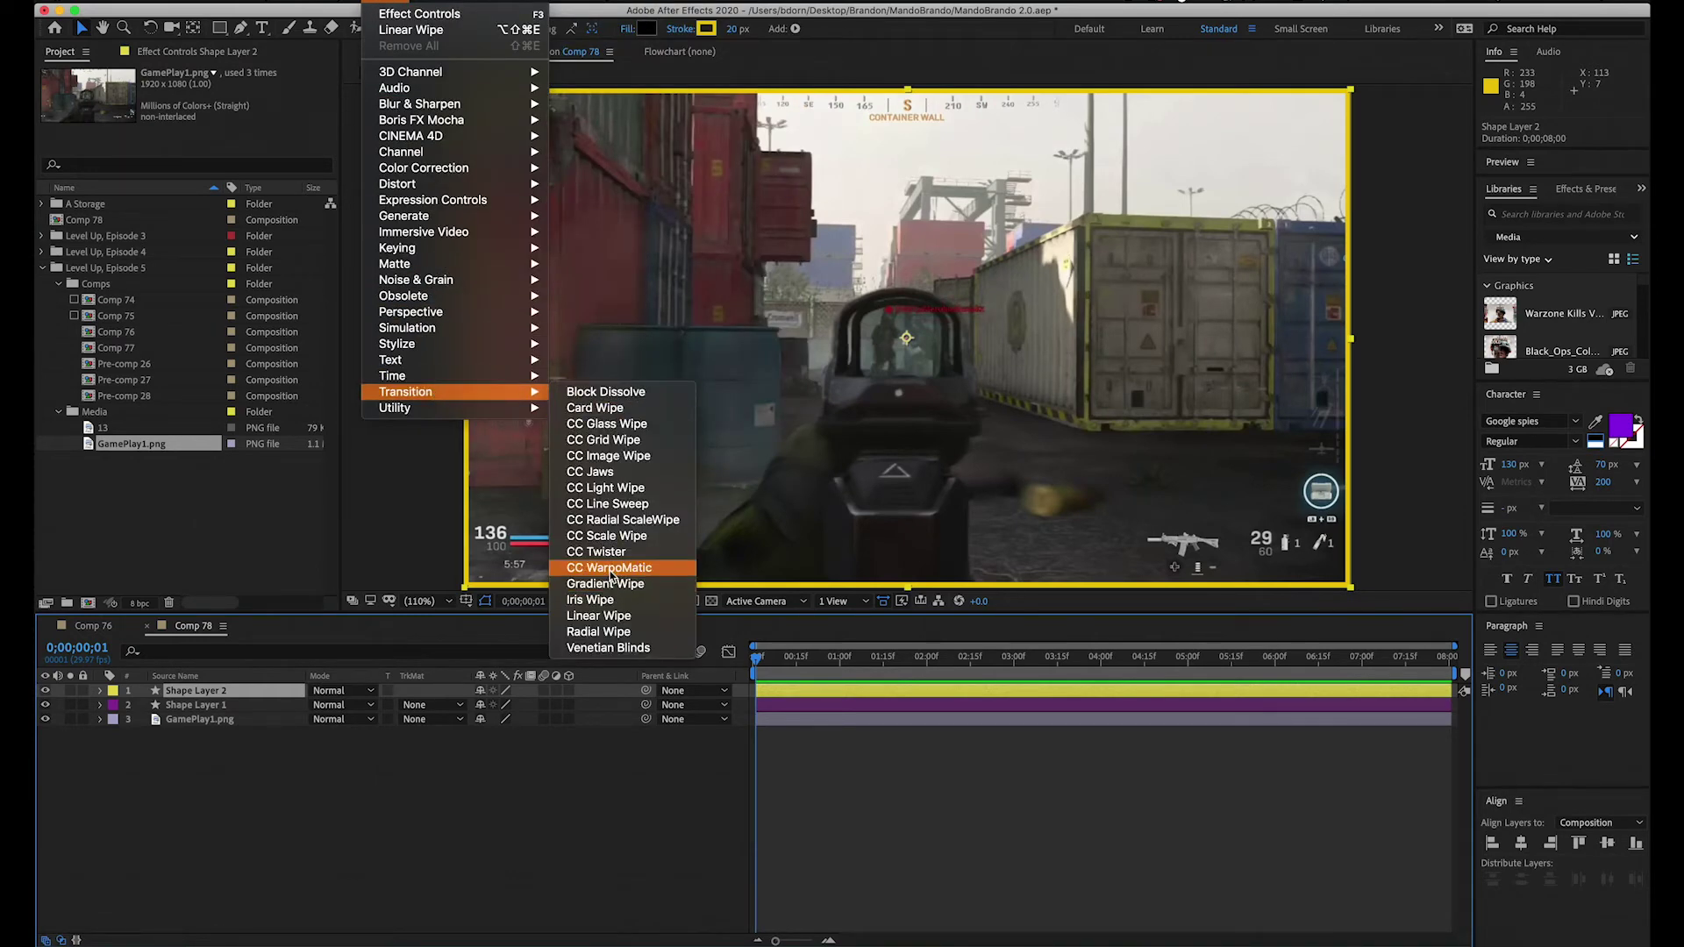
click(598, 617)
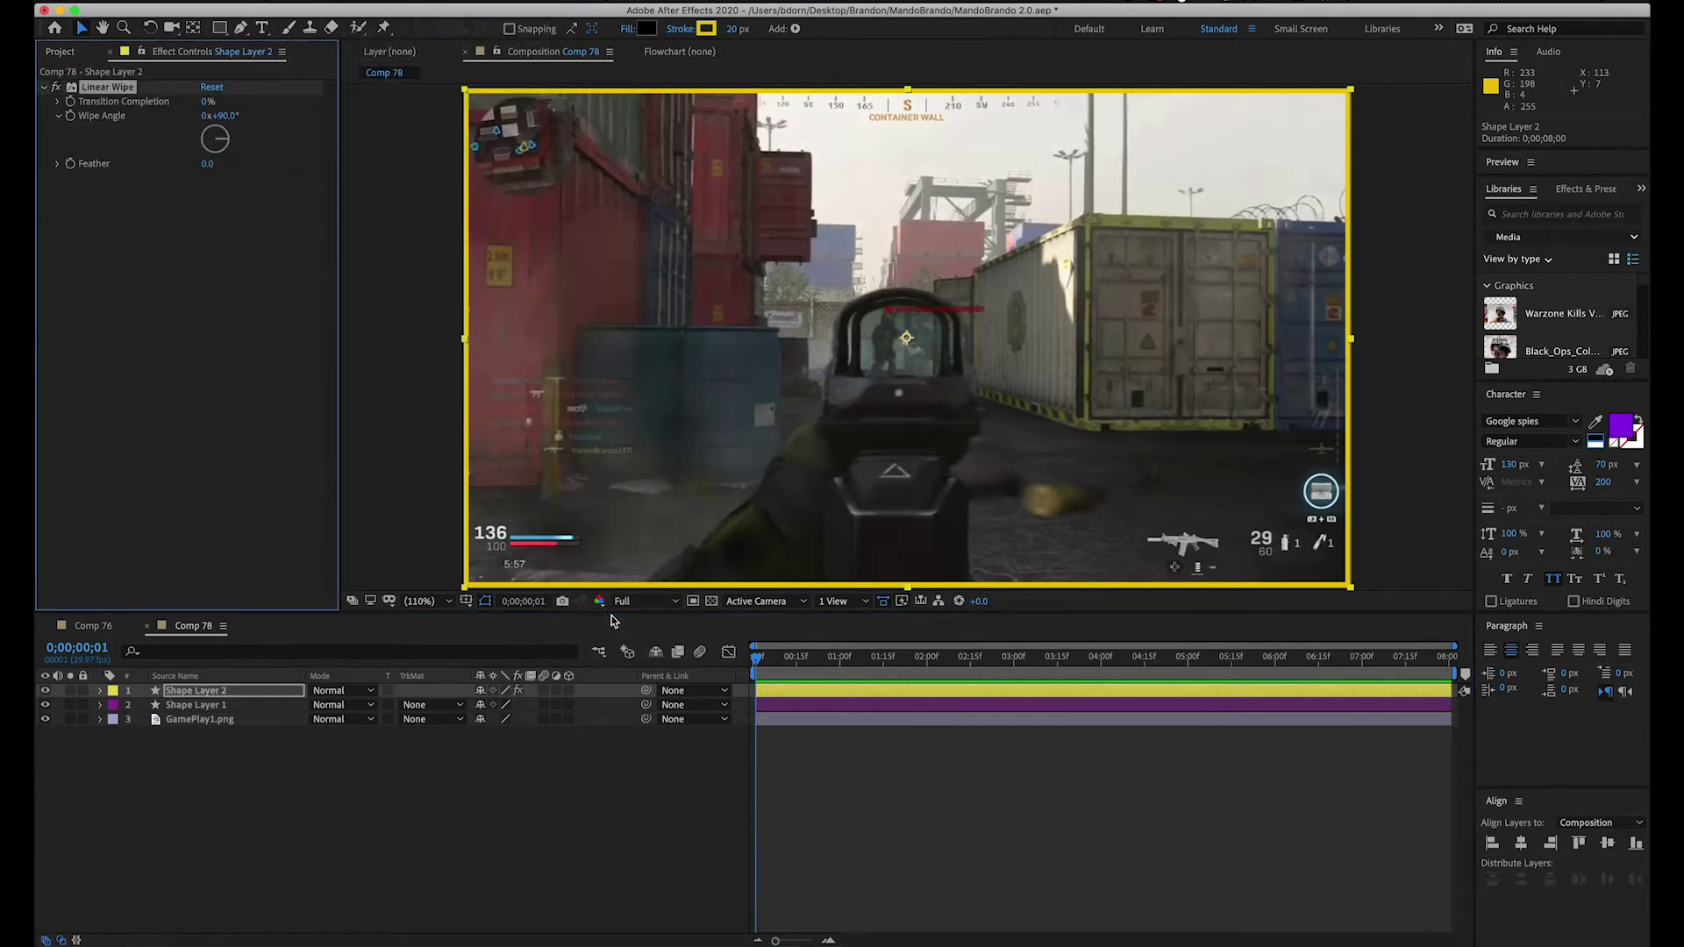
click(206, 103)
key(Return)
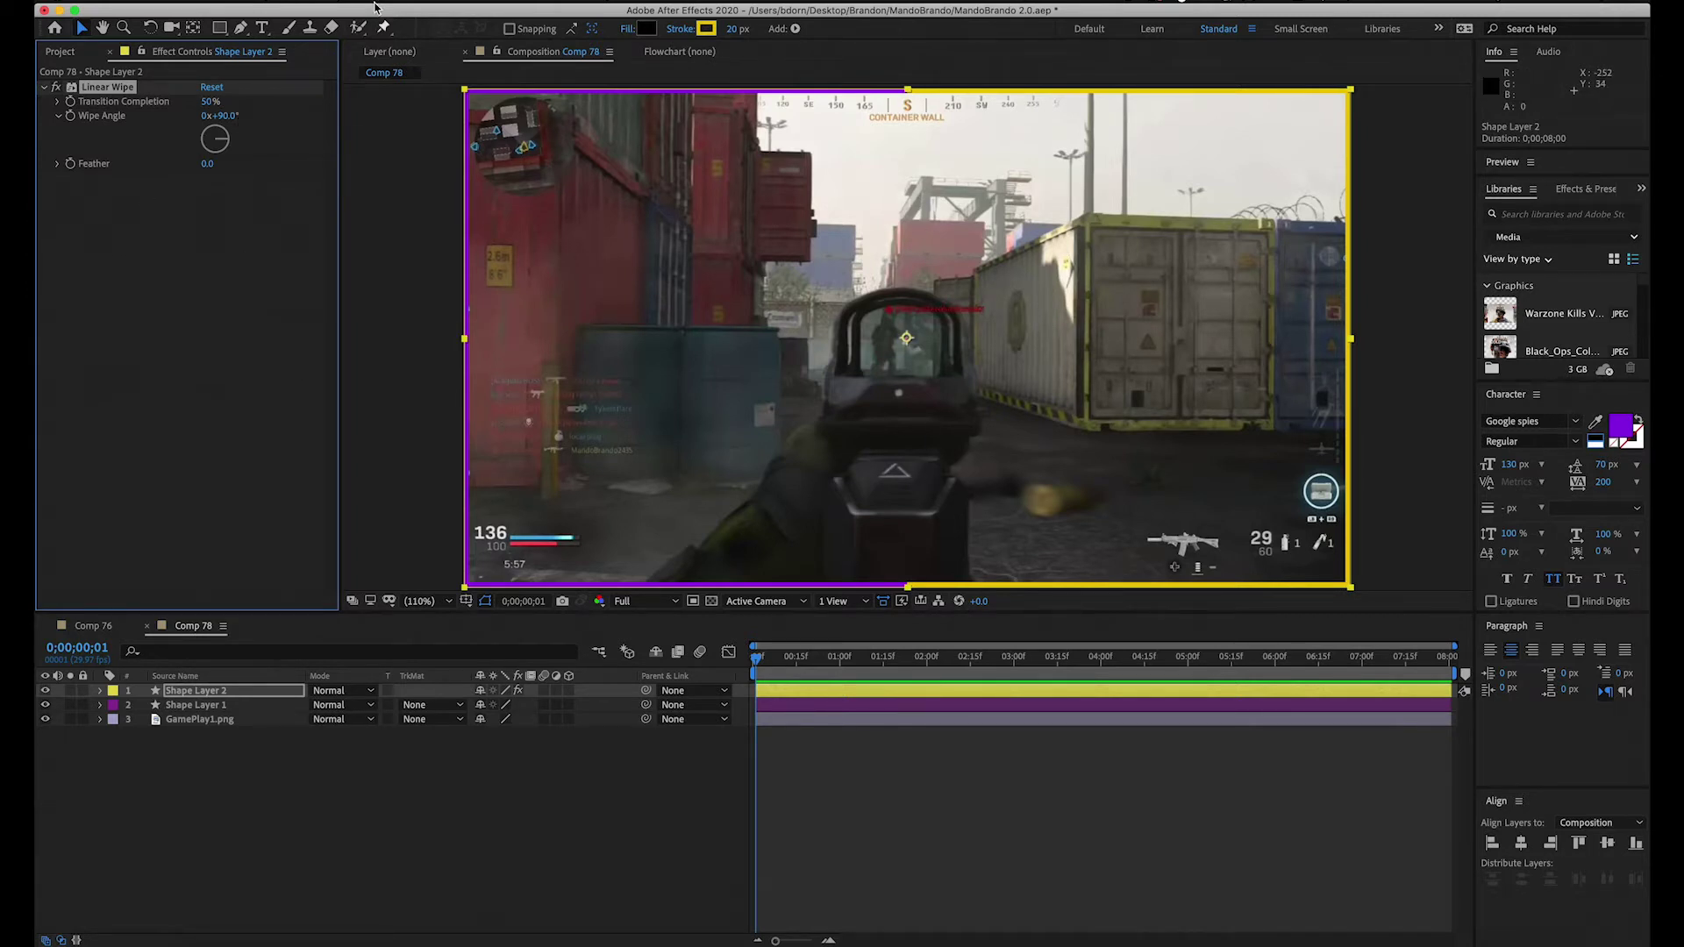
Step: Test a Linear Wipe angle of 180° on the yellow border and settle on 0°
click(228, 117)
key(Return)
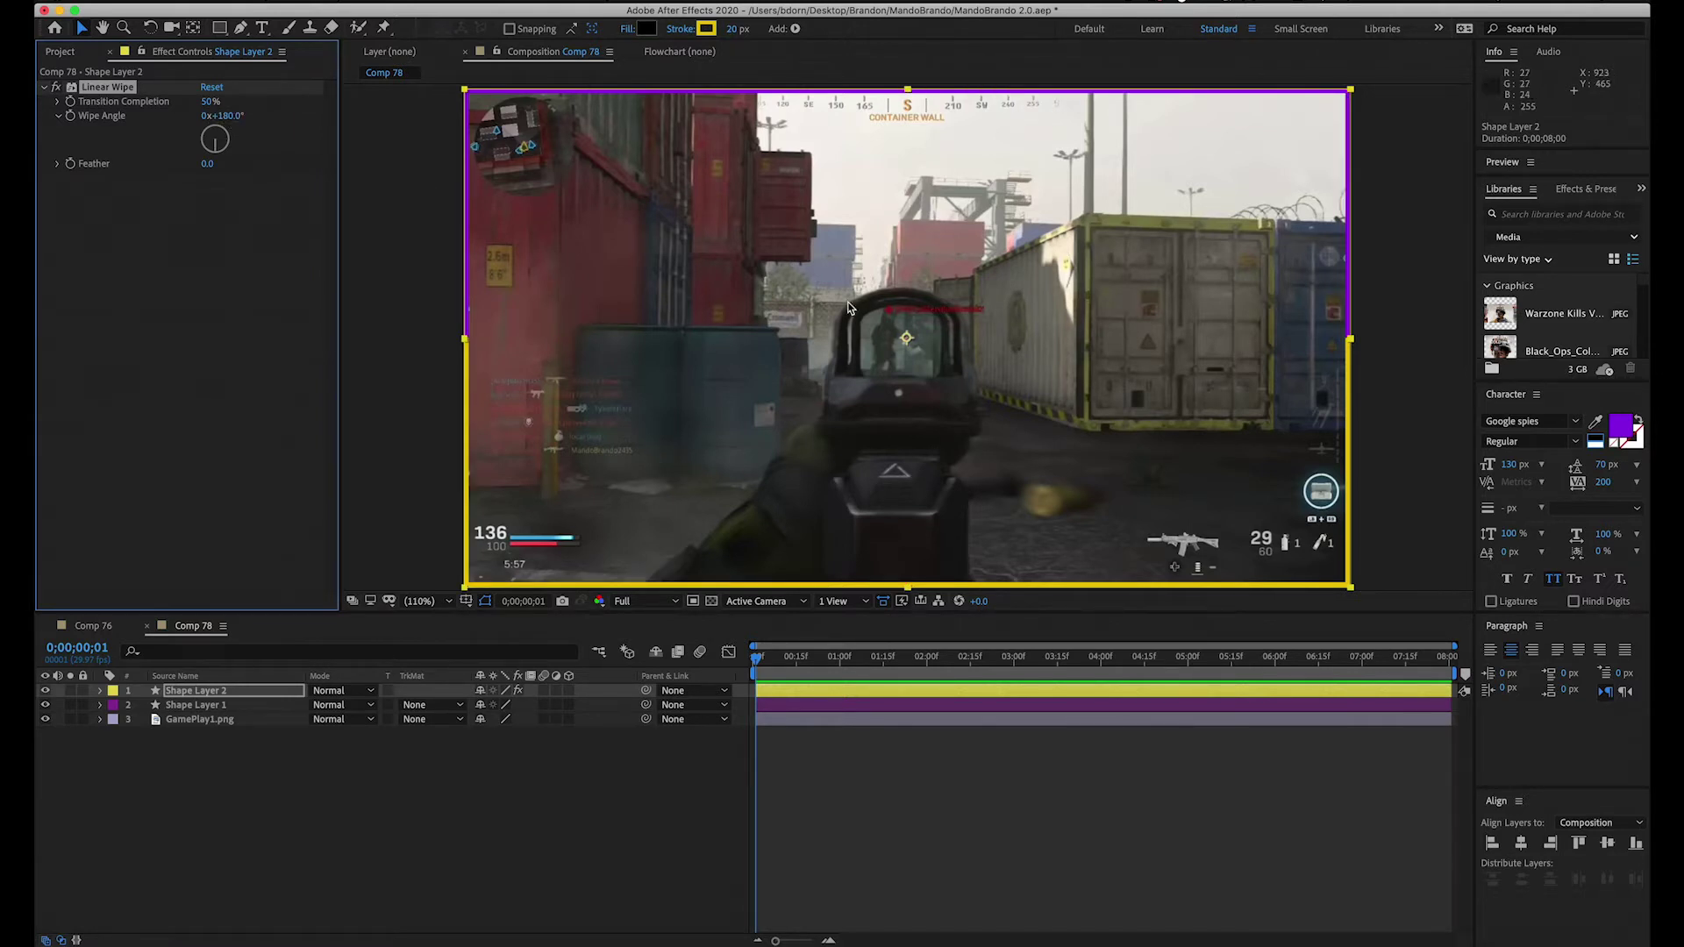
click(226, 116)
text(0)
key(Return)
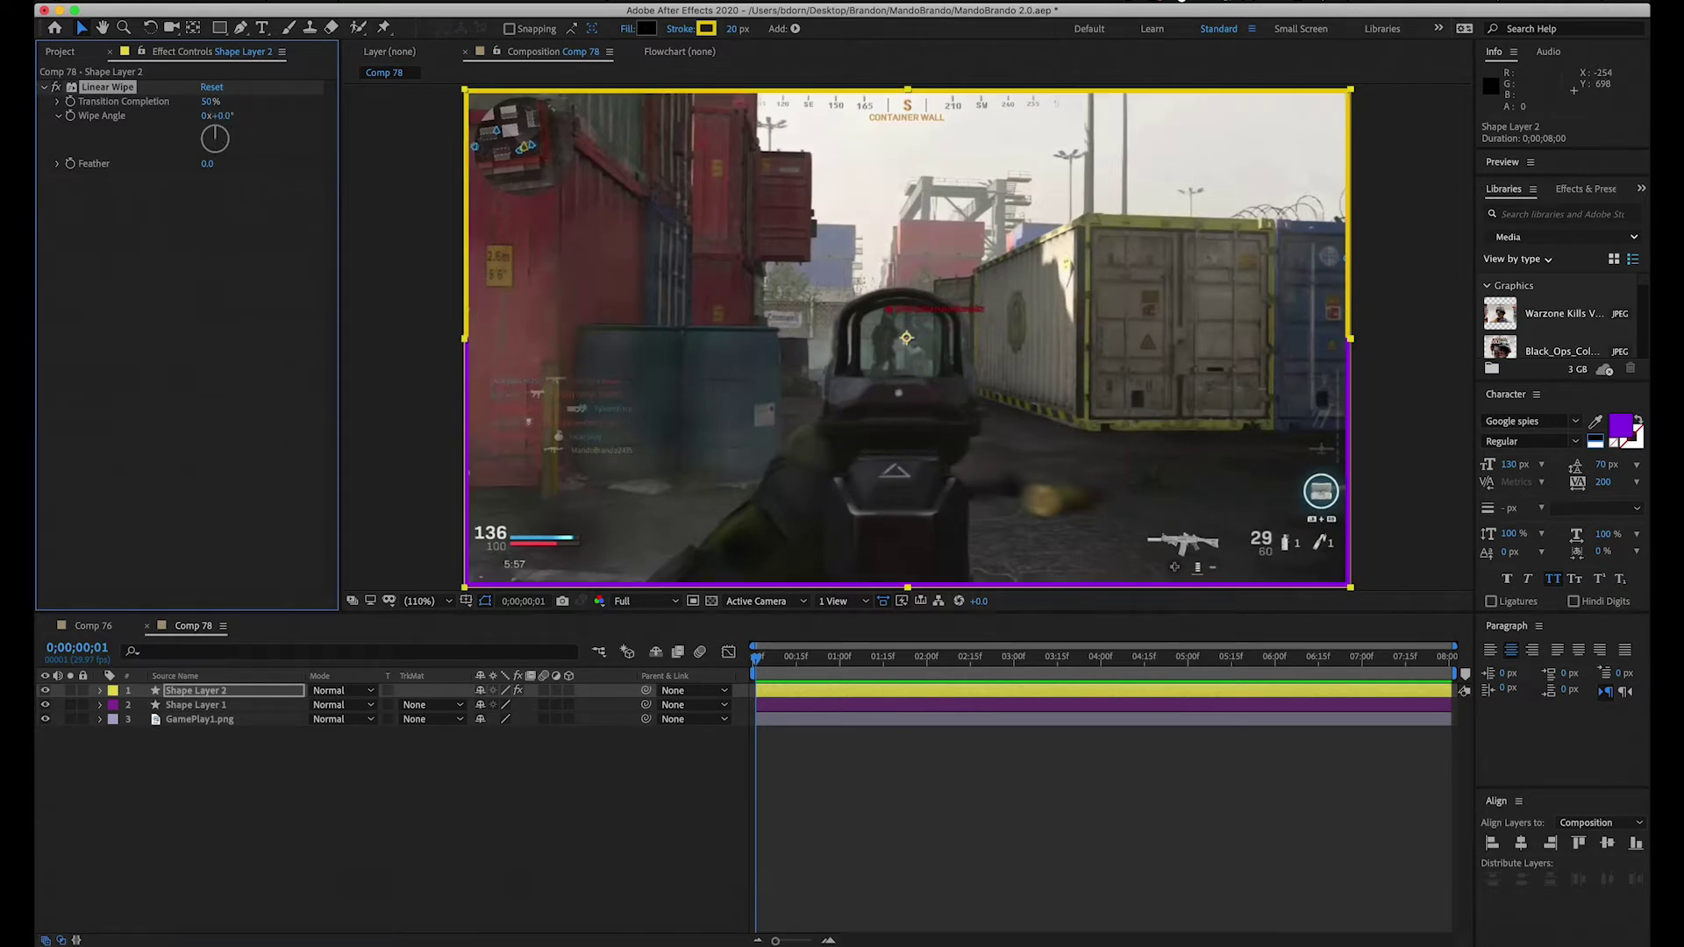
click(335, 775)
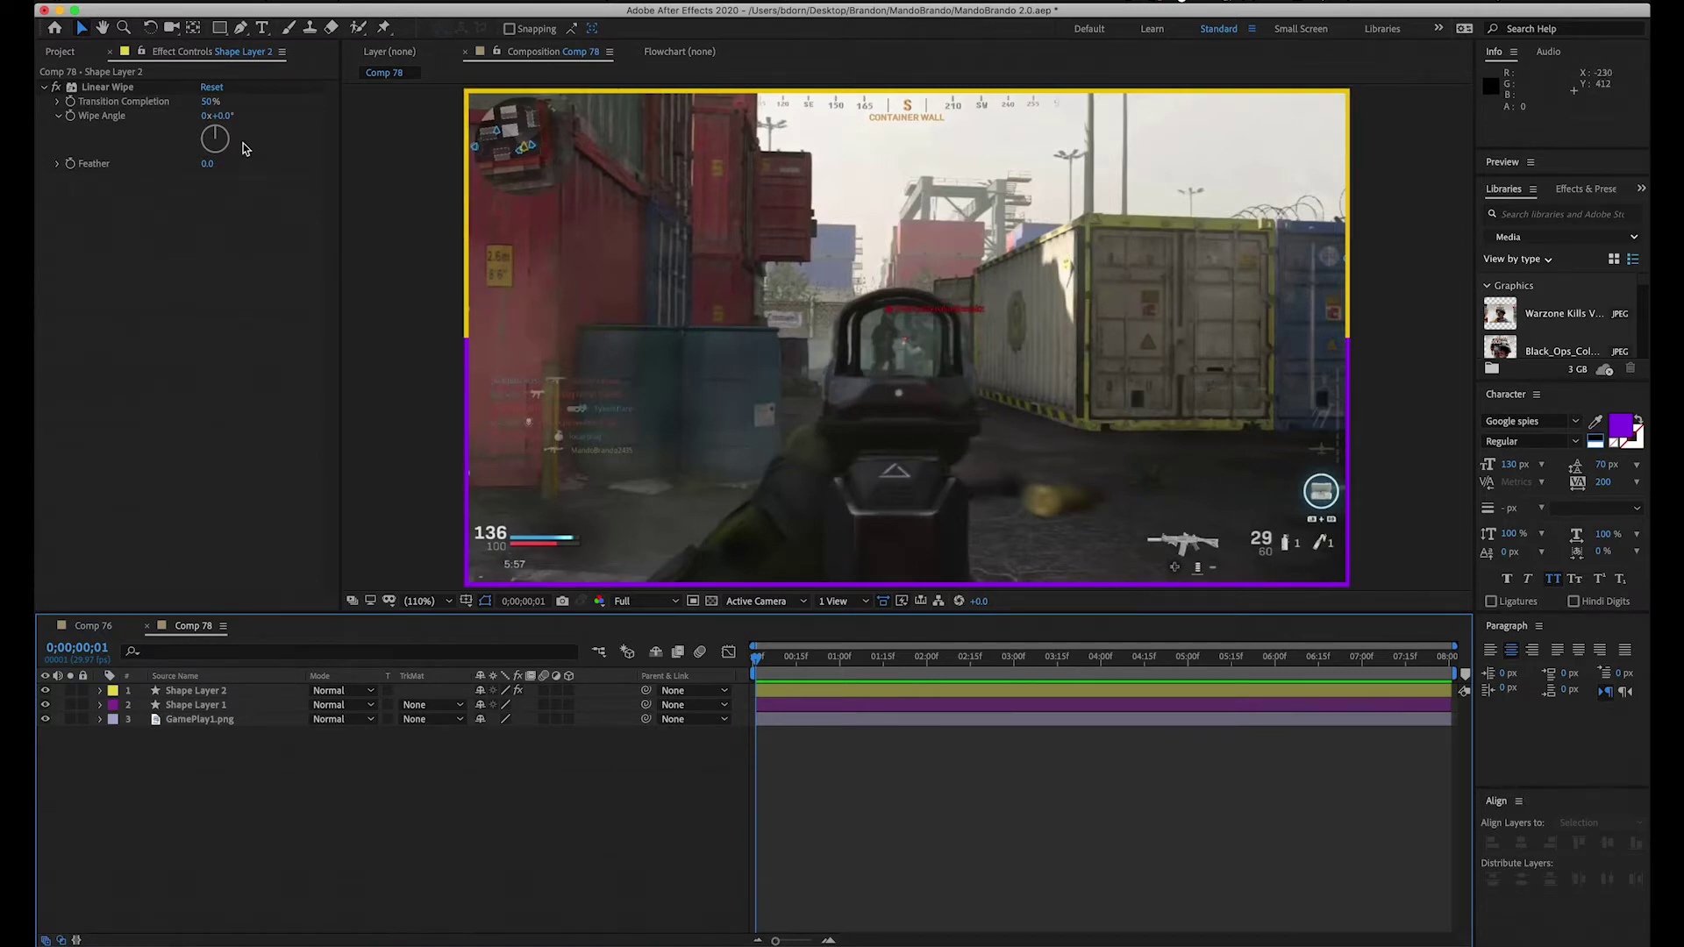
Step: Try a Linear Wipe feather of 600 on the yellow border
click(210, 165)
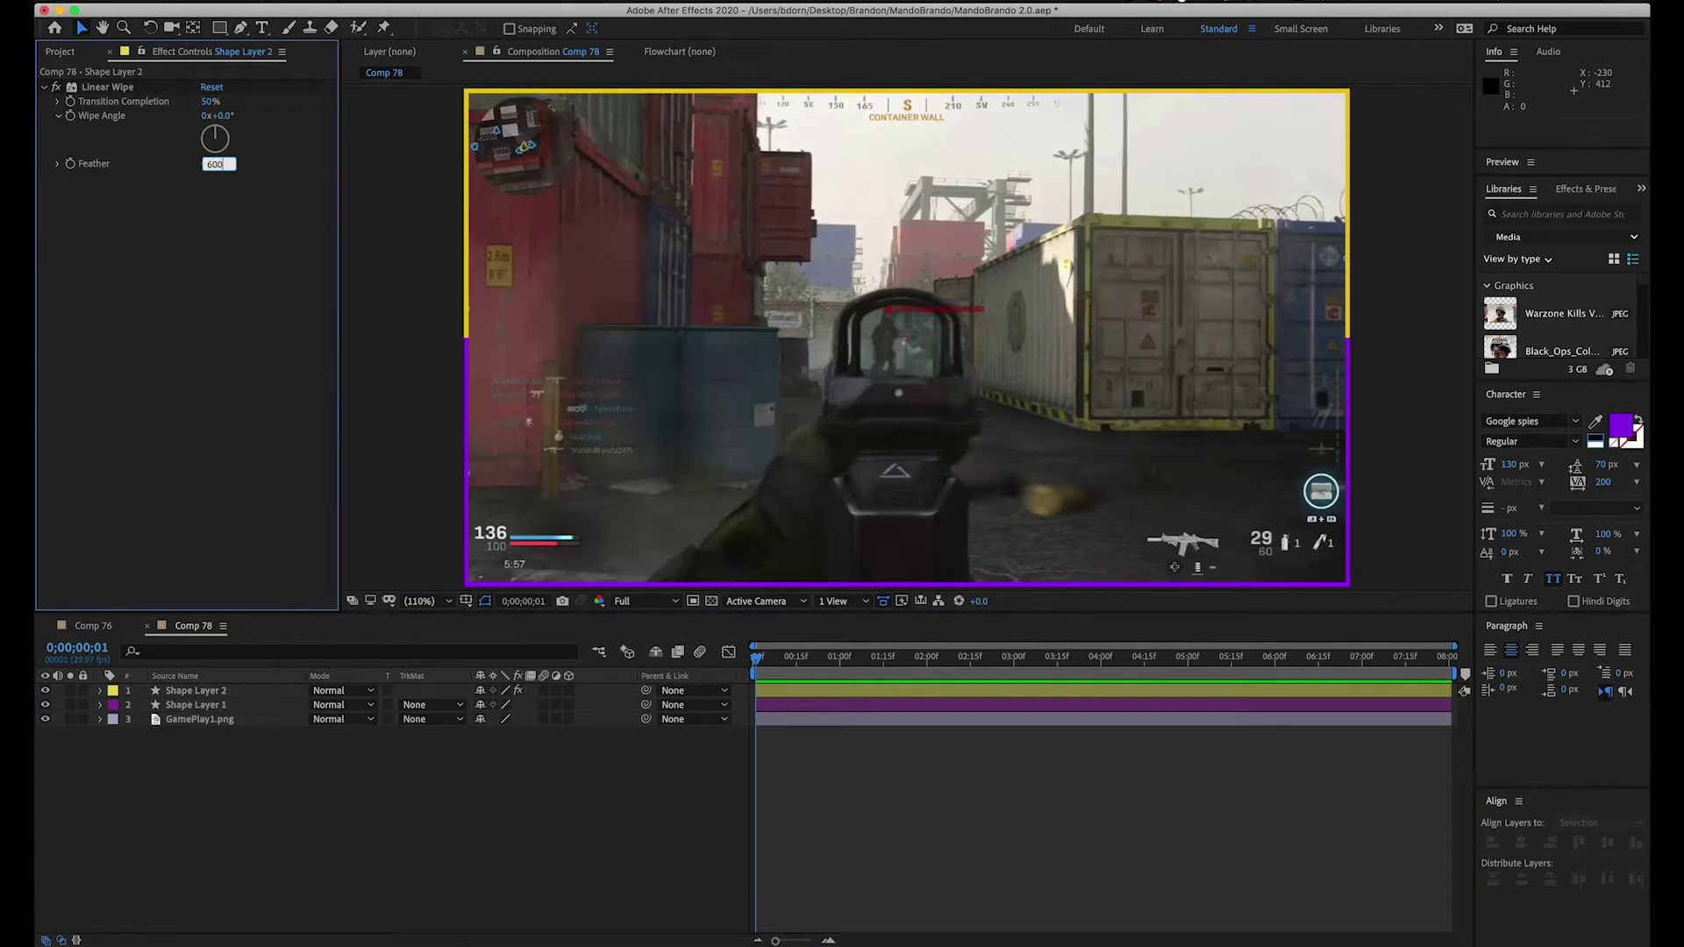
key(Return)
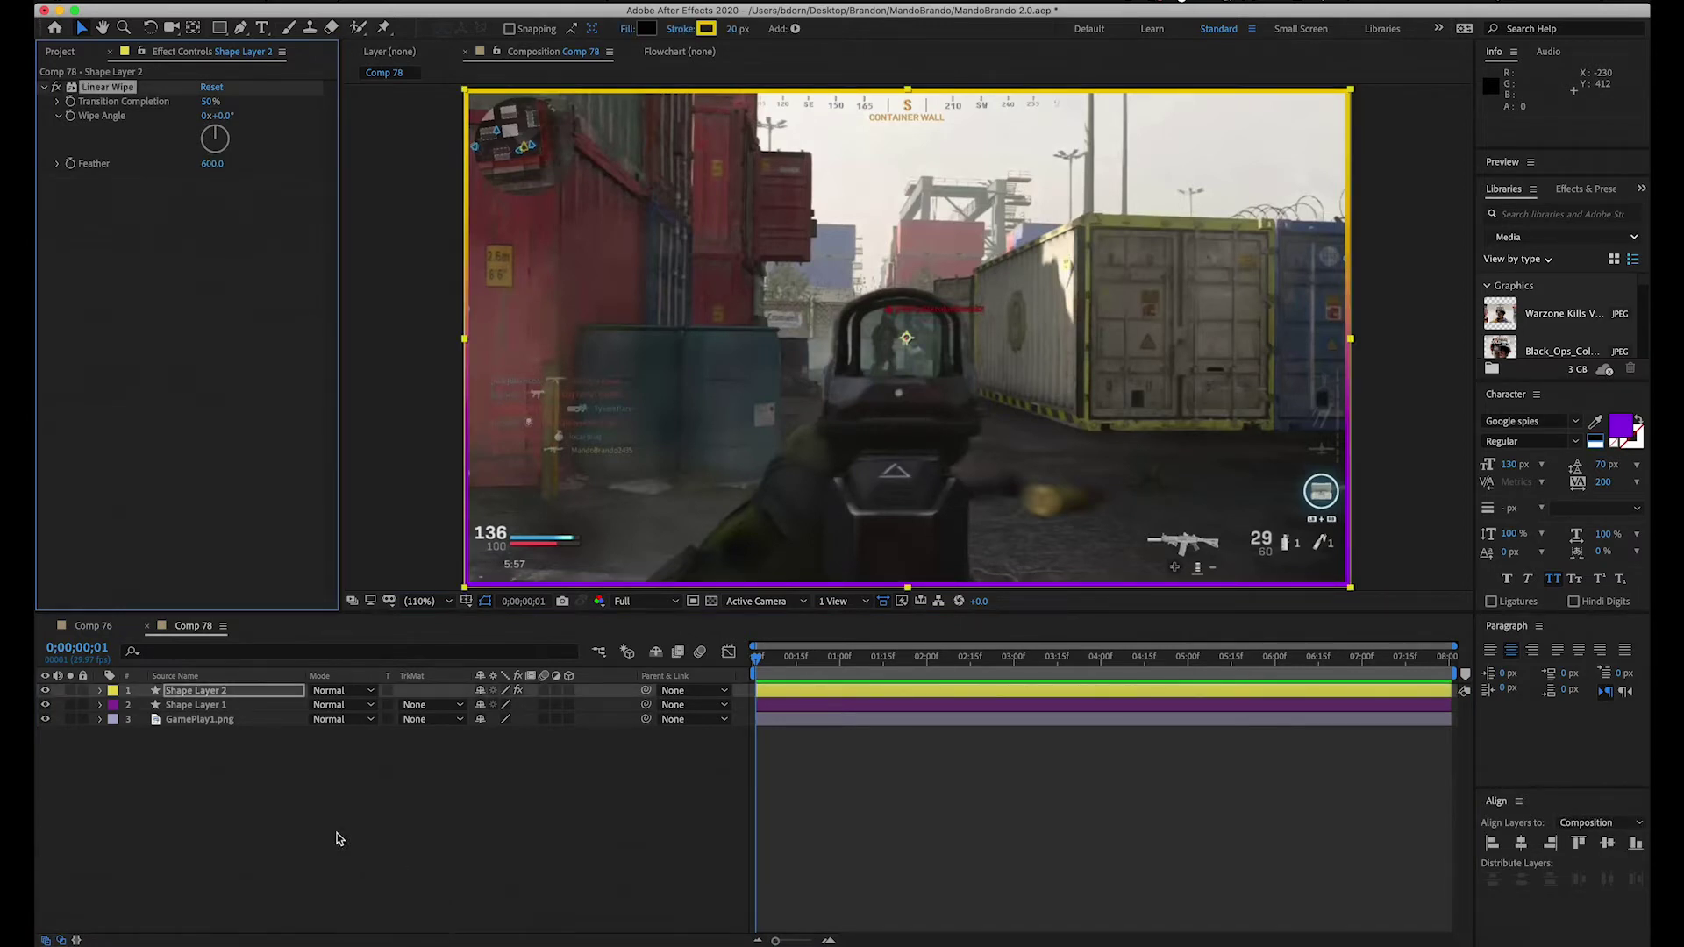
click(335, 811)
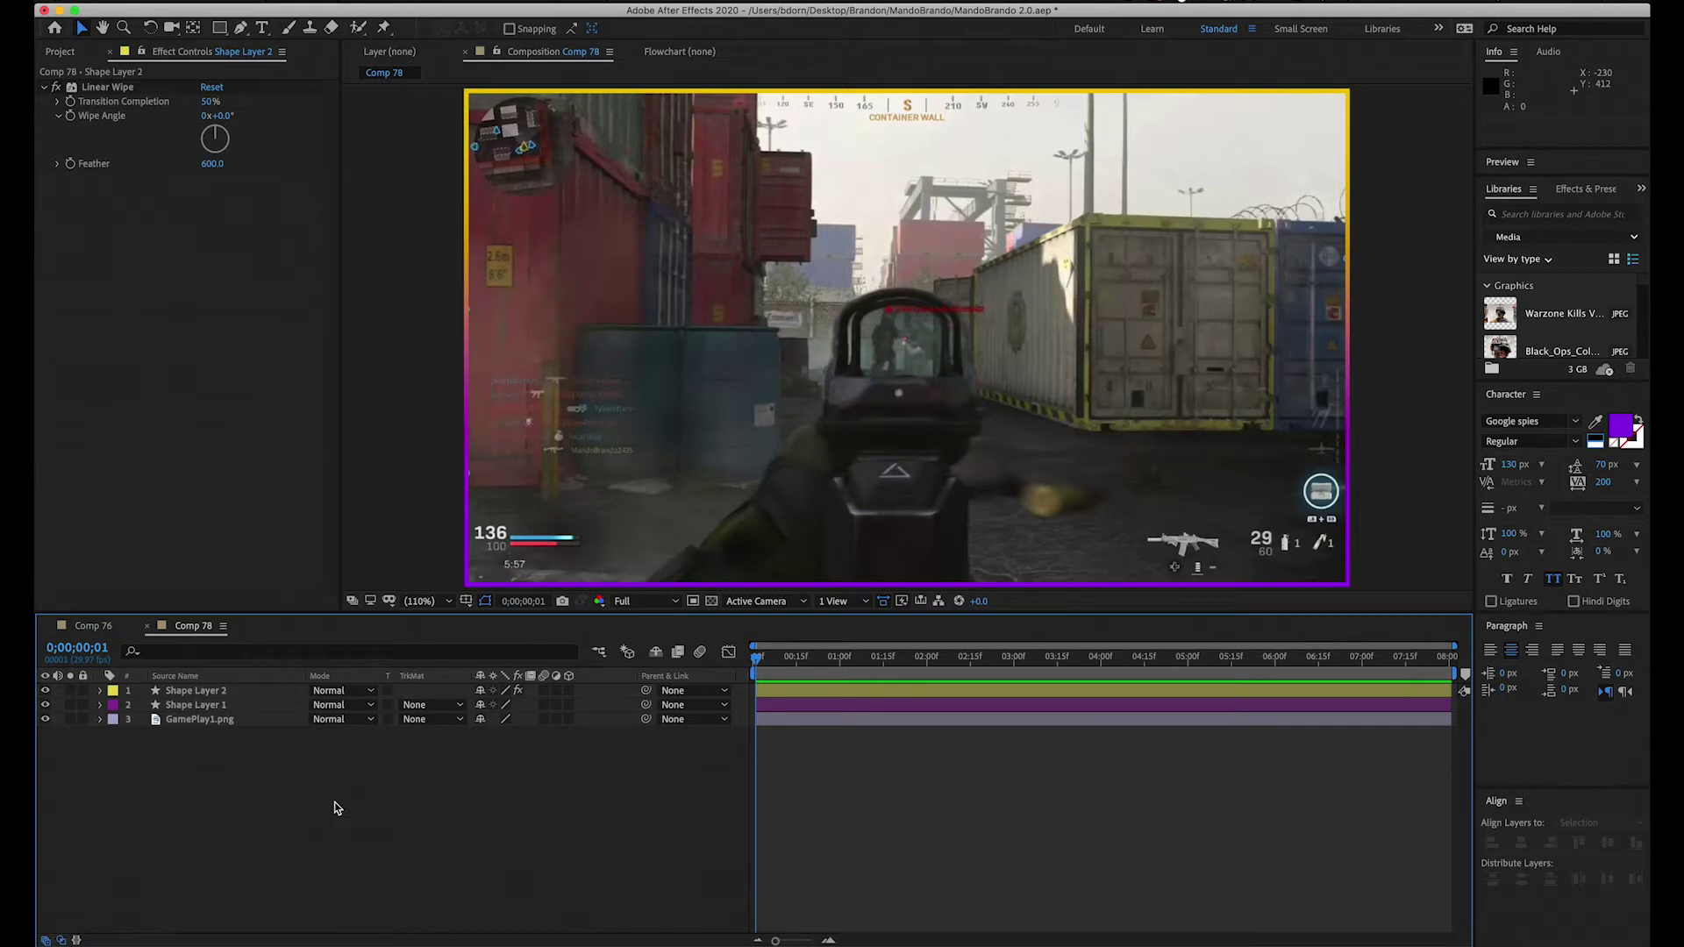
Step: Set the Linear Wipe feather on the yellow border to 800
click(213, 163)
text(800)
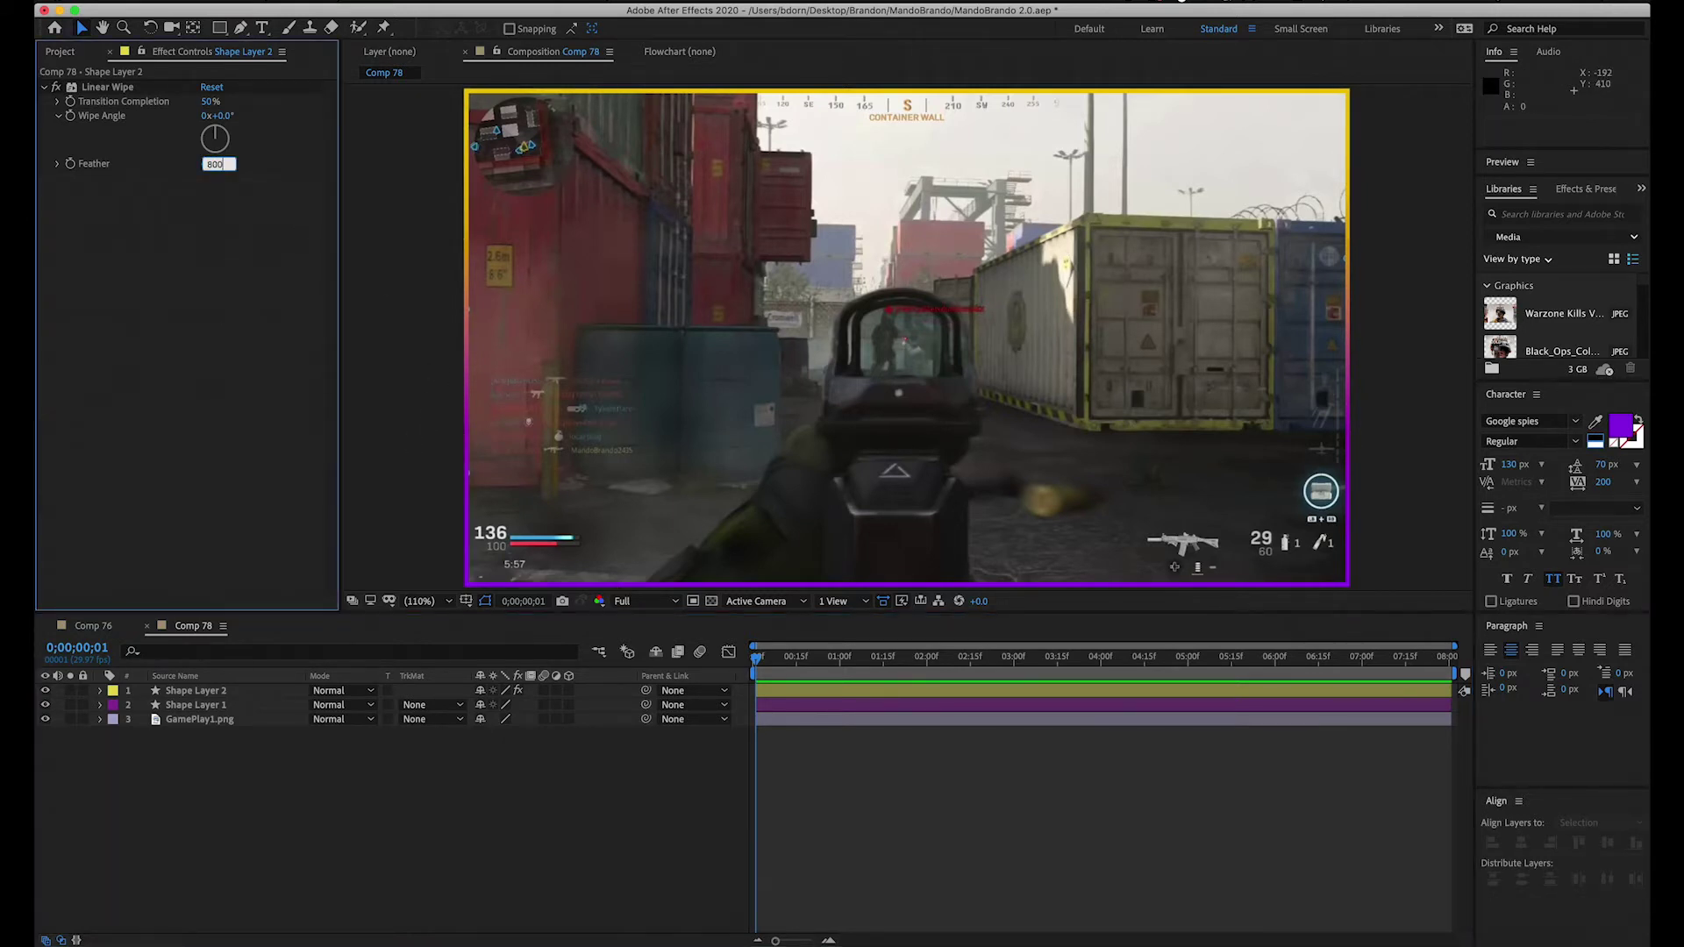
key(Return)
click(368, 872)
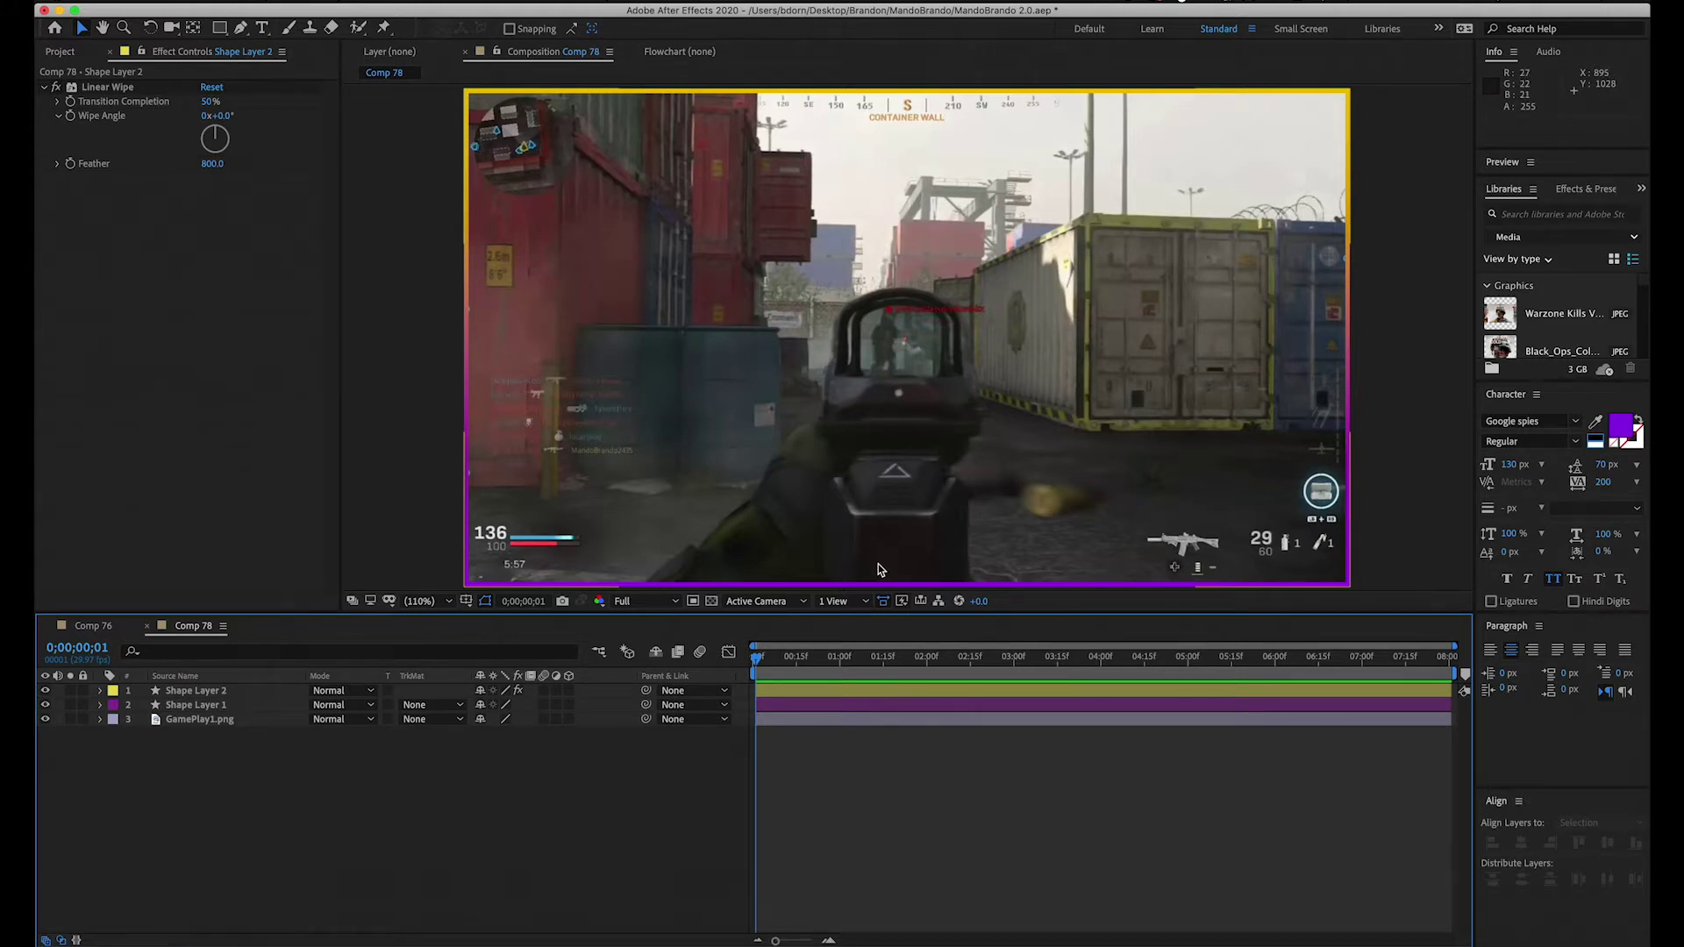
Step: Draw a wide rectangle of about 1318 by 98 px along the bottom edge of the frame as a new shape layer
click(219, 29)
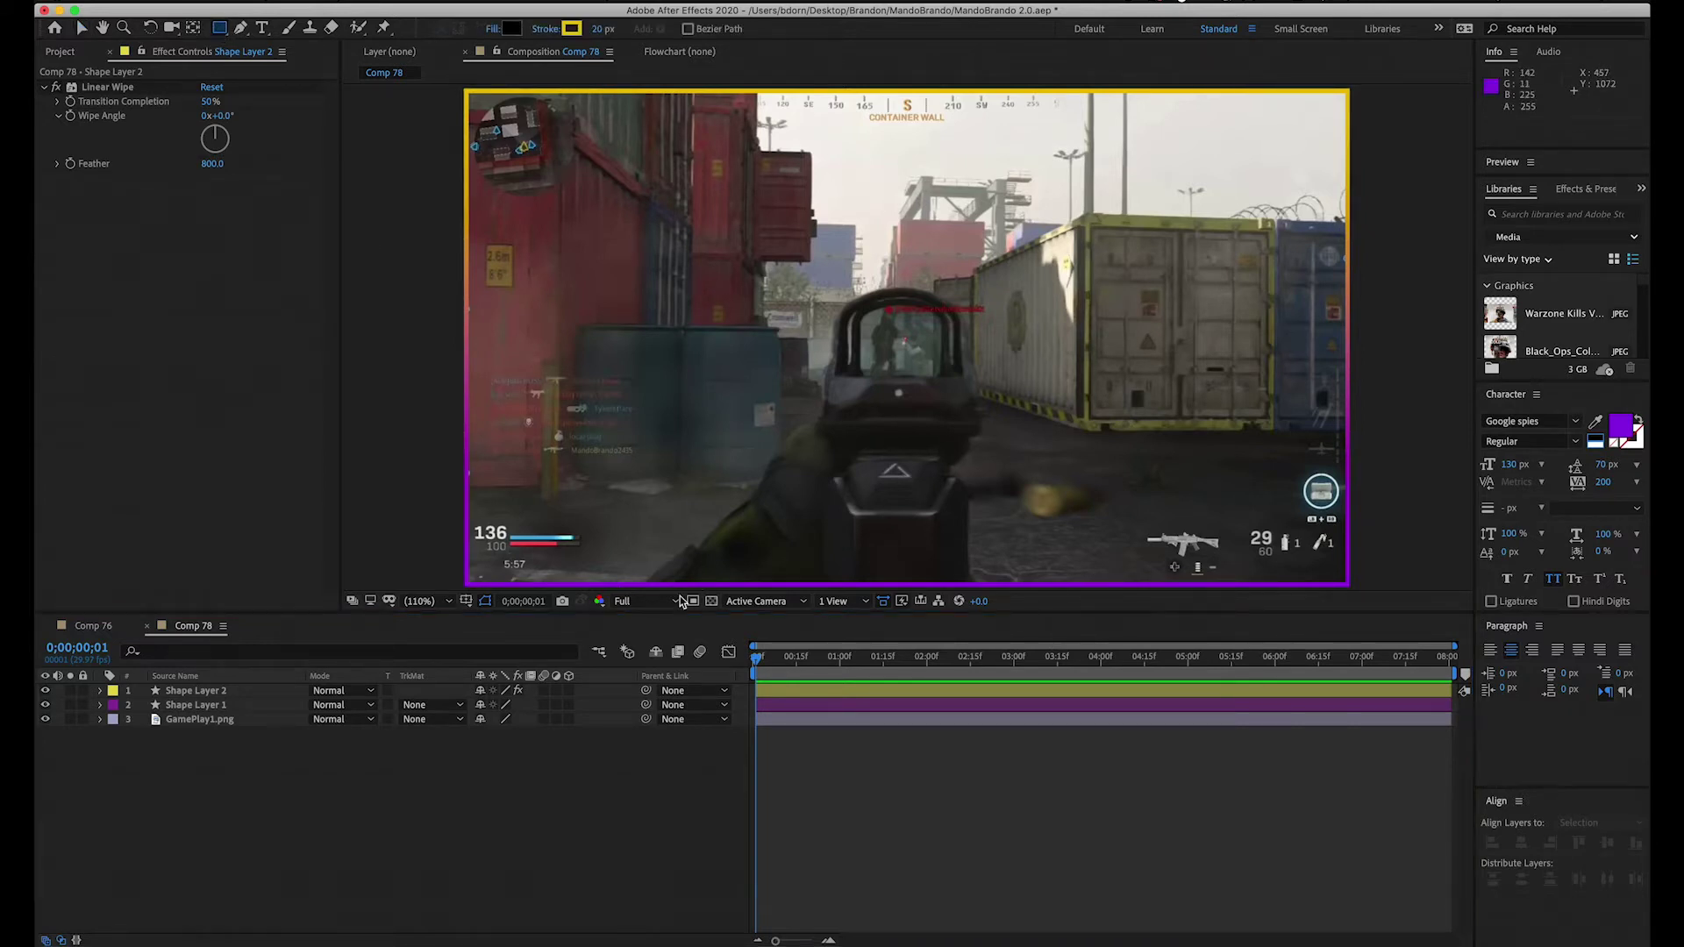
mouse_move(623, 557)
mouse_down()
mouse_move(631, 575)
mouse_move(1232, 602)
mouse_up()
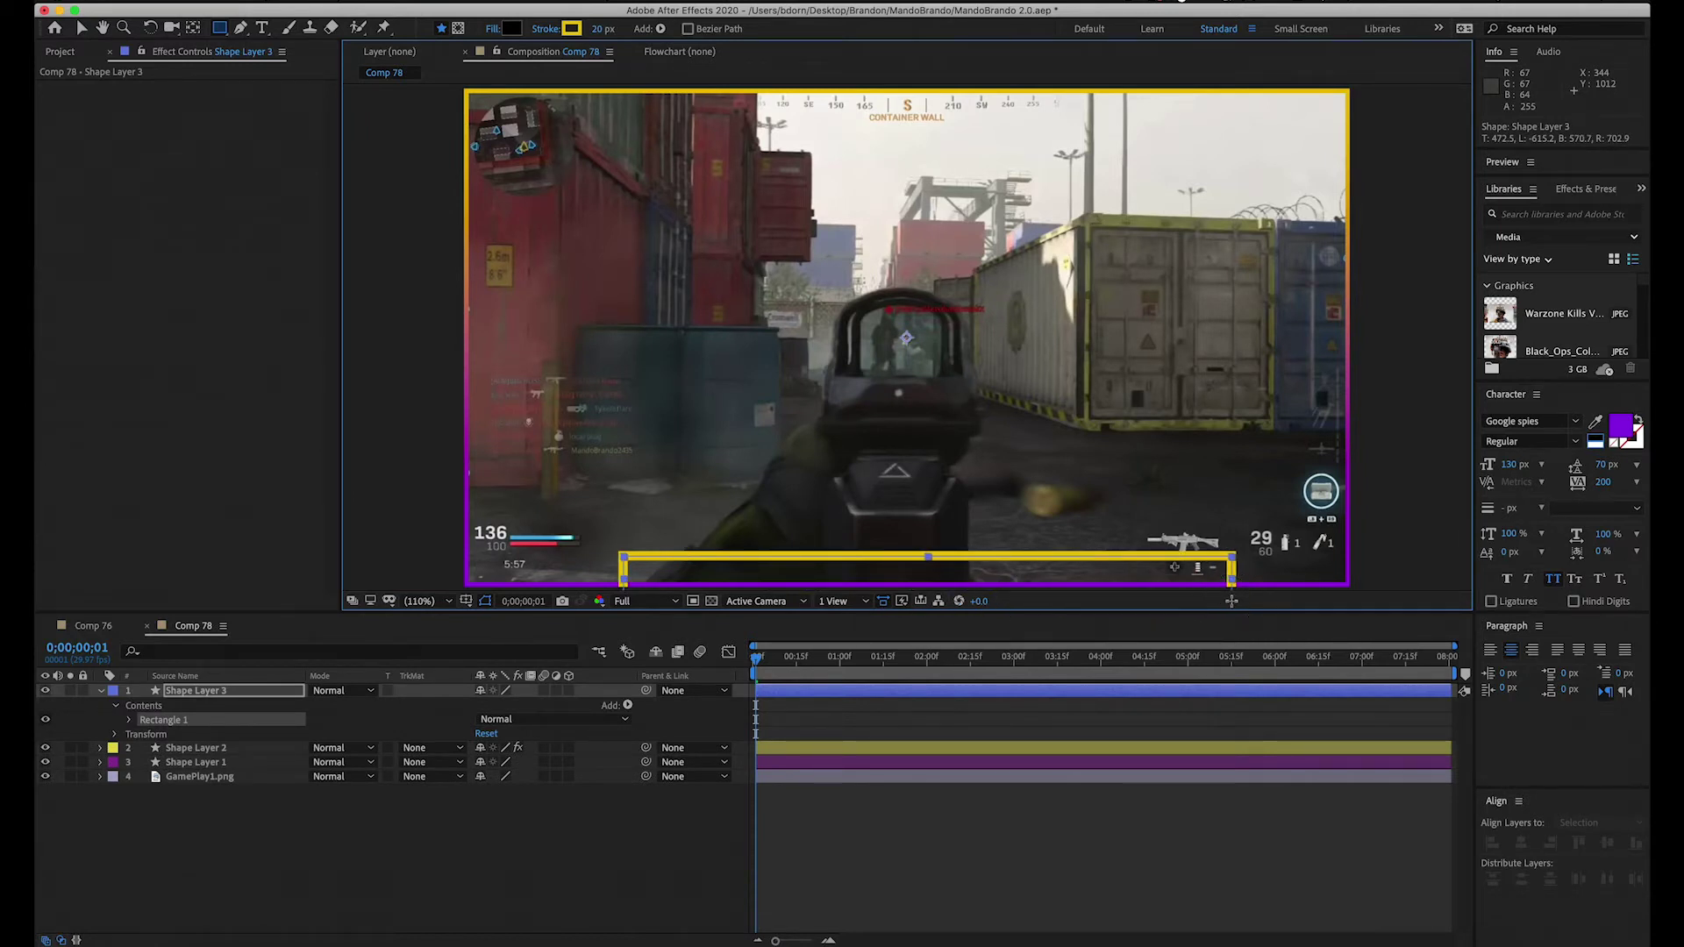
Step: Set the stroke width of the bottom rectangle to 10 px
key(v)
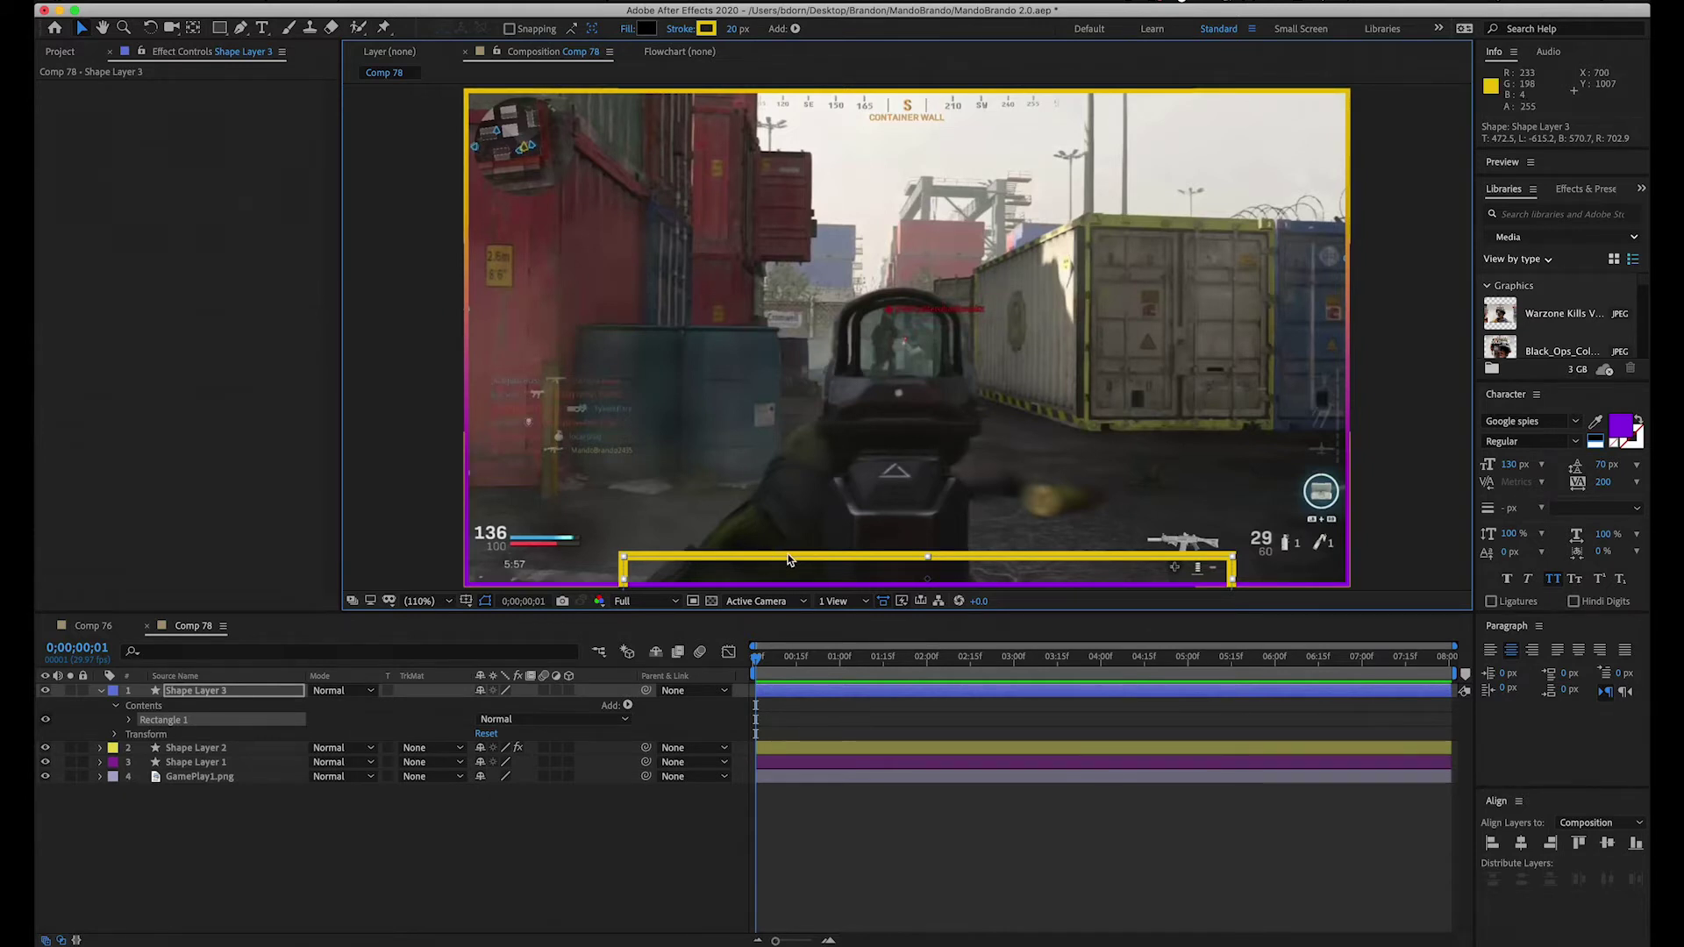
click(736, 28)
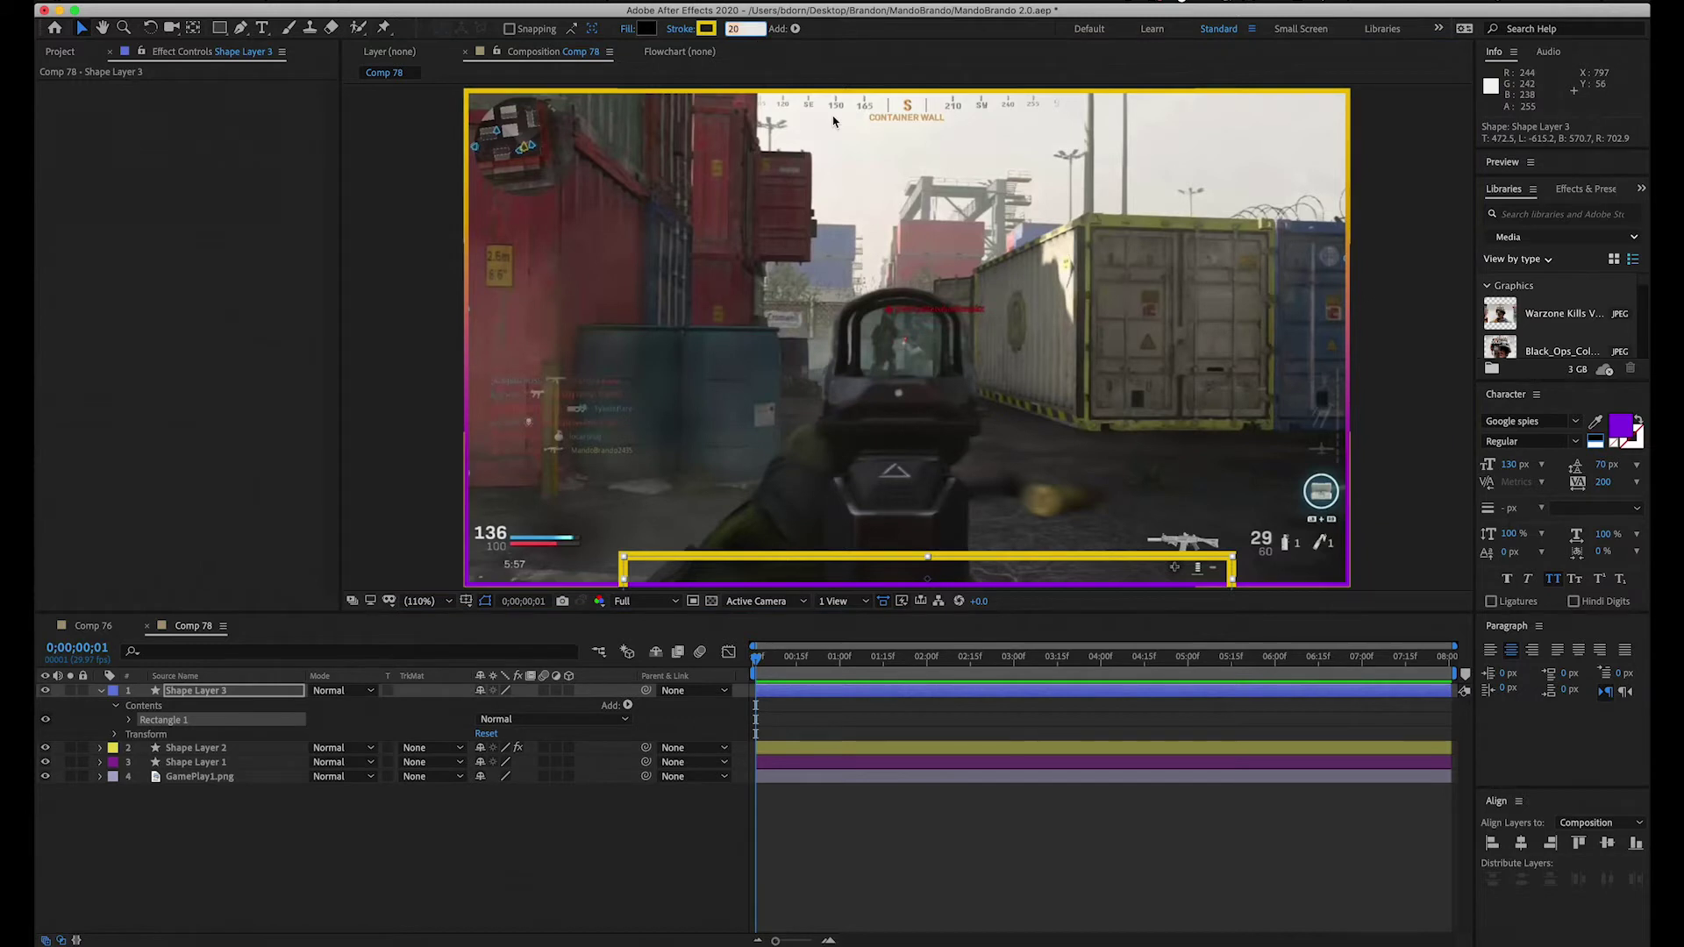
text(10)
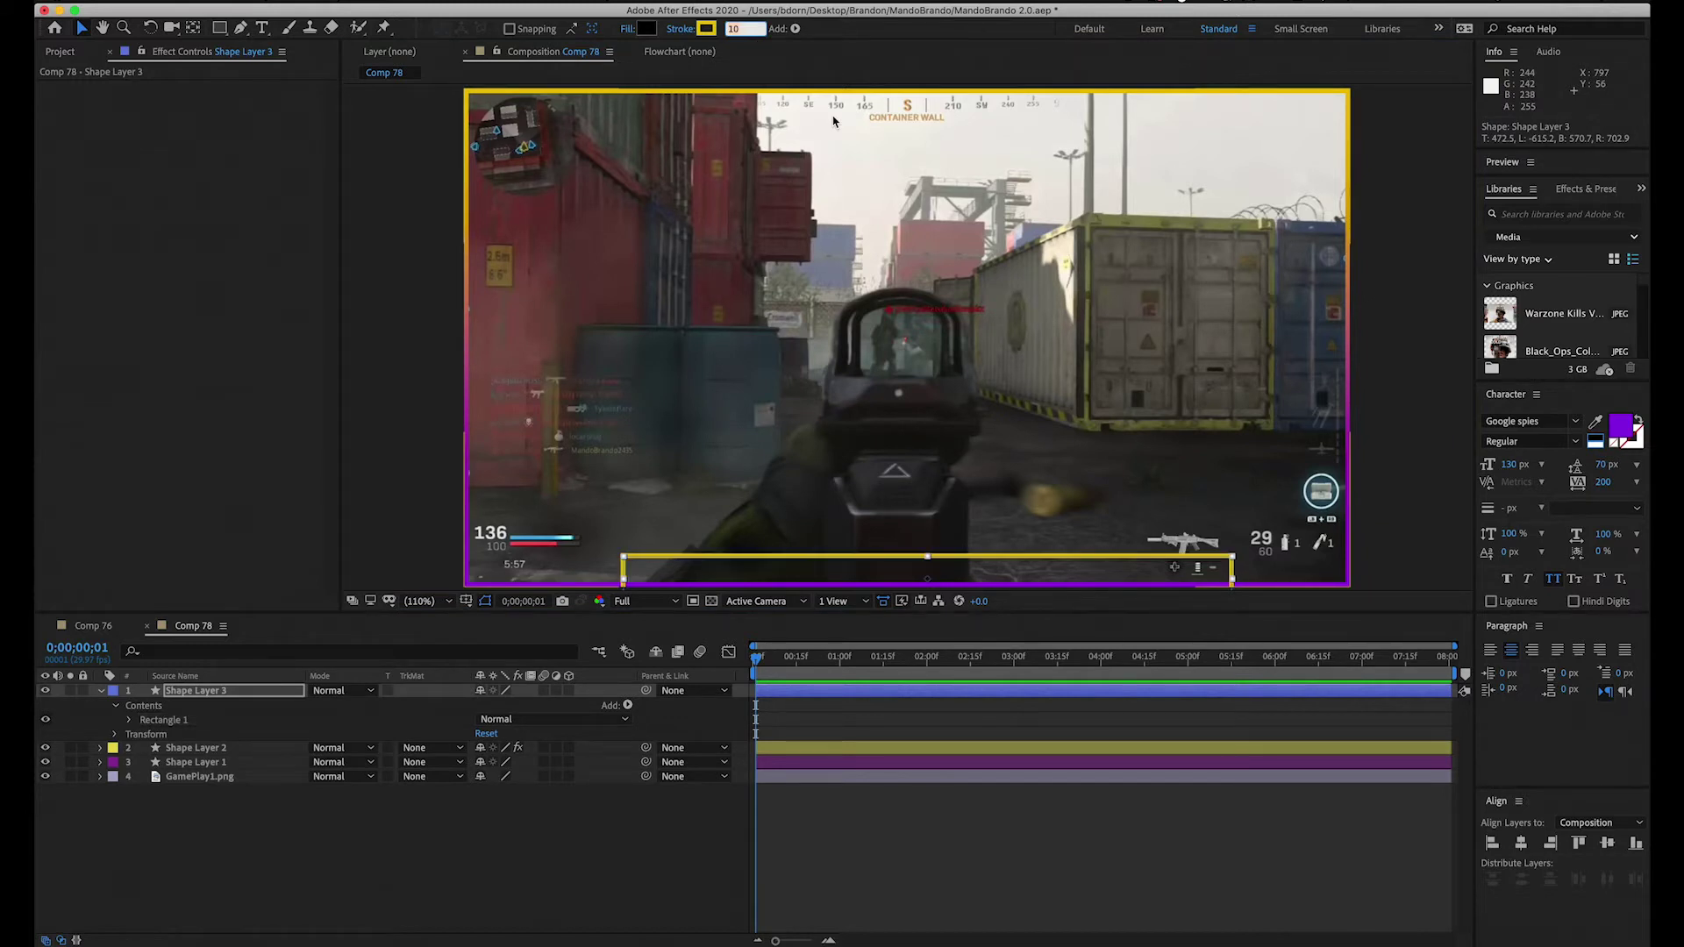
click(103, 692)
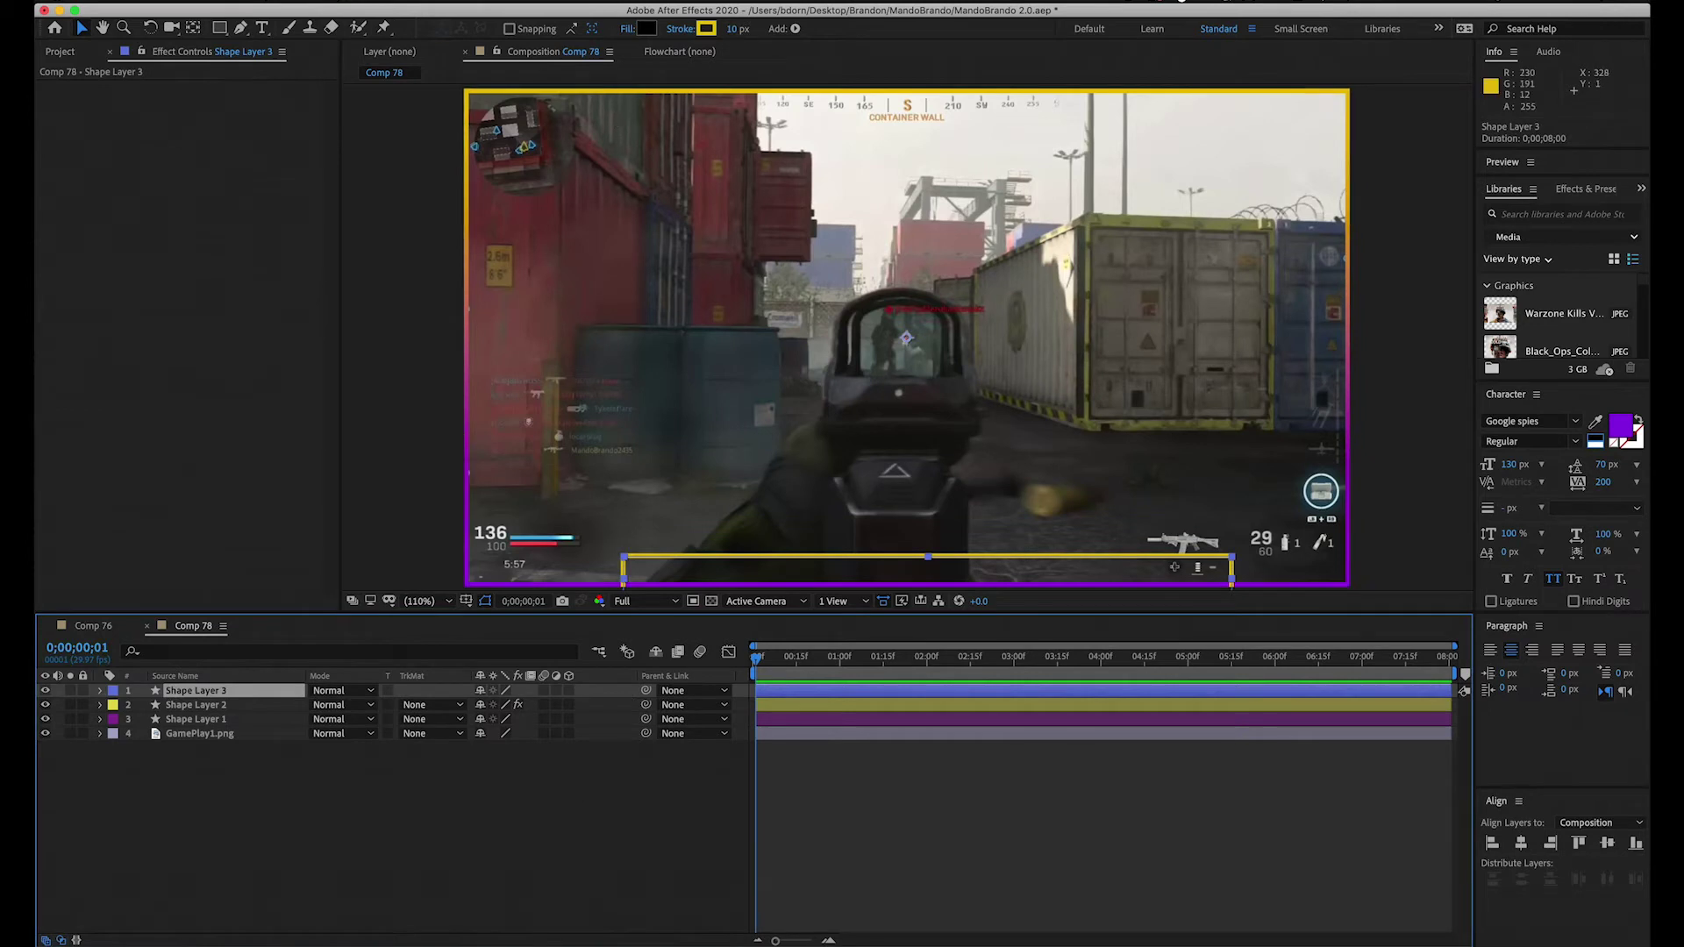
Step: Raise the bottom rectangle's fill opacity until its black fill is fully opaque
click(628, 31)
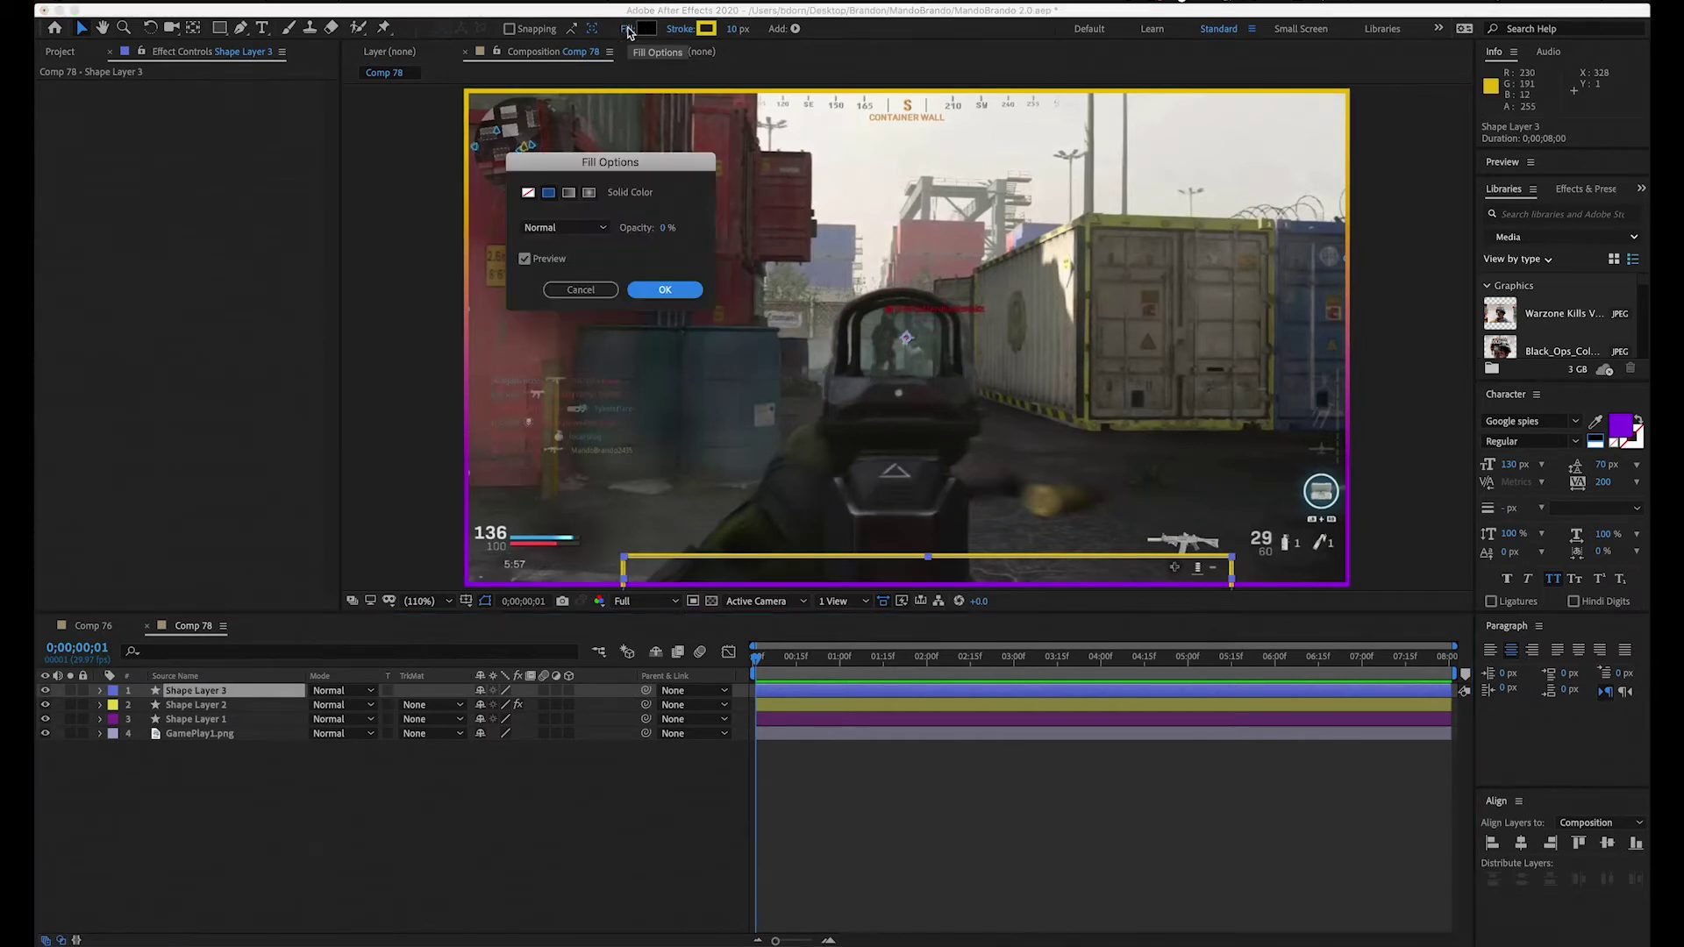
drag(654, 230, 886, 209)
click(664, 291)
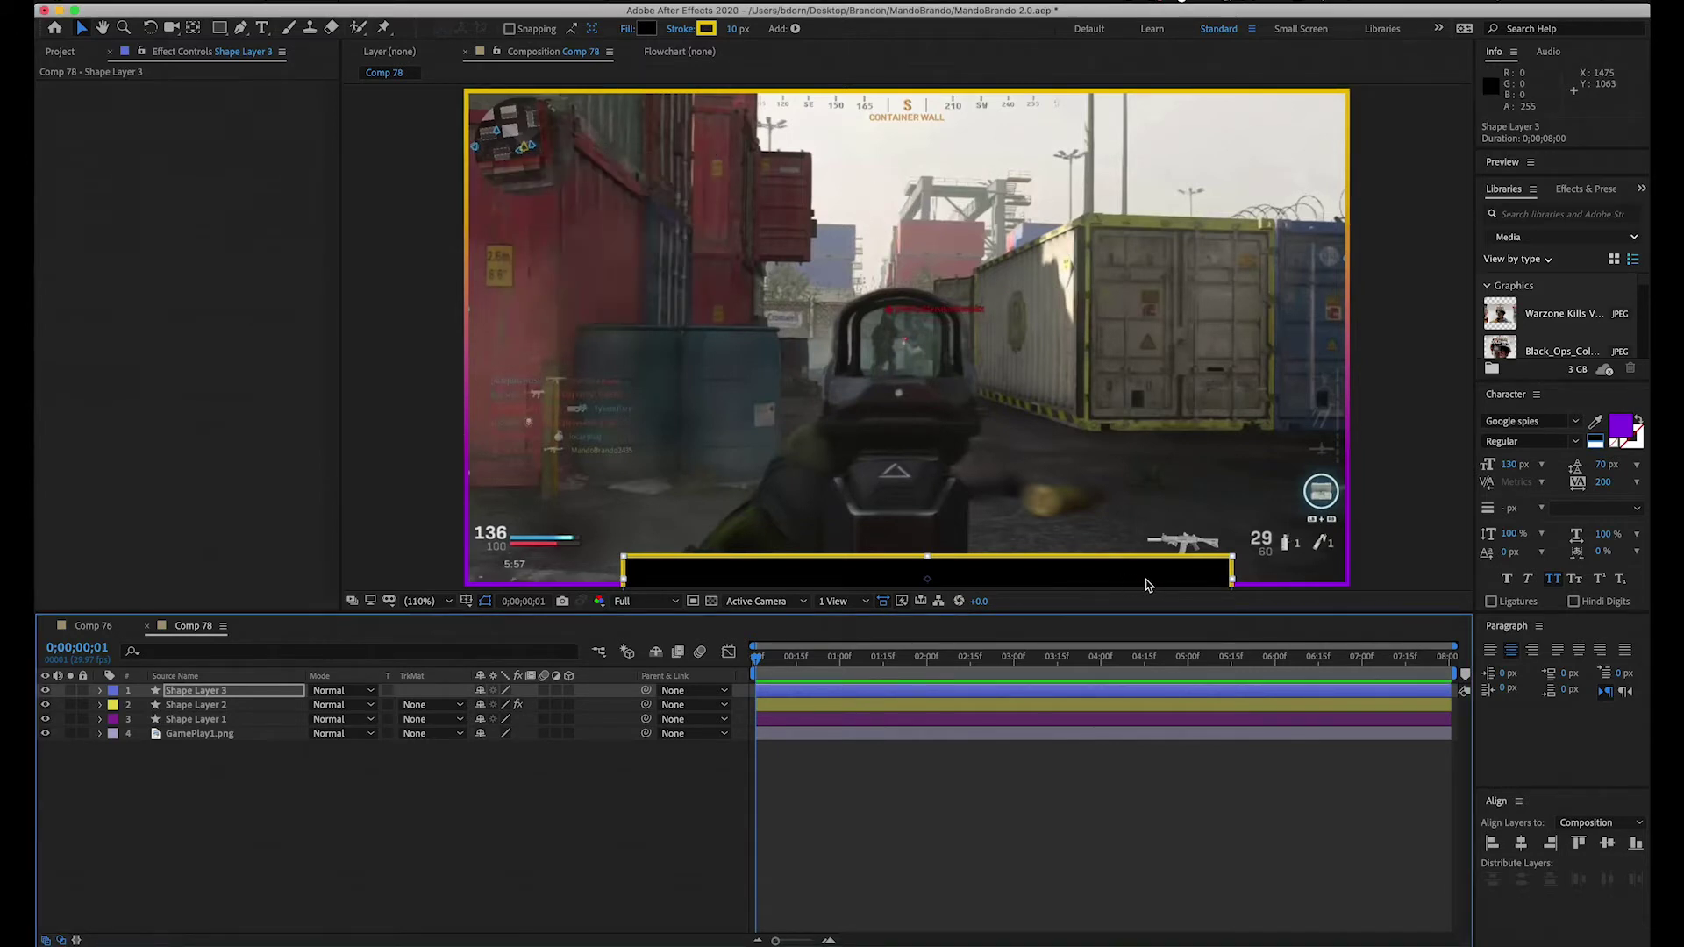
Step: Center the black rectangle horizontally in the composition and nudge it slightly down toward the bottom border
click(1042, 593)
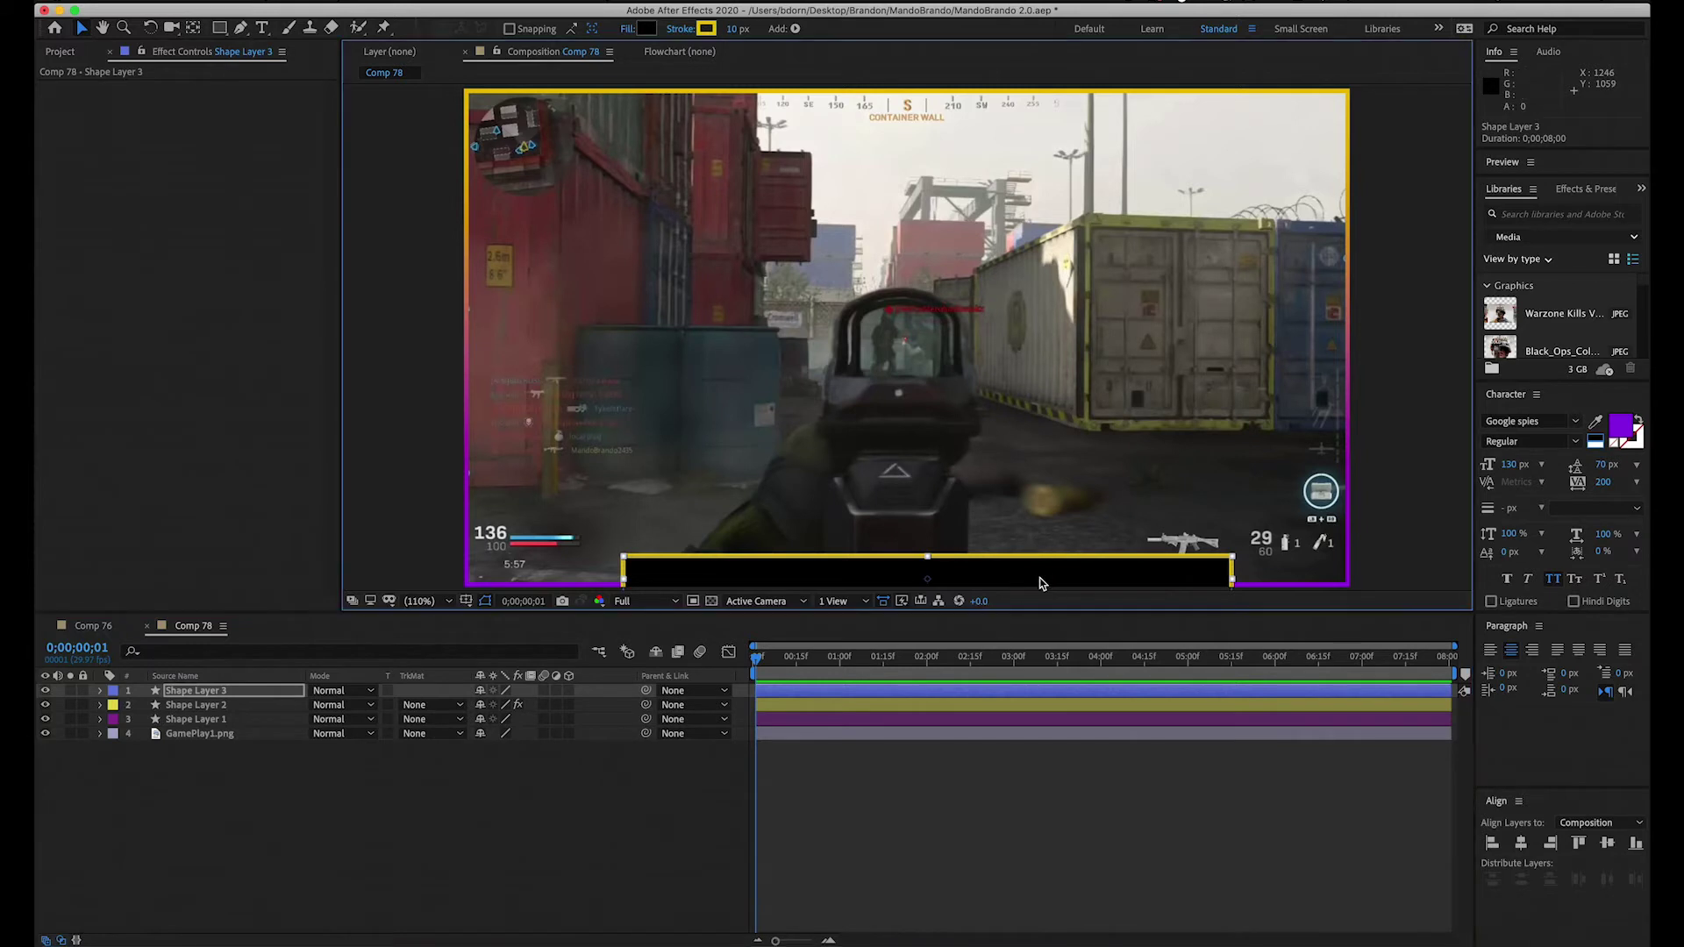
click(1520, 843)
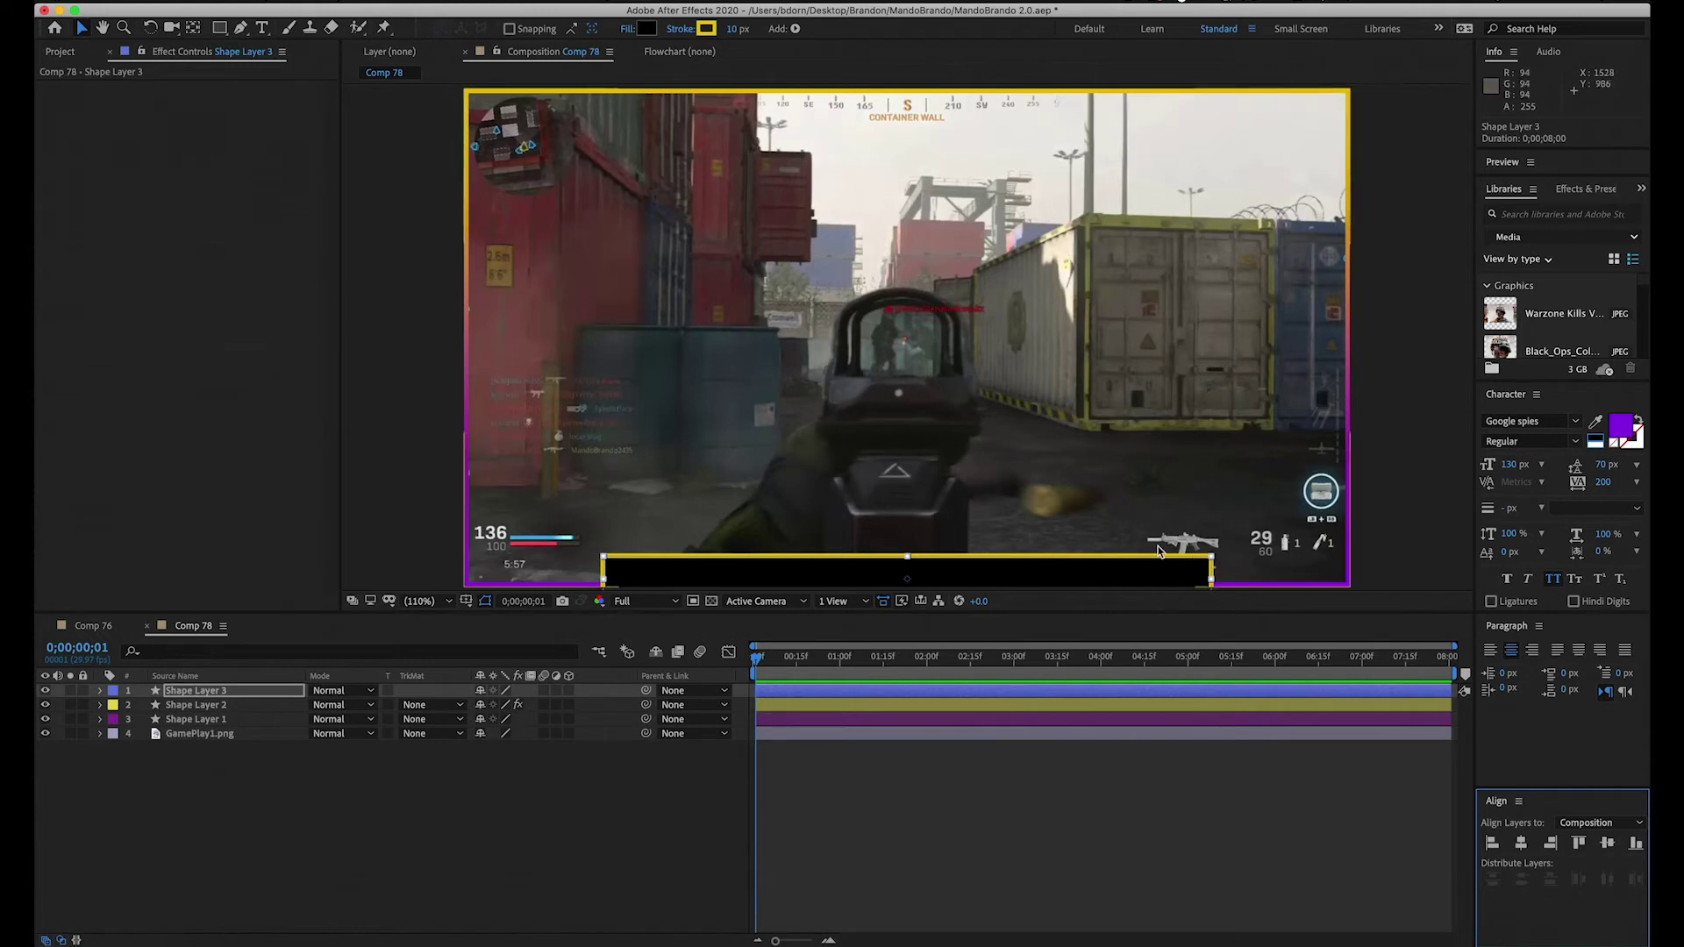
click(1202, 572)
key(Down)
key(Down)
key(Down)
key(Down)
key(Down)
key(Down)
key(Down)
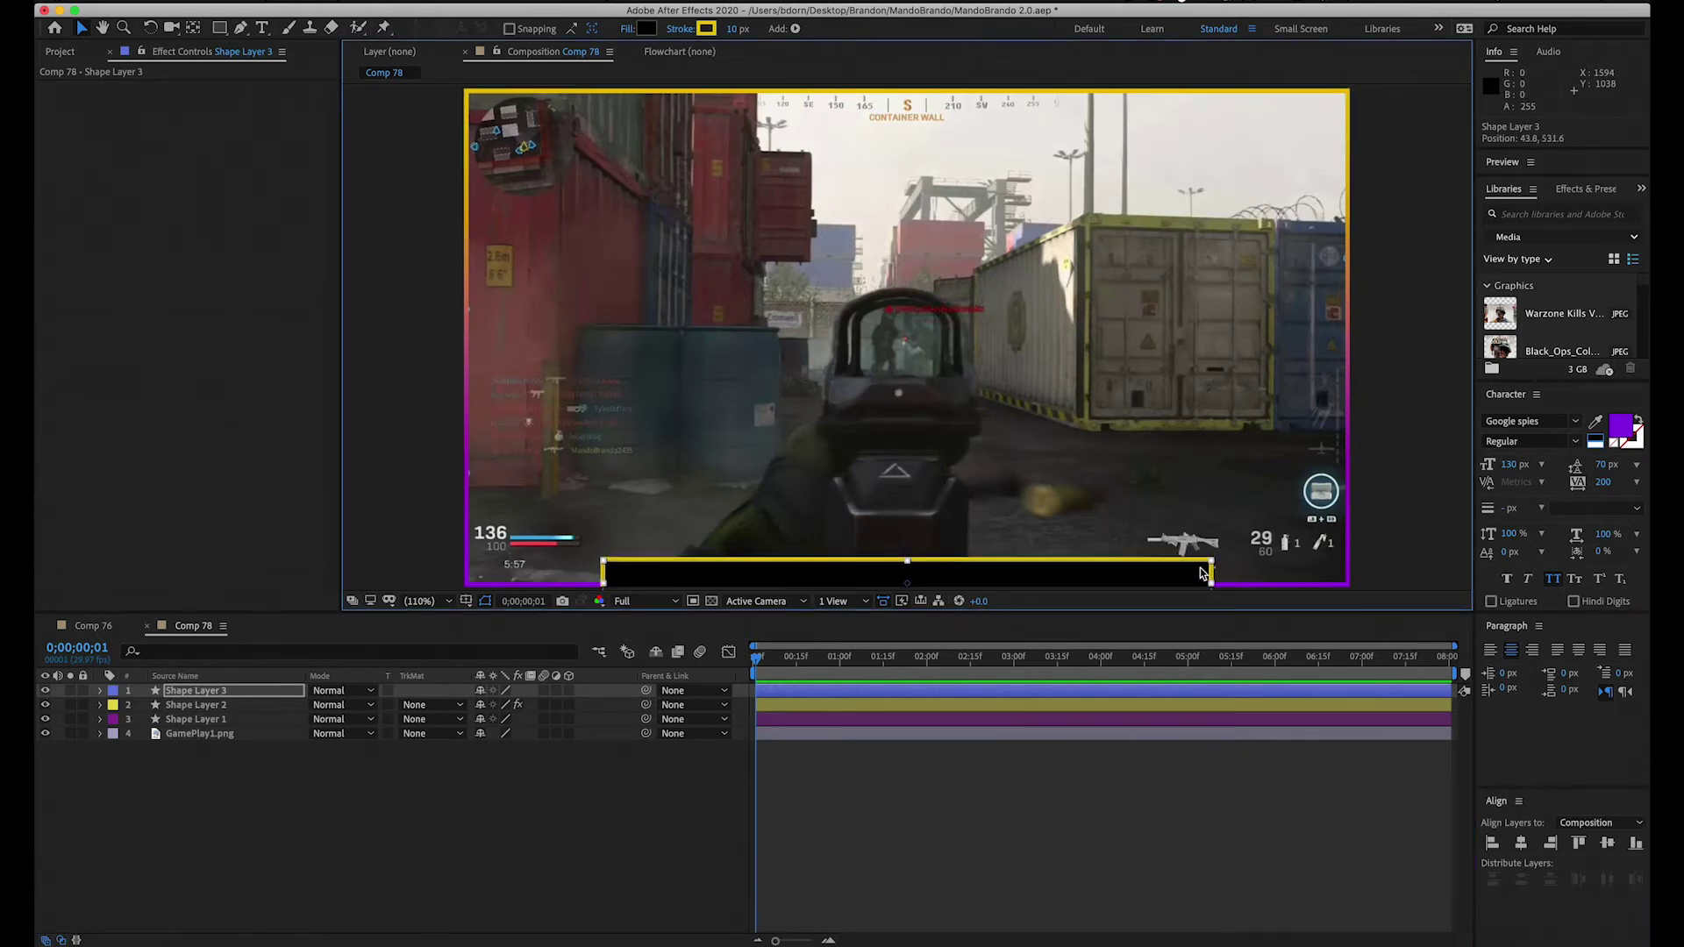
key(Up)
key(Up)
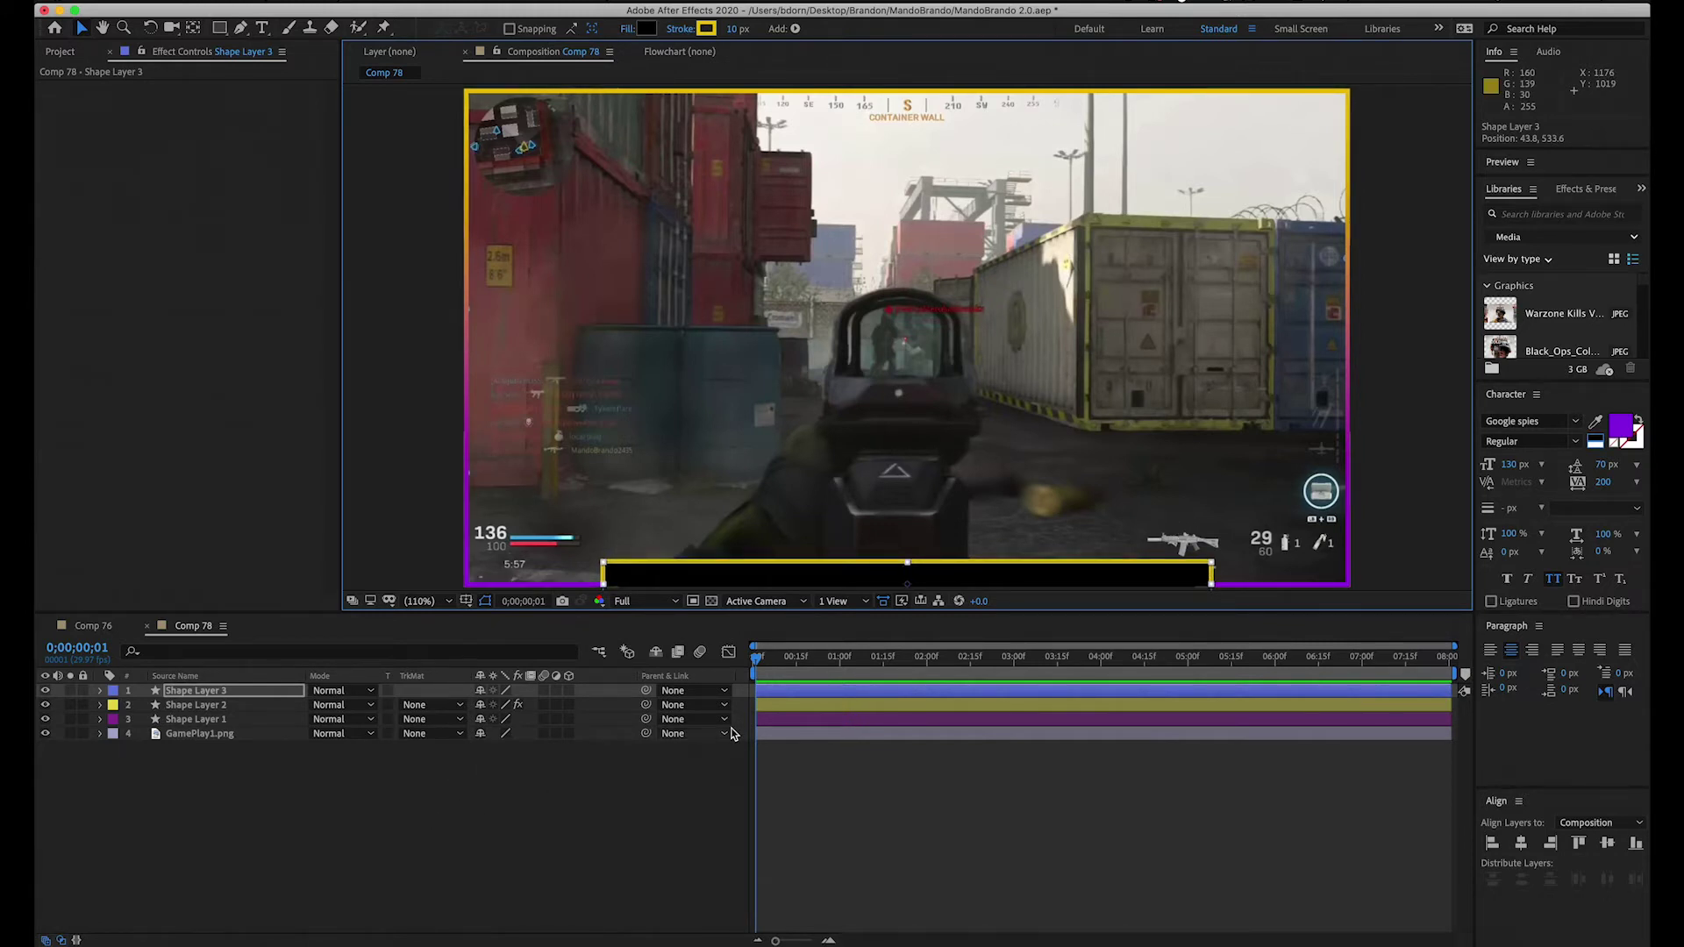
click(419, 820)
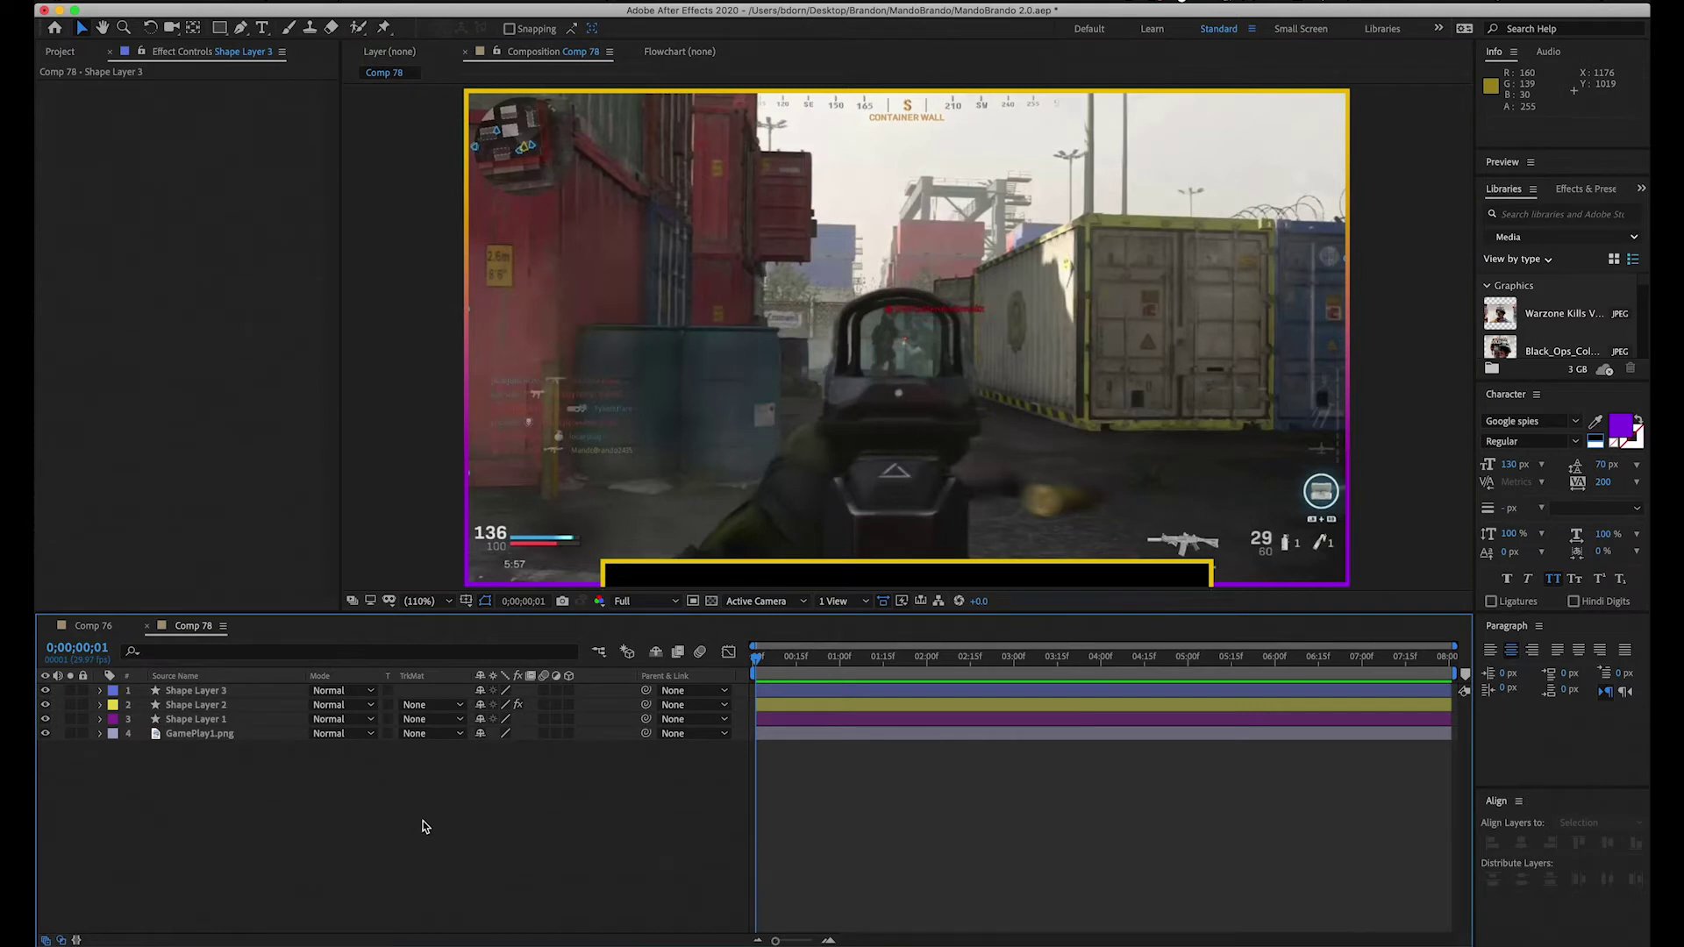
Step: Change the bottom rectangle's stroke color to the purple (8E0BE1) sampled from the lower part of the border
click(630, 575)
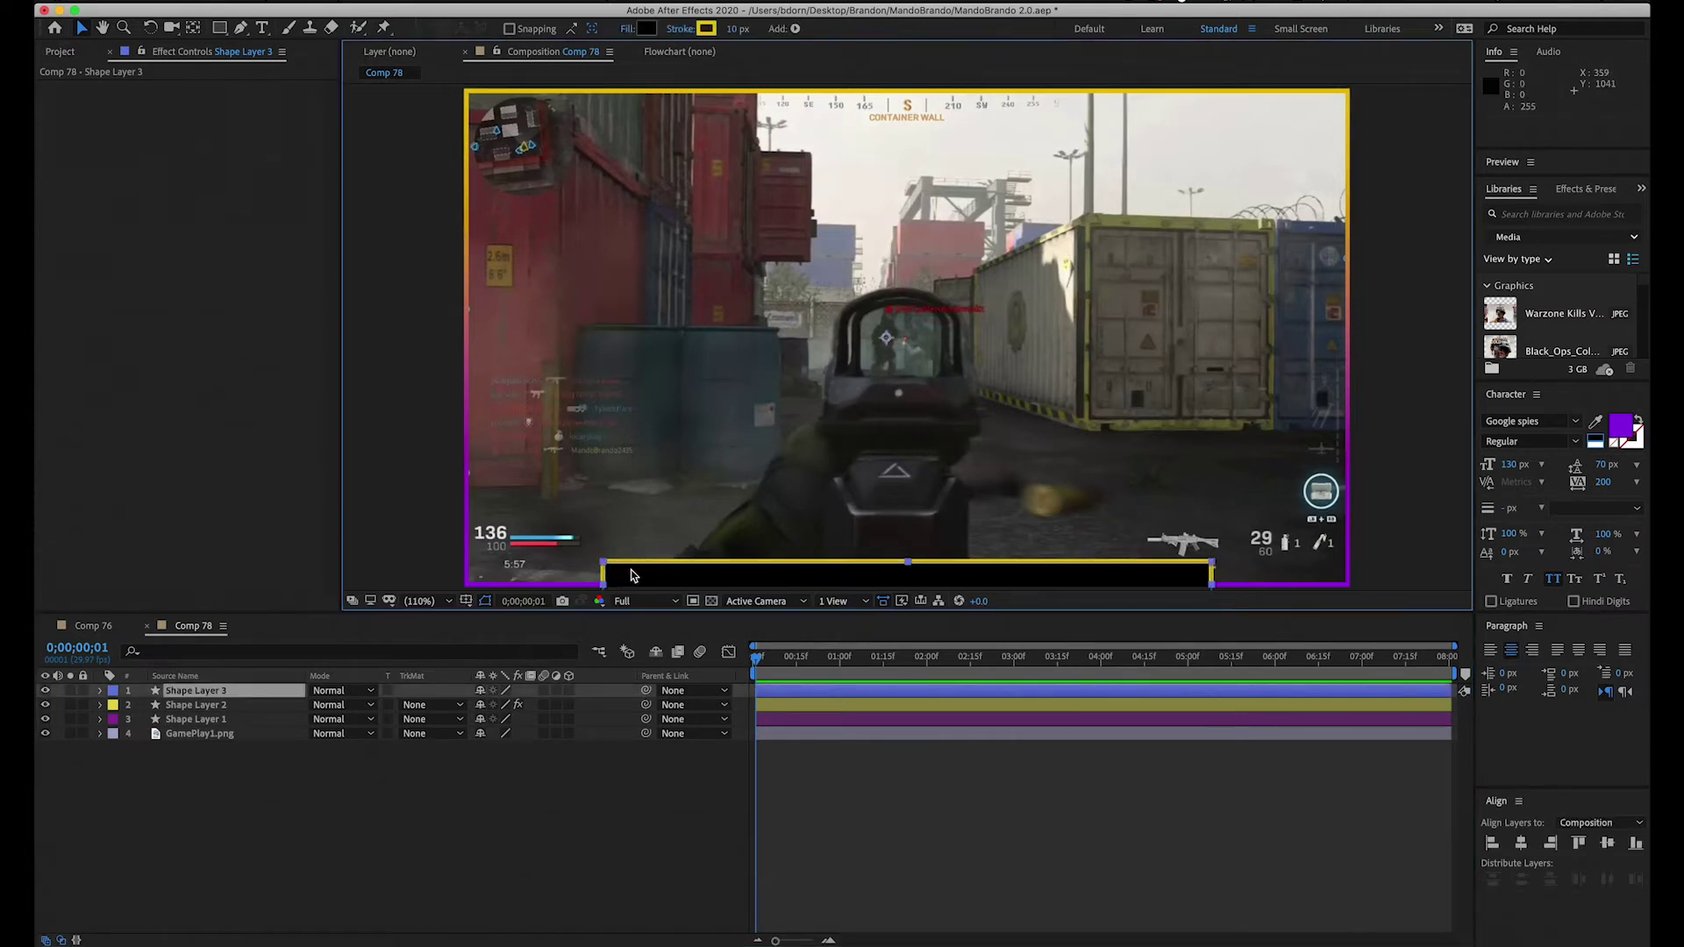
click(706, 30)
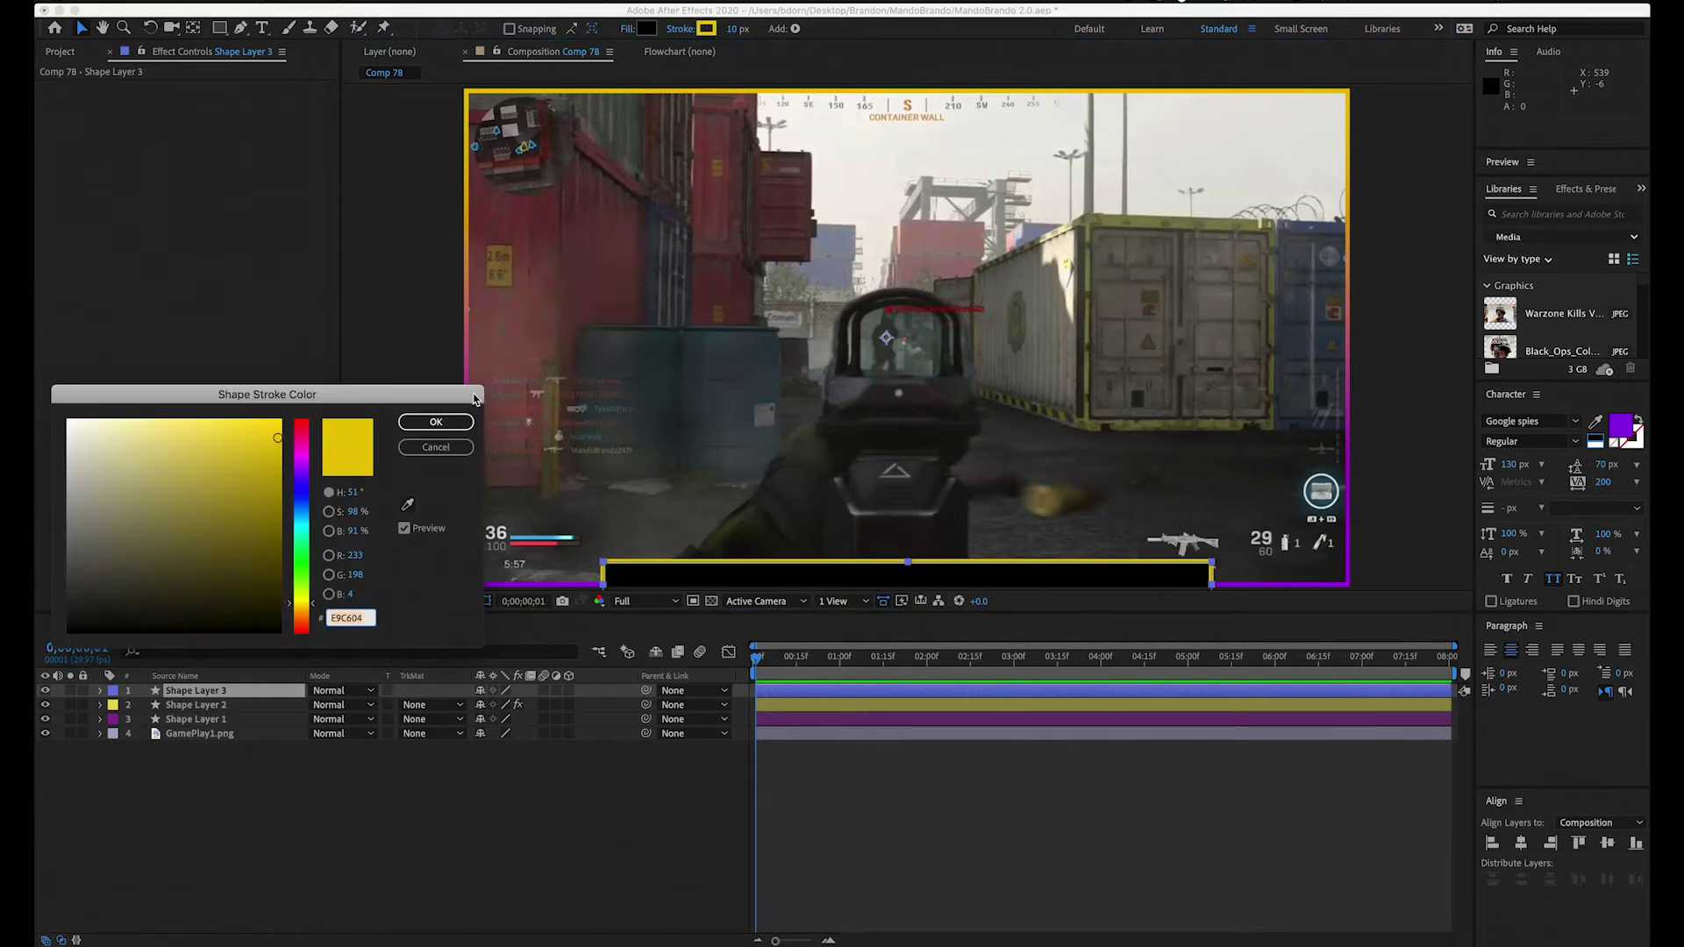
click(409, 507)
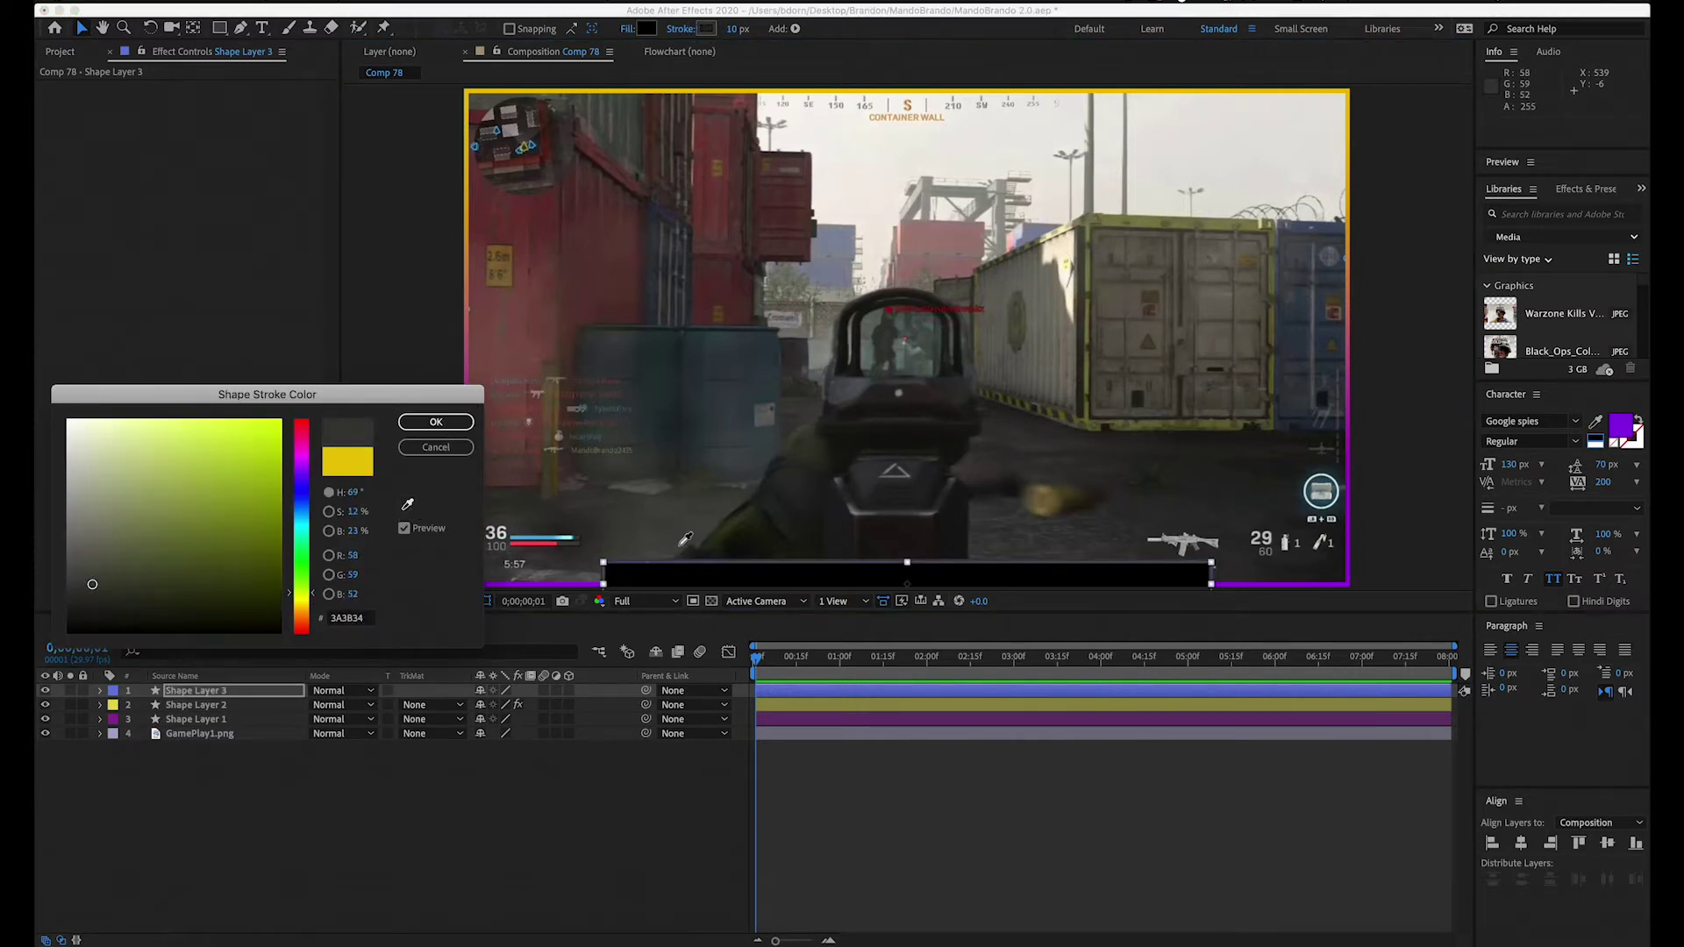
click(584, 583)
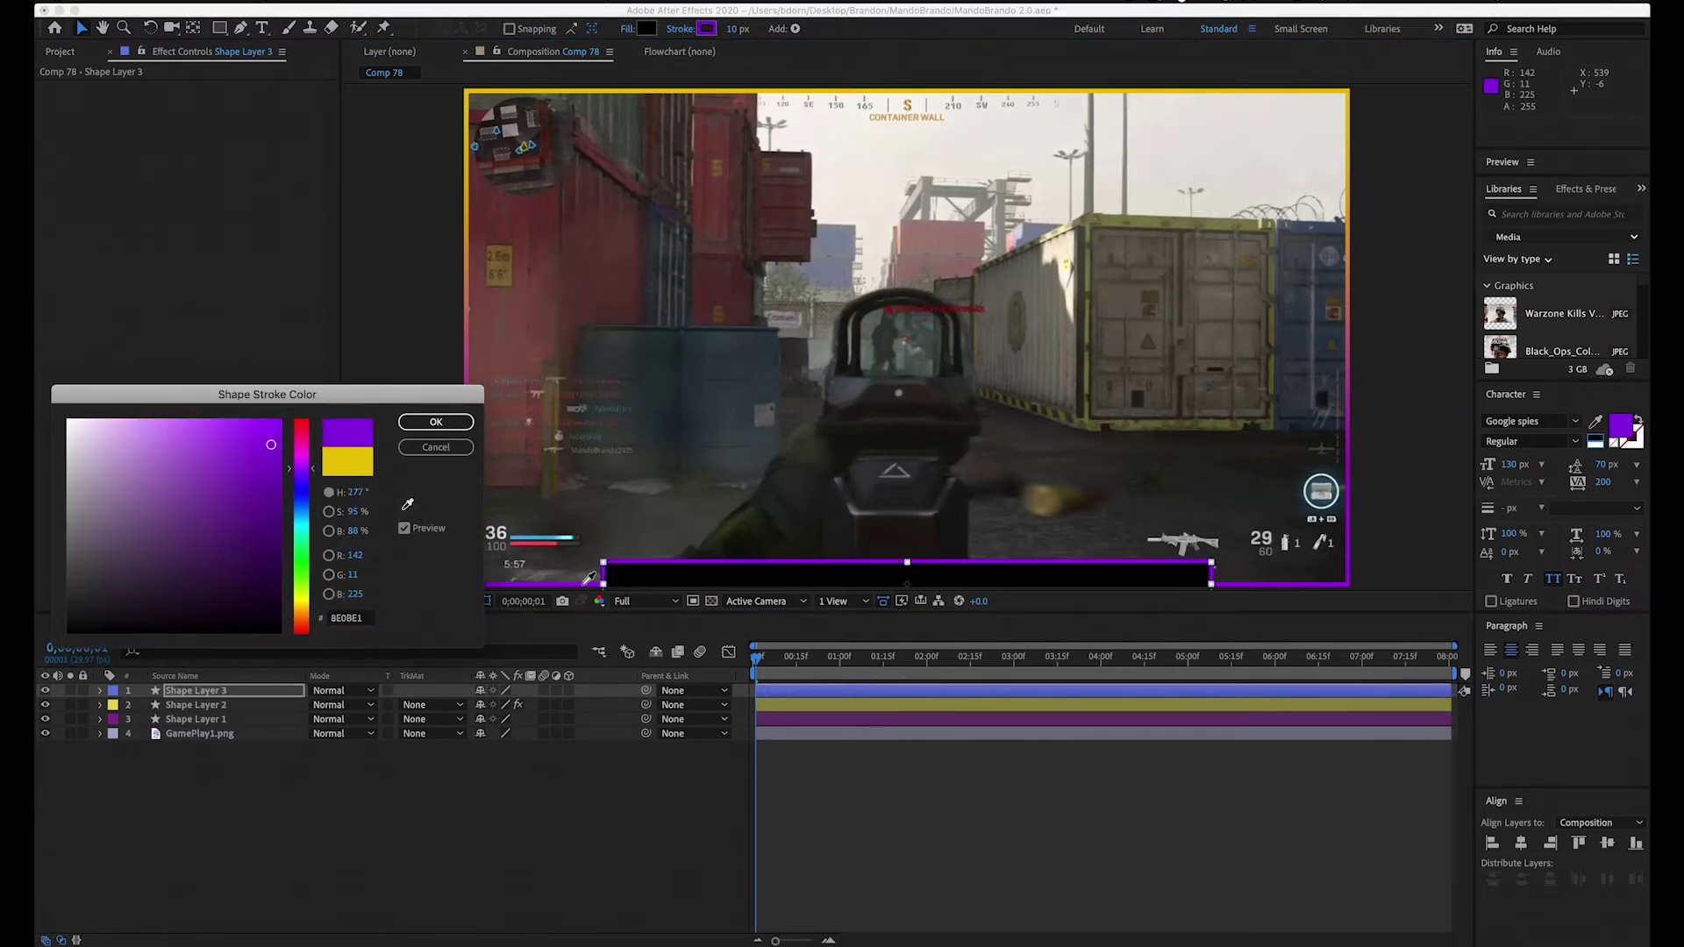
click(449, 424)
click(579, 858)
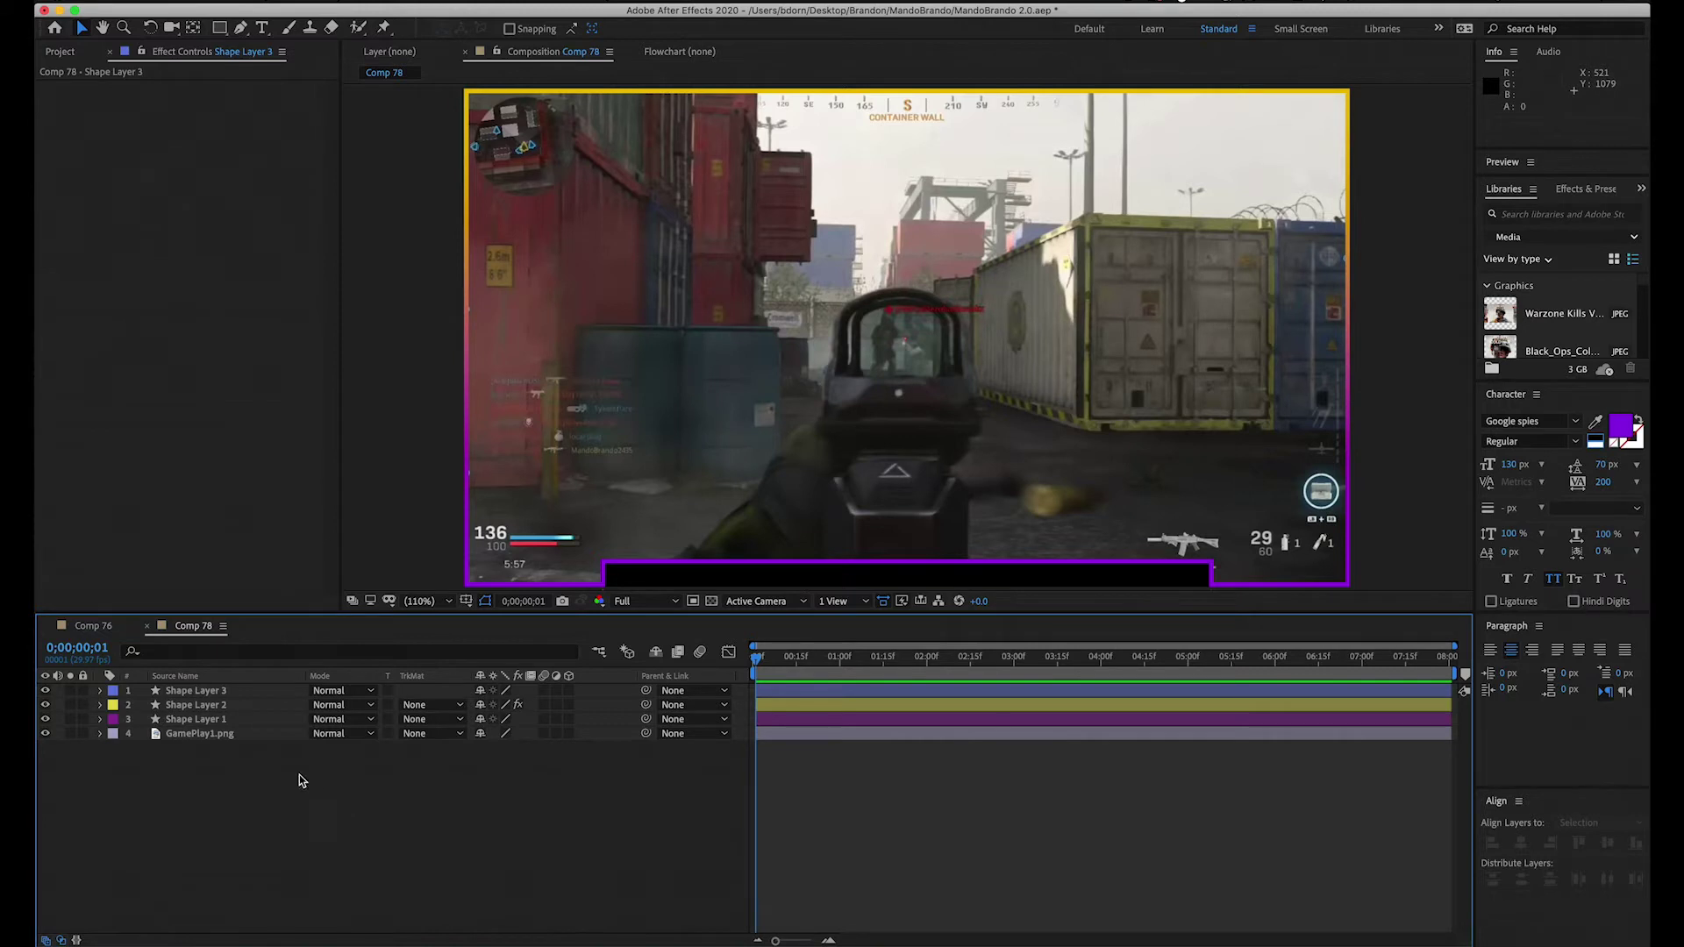
Step: Pre-compose the three shape layers into Pre-comp 29, moving all attributes into the new composition
click(213, 691)
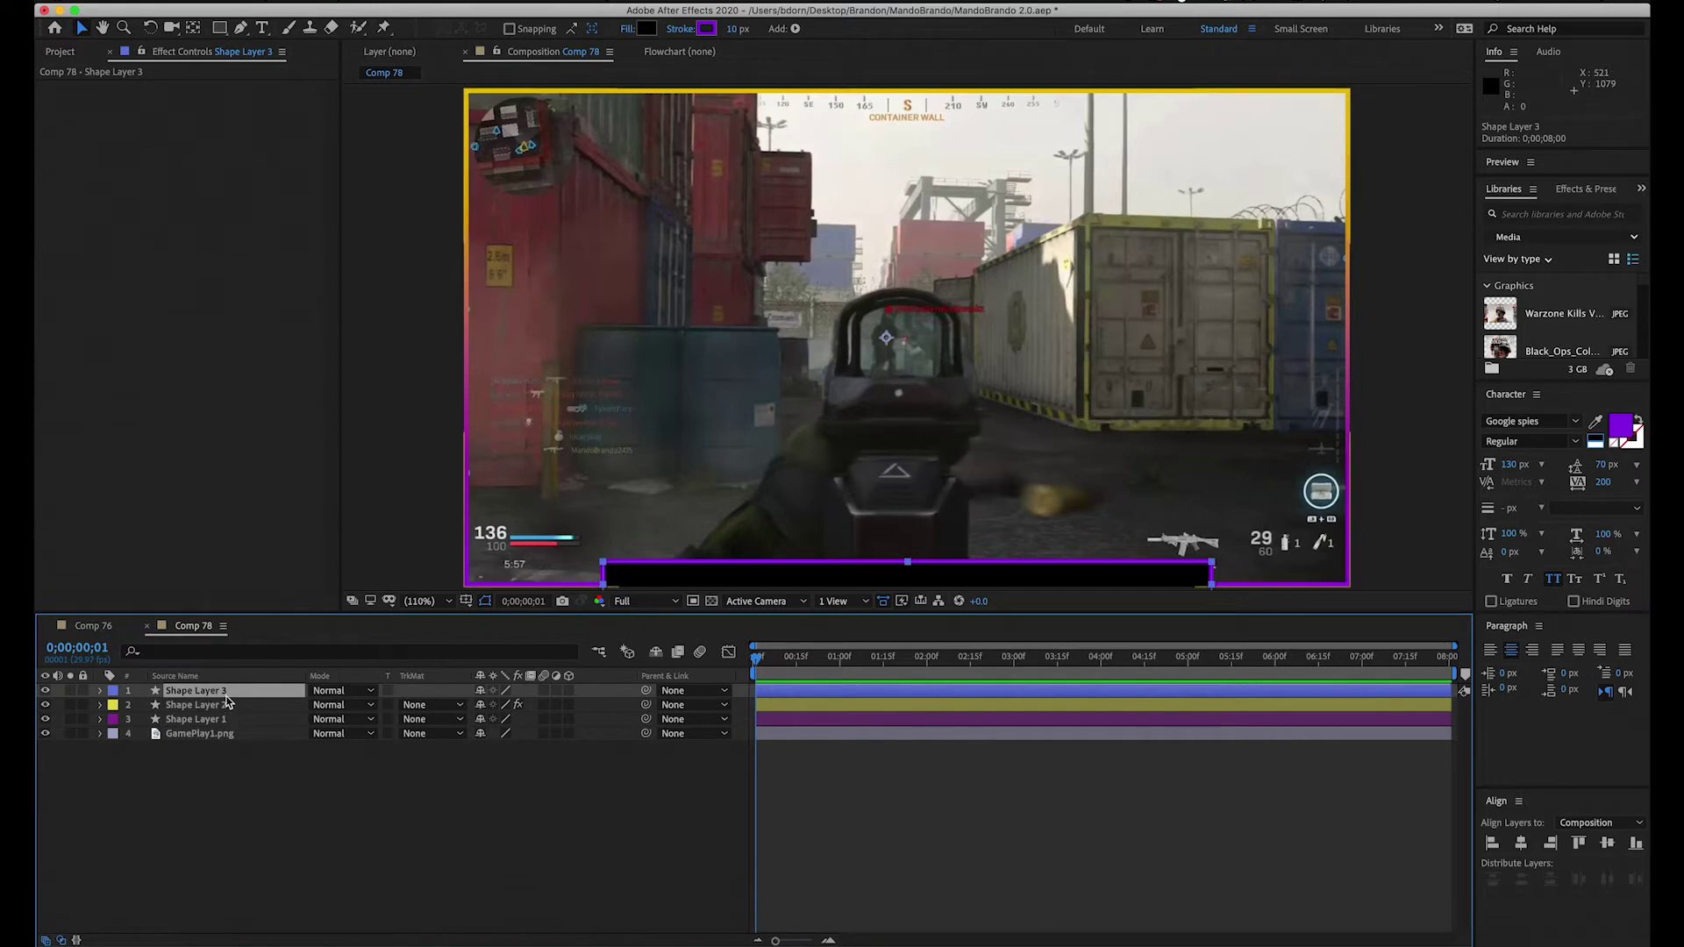
shift+click(210, 720)
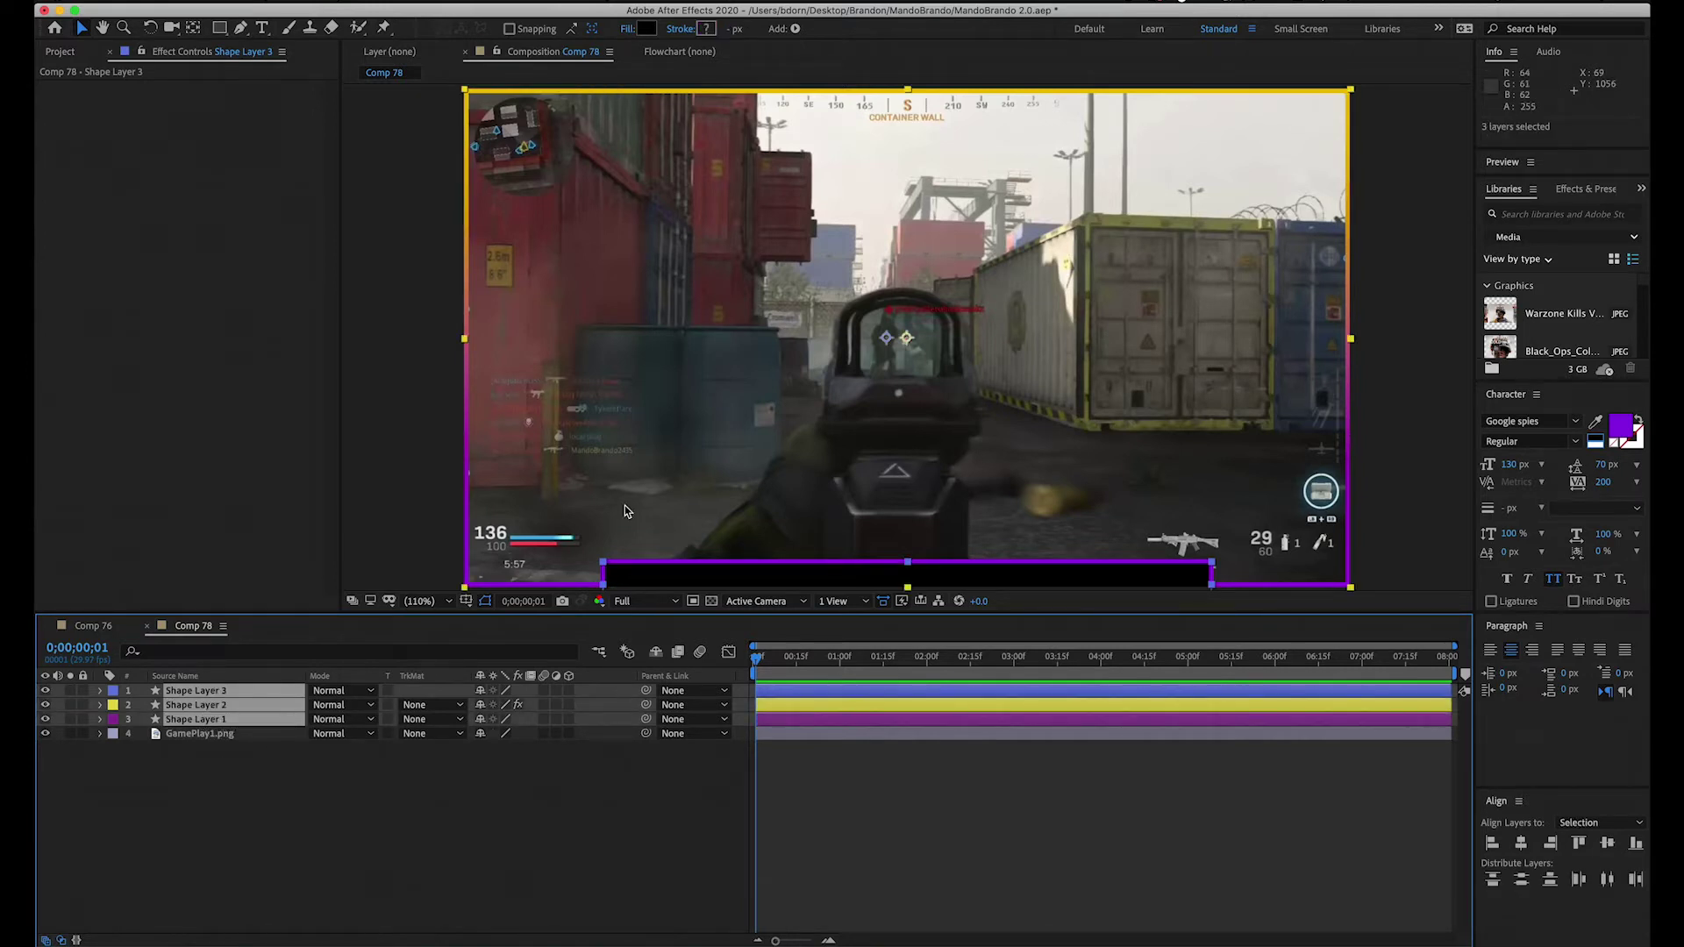
right_click(219, 696)
click(244, 882)
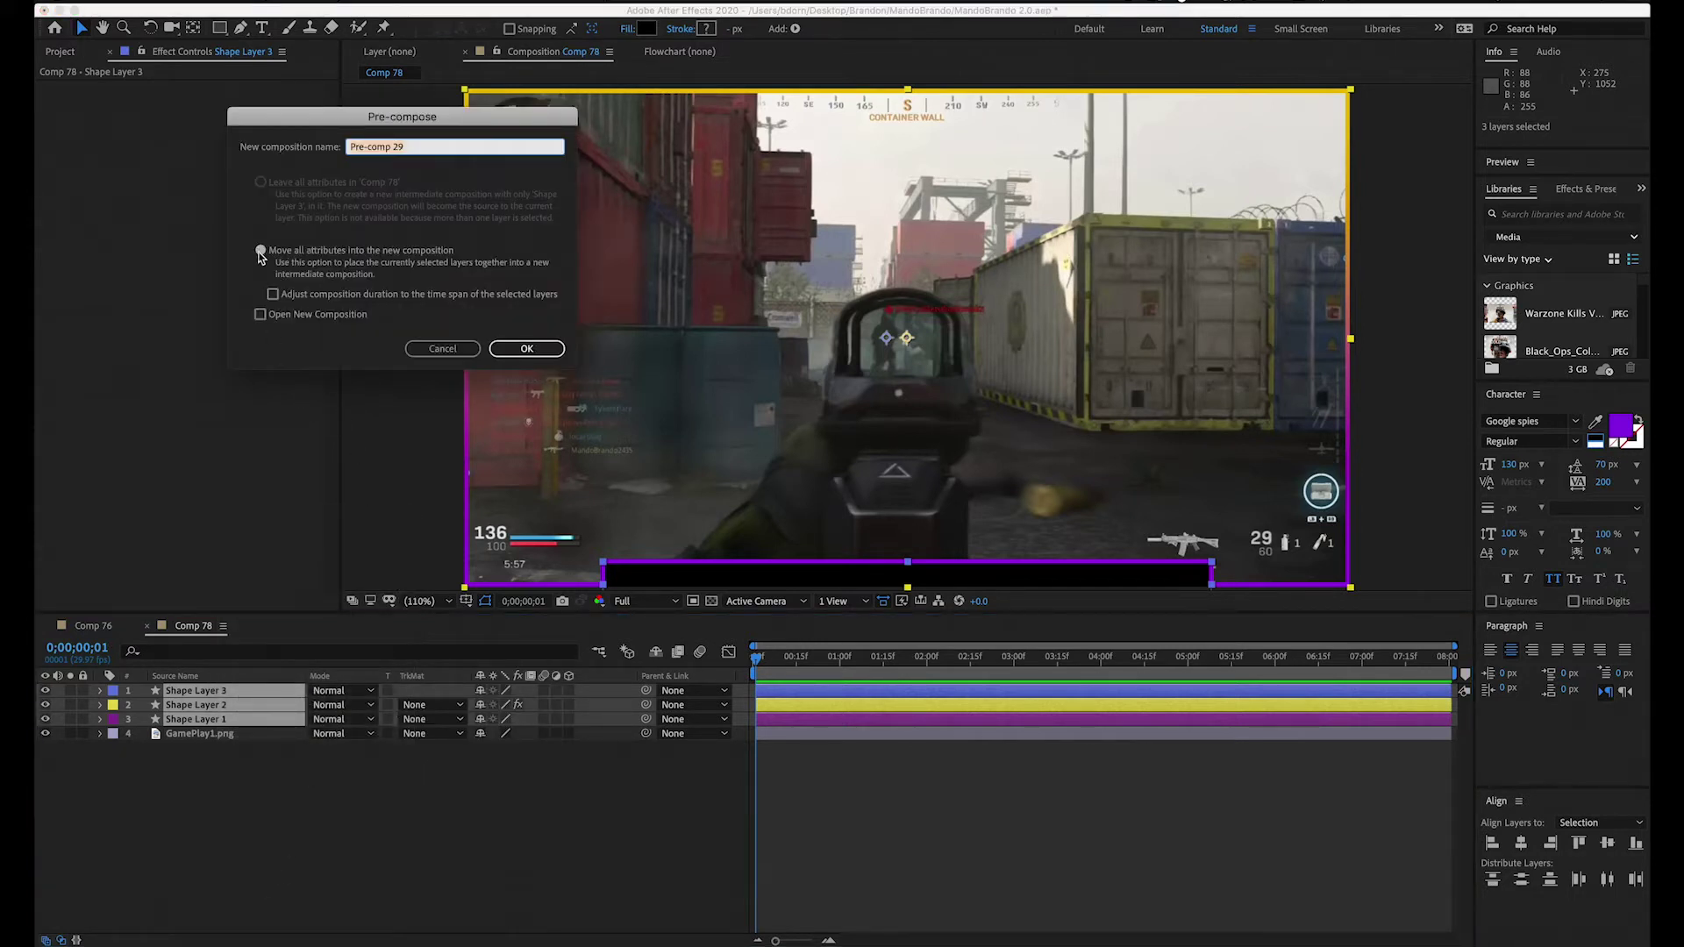
click(526, 348)
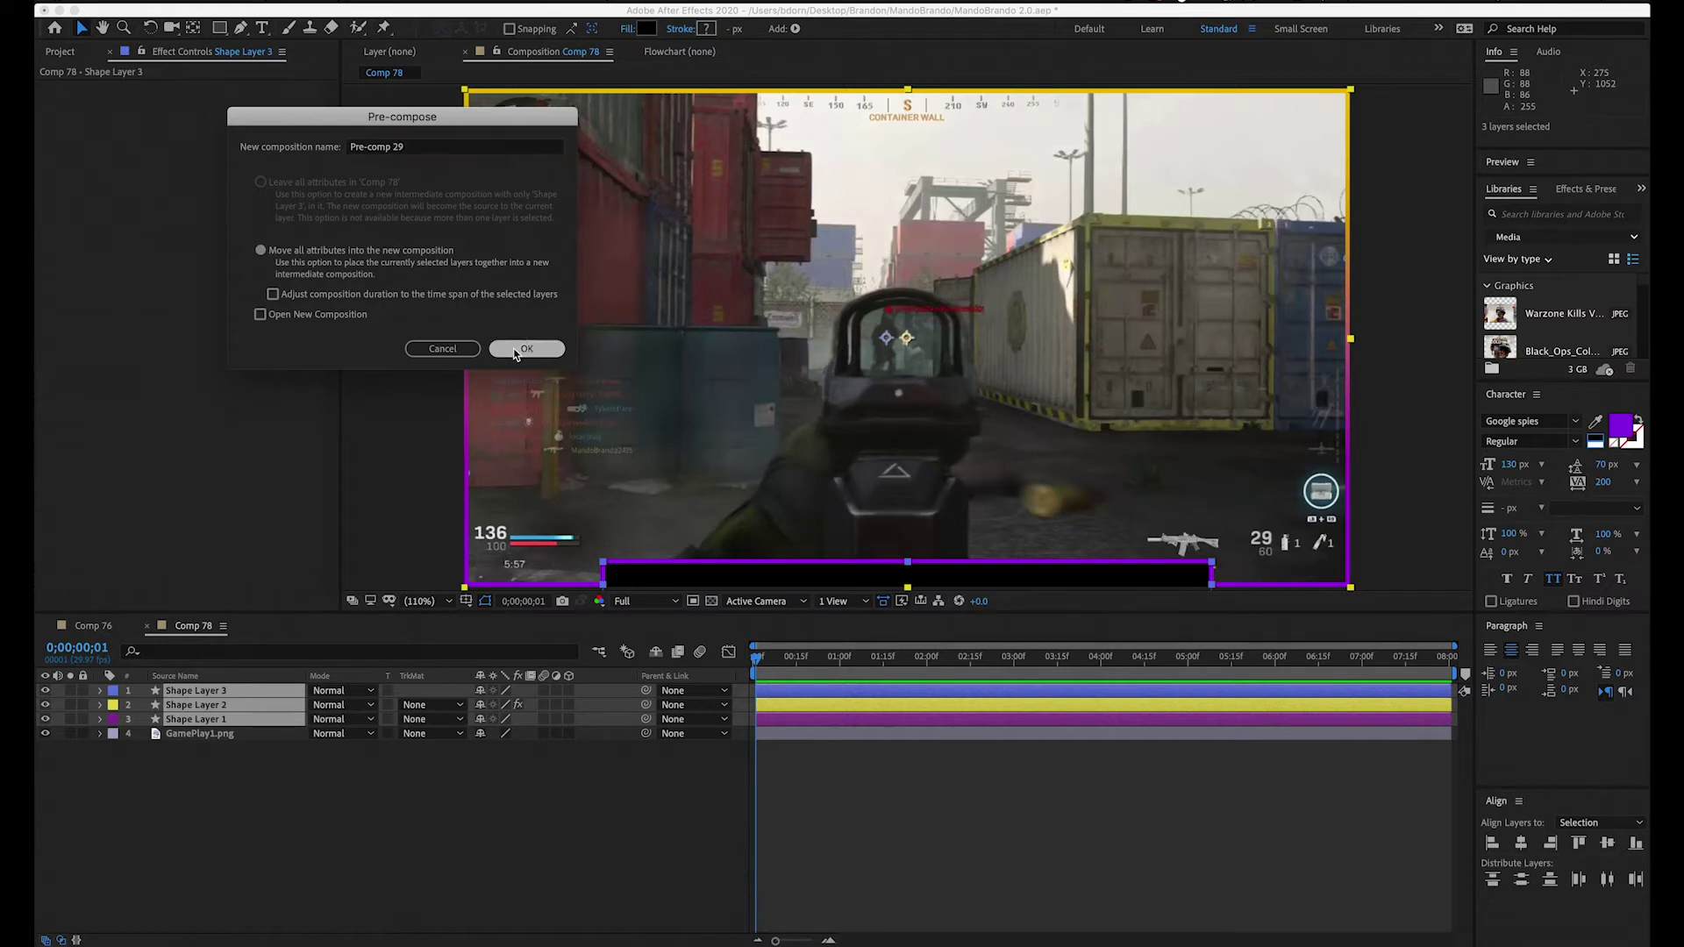
click(320, 801)
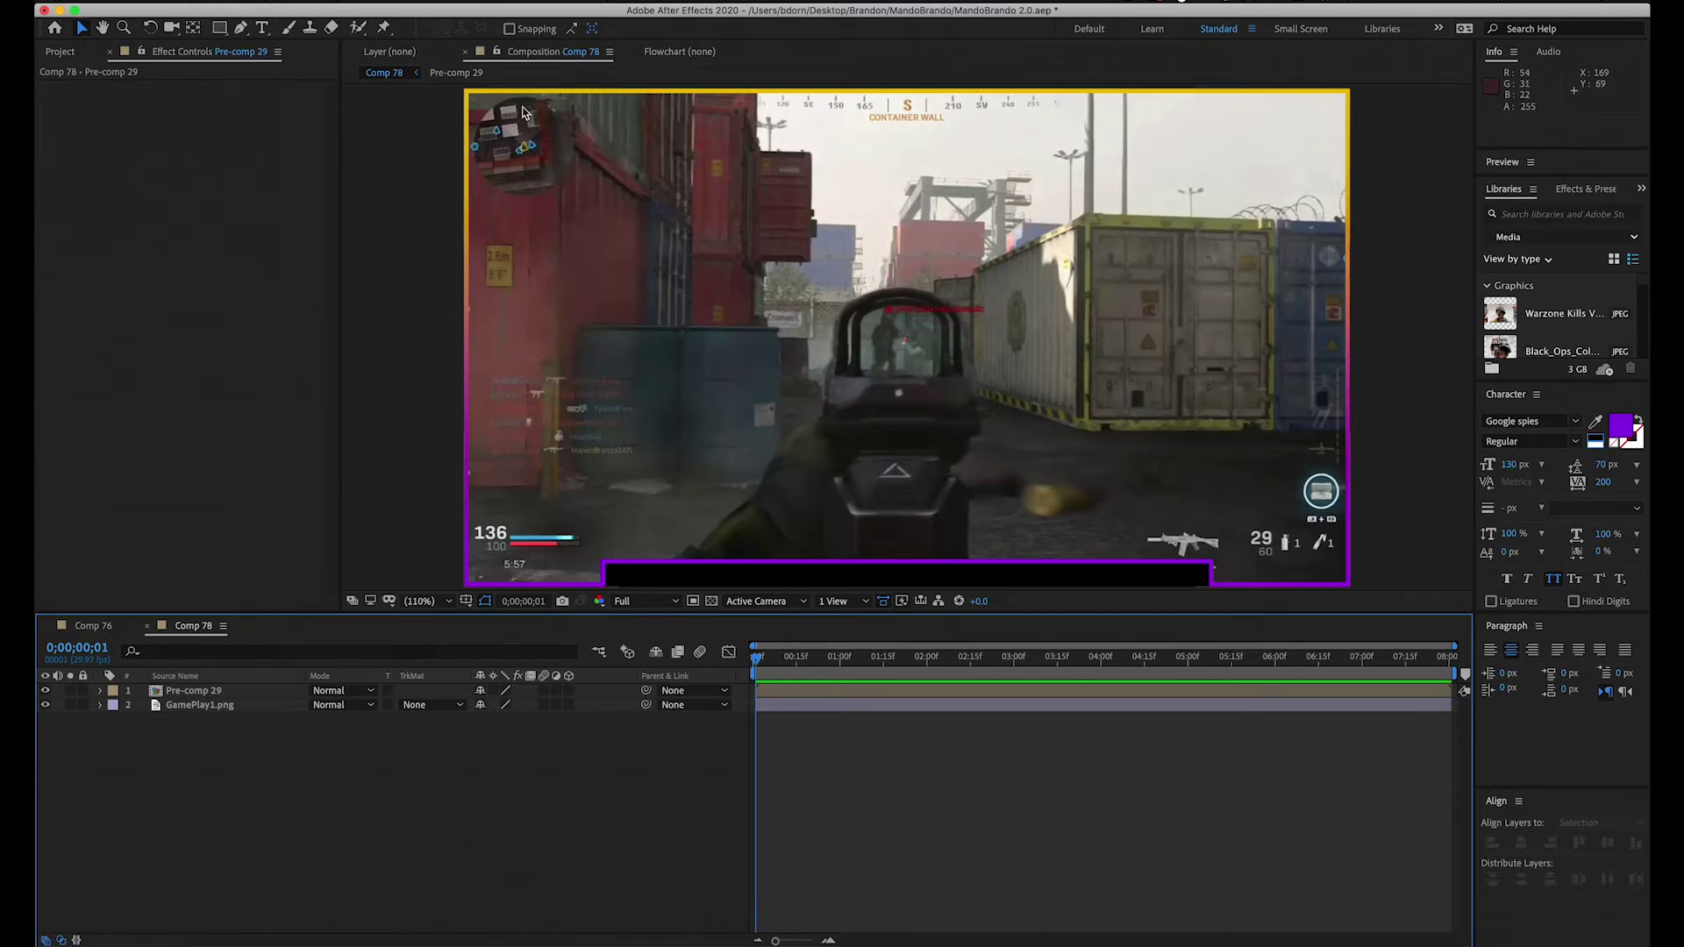
Step: Draw a circle about 208 px in diameter around the minimap as a new shape layer with the Ellipse tool
click(221, 34)
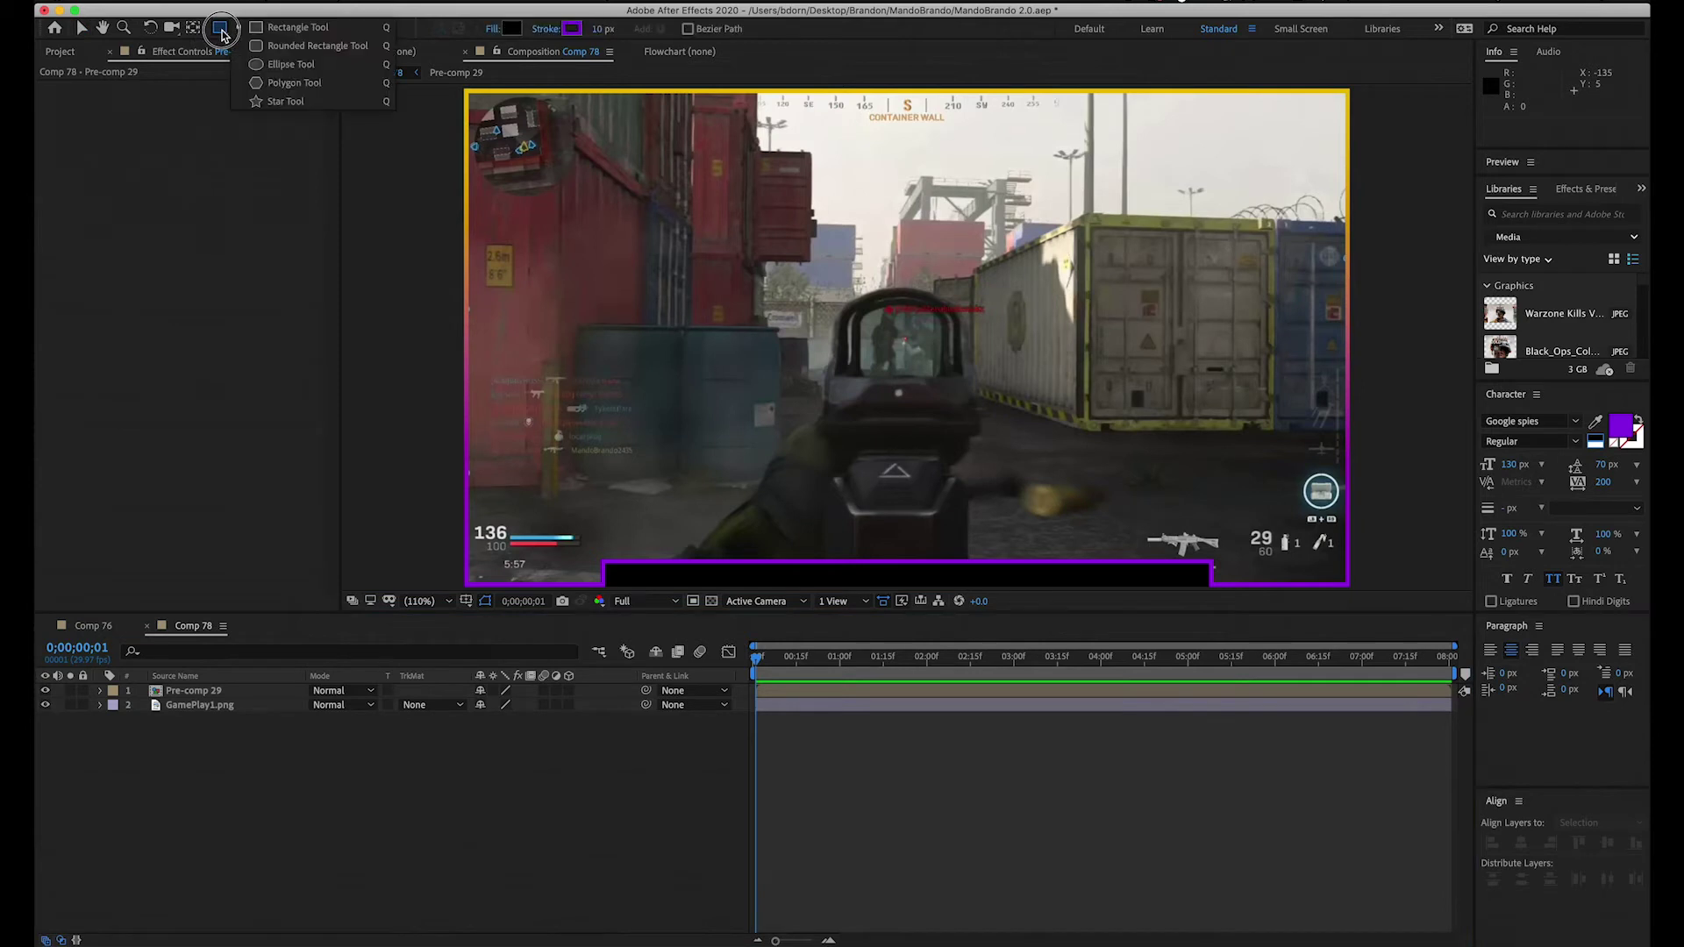
click(290, 65)
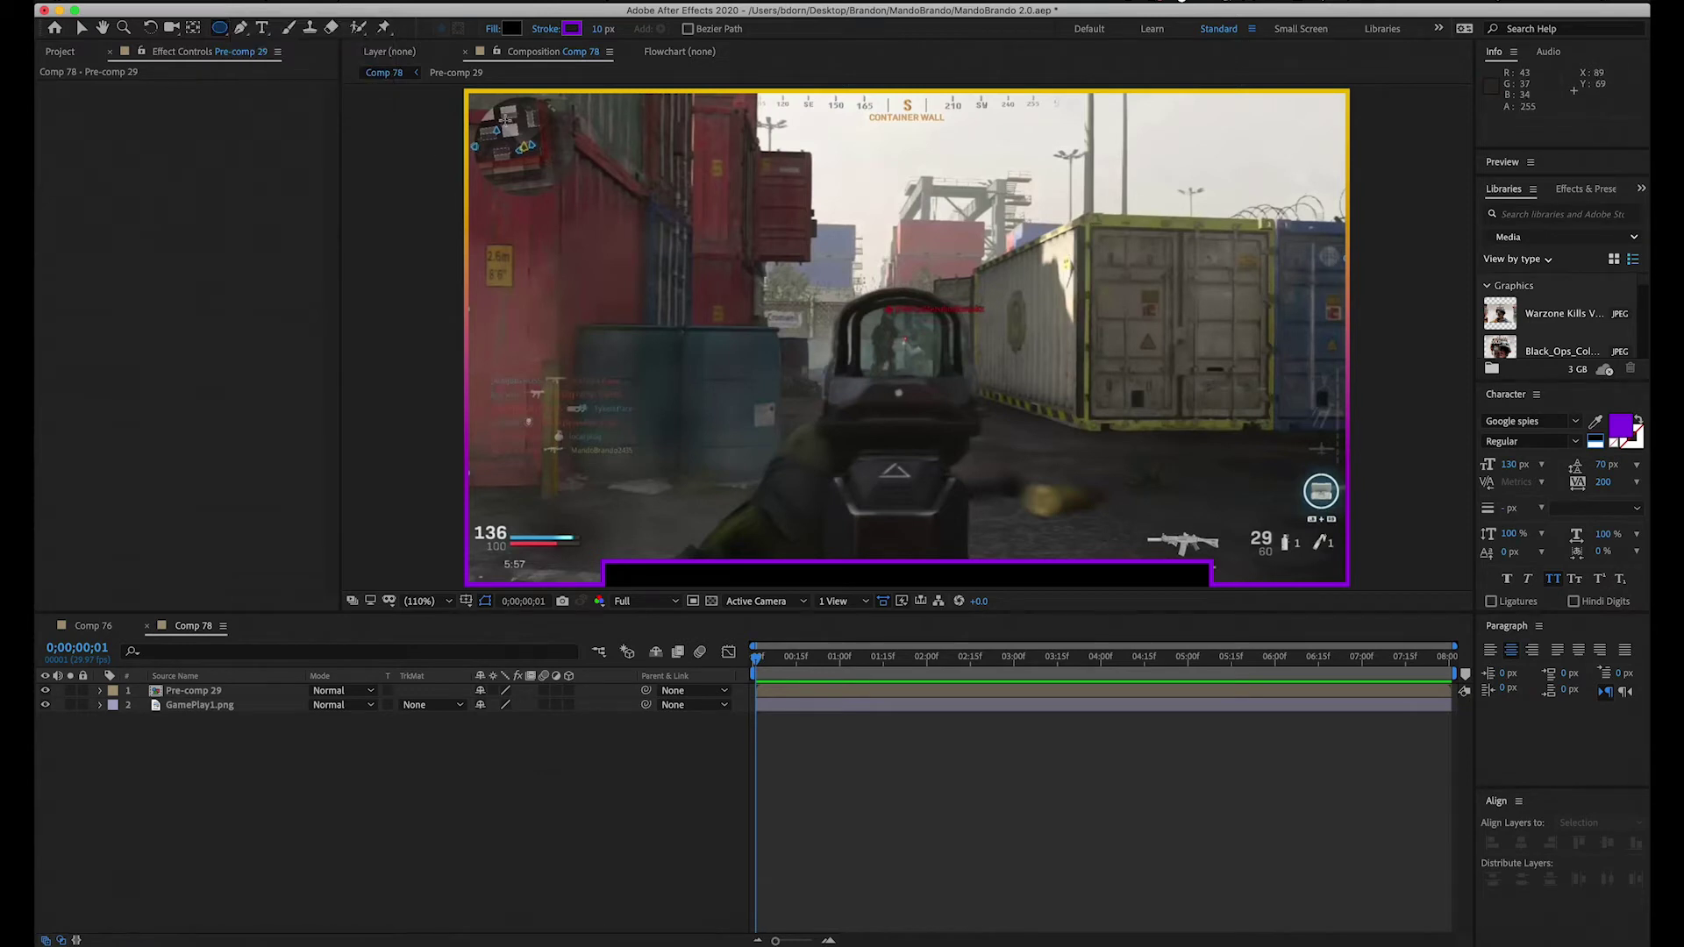
key(period)
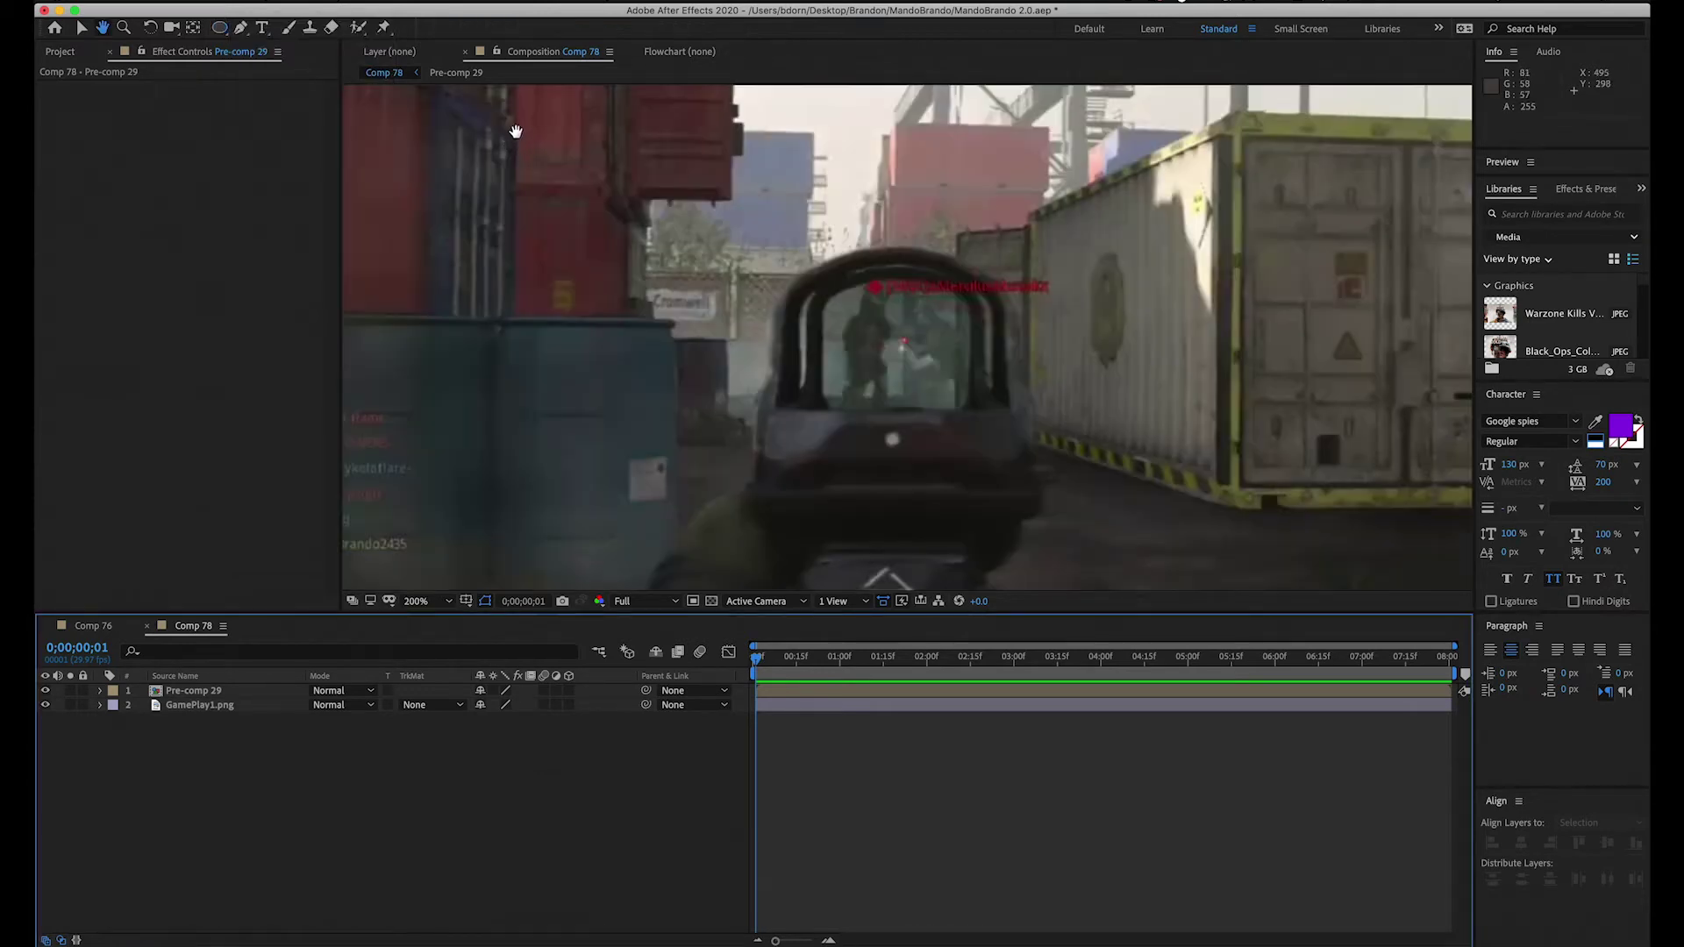
key(h)
drag(515, 135, 1064, 361)
drag(800, 221, 827, 366)
key(period)
key(period)
key(q)
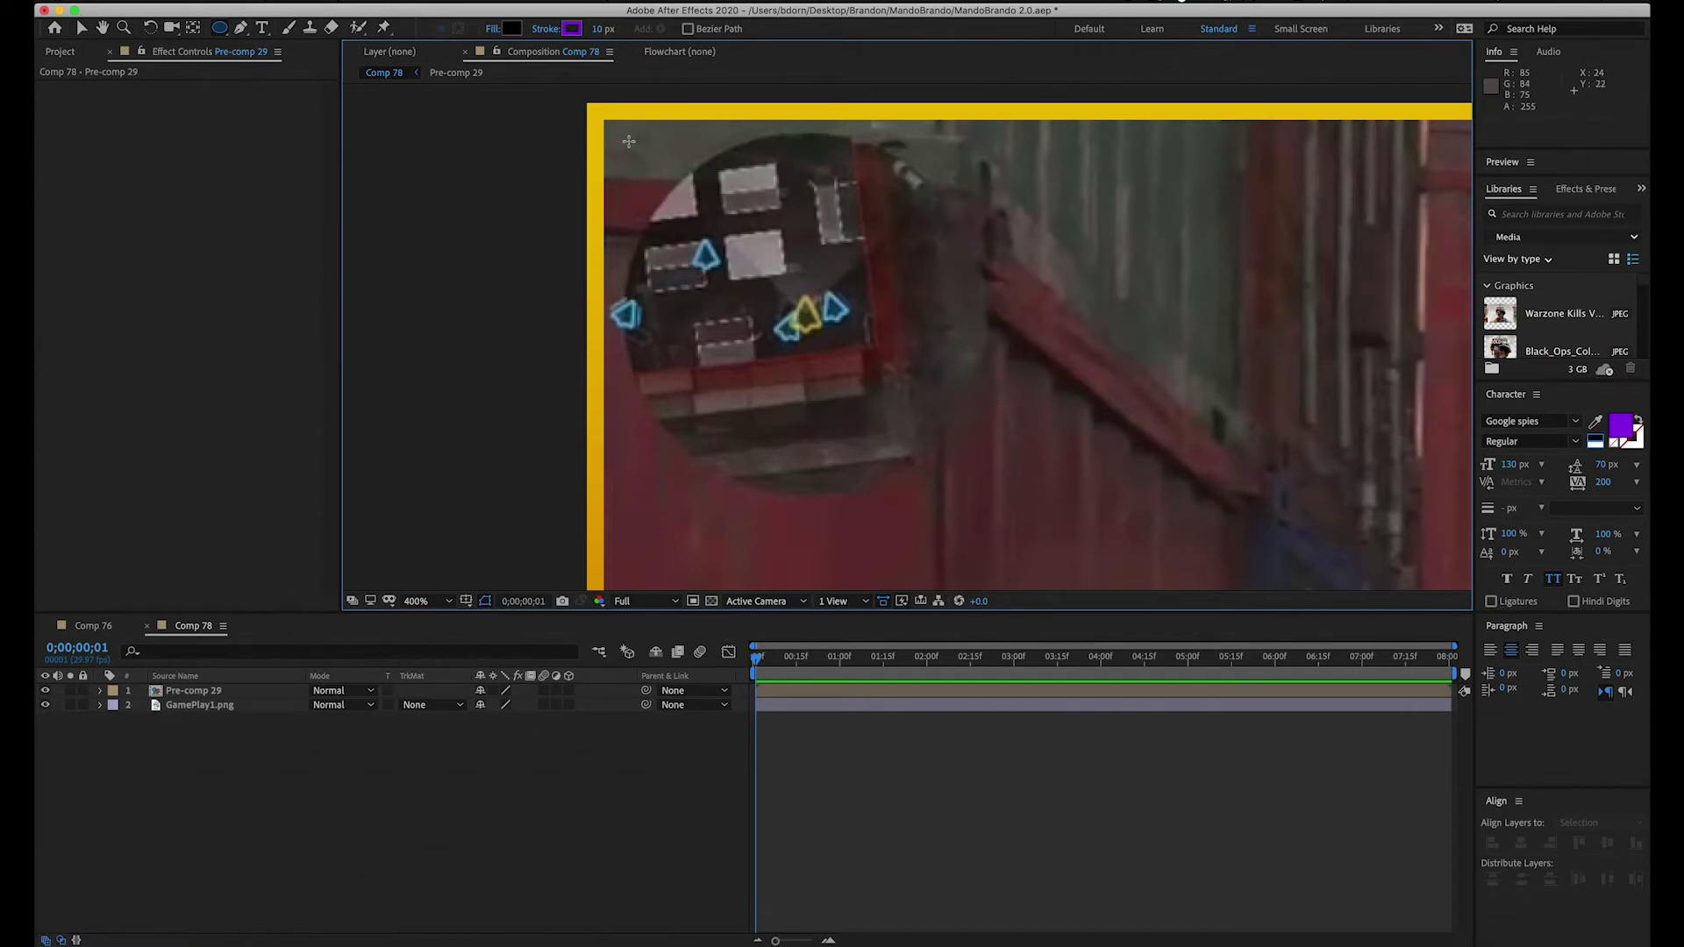
drag(627, 140, 976, 368)
key(shift)
key(v)
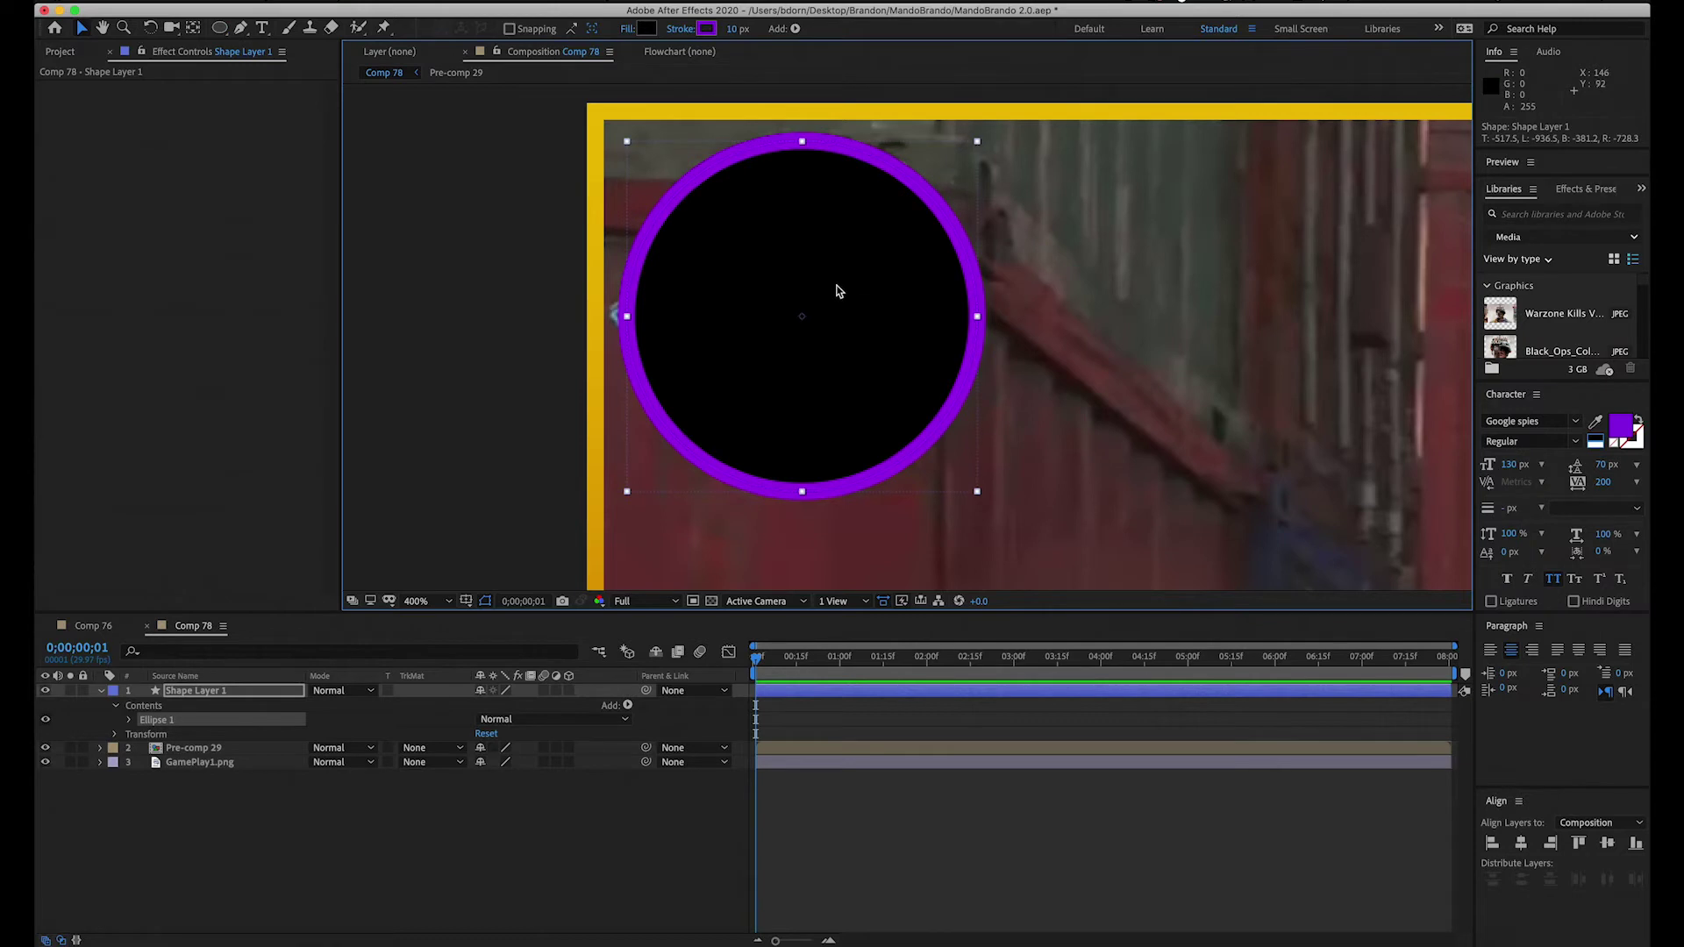
Step: Lower the minimap circle's fill opacity until the fill is fully transparent
click(627, 30)
drag(670, 230, 411, 224)
click(665, 290)
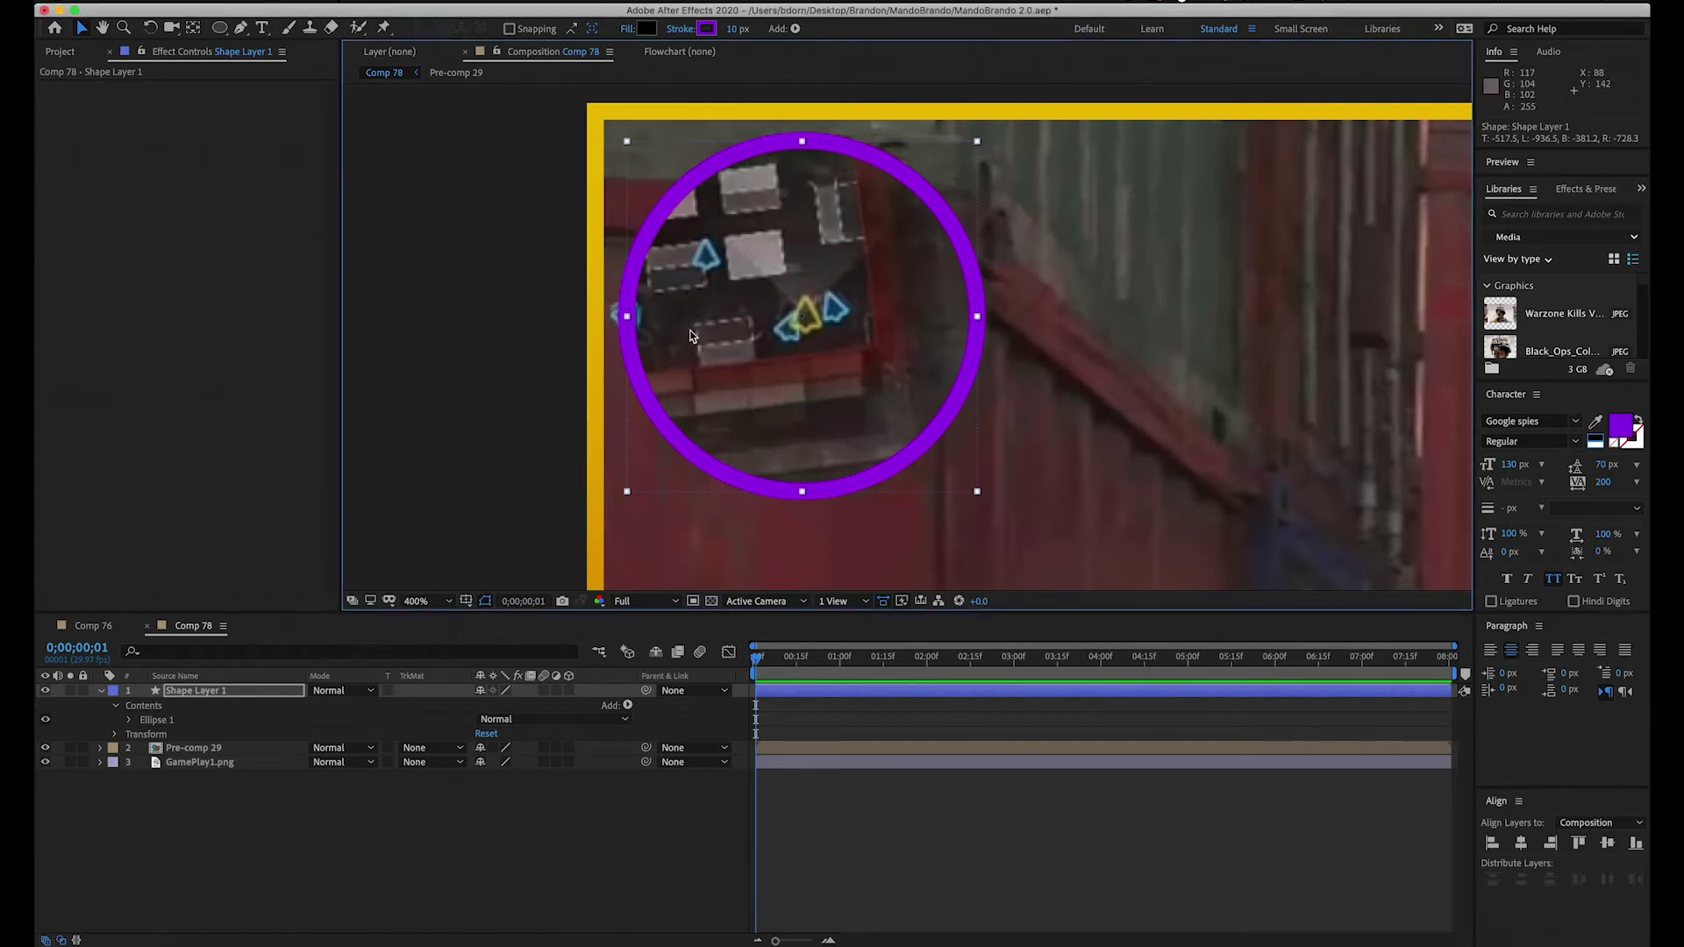
click(100, 690)
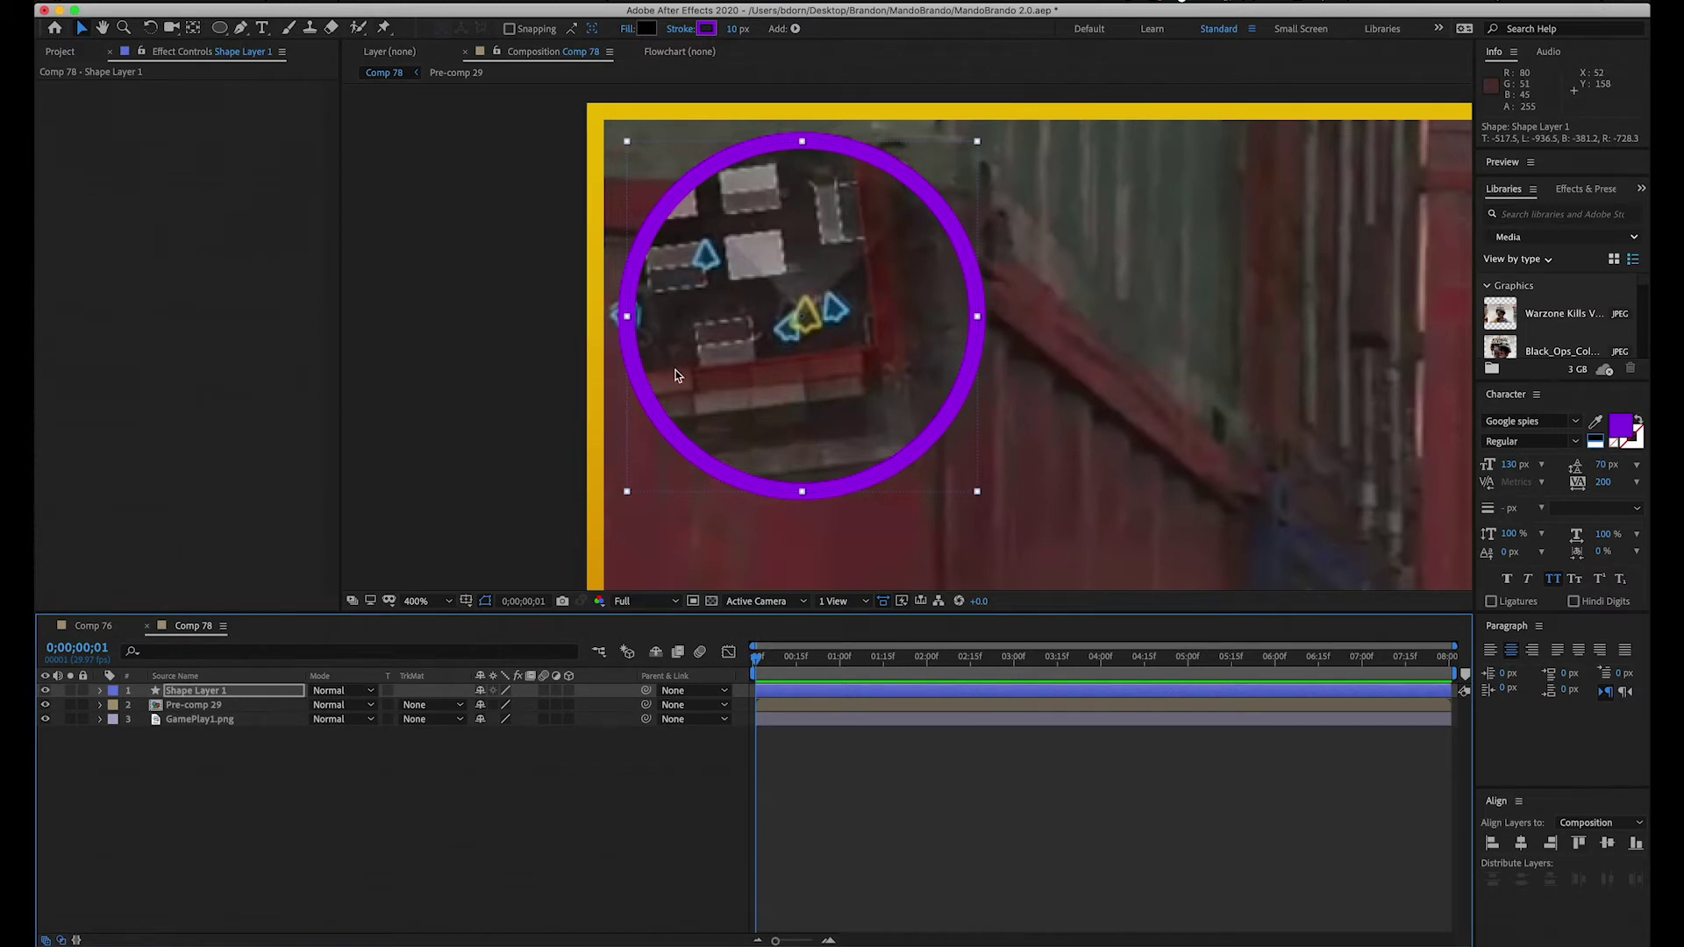
Step: Nudge the circle slightly left and up to line it up with the minimap
key(Left)
key(Left)
key(Up)
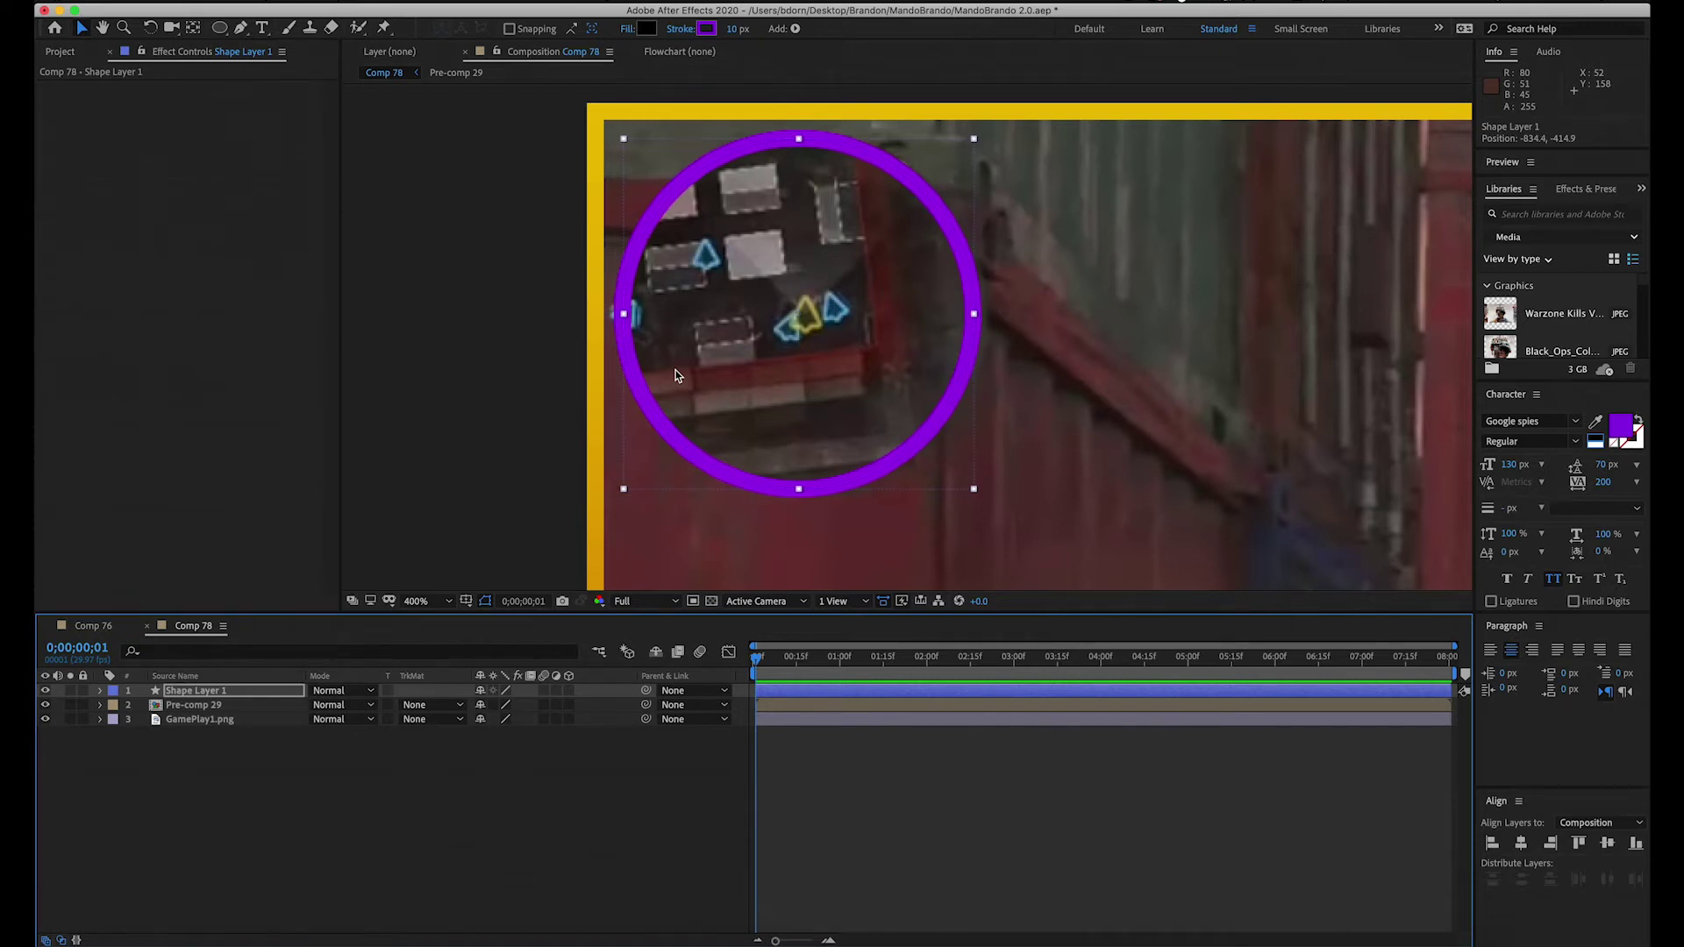
Step: Change the minimap circle's stroke color to the yellow sampled from the top part of the border
scroll(888, 340, down, 1)
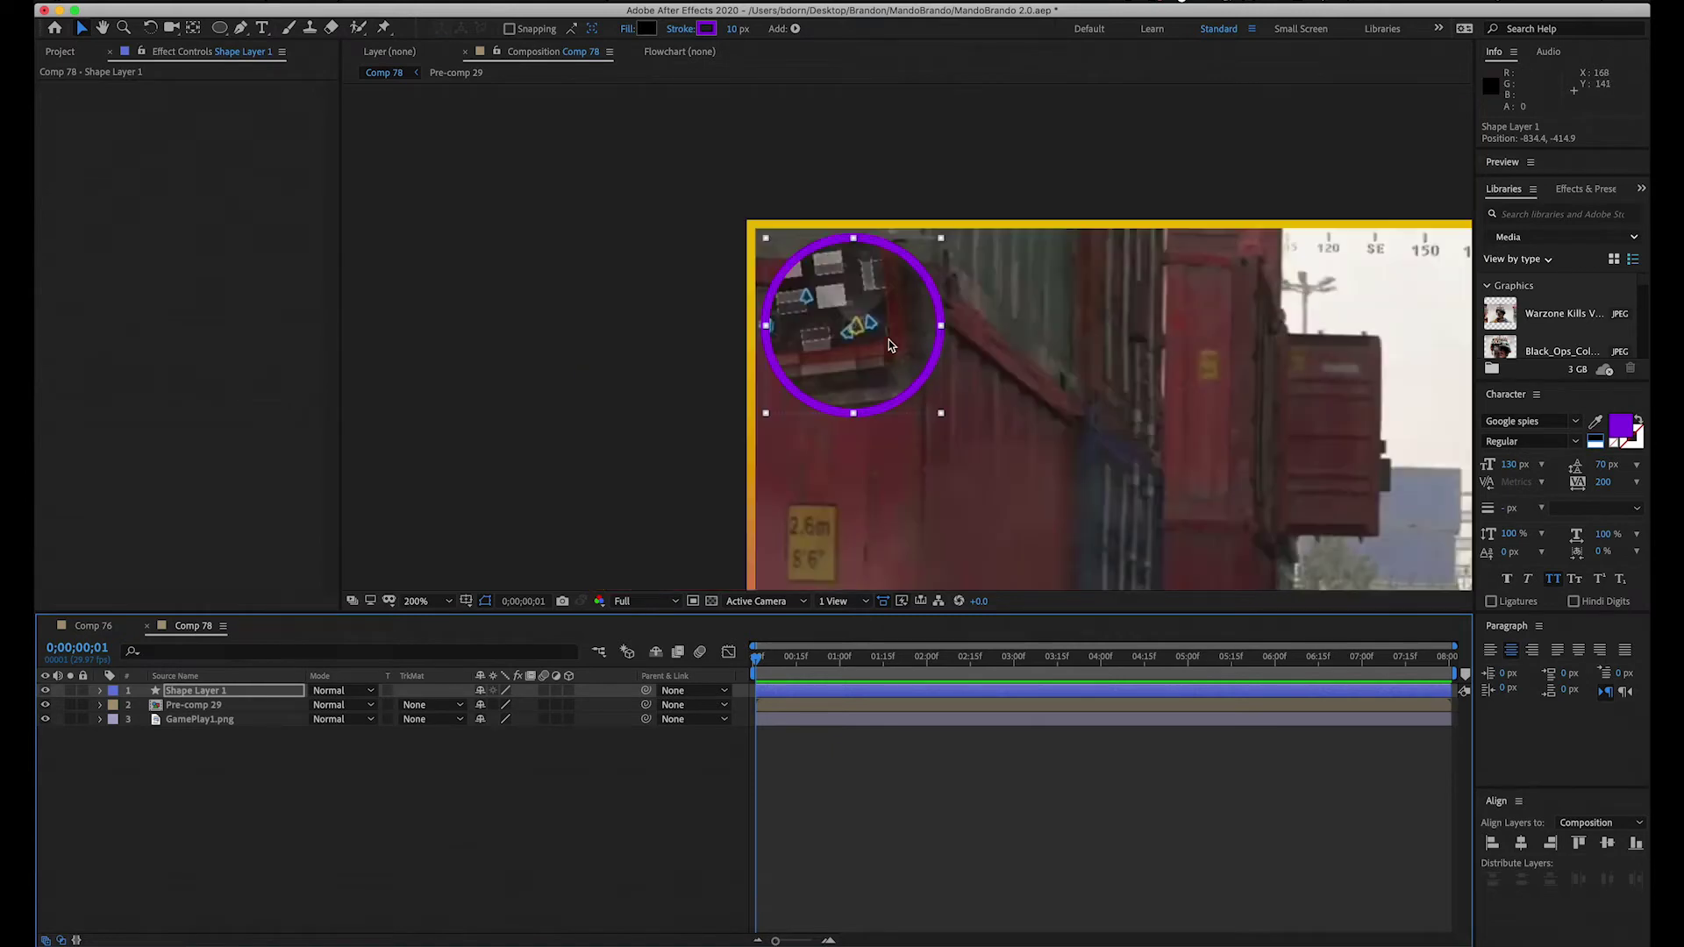
click(422, 603)
click(444, 621)
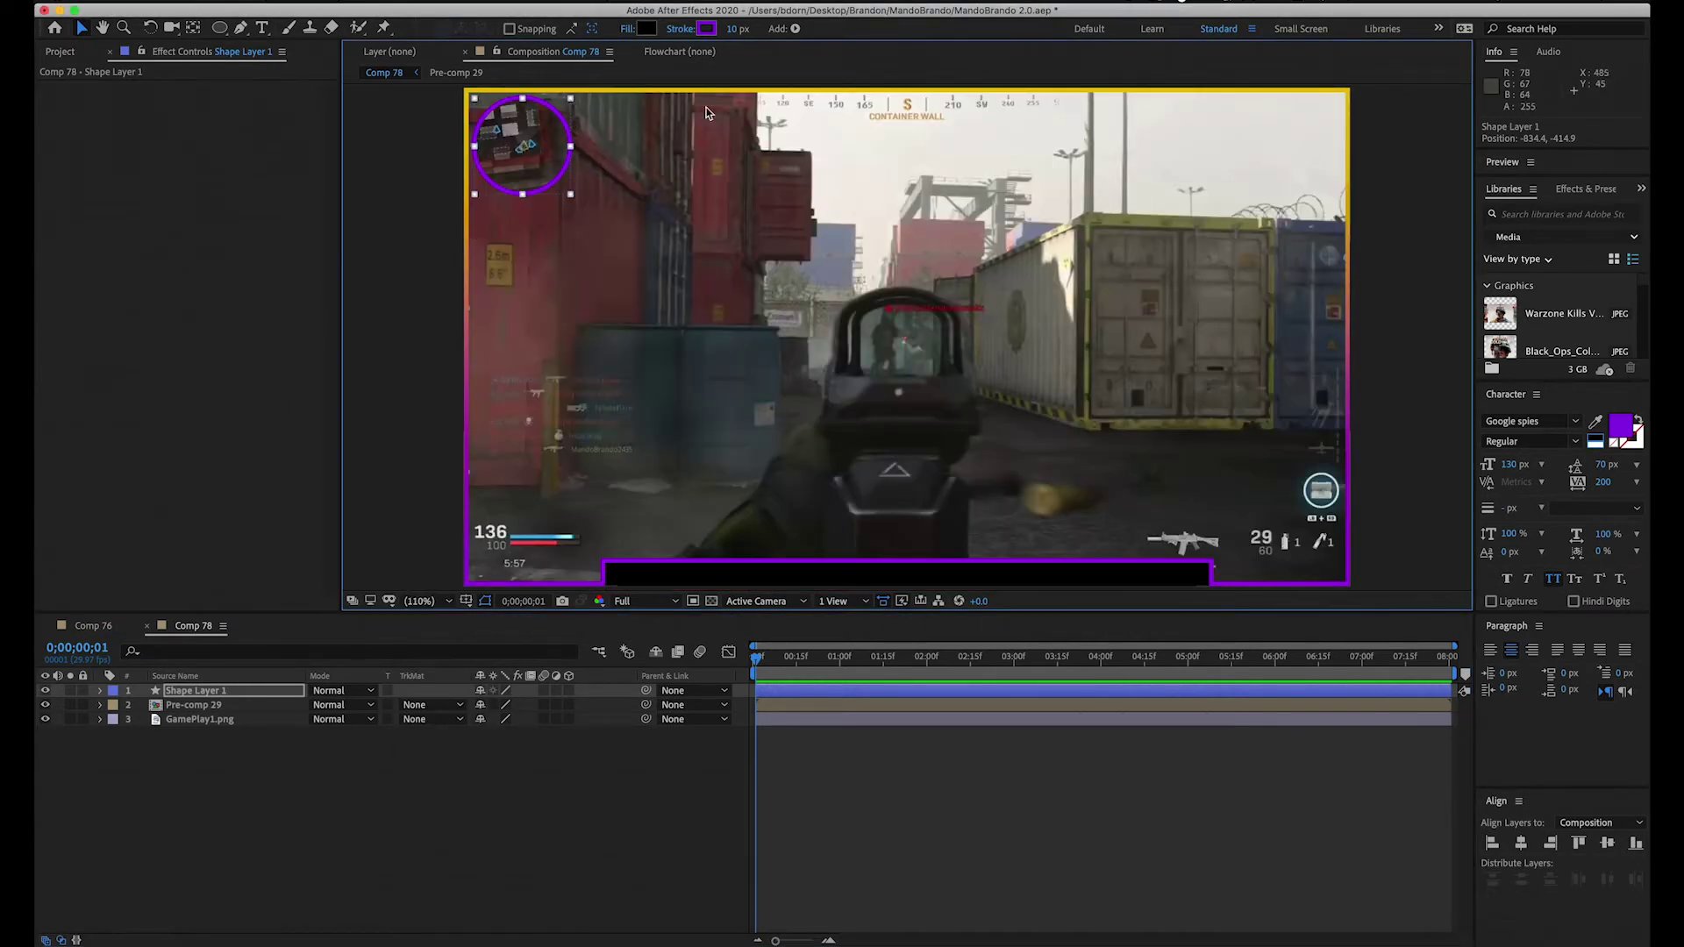
click(707, 29)
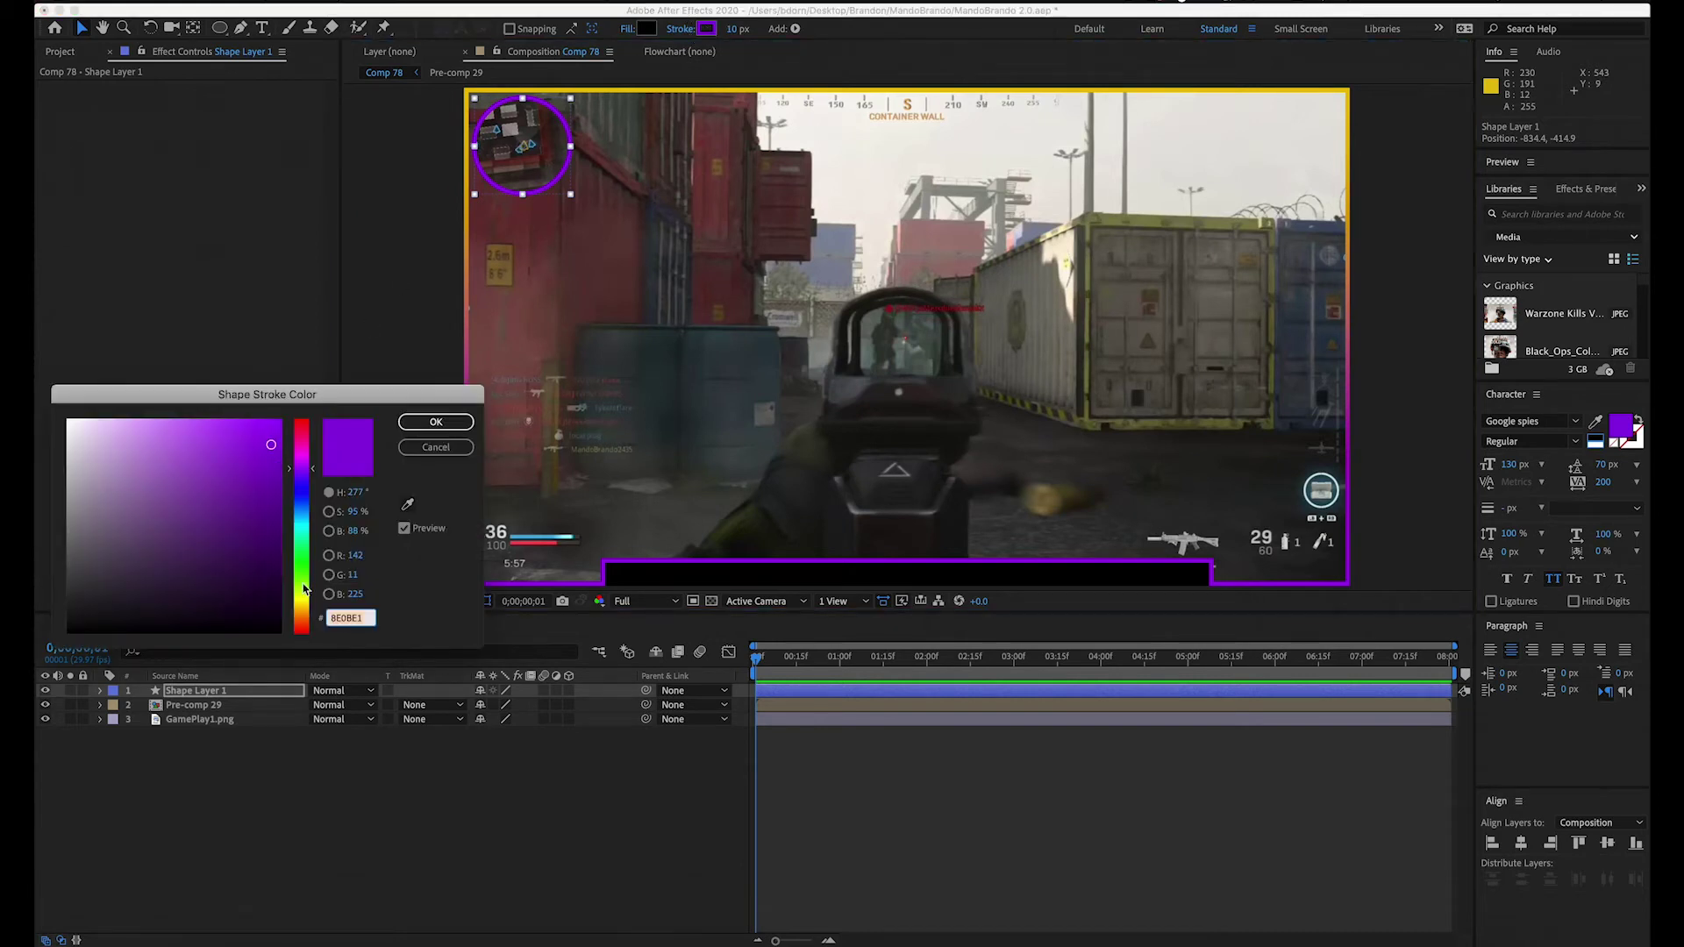
click(408, 507)
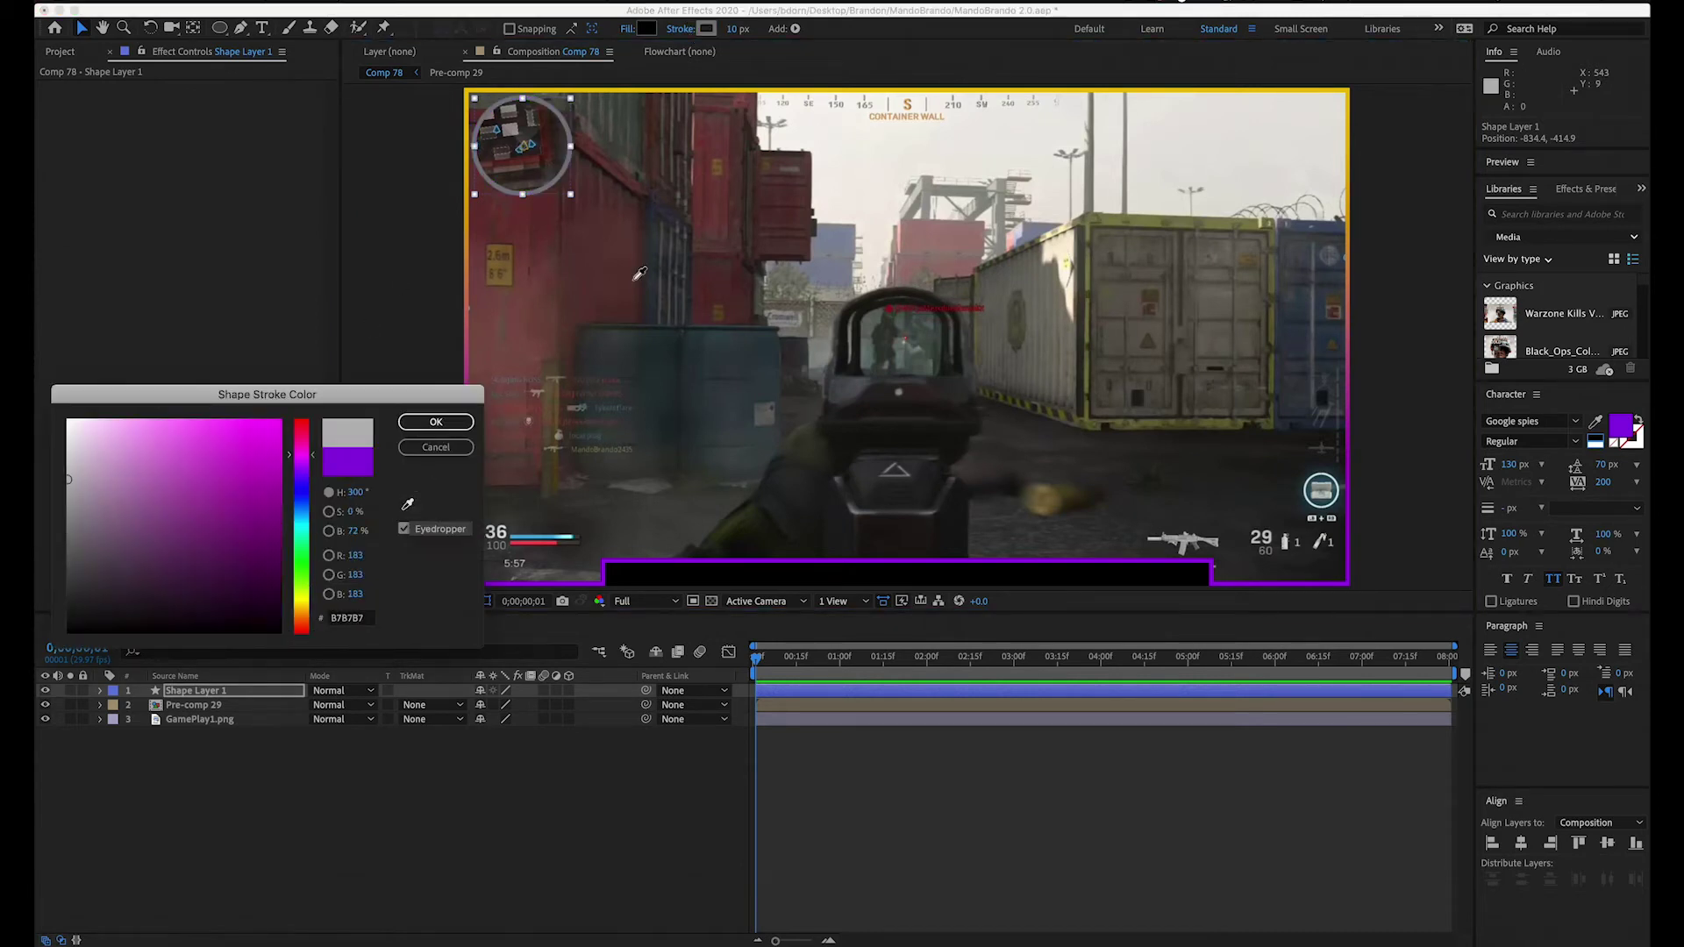
click(729, 82)
click(436, 422)
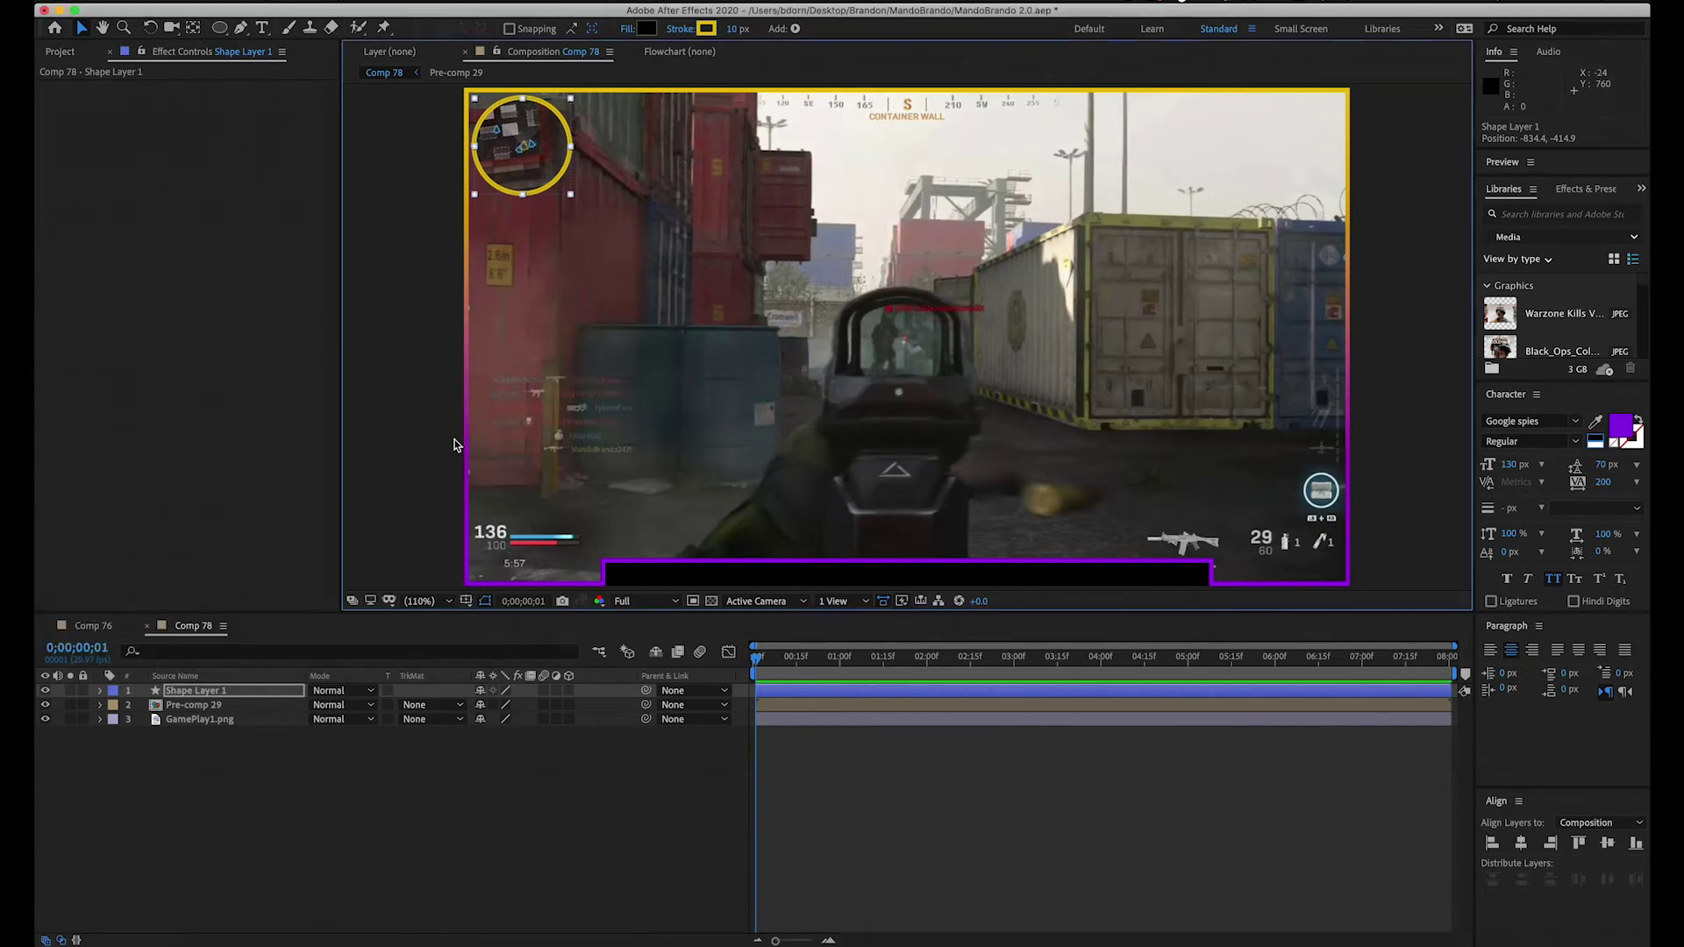
click(316, 795)
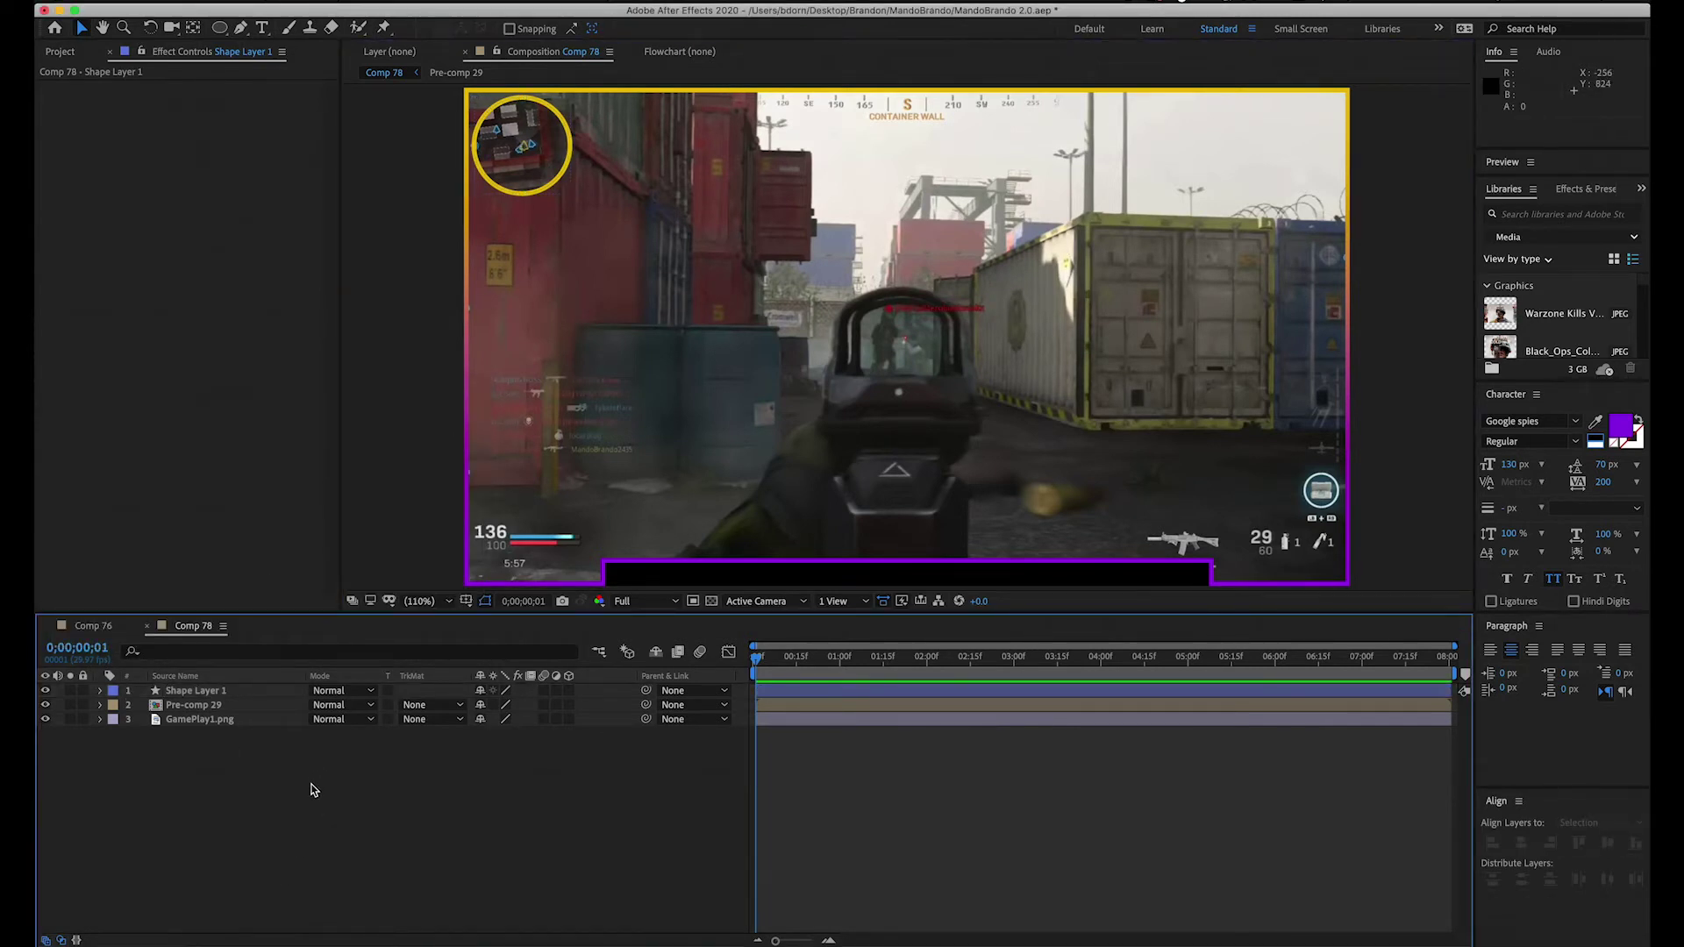
Step: Save the project and add a text layer reading "Mando Brando Gaming" over the gameplay footage
key(super+s)
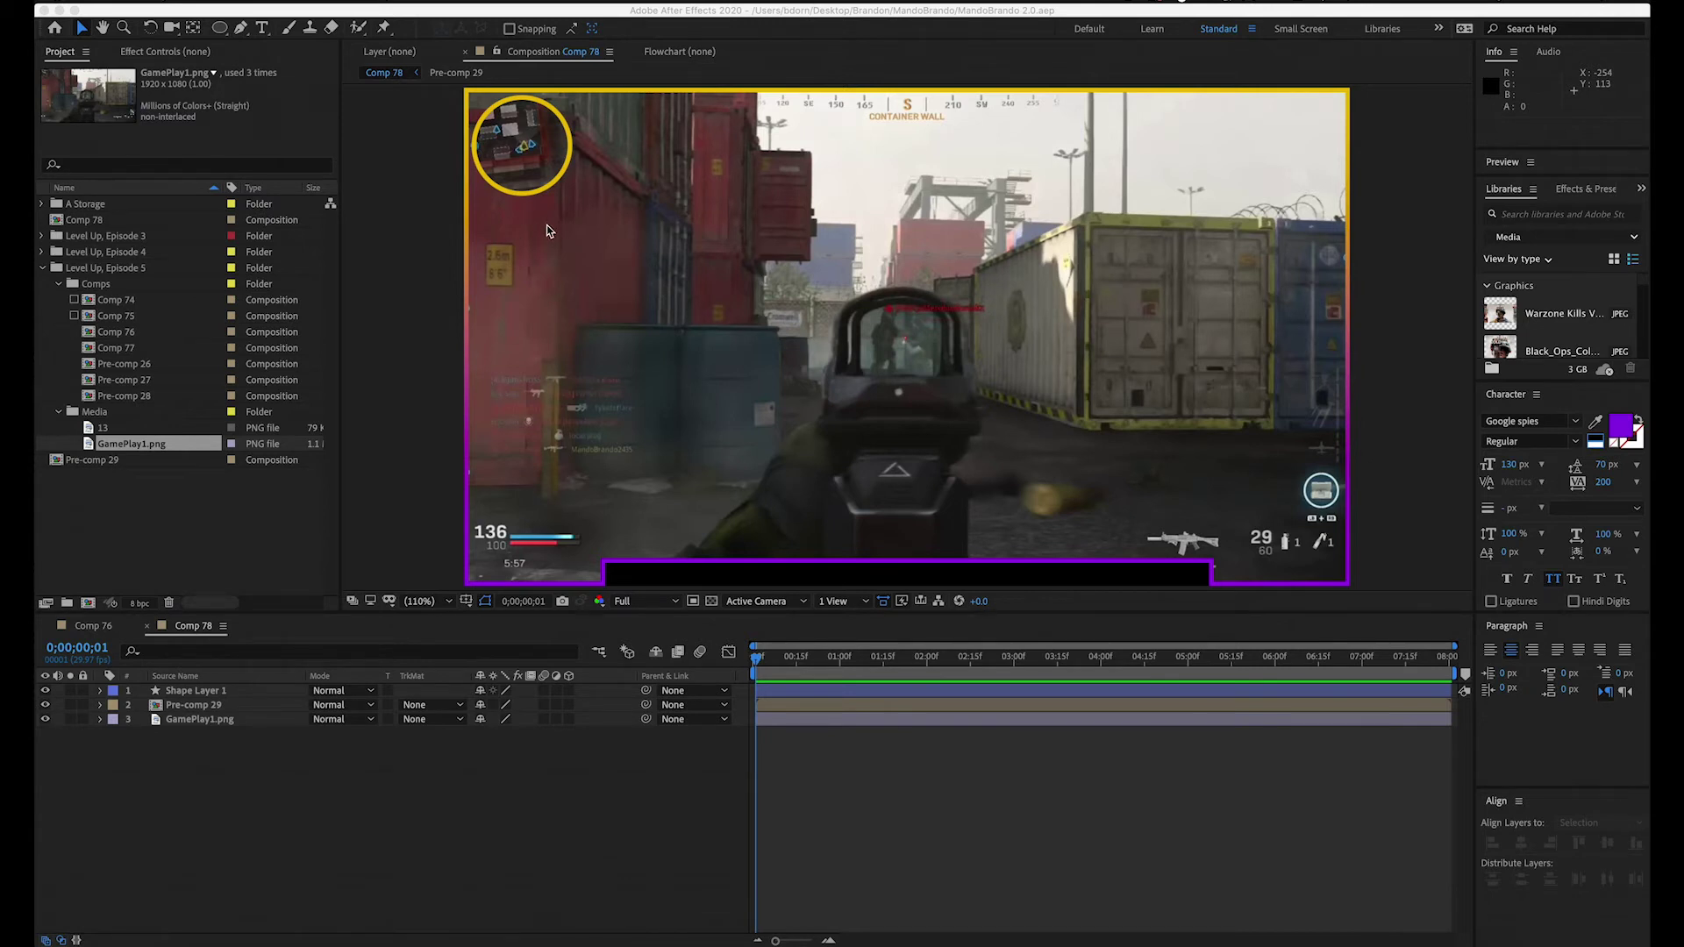
click(263, 29)
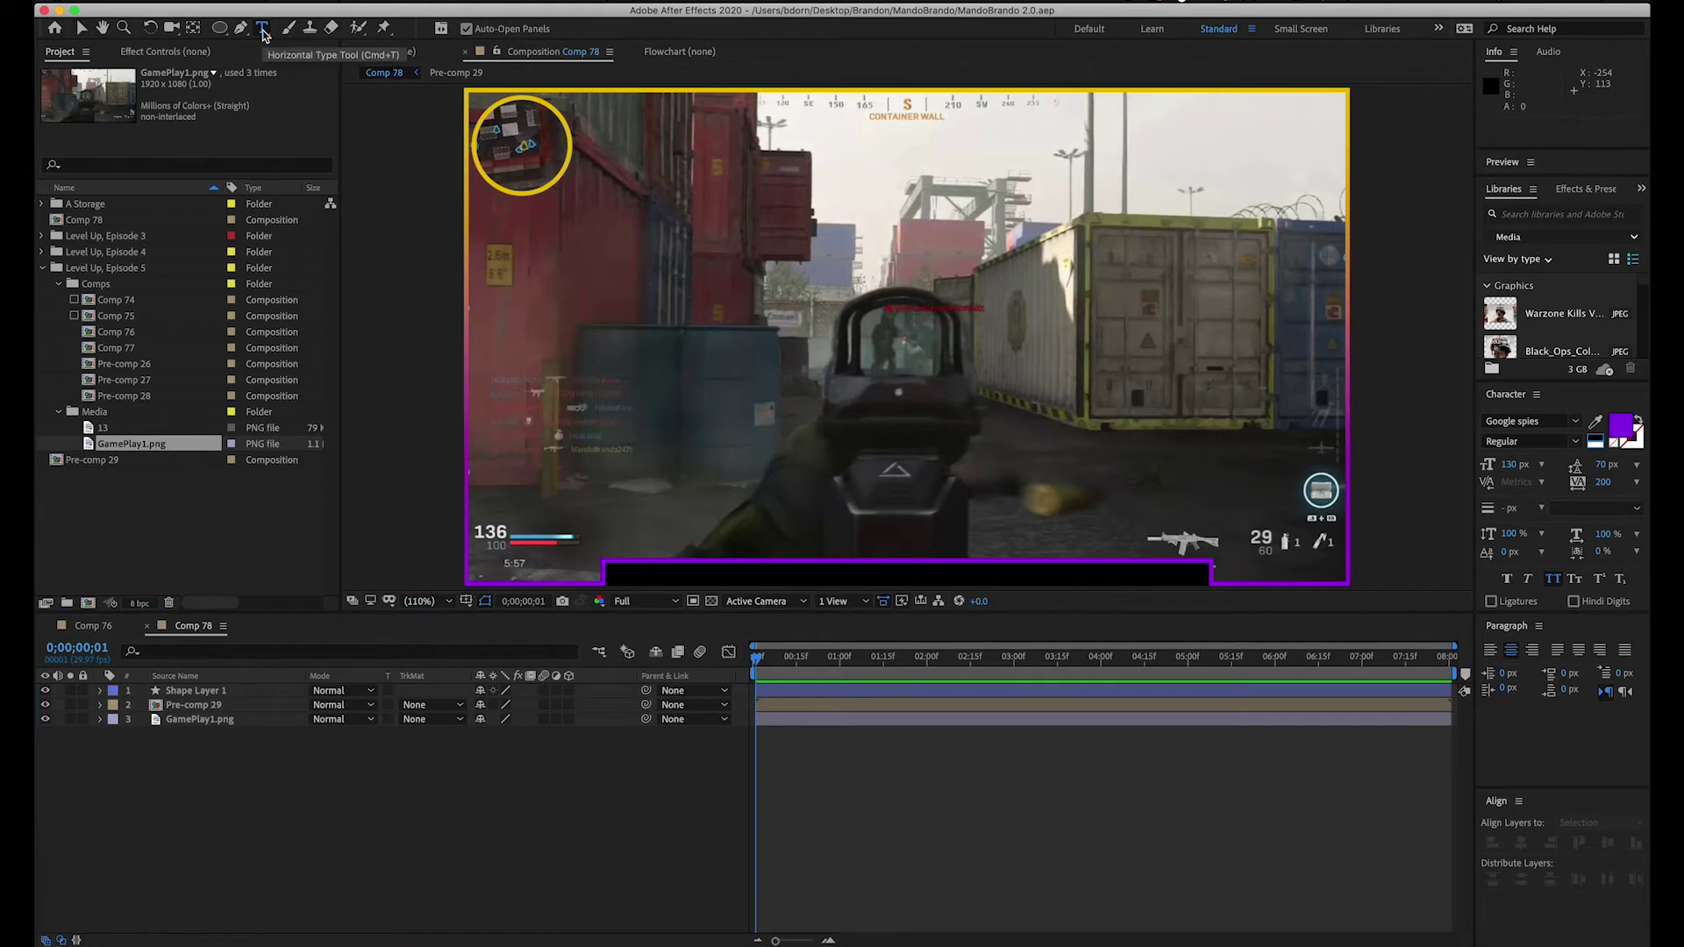
click(803, 271)
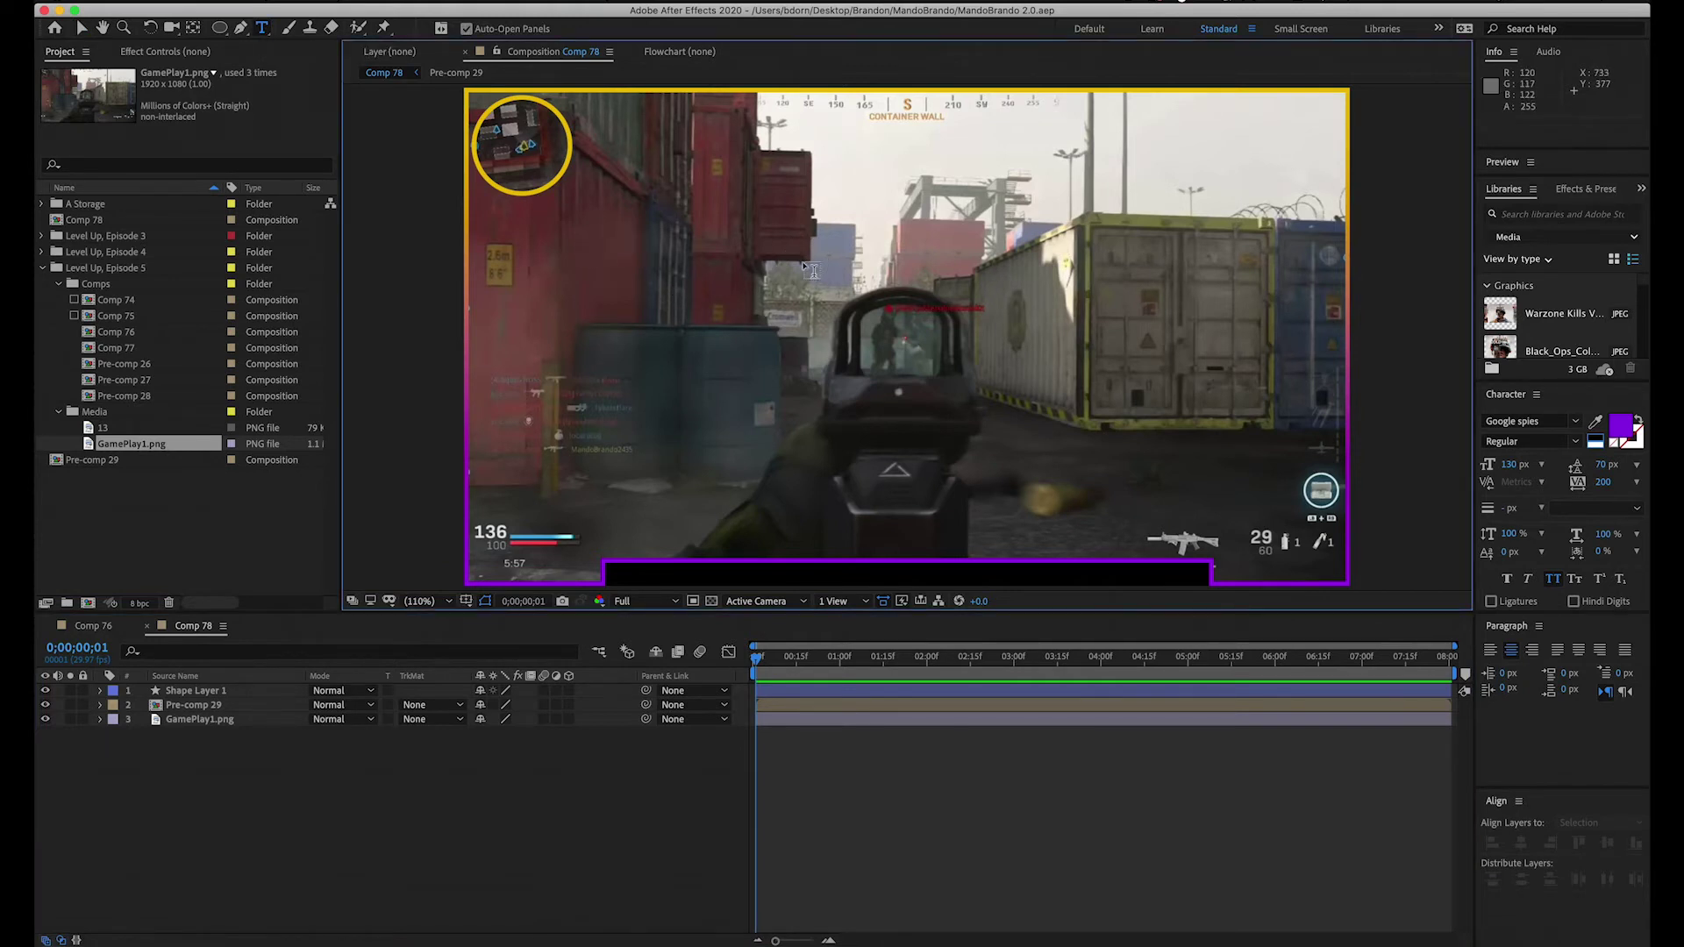
text(Maon)
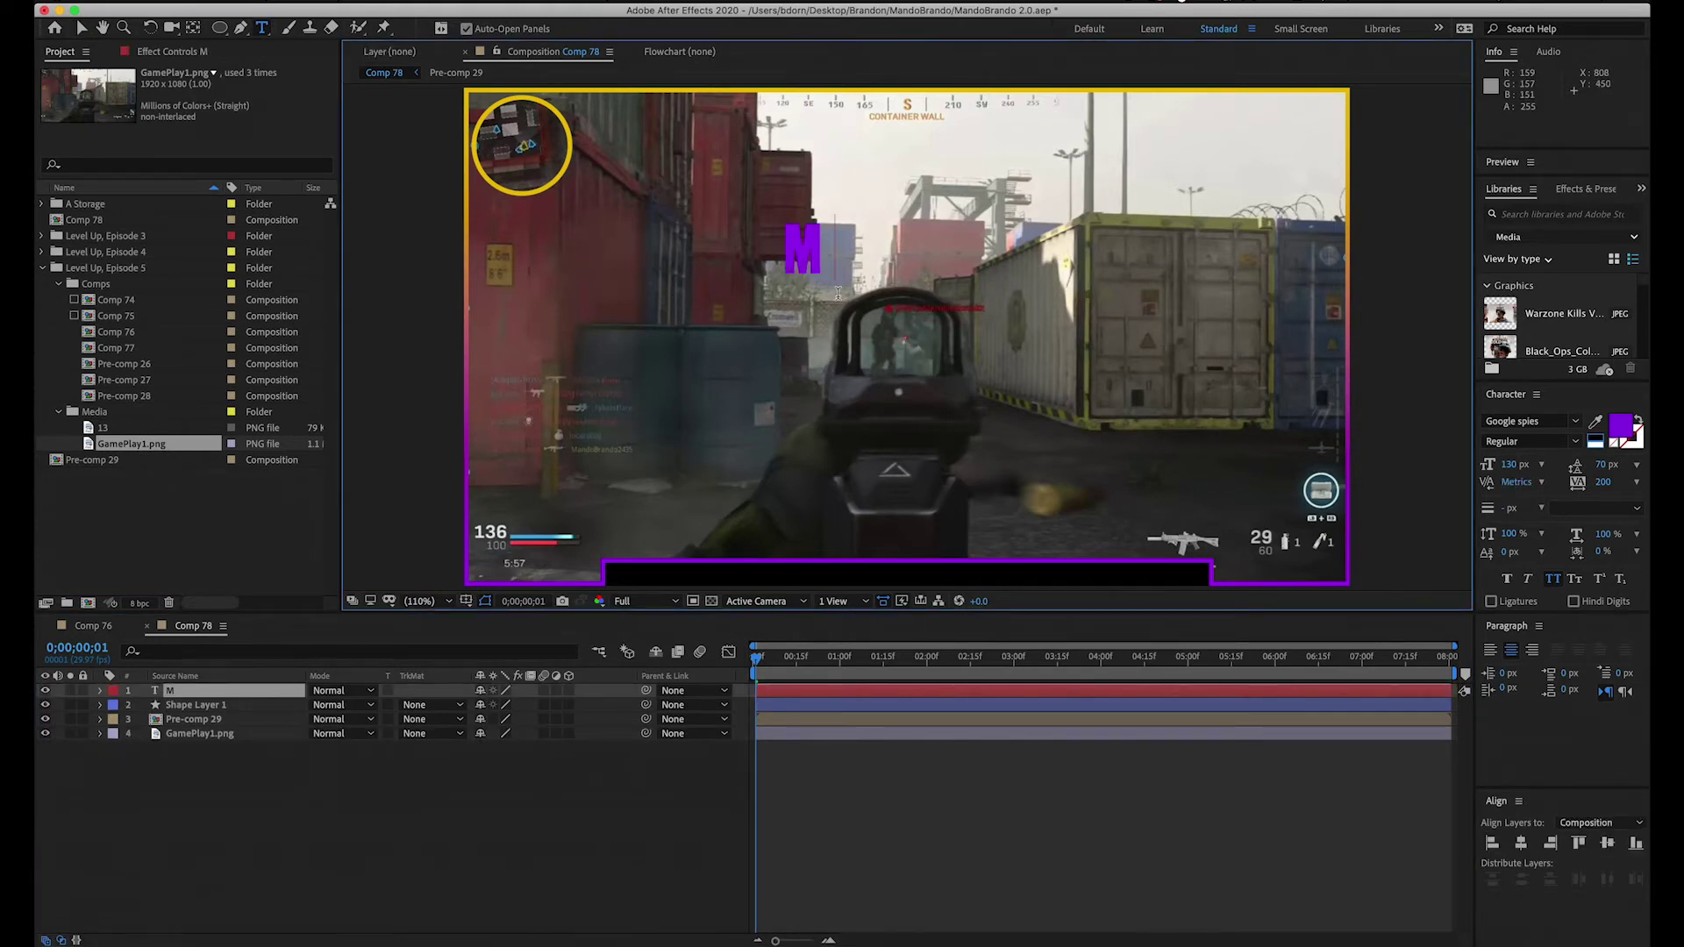
key(BackSpace)
key(BackSpace)
text(ndo Brando)
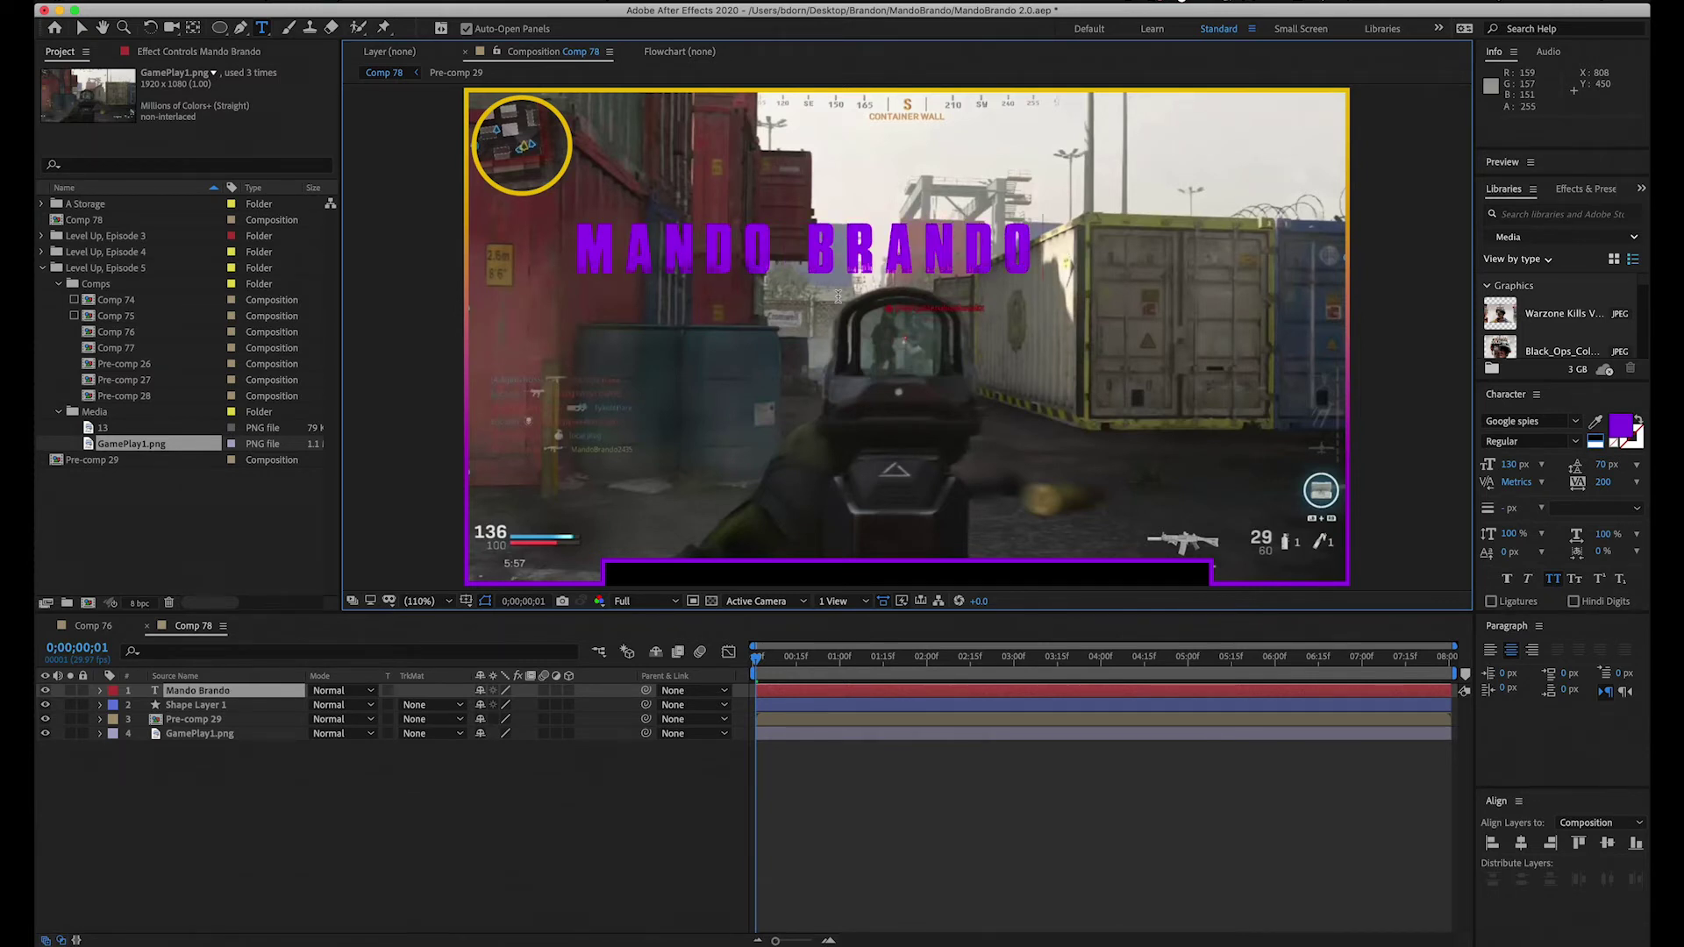
text( Gaming)
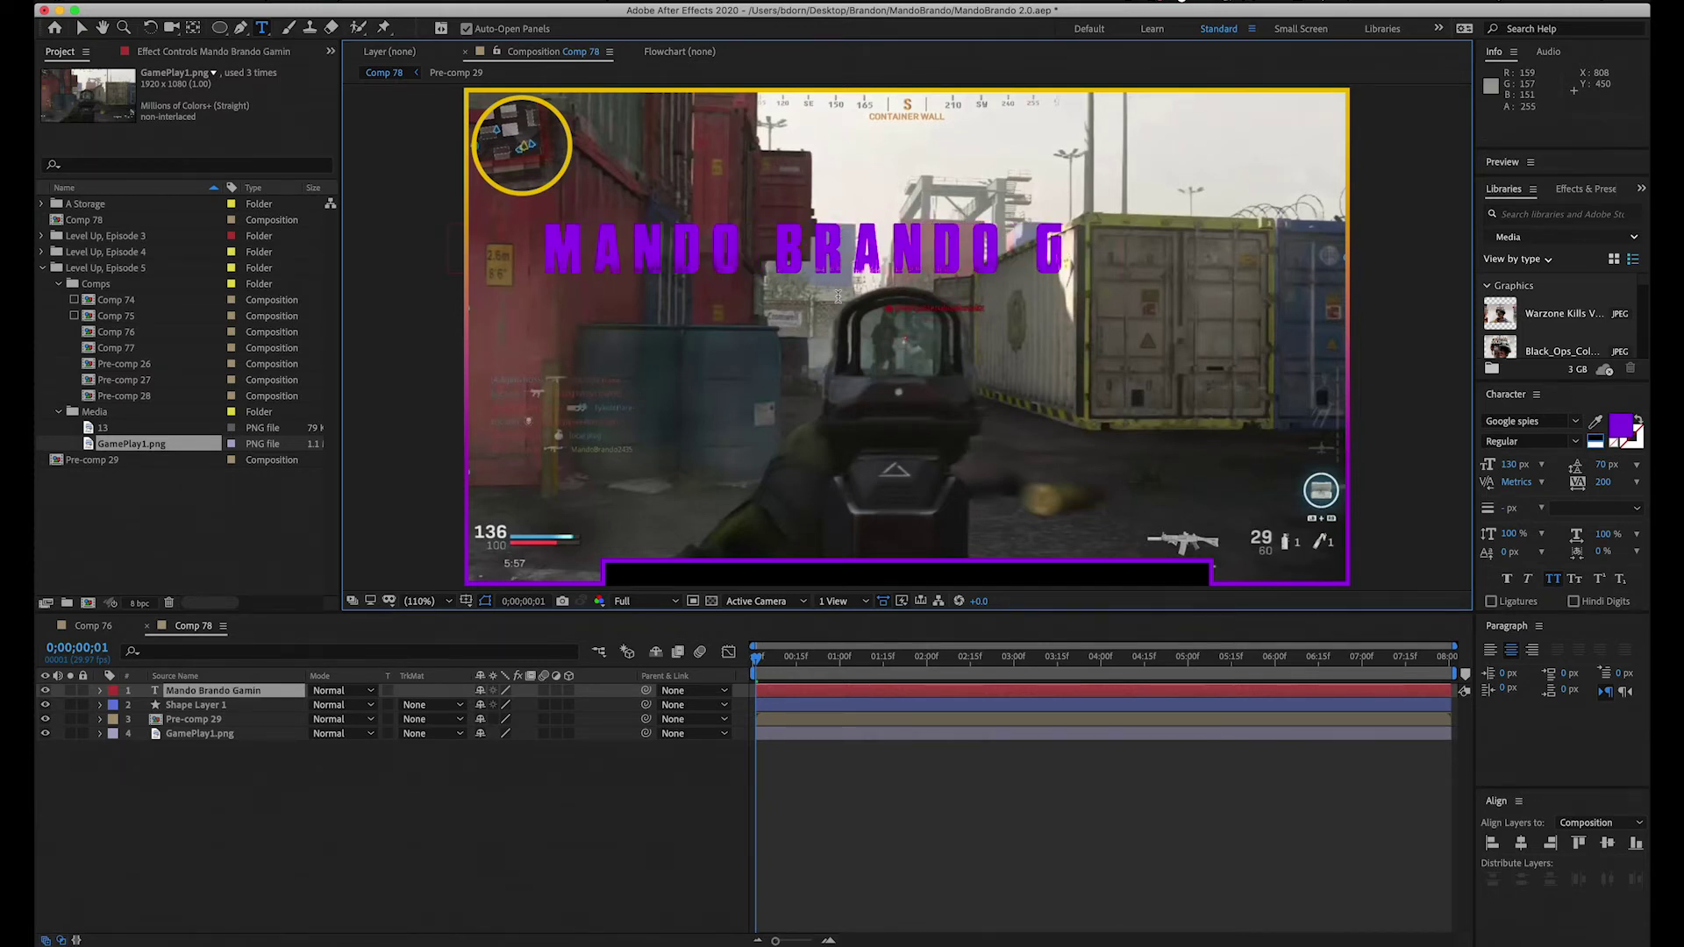
Step: Break the title onto two lines, with "Gaming" below "Mando Brando"
click(934, 242)
key(BackSpace)
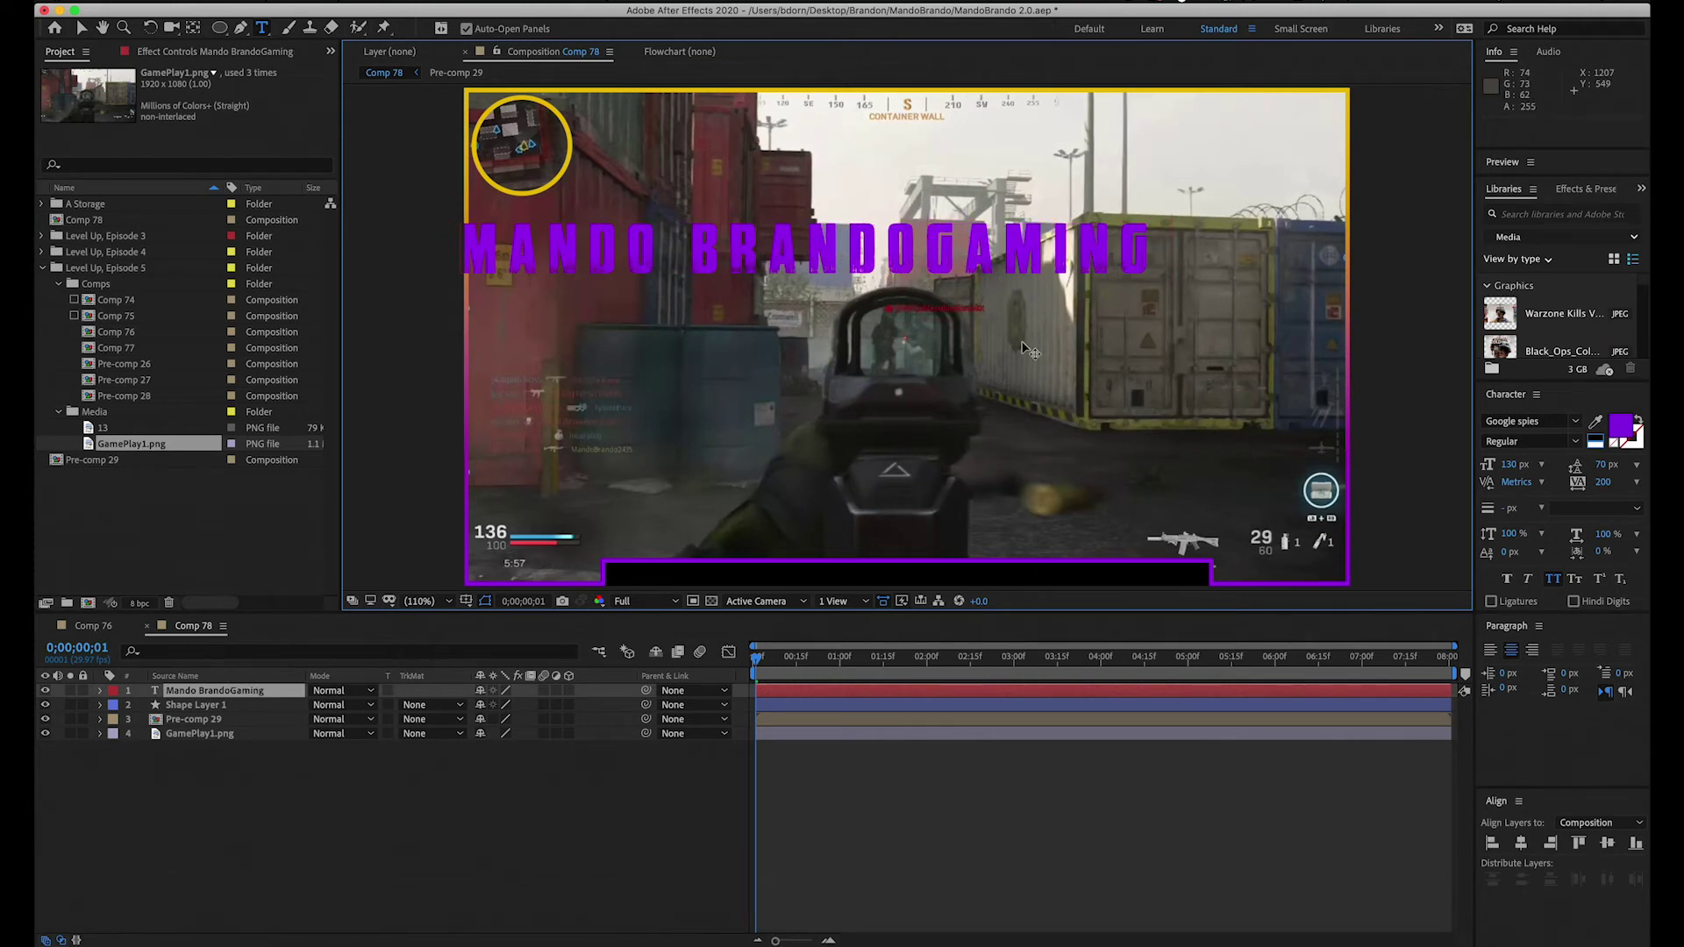
key(Return)
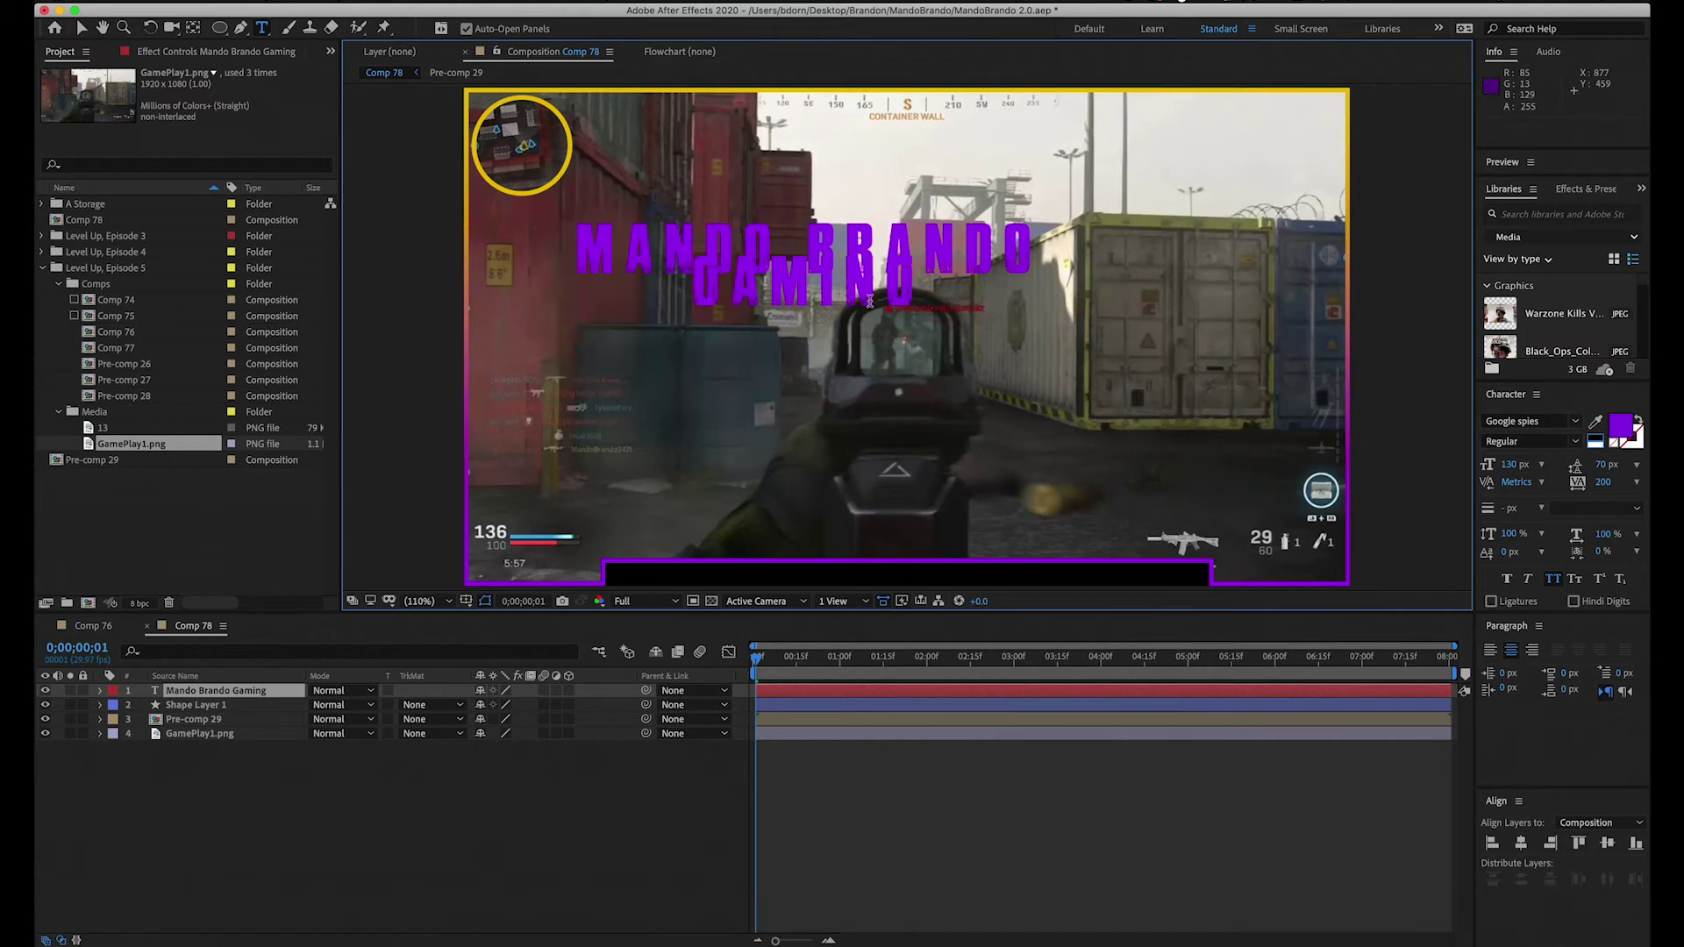
Step: Change the whole title's fill color to white and set its leading to 90 px
key(super+a)
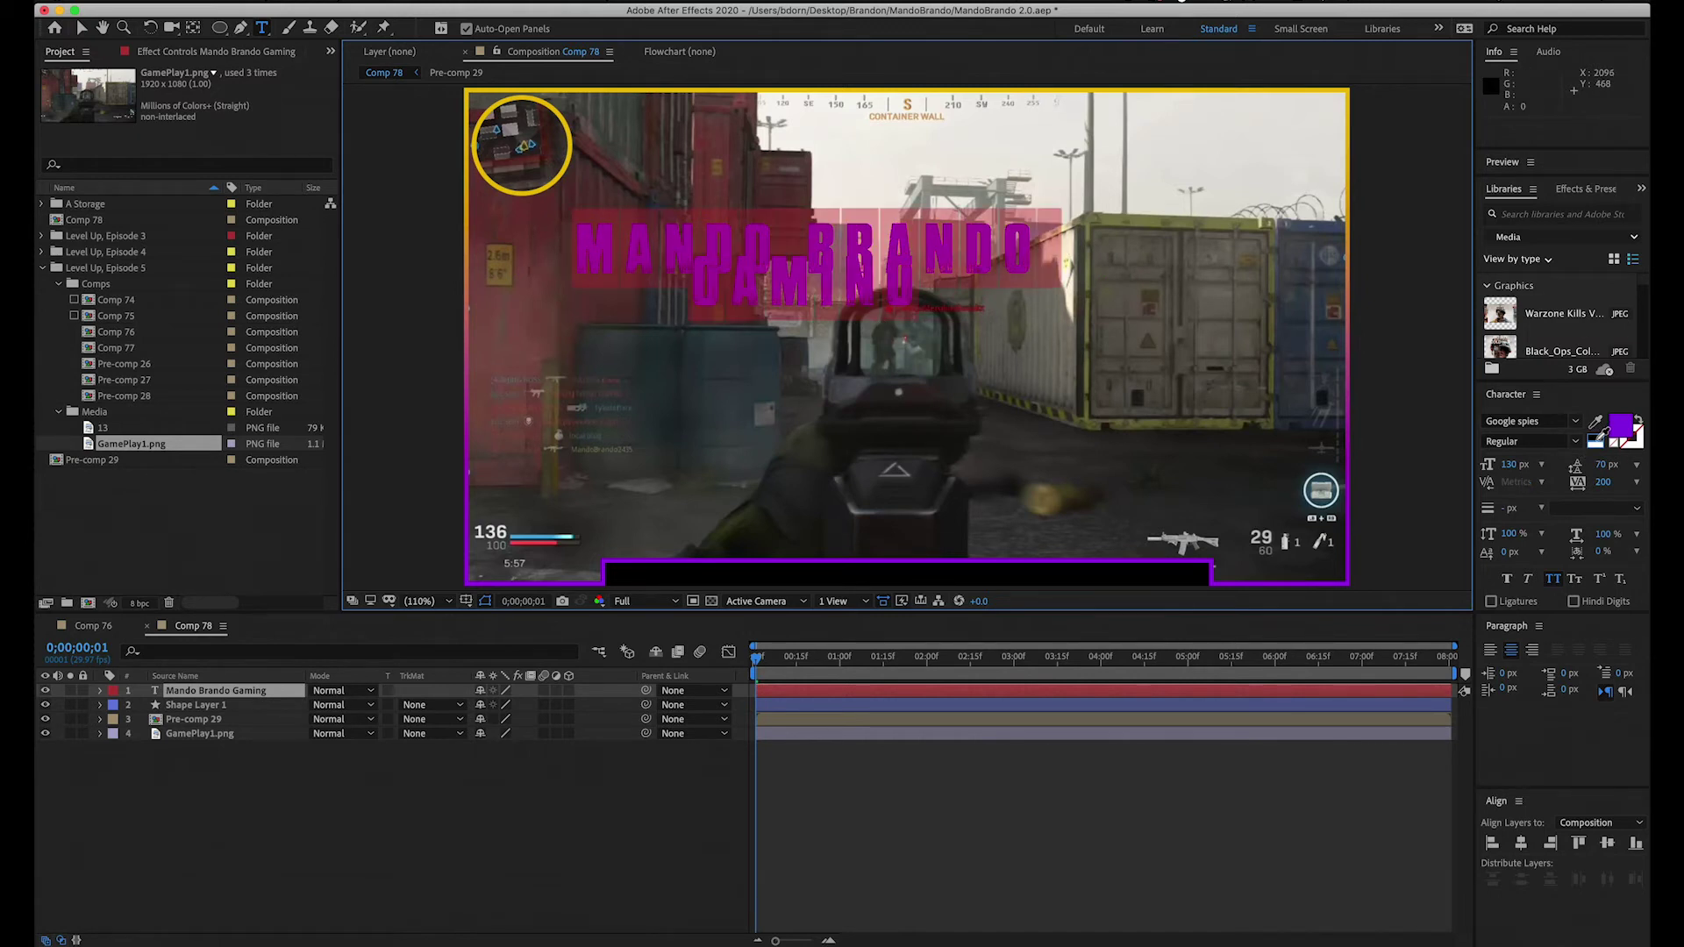
click(1603, 441)
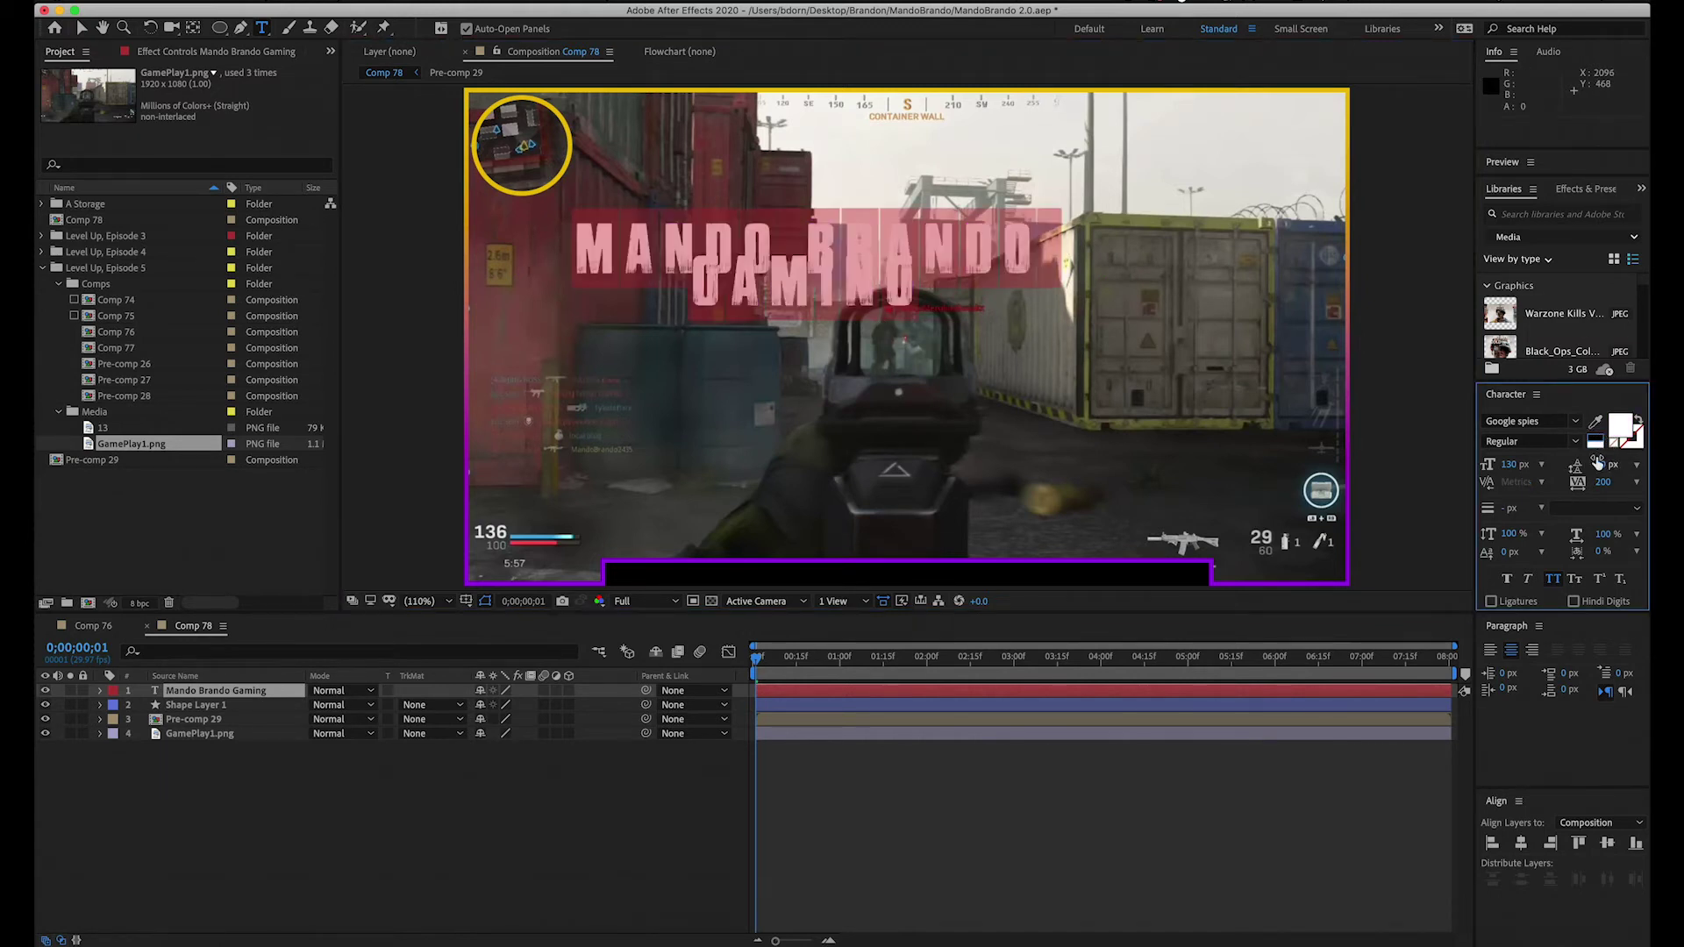
click(1603, 464)
text(90)
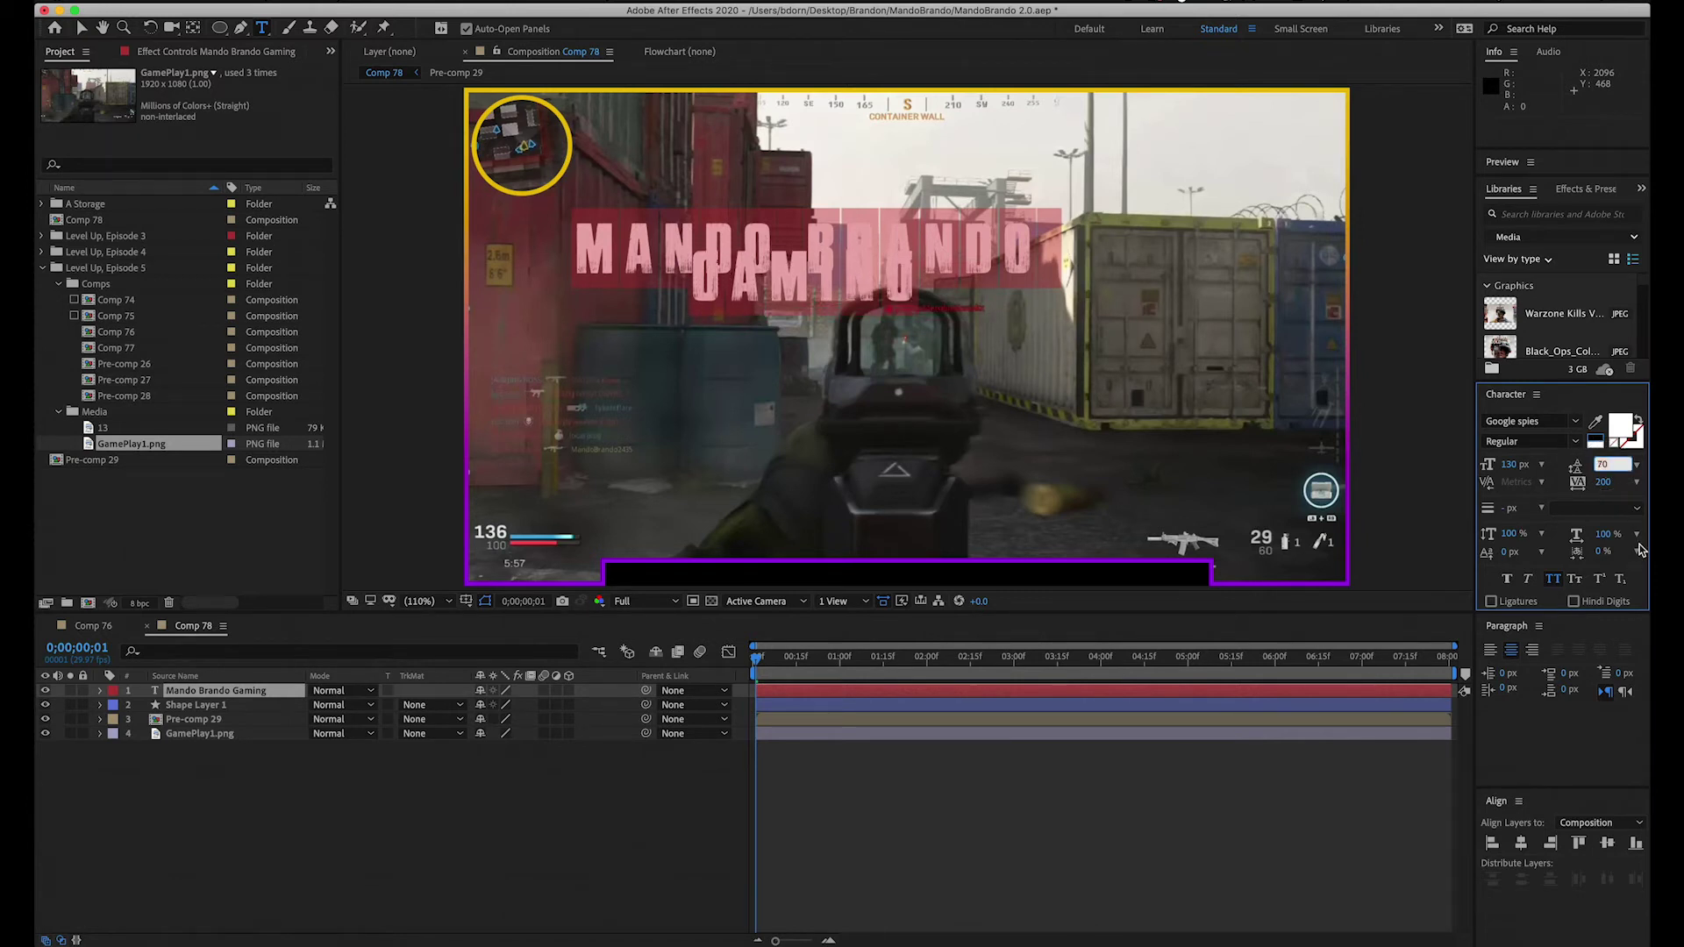
Step: Set the title's font size to 60 px and its tracking to 100
click(1509, 465)
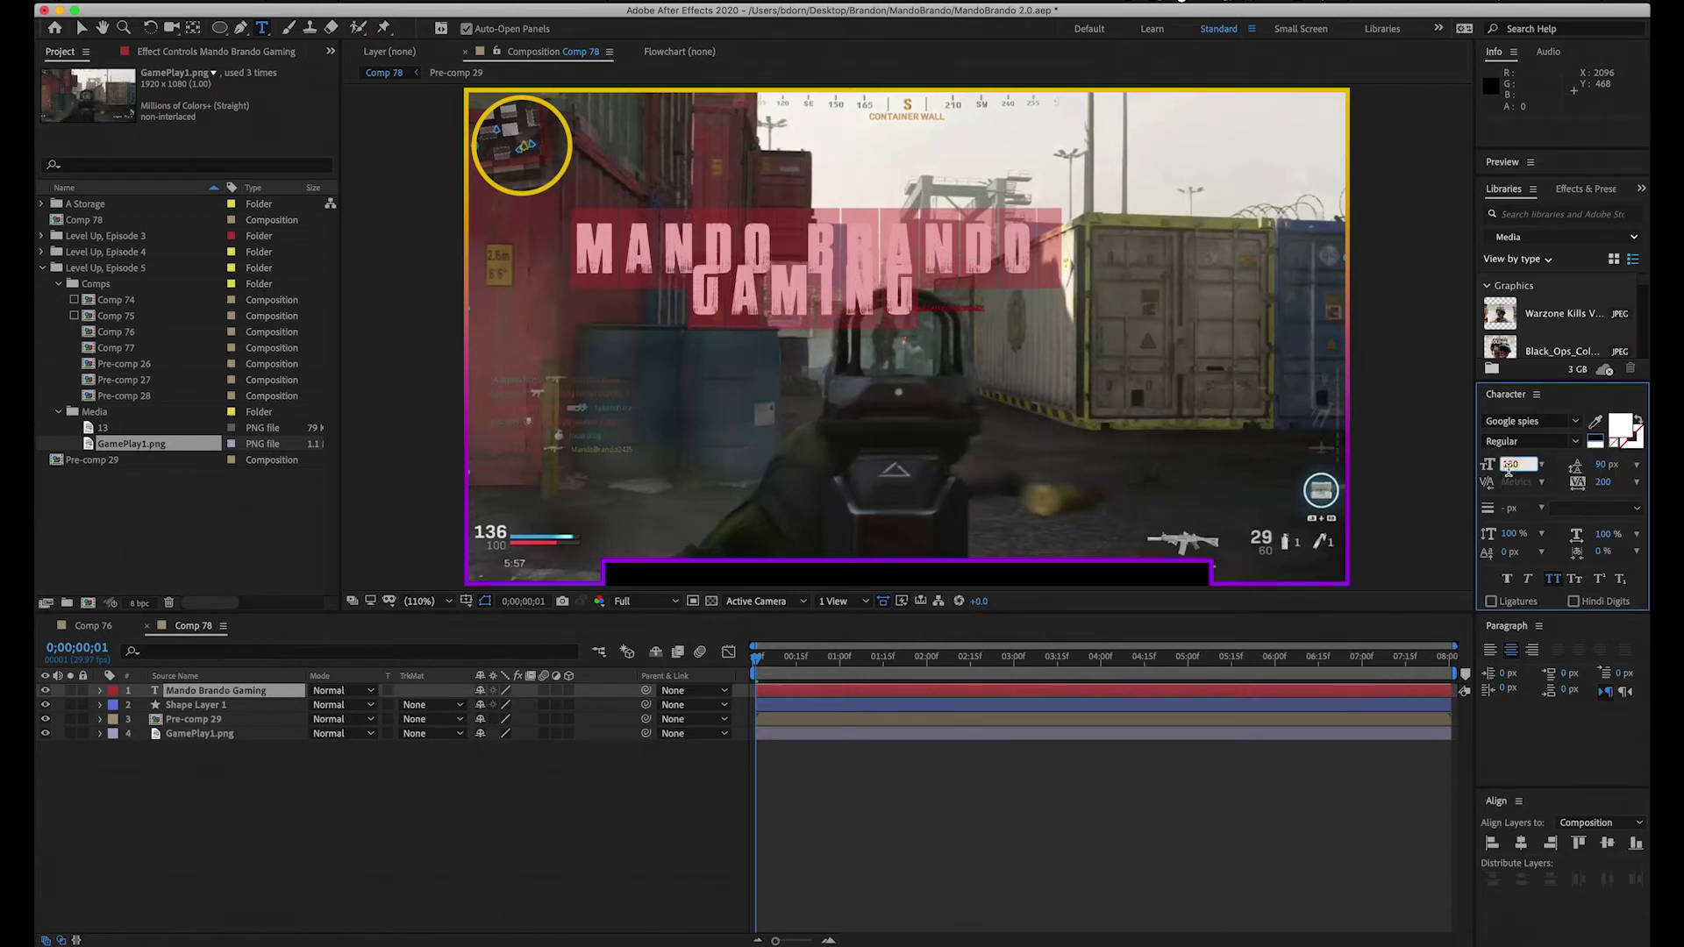
key(shift+Down)
key(shift+Down)
key(shift+Down)
key(shift+Down)
key(shift+Down)
key(shift+Down)
key(shift+Down)
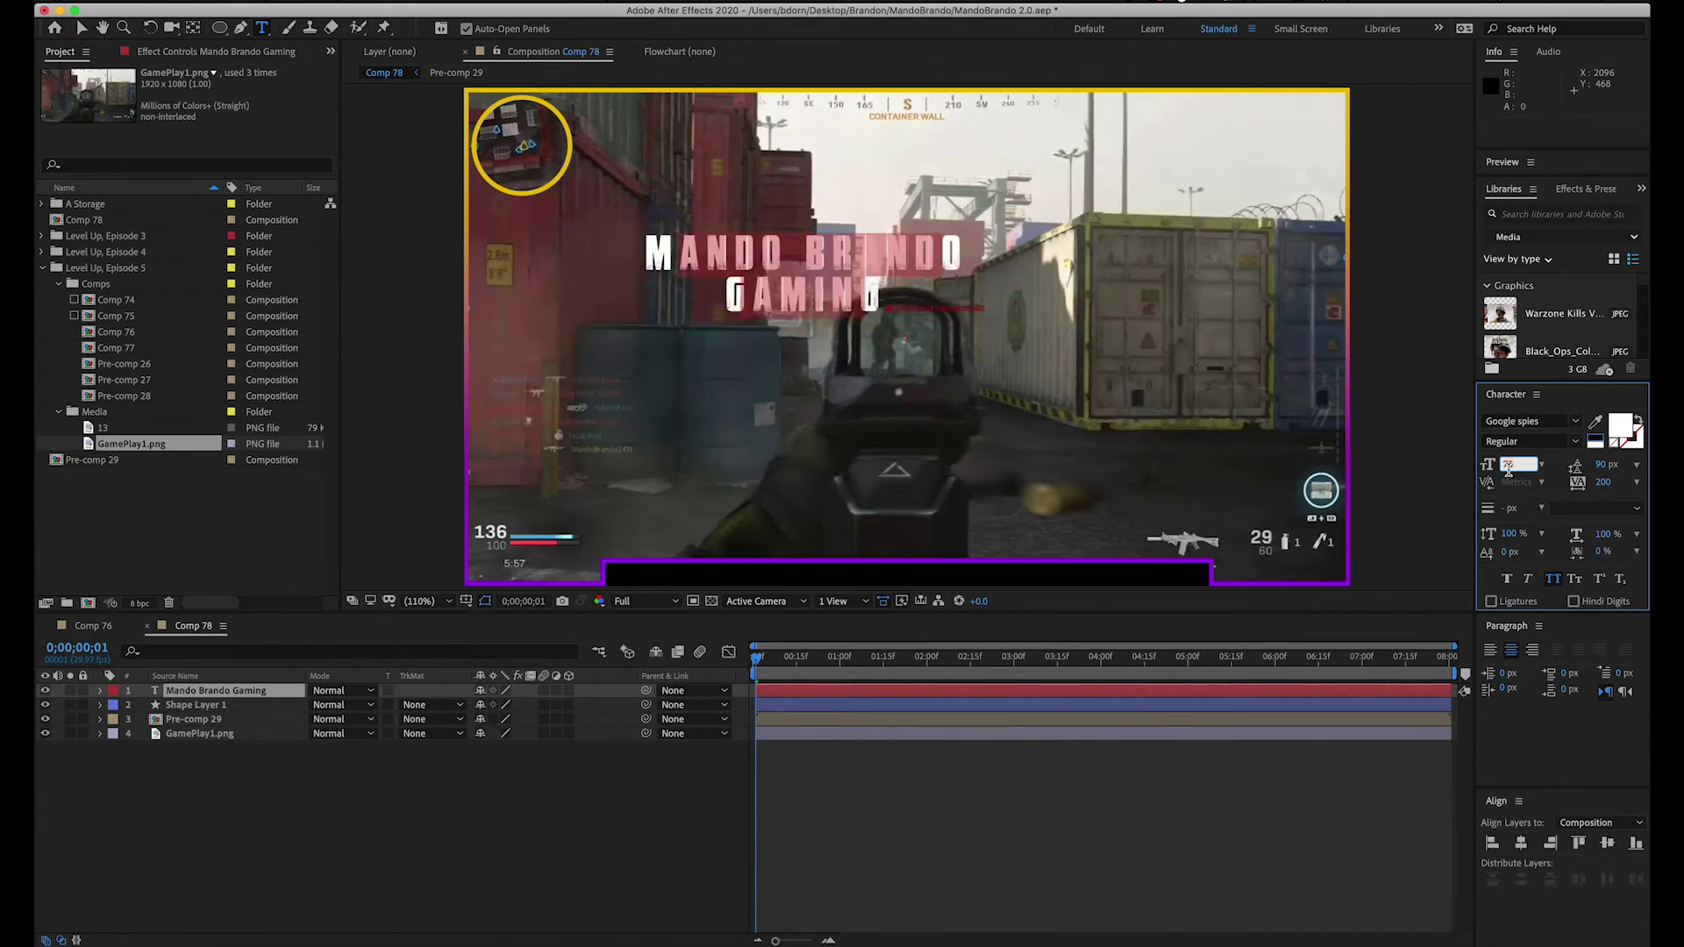
click(1604, 482)
text(100)
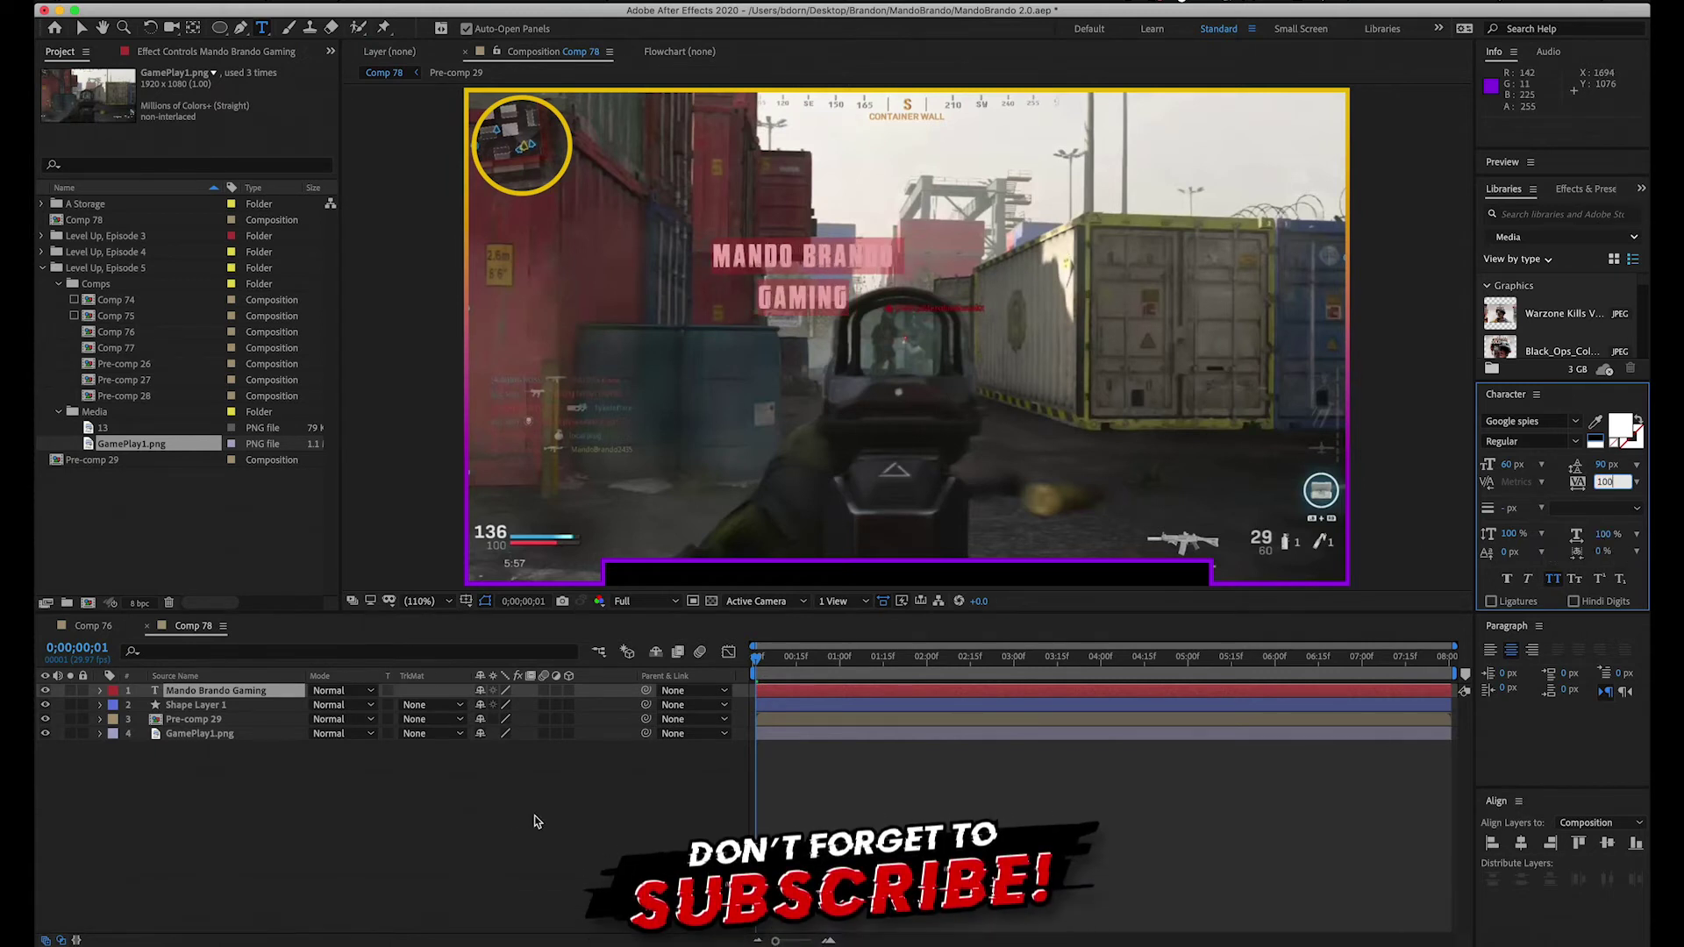
key(Return)
Step: Move the title below the minimap ring and set the "Mando Brando" line's font size to 40 px
key(v)
drag(638, 243, 589, 224)
double_click(554, 213)
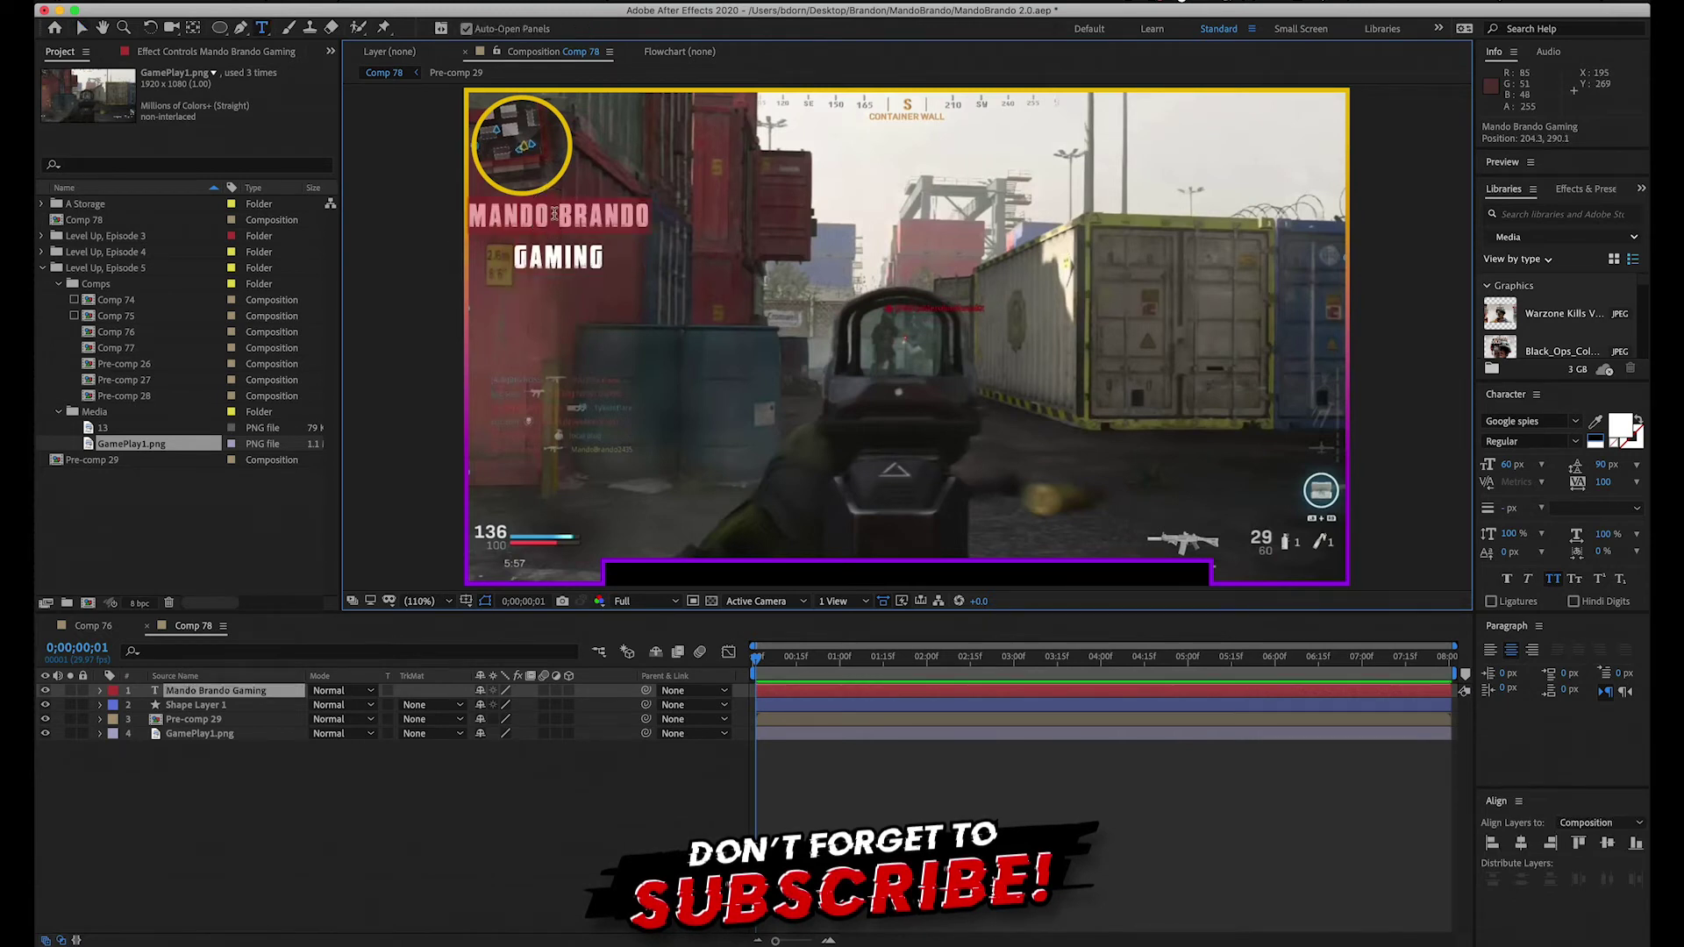
click(1506, 465)
key(shift+Down)
key(shift+Down)
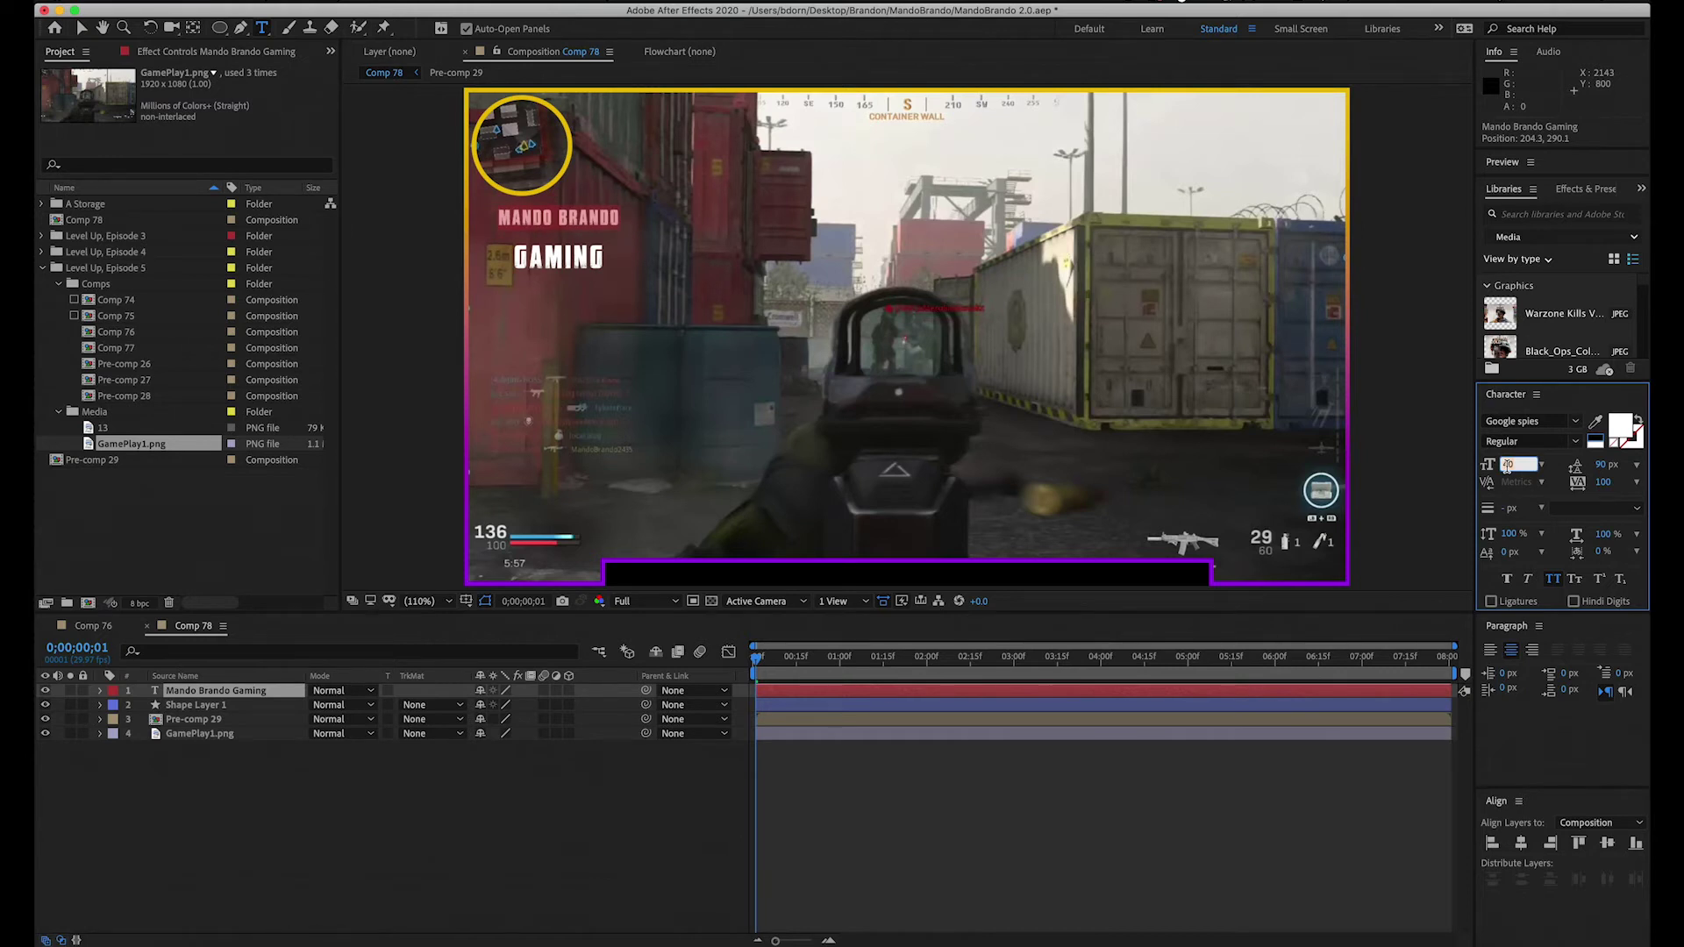
Step: Move the title layer further left so it sits close to the border beneath the minimap
click(451, 819)
key(v)
click(252, 693)
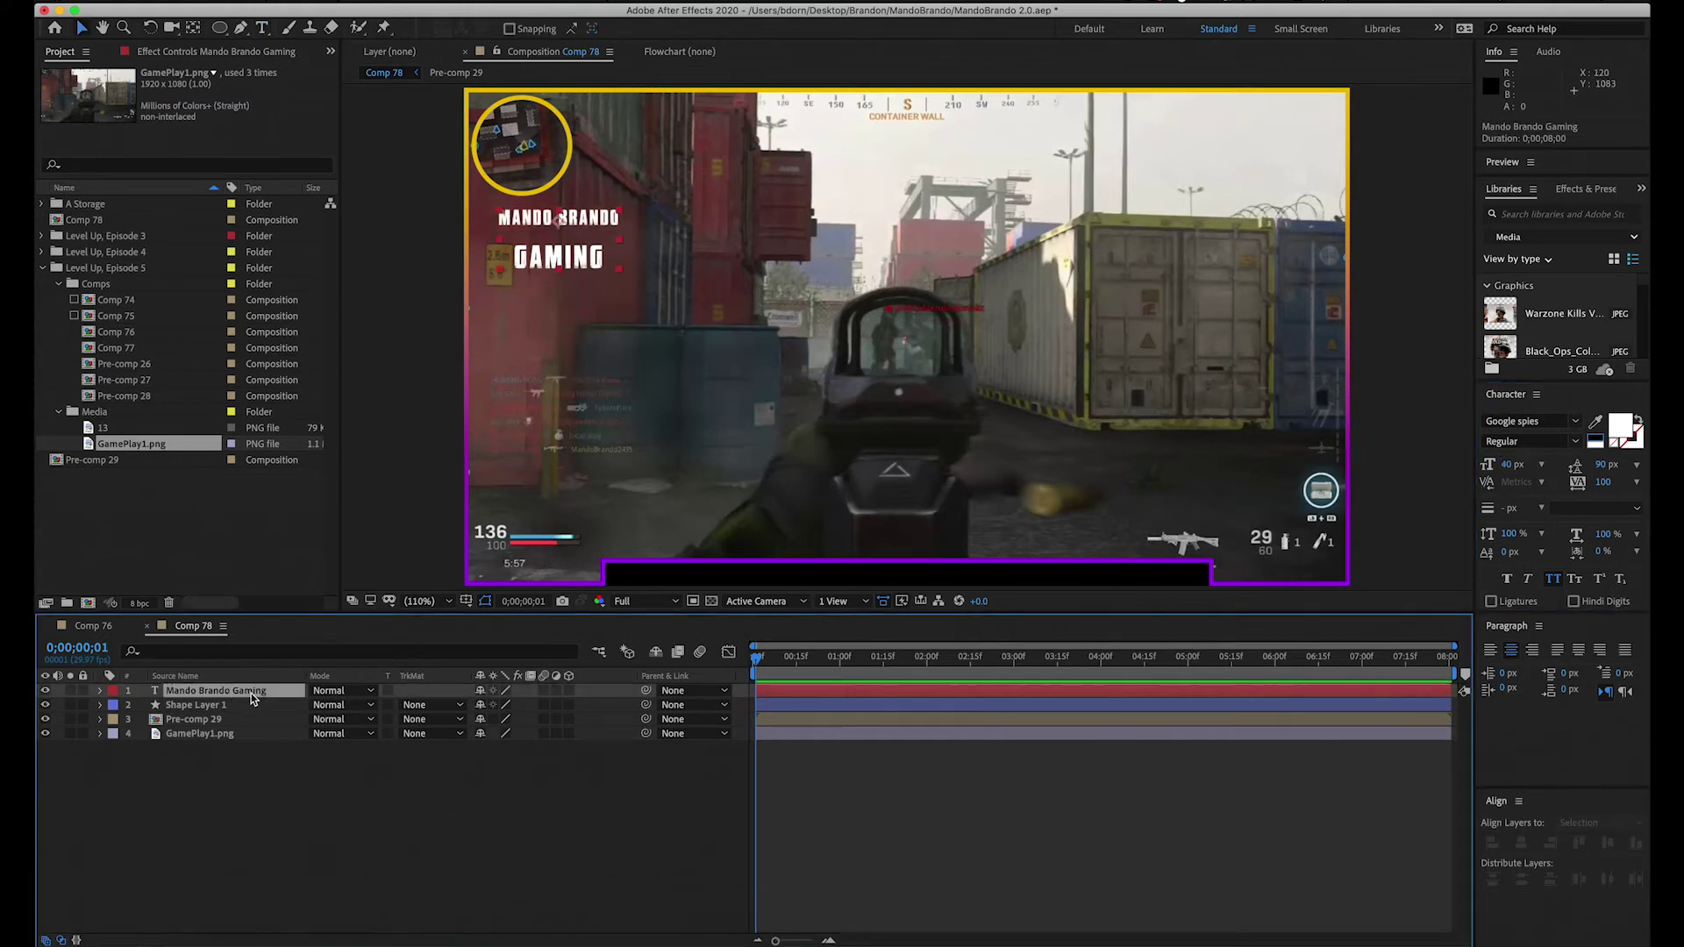
click(582, 221)
drag(559, 217, 532, 214)
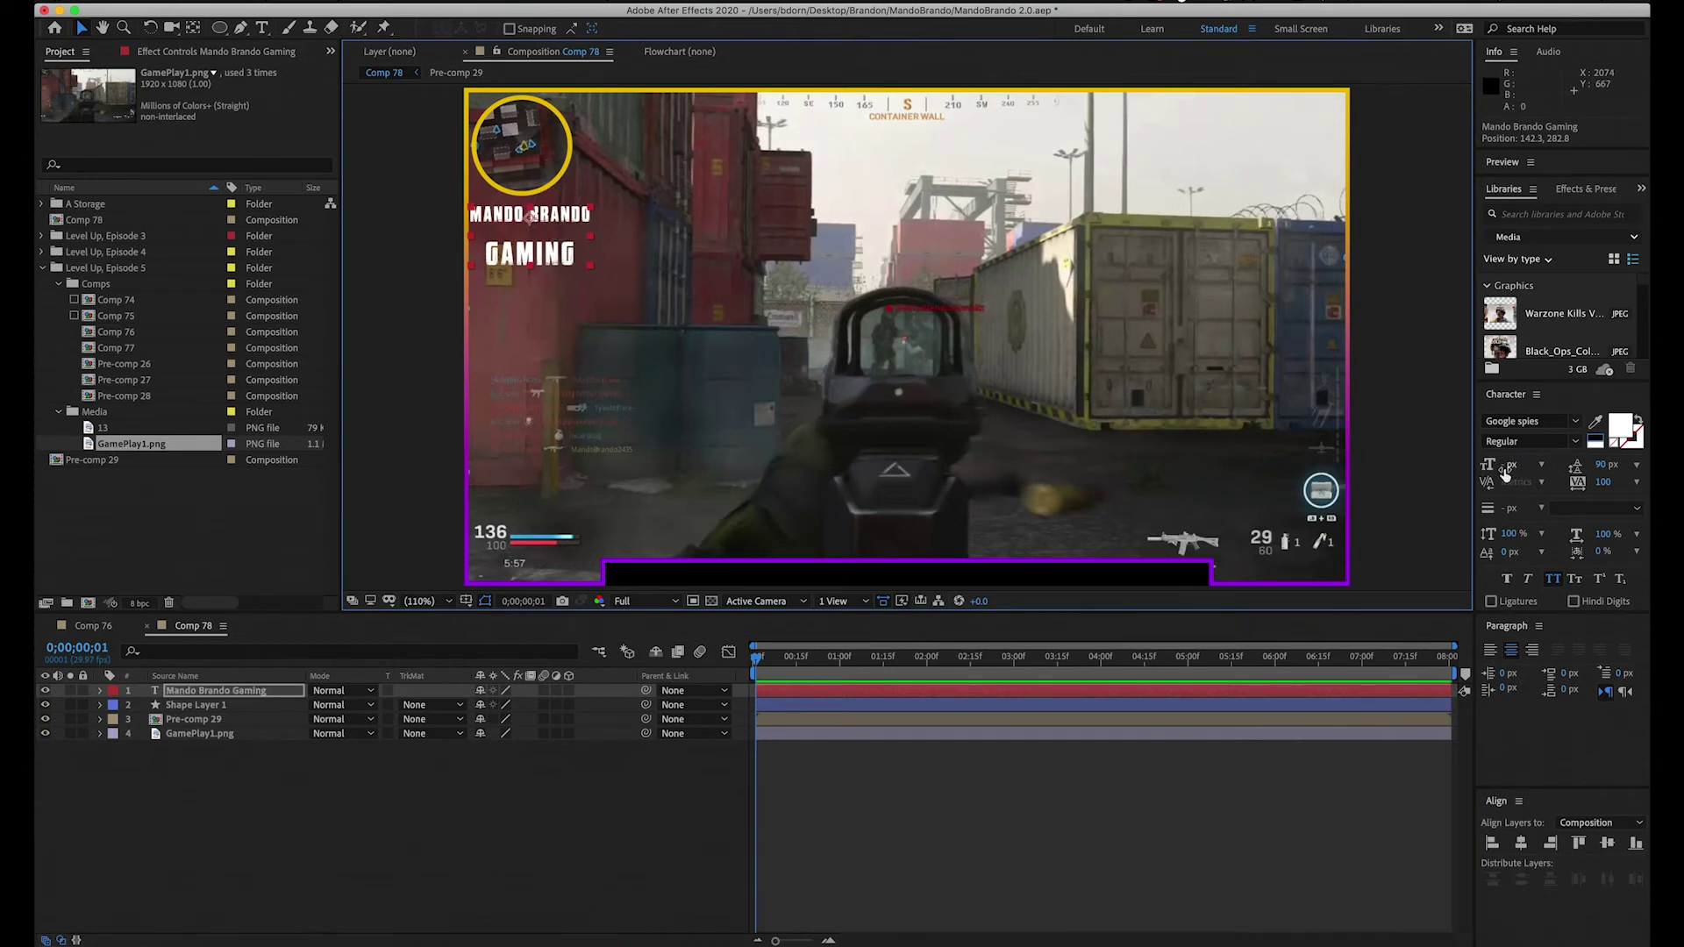
Step: Set the font size of the "Mando Brando" line to 32 px
double_click(530, 214)
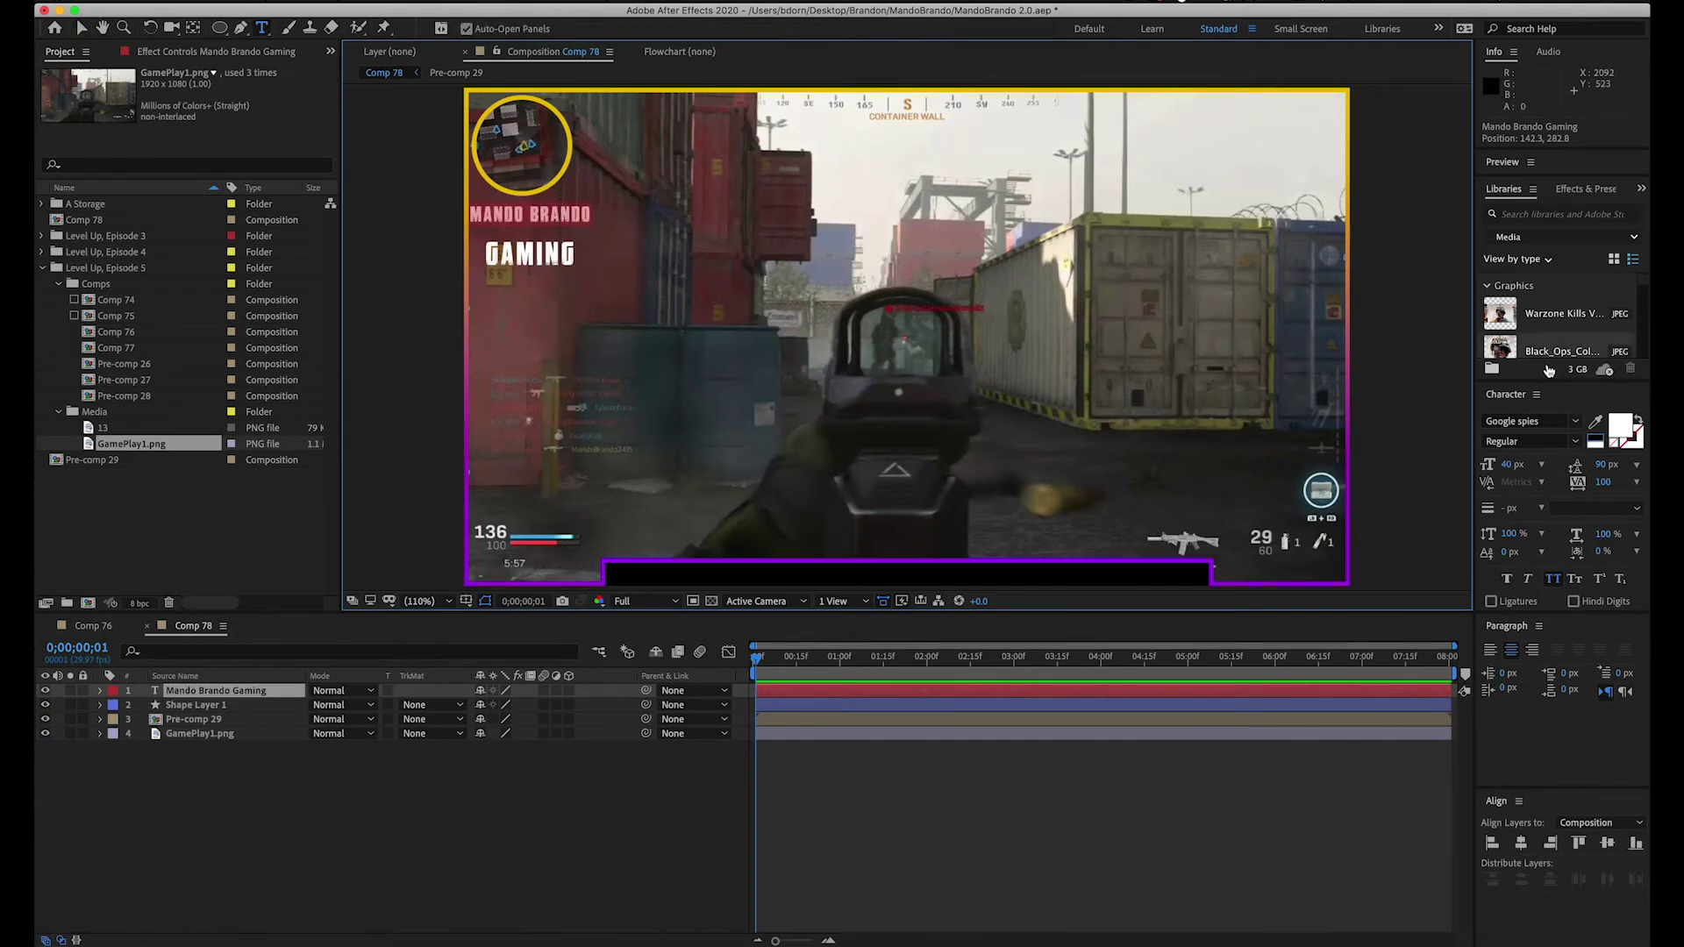
click(1514, 466)
text(30)
key(Return)
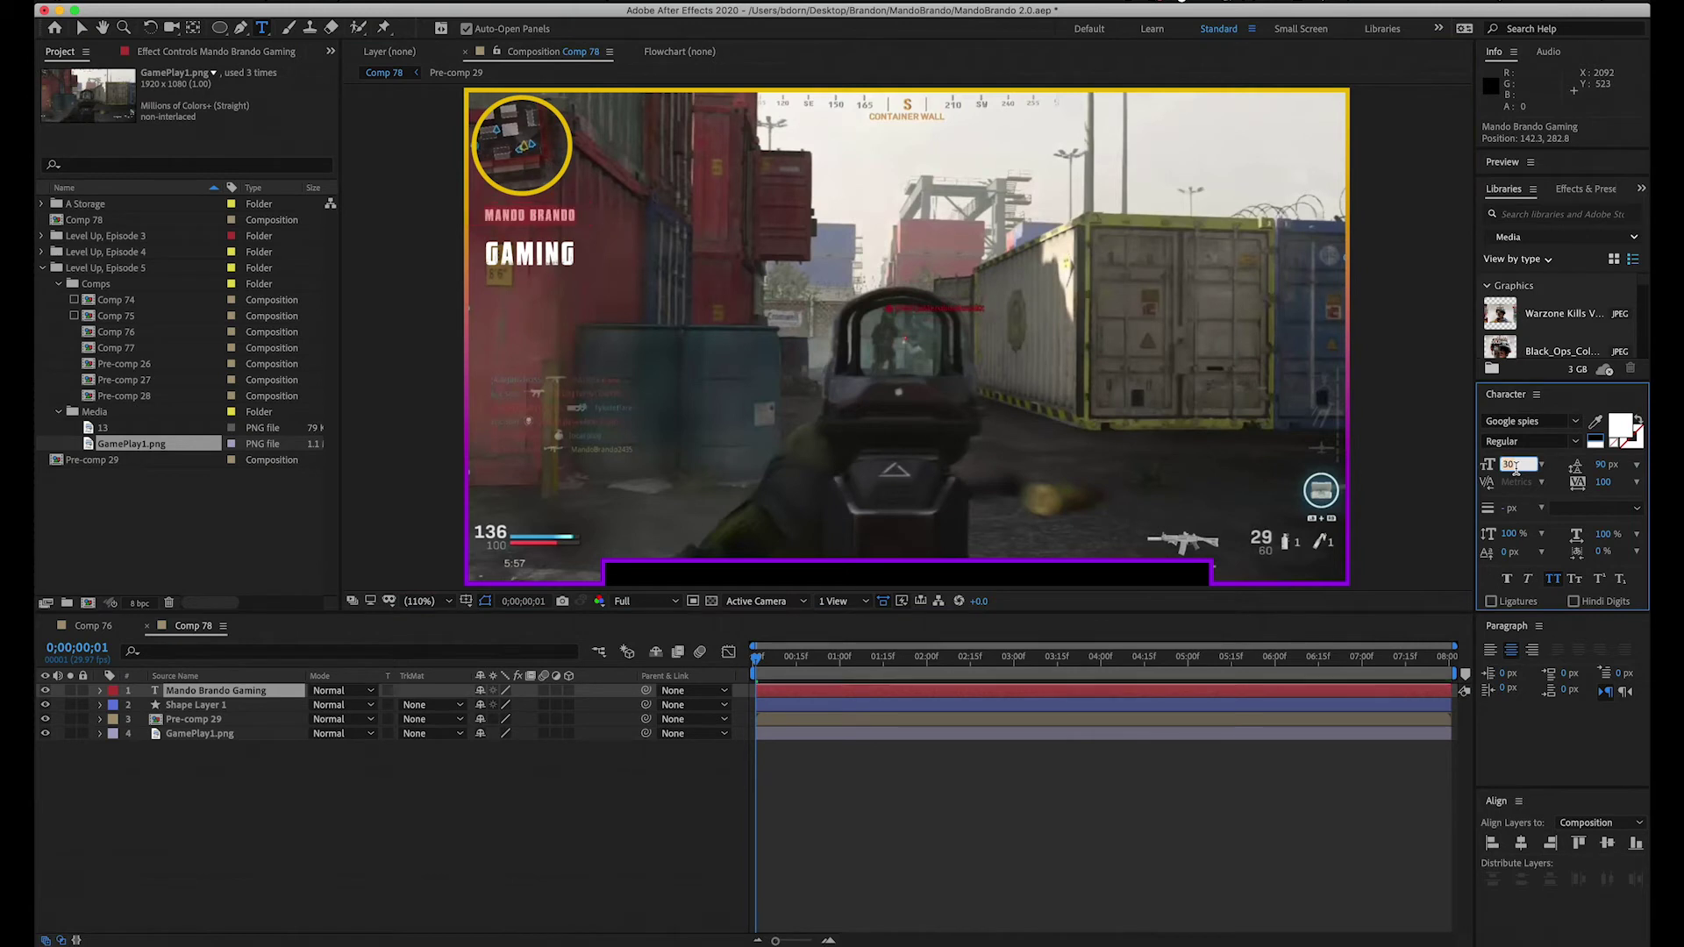
text(32)
key(Return)
Step: Nudge the title layer left and up to about position 130, 271, centered just under the minimap ring
click(289, 689)
key(Left)
key(Left)
key(Left)
key(Left)
key(Left)
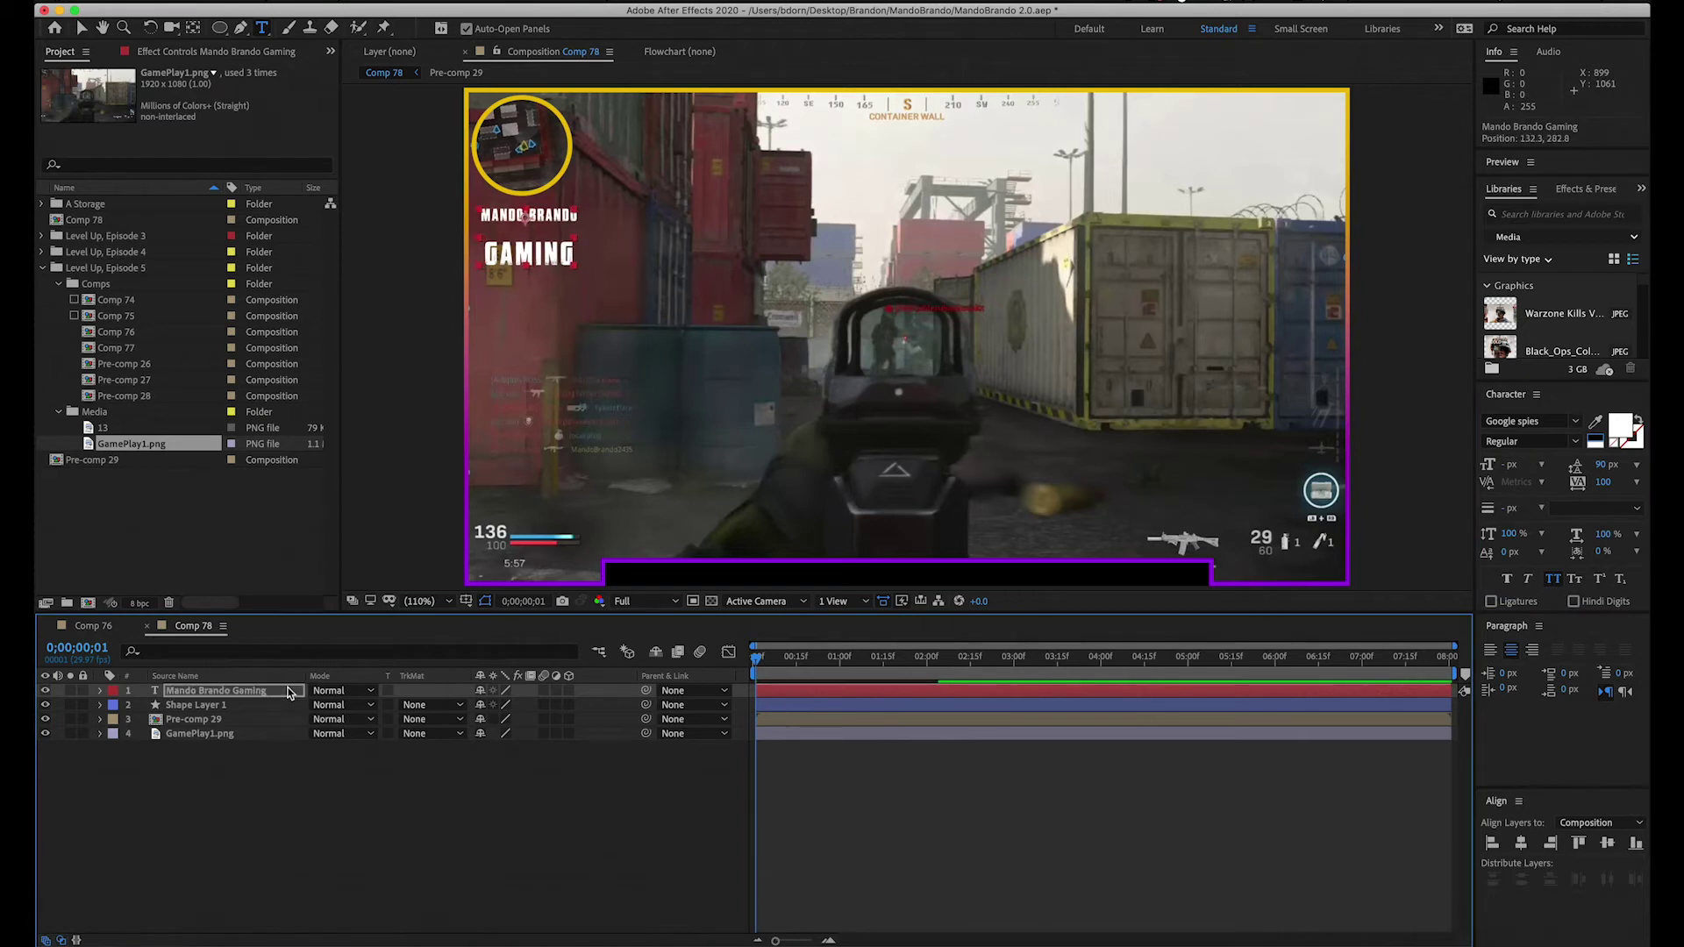
key(Up)
key(Up)
key(Up)
key(Up)
key(Up)
key(Up)
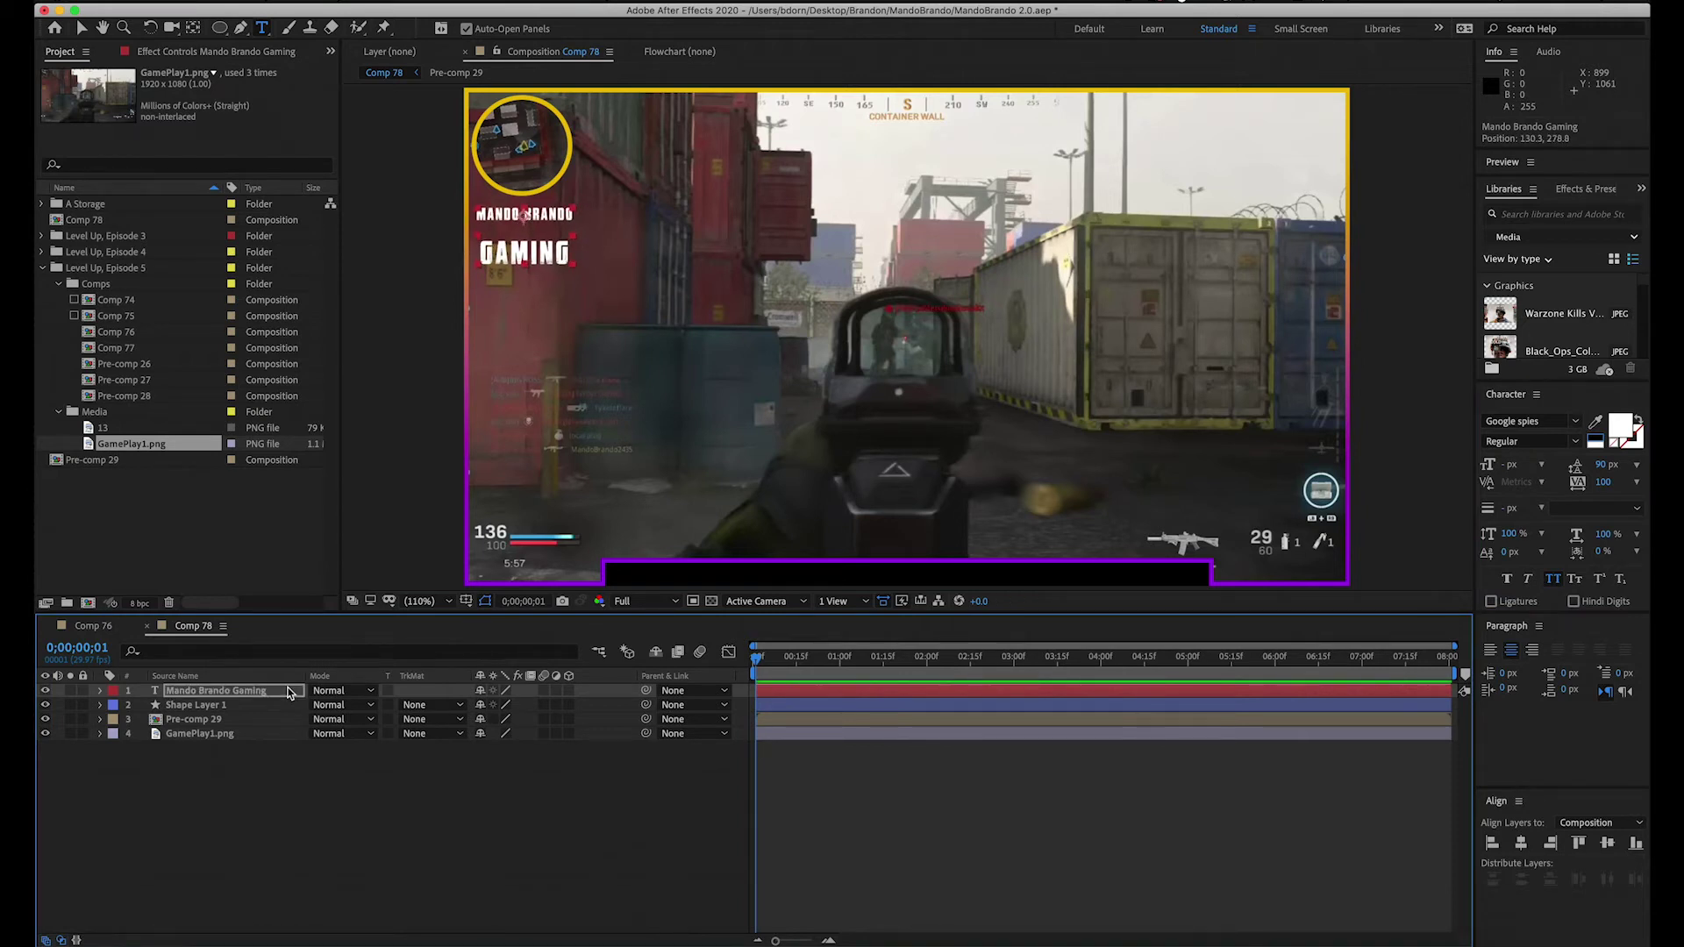
key(Up)
key(Up)
key(Up)
key(Up)
key(Up)
key(Up)
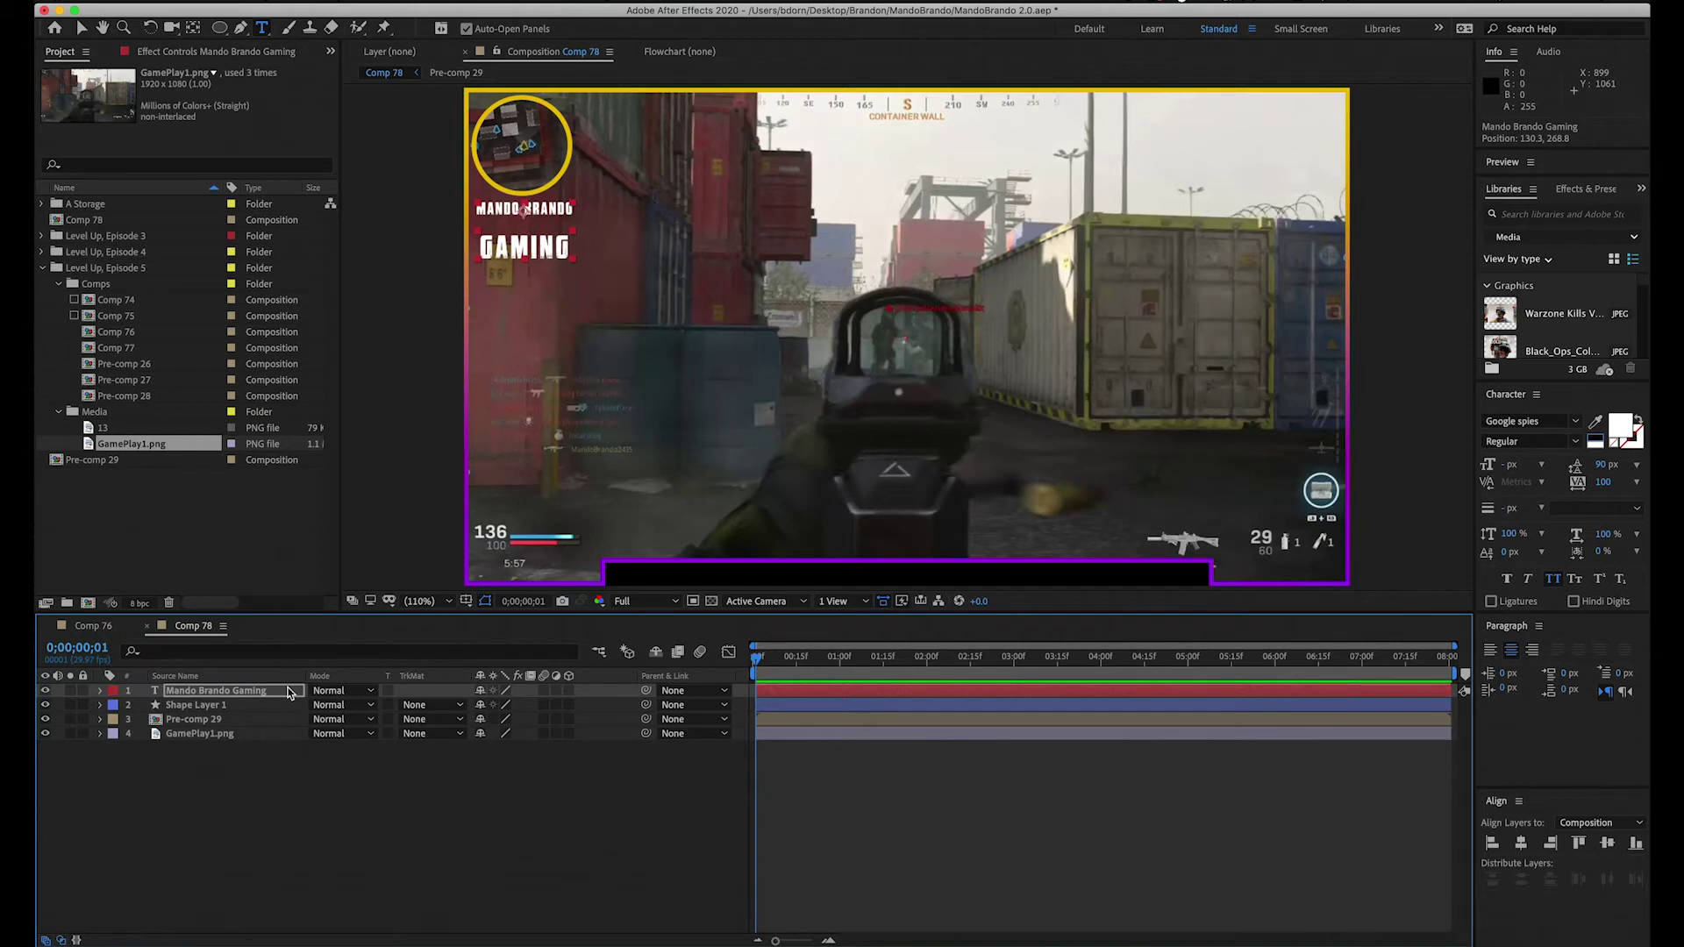
Step: Set the "Gaming" line's font size to 67 px to match the width of the line above
click(523, 250)
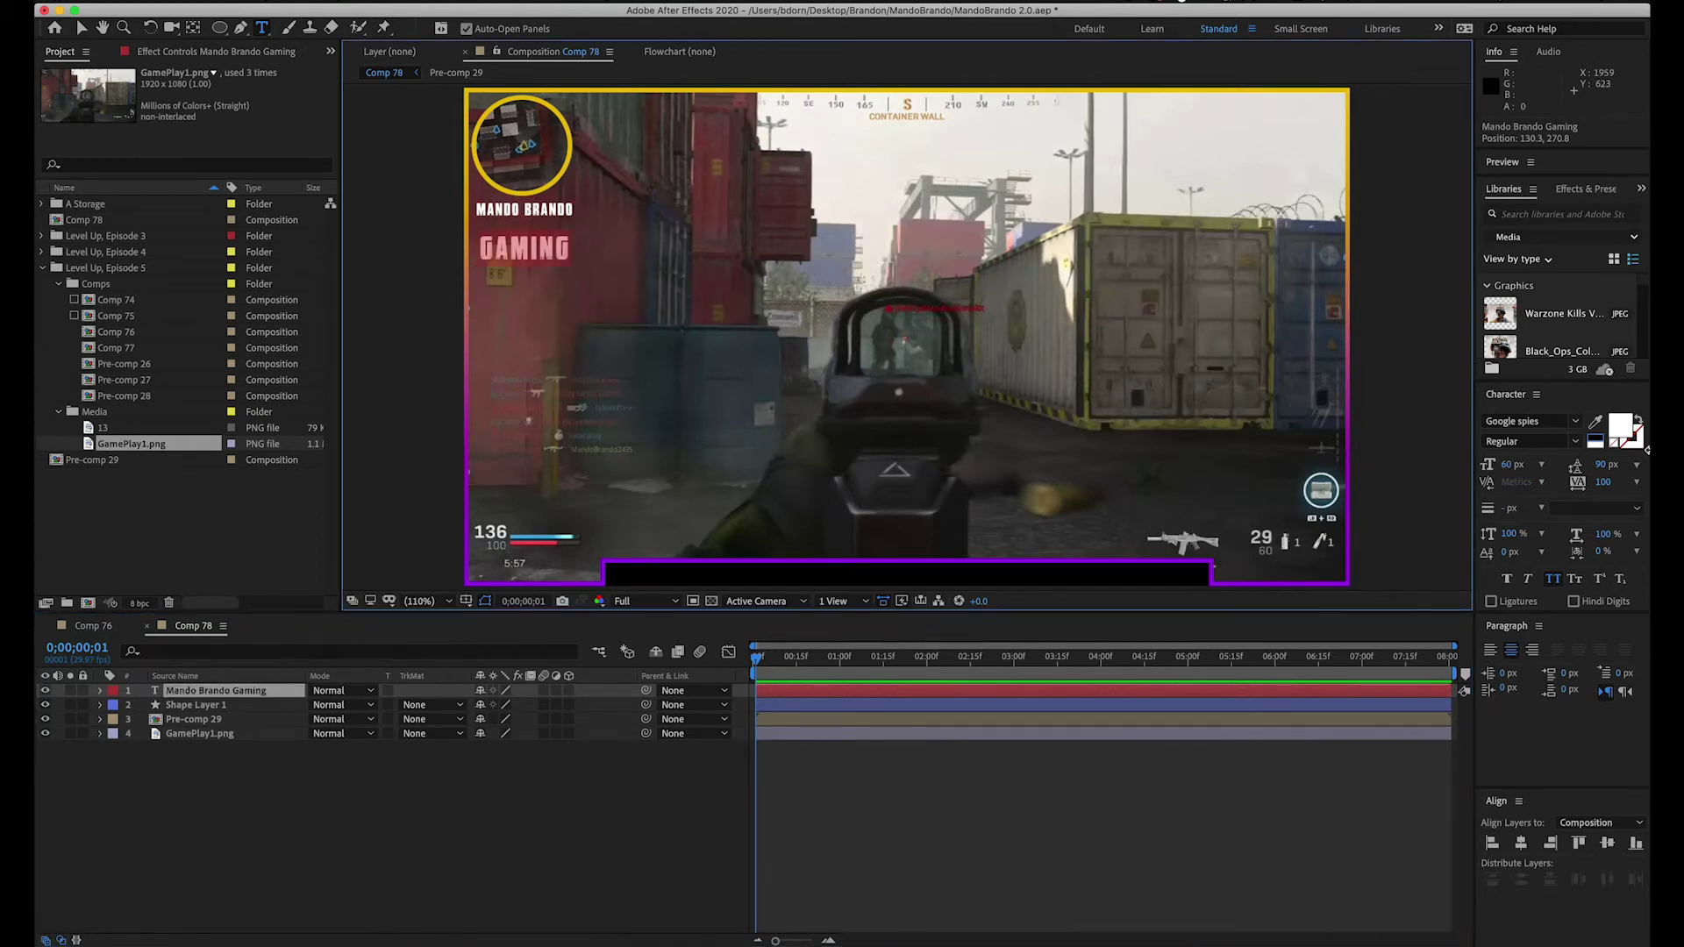
click(1521, 466)
text(62)
key(Return)
key(Up)
key(Up)
key(v)
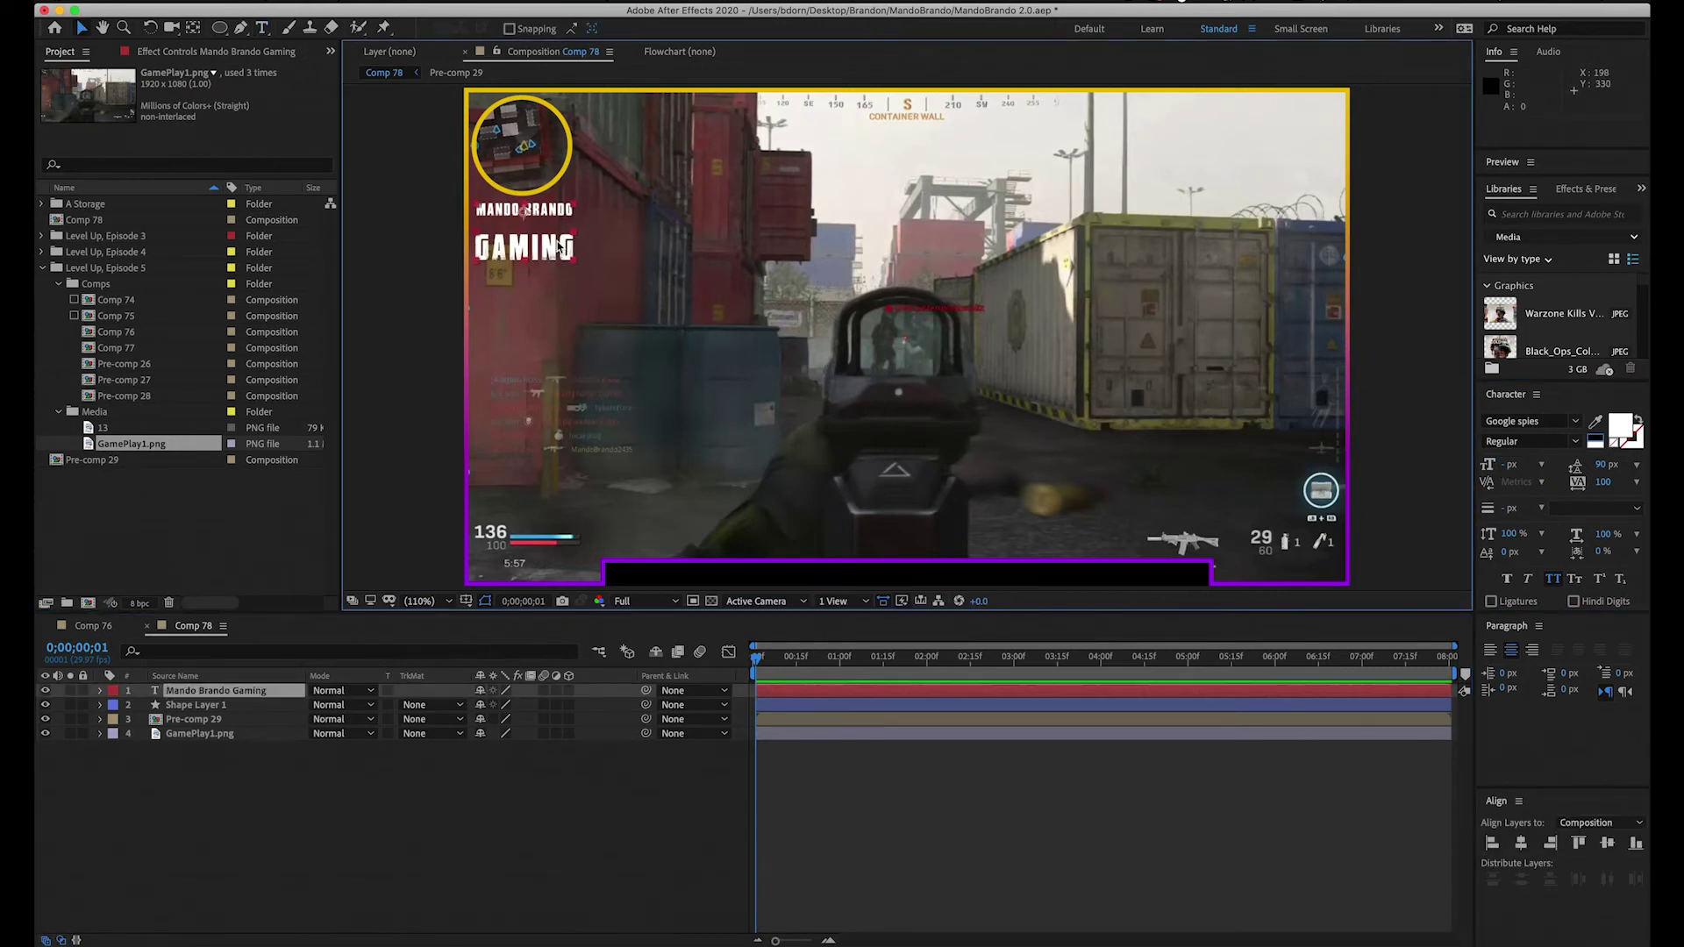
Step: Set the title's leading to 67 px to bring its two lines closer together
click(1605, 464)
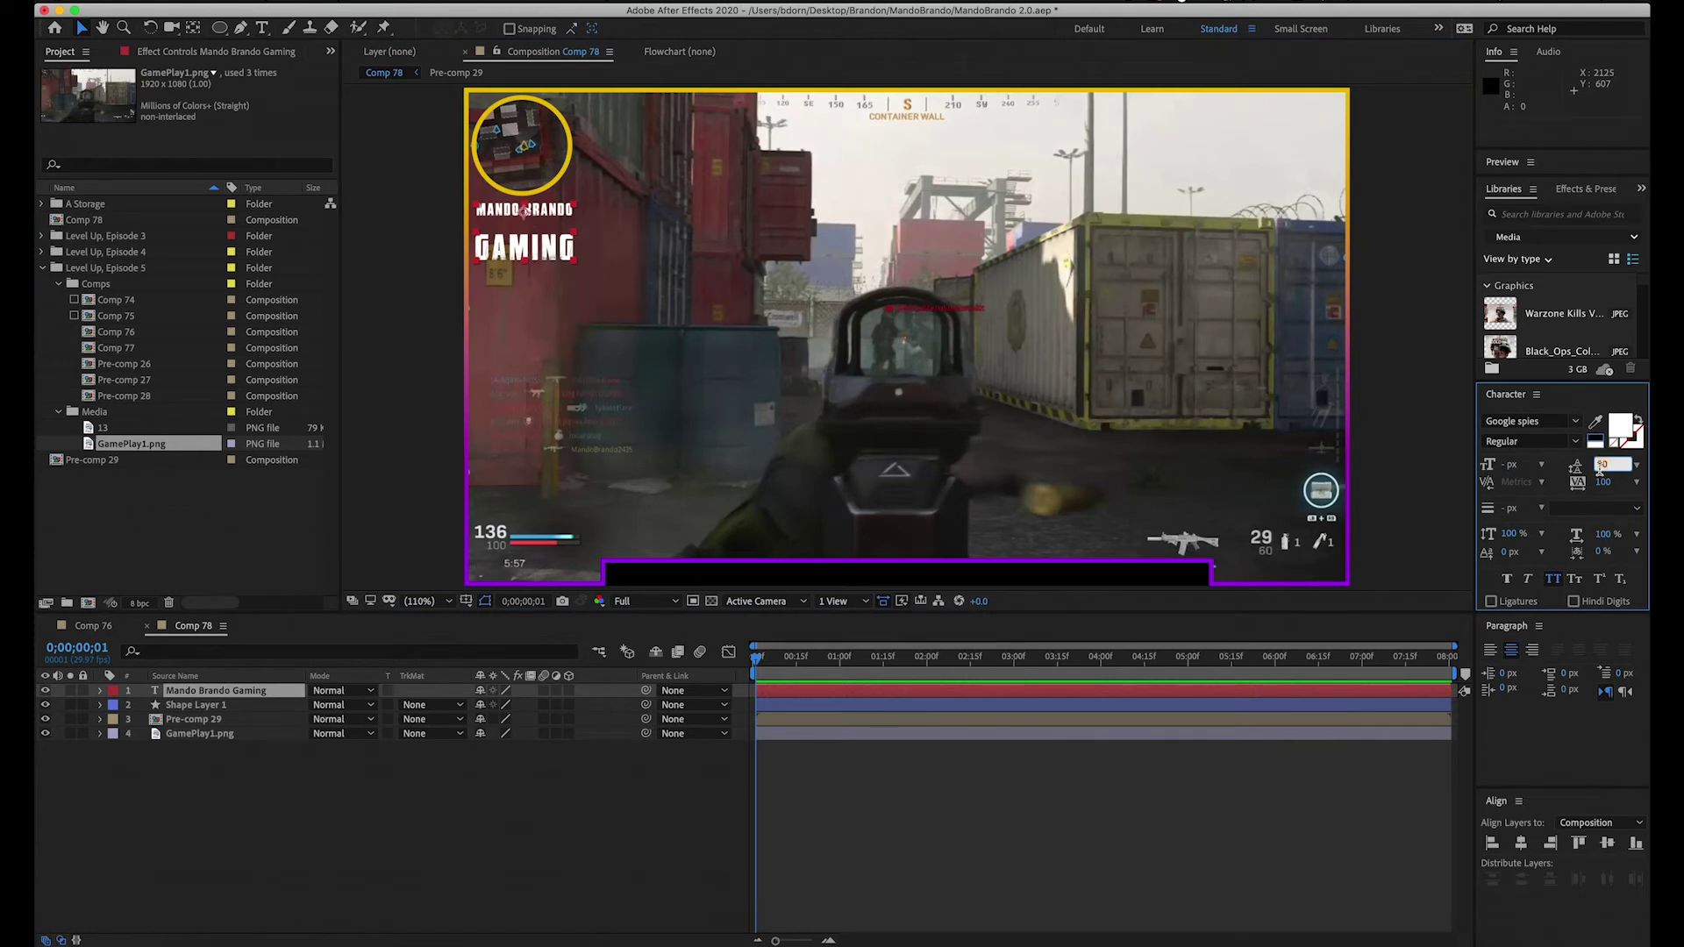
key(shift+Down)
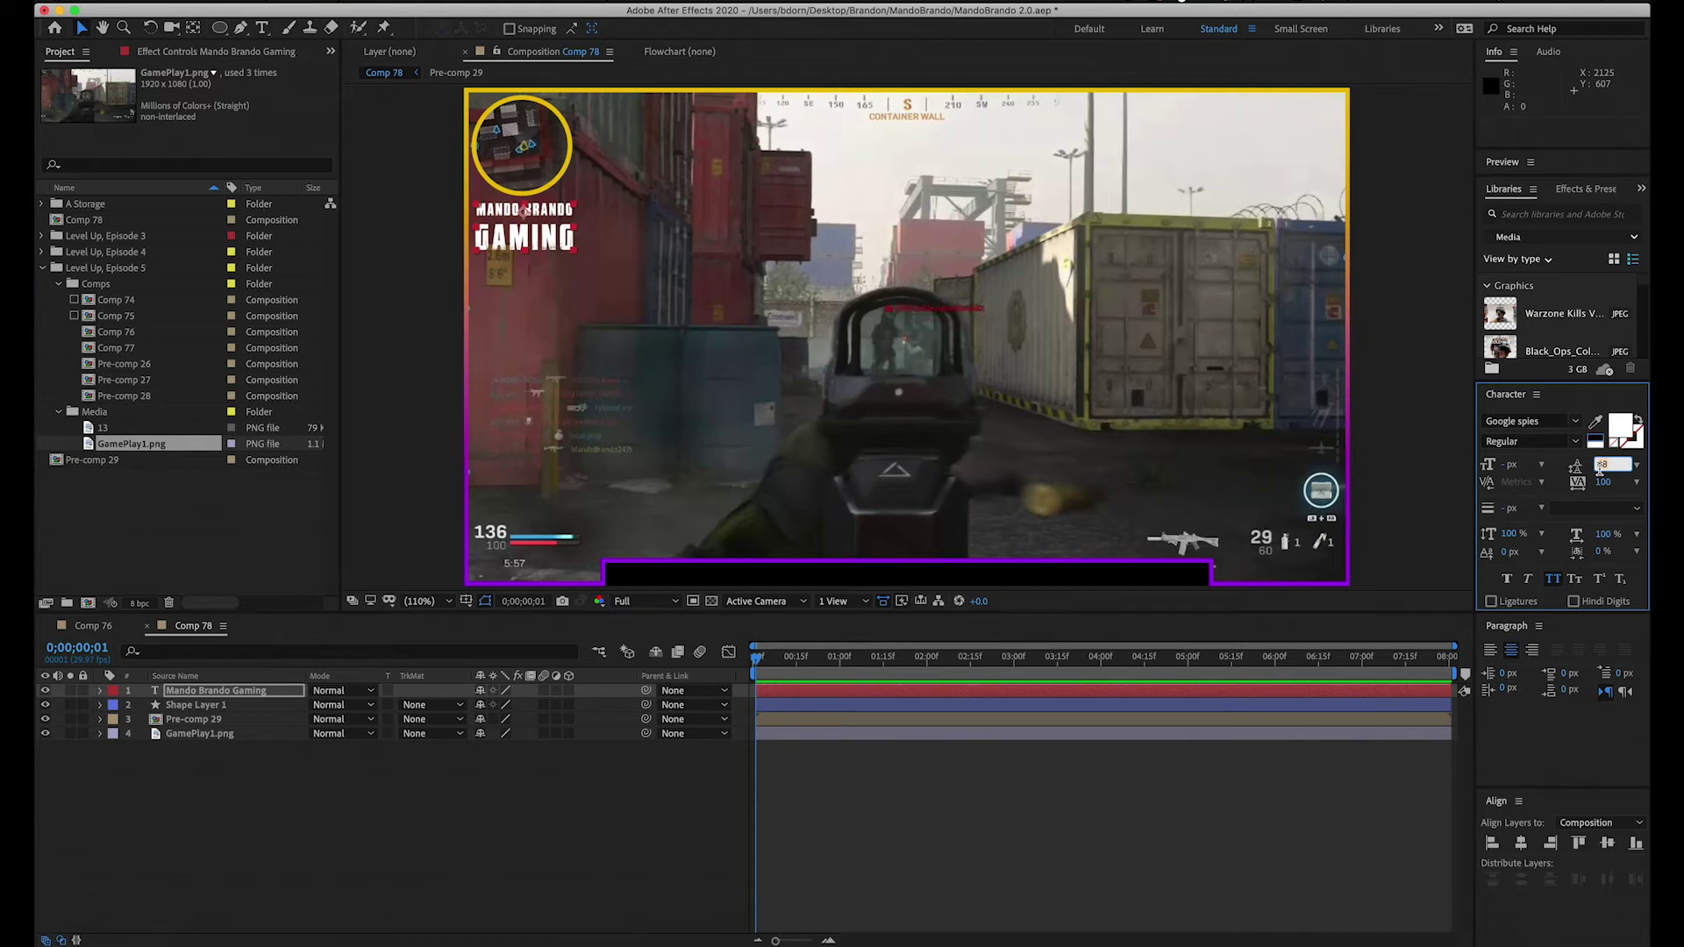
click(618, 772)
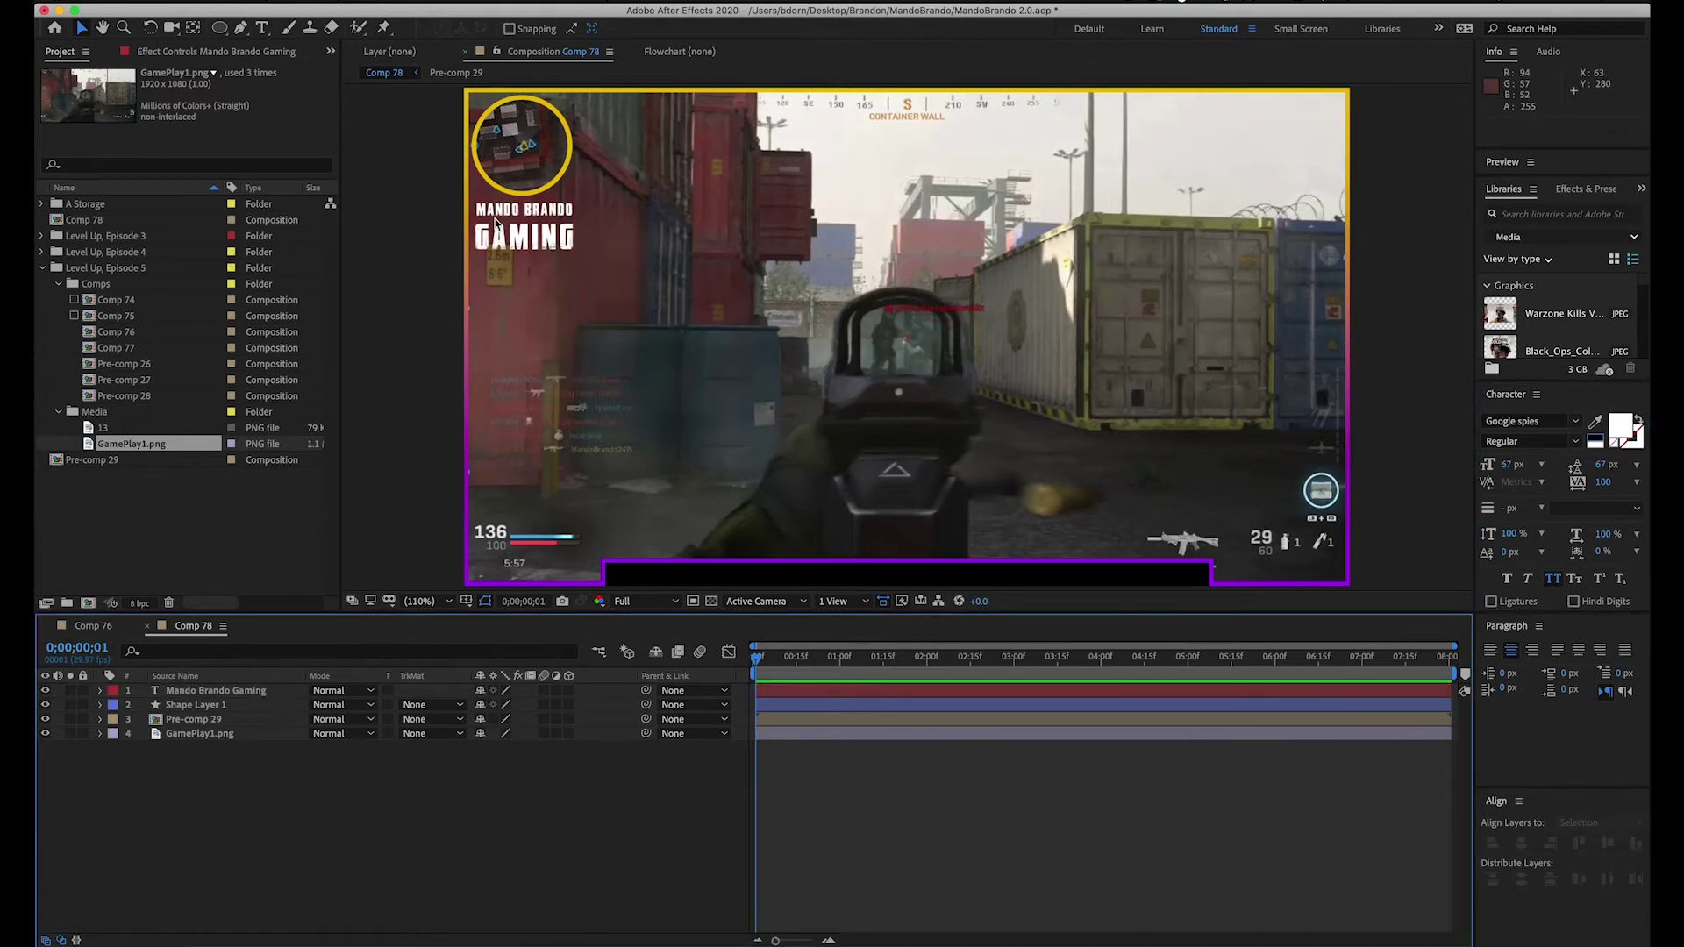
Step: Change the title's fill color to the overlay's yellow, sampled near the top of the minimap ring
click(548, 215)
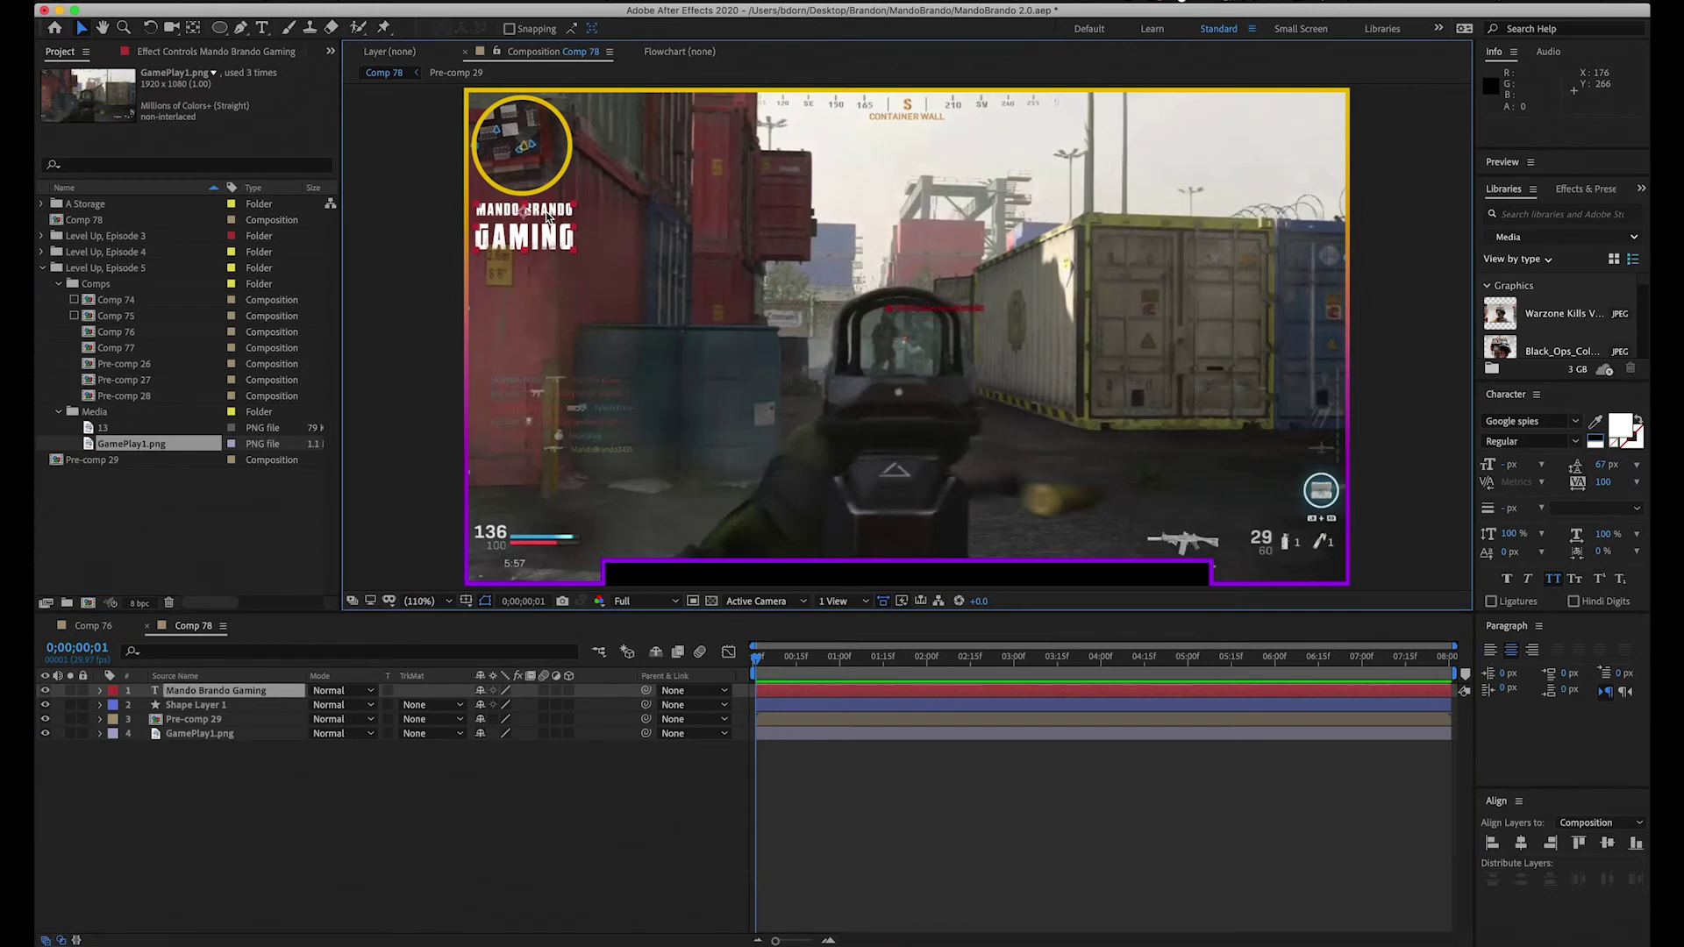
click(1594, 427)
click(559, 101)
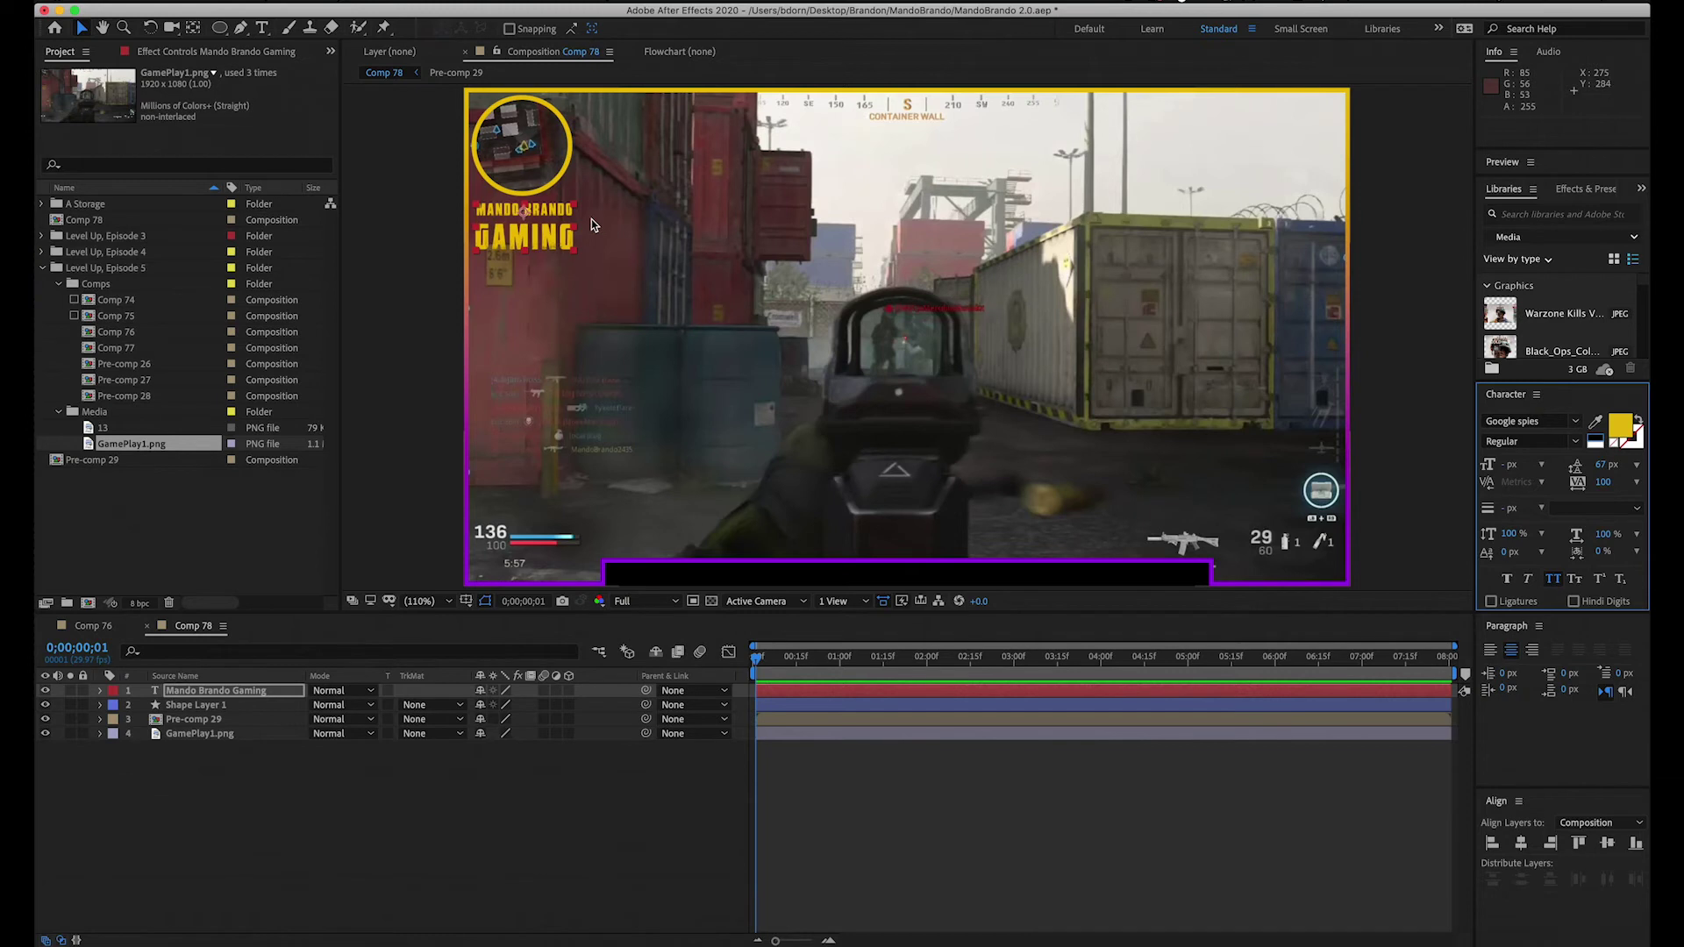
Step: Add a Drop Shadow layer style to the title and collapse the layer's properties
click(528, 216)
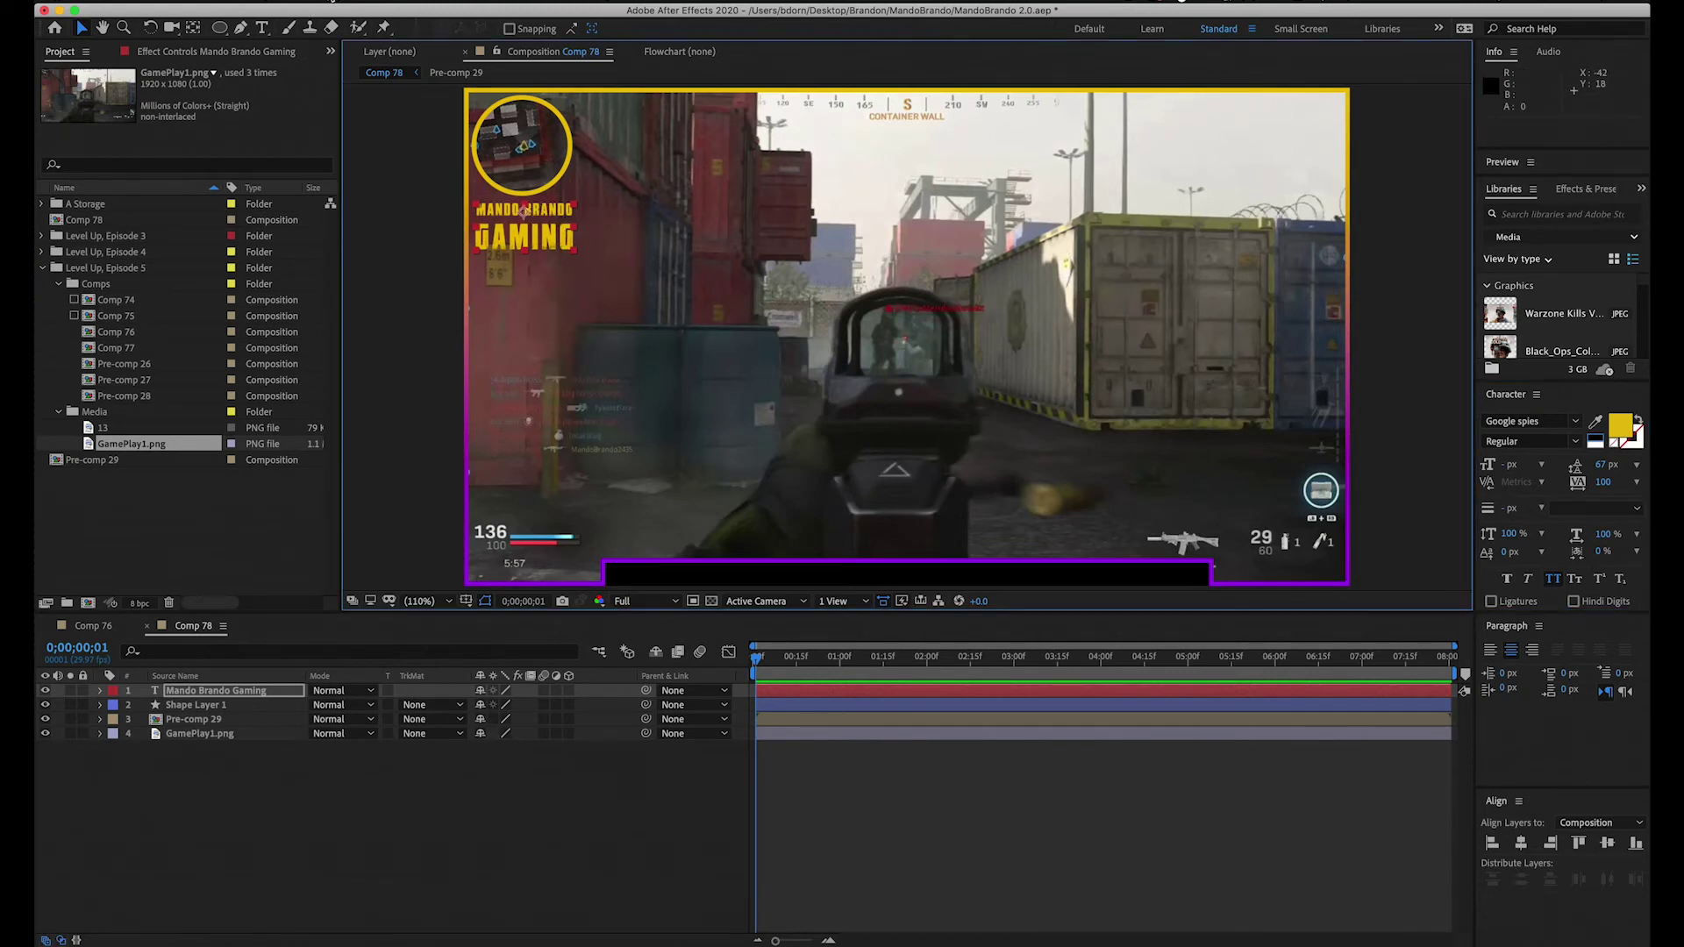
click(338, 3)
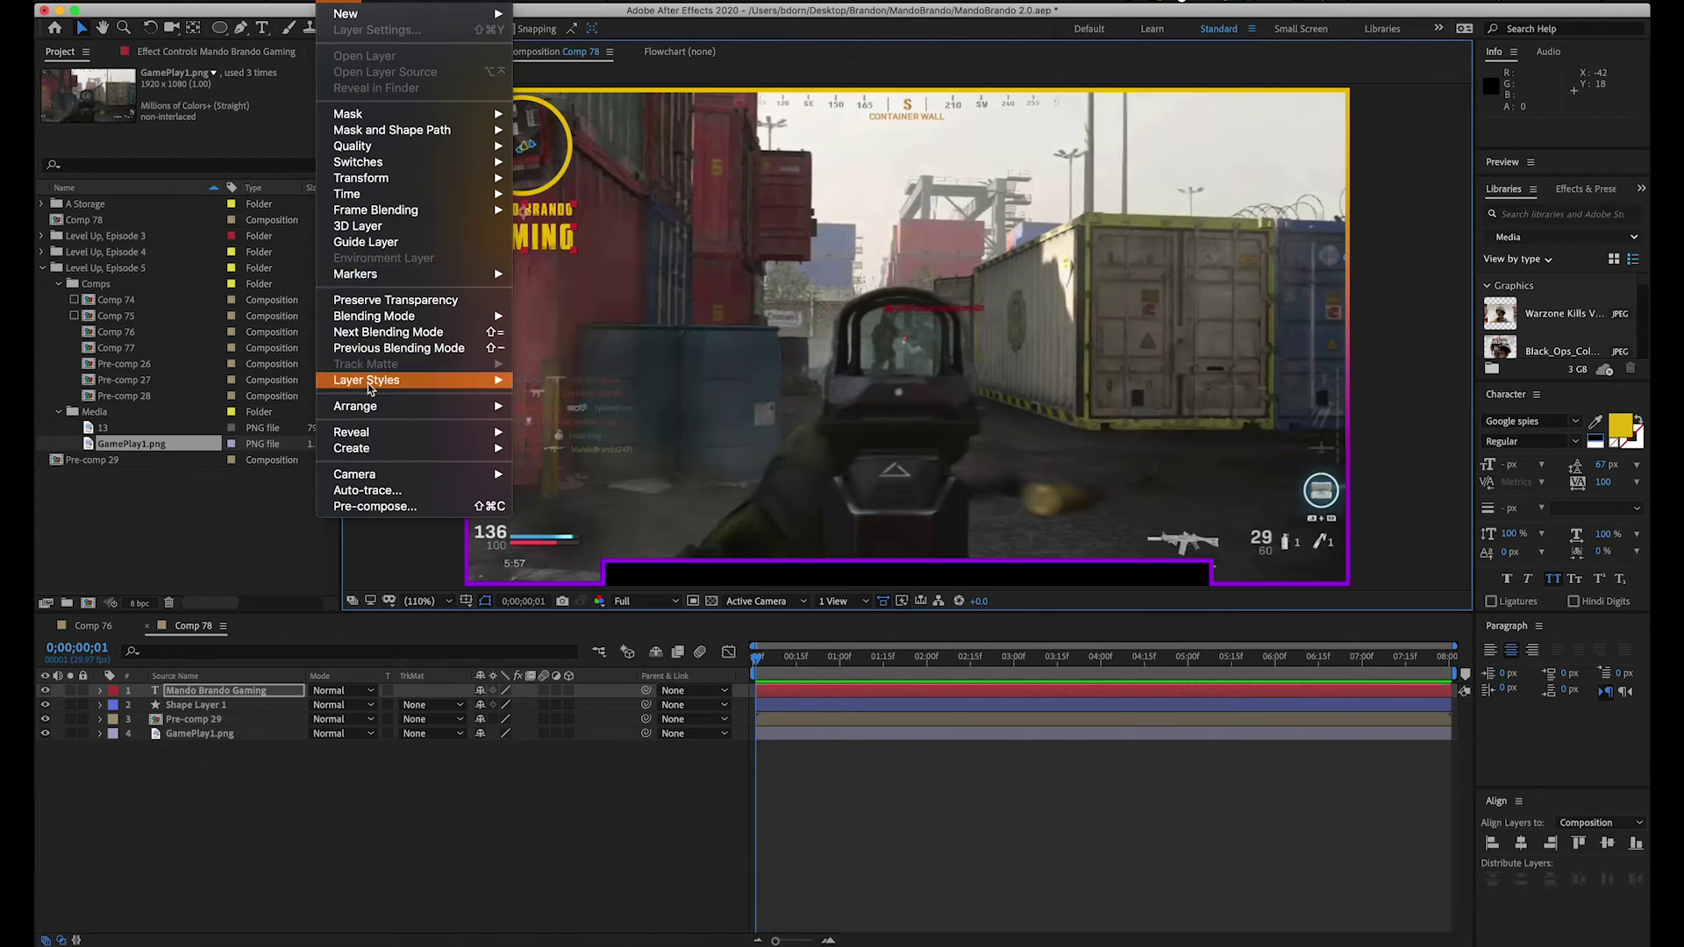
mouse_move(380, 388)
click(567, 437)
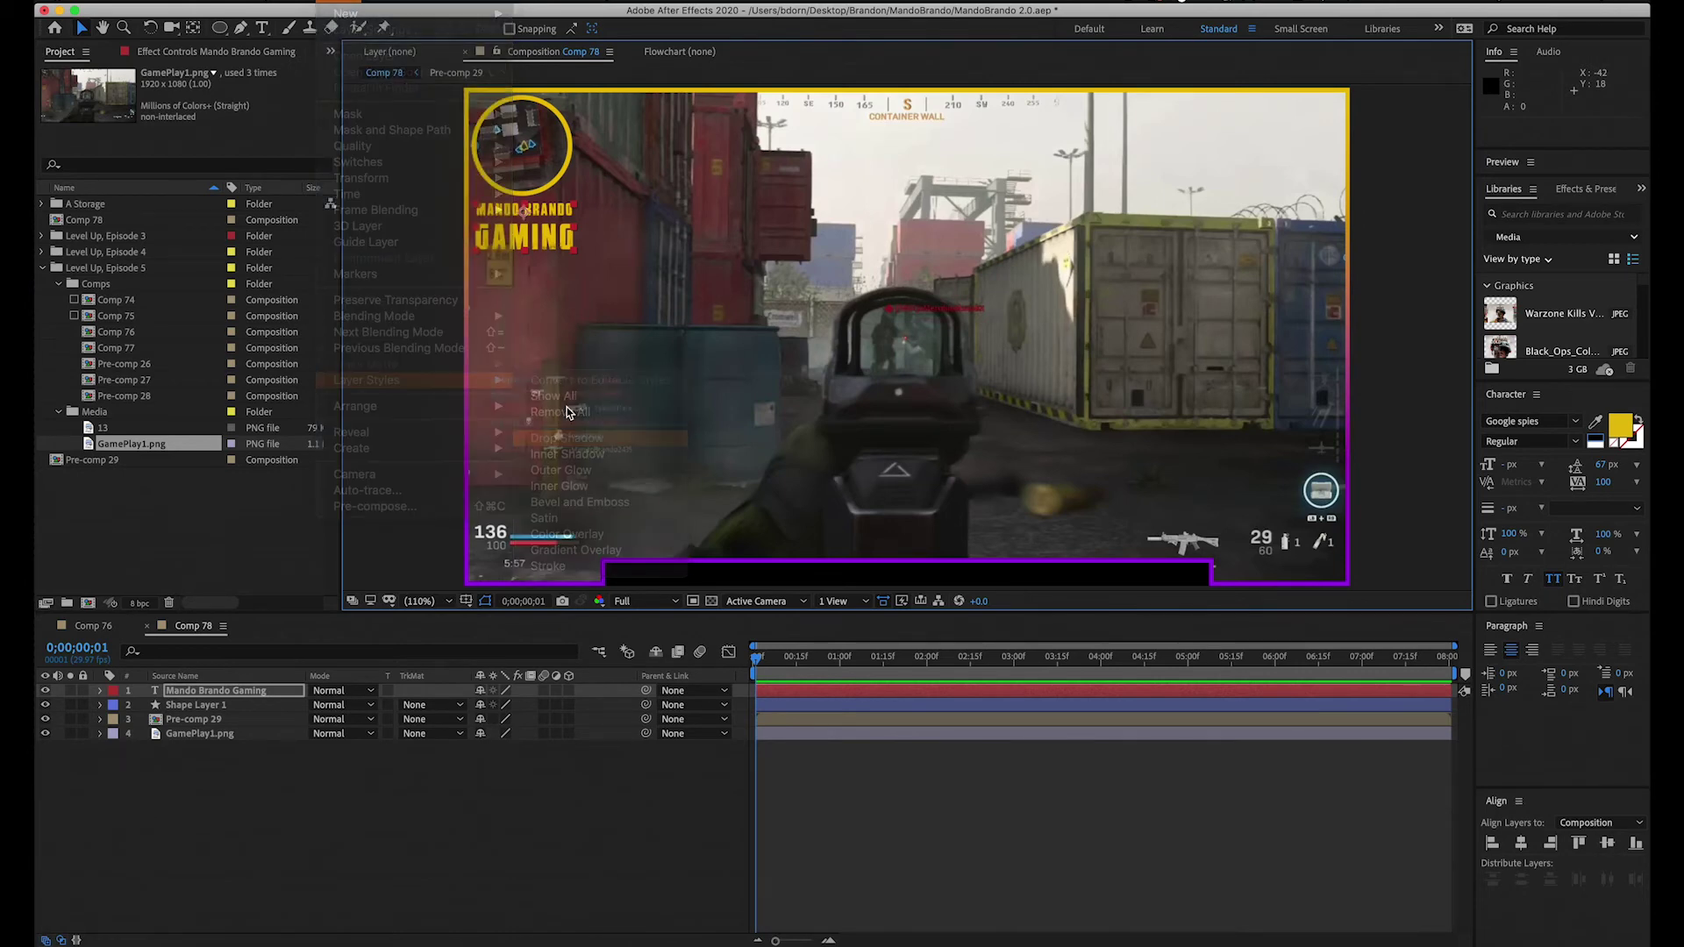
click(101, 690)
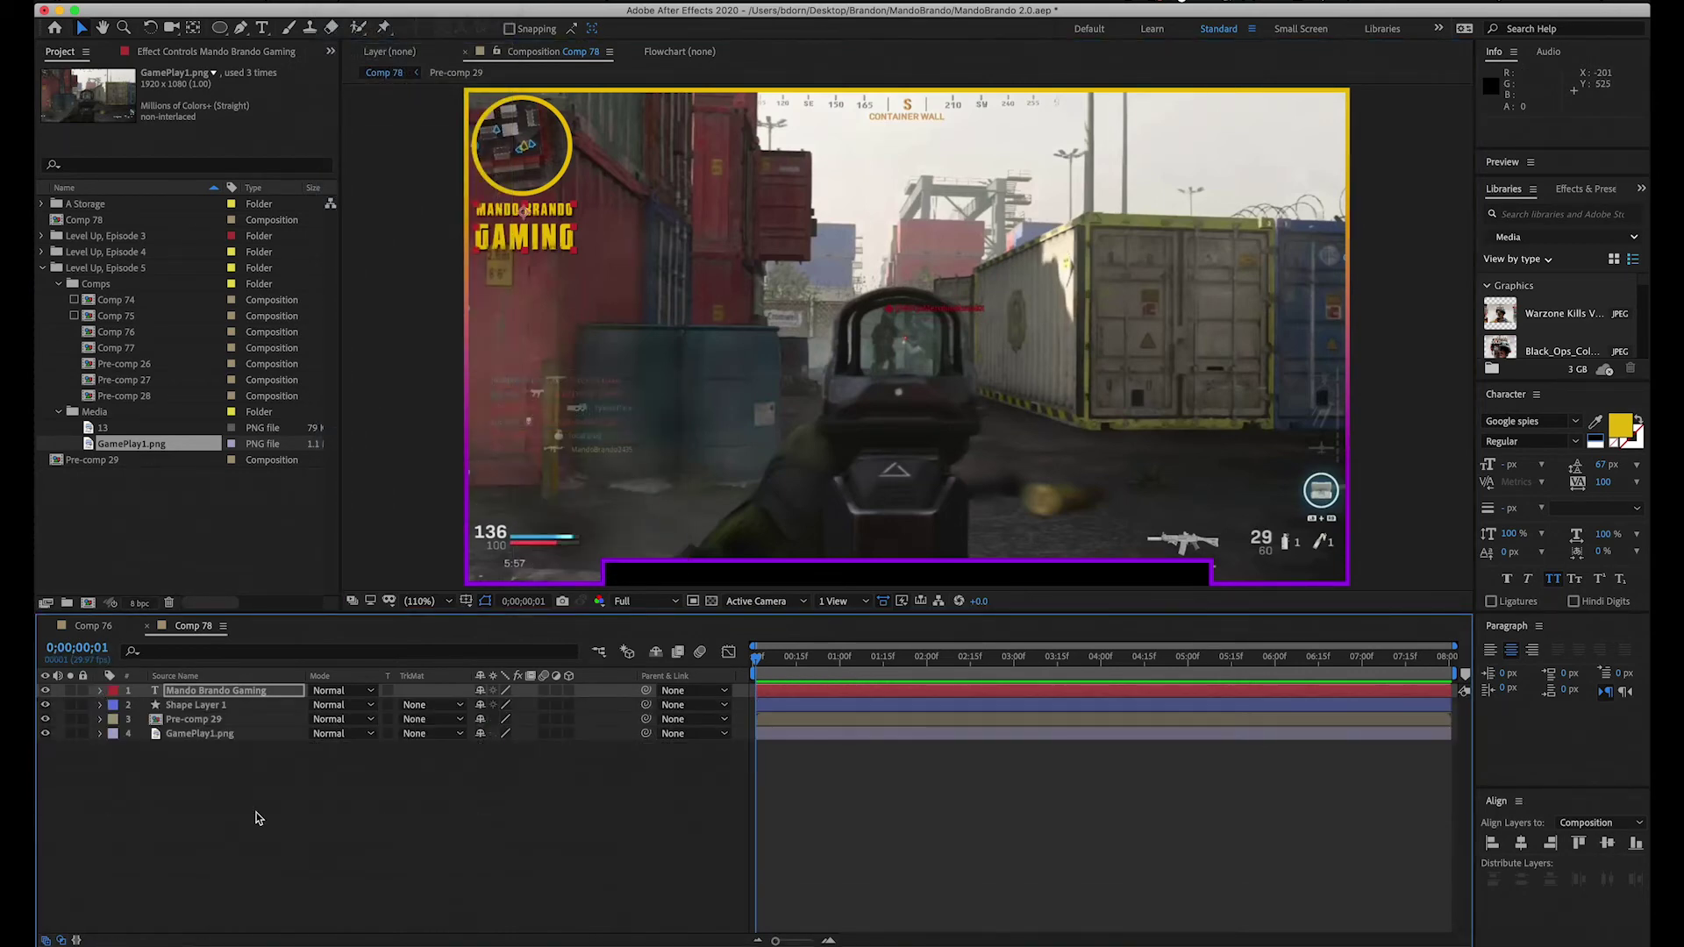
click(267, 825)
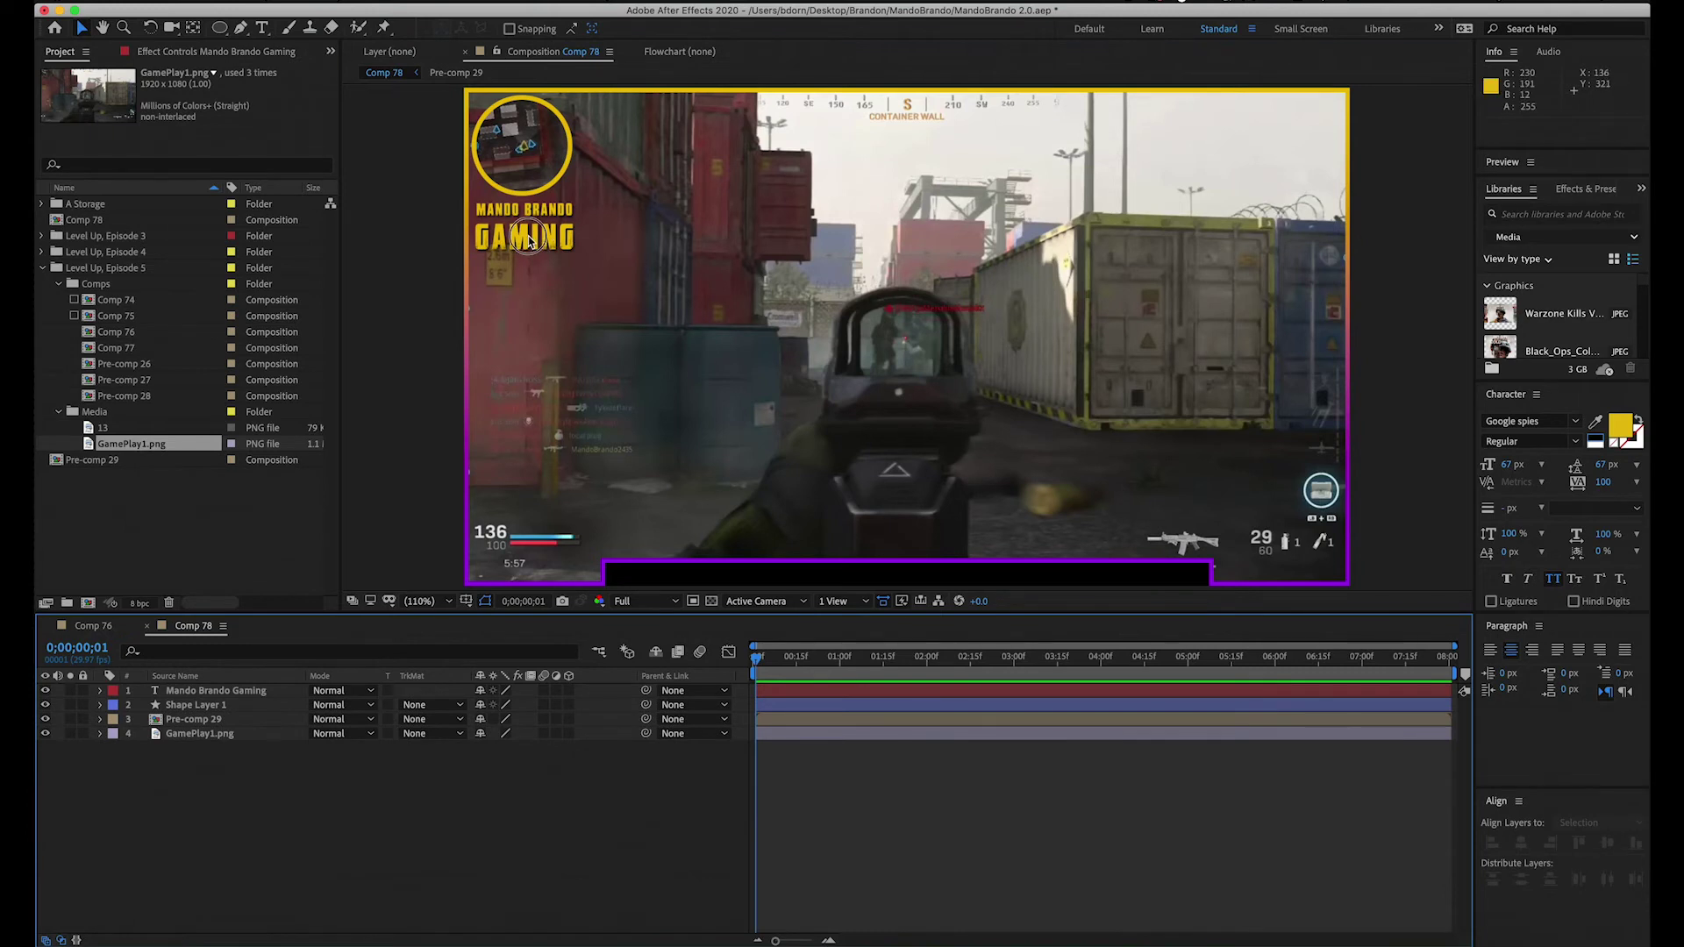
Step: Copy the Drop Shadow layer style from the "Mando Brando Gaming" title layer and collapse its properties
click(132, 690)
click(101, 690)
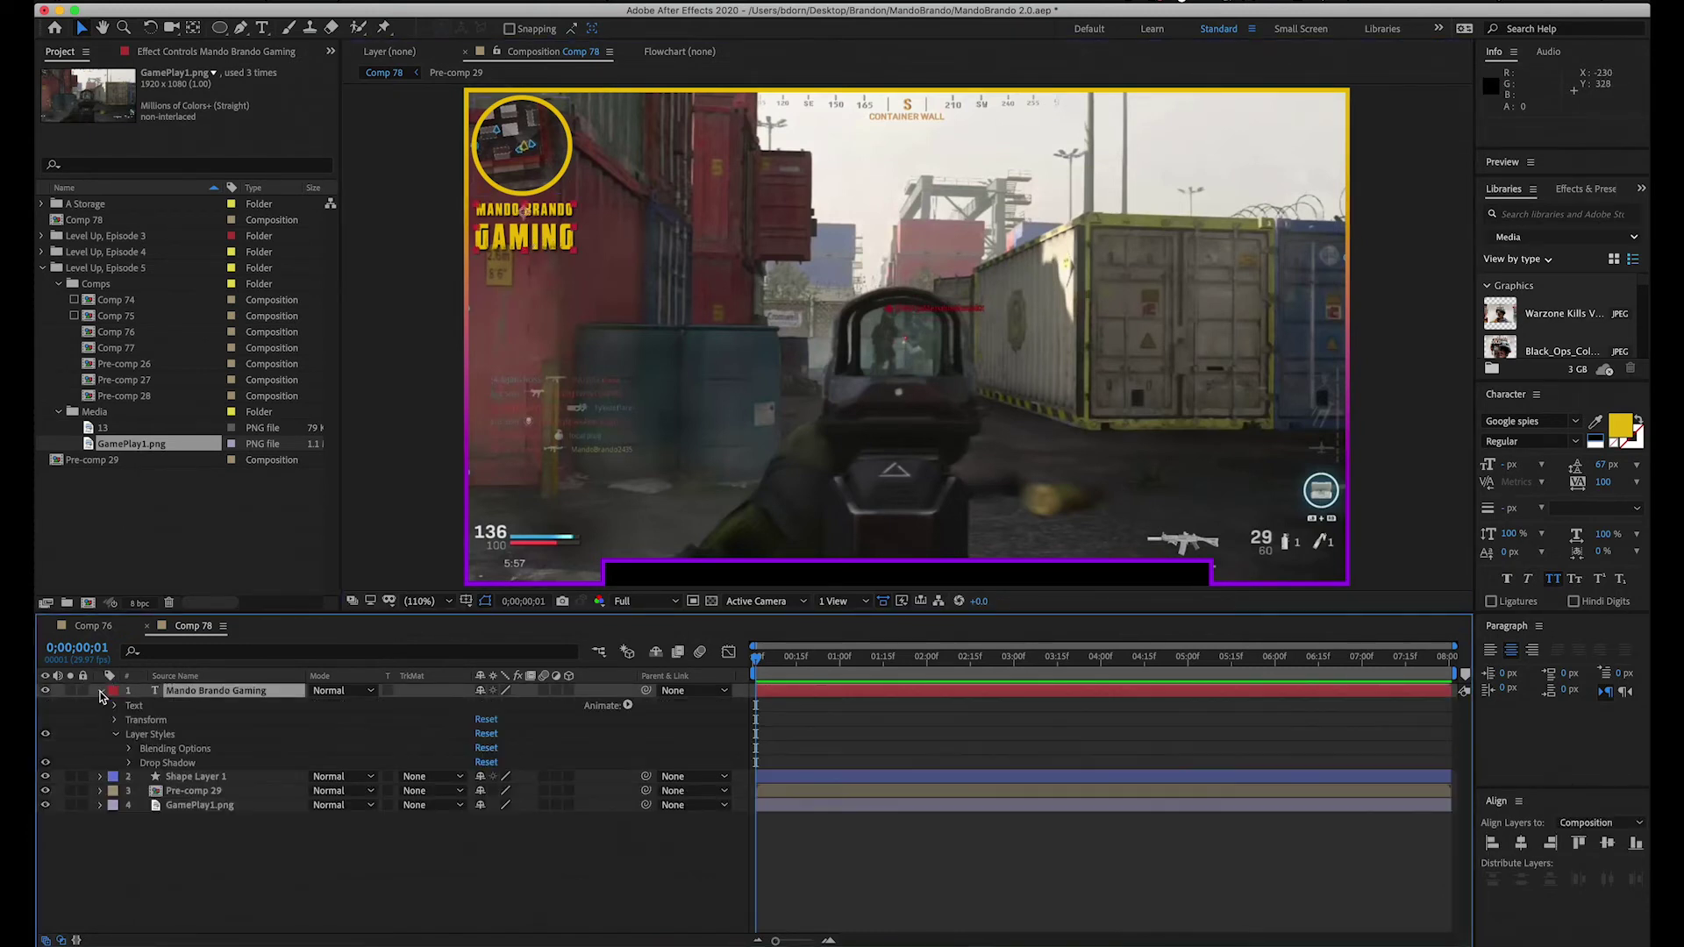
click(167, 763)
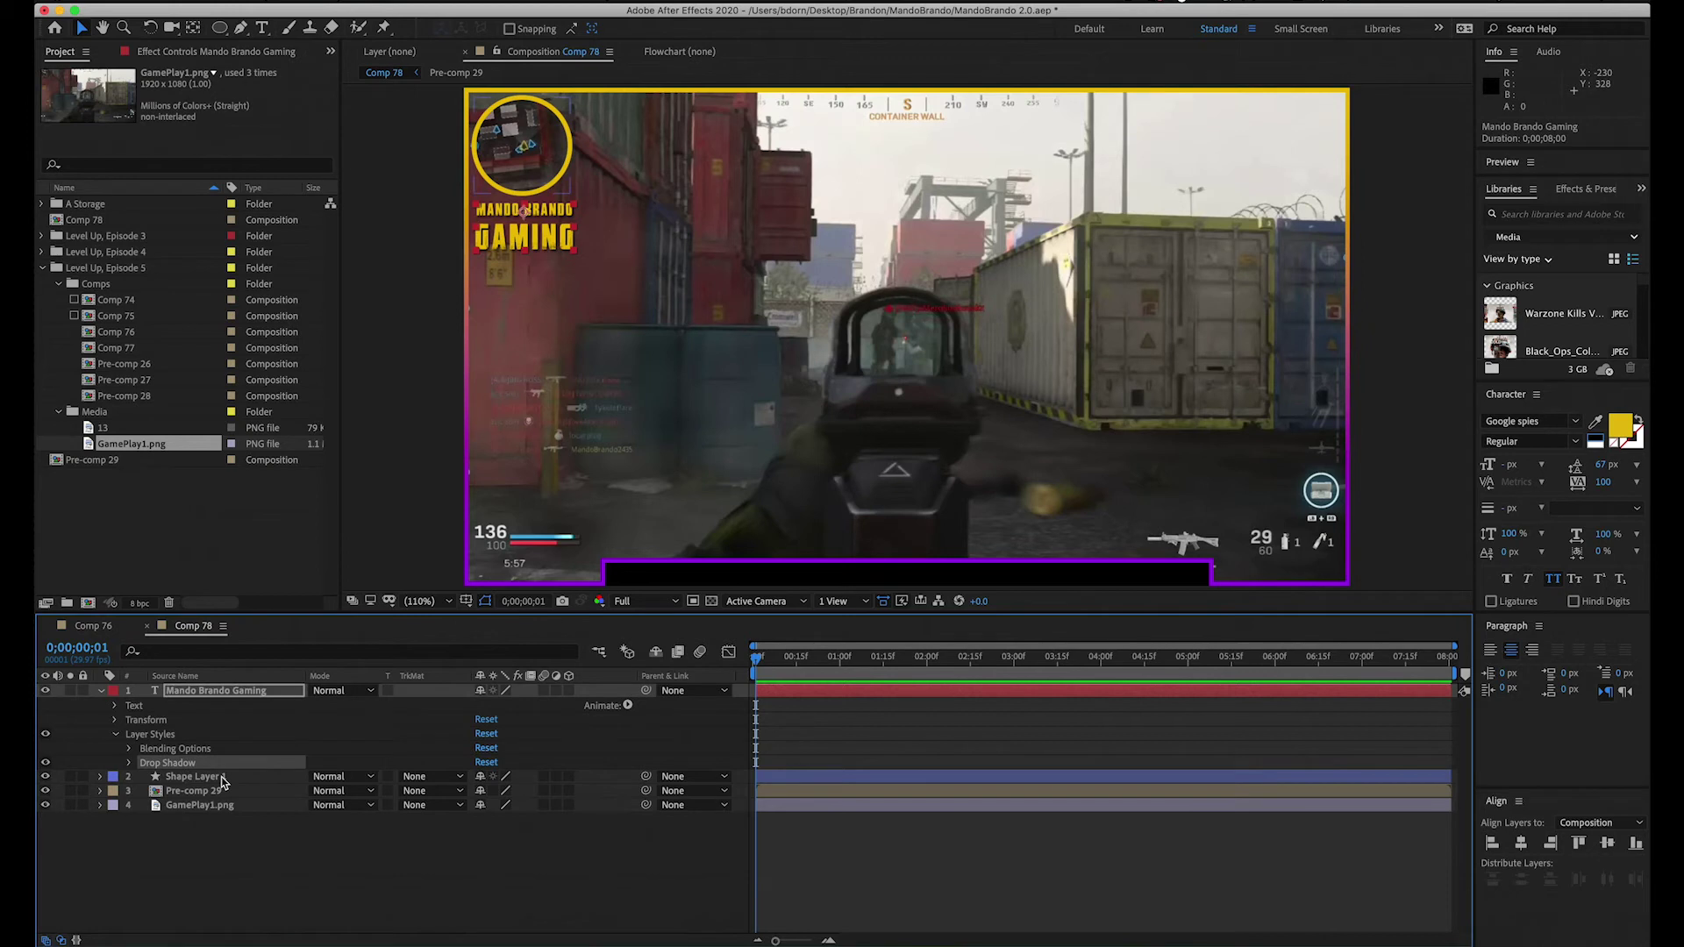
click(101, 690)
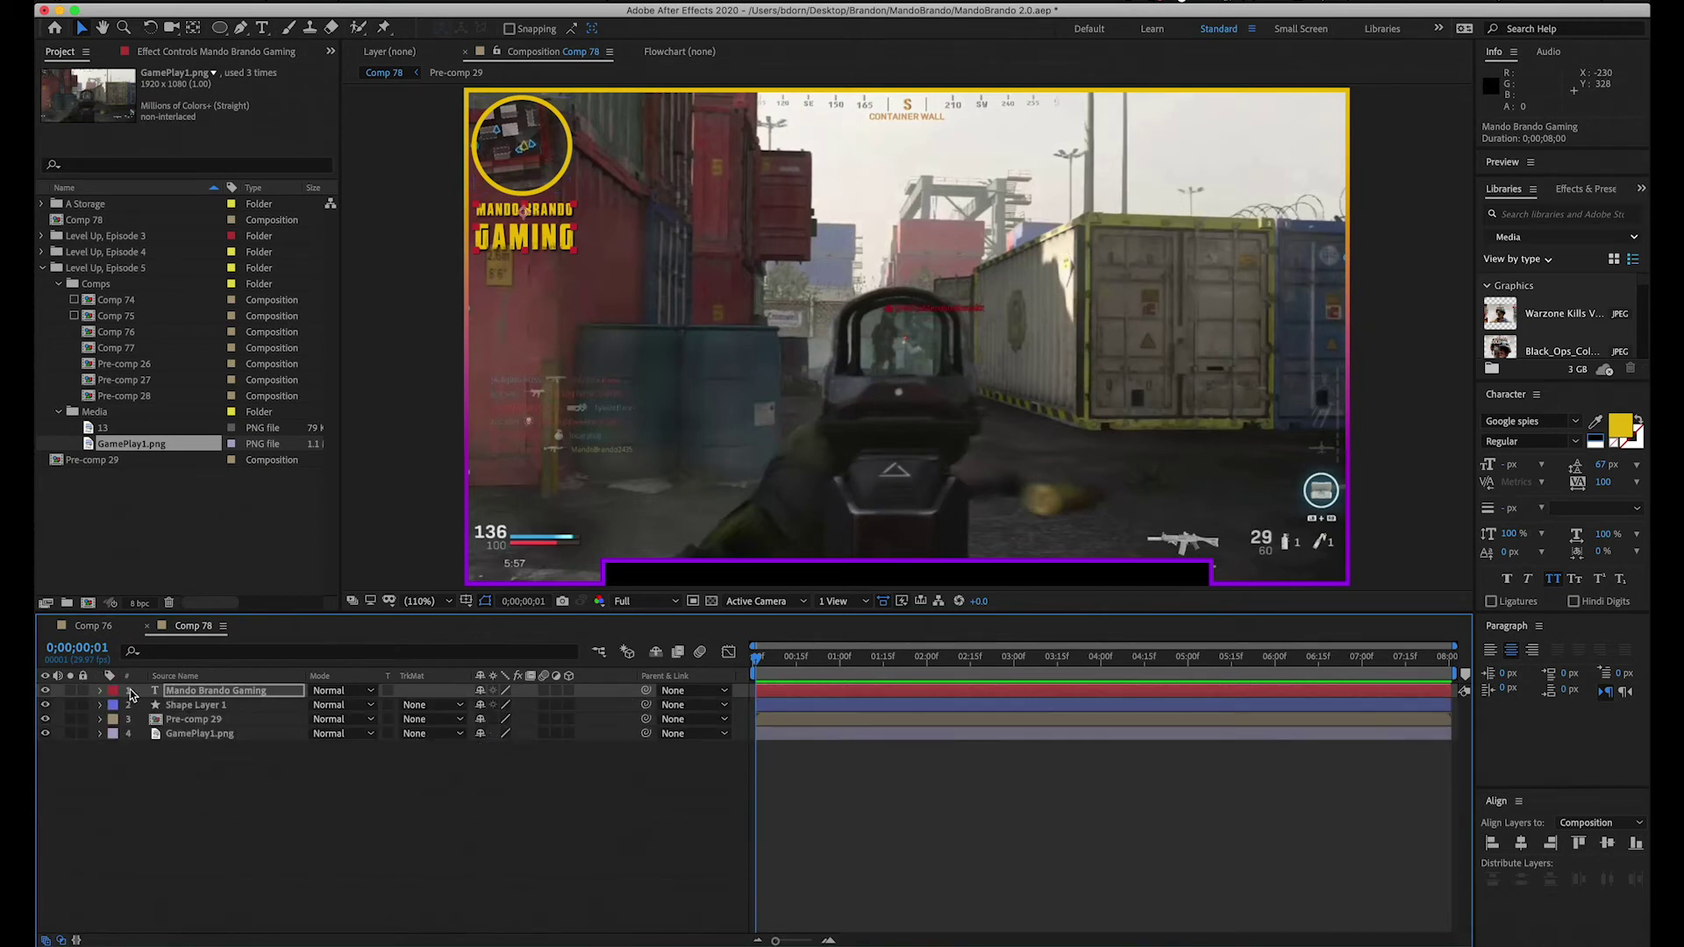
Step: Paste the title's layer style onto Shape Layer 1 and Pre-comp 29, then collapse both layers
click(201, 707)
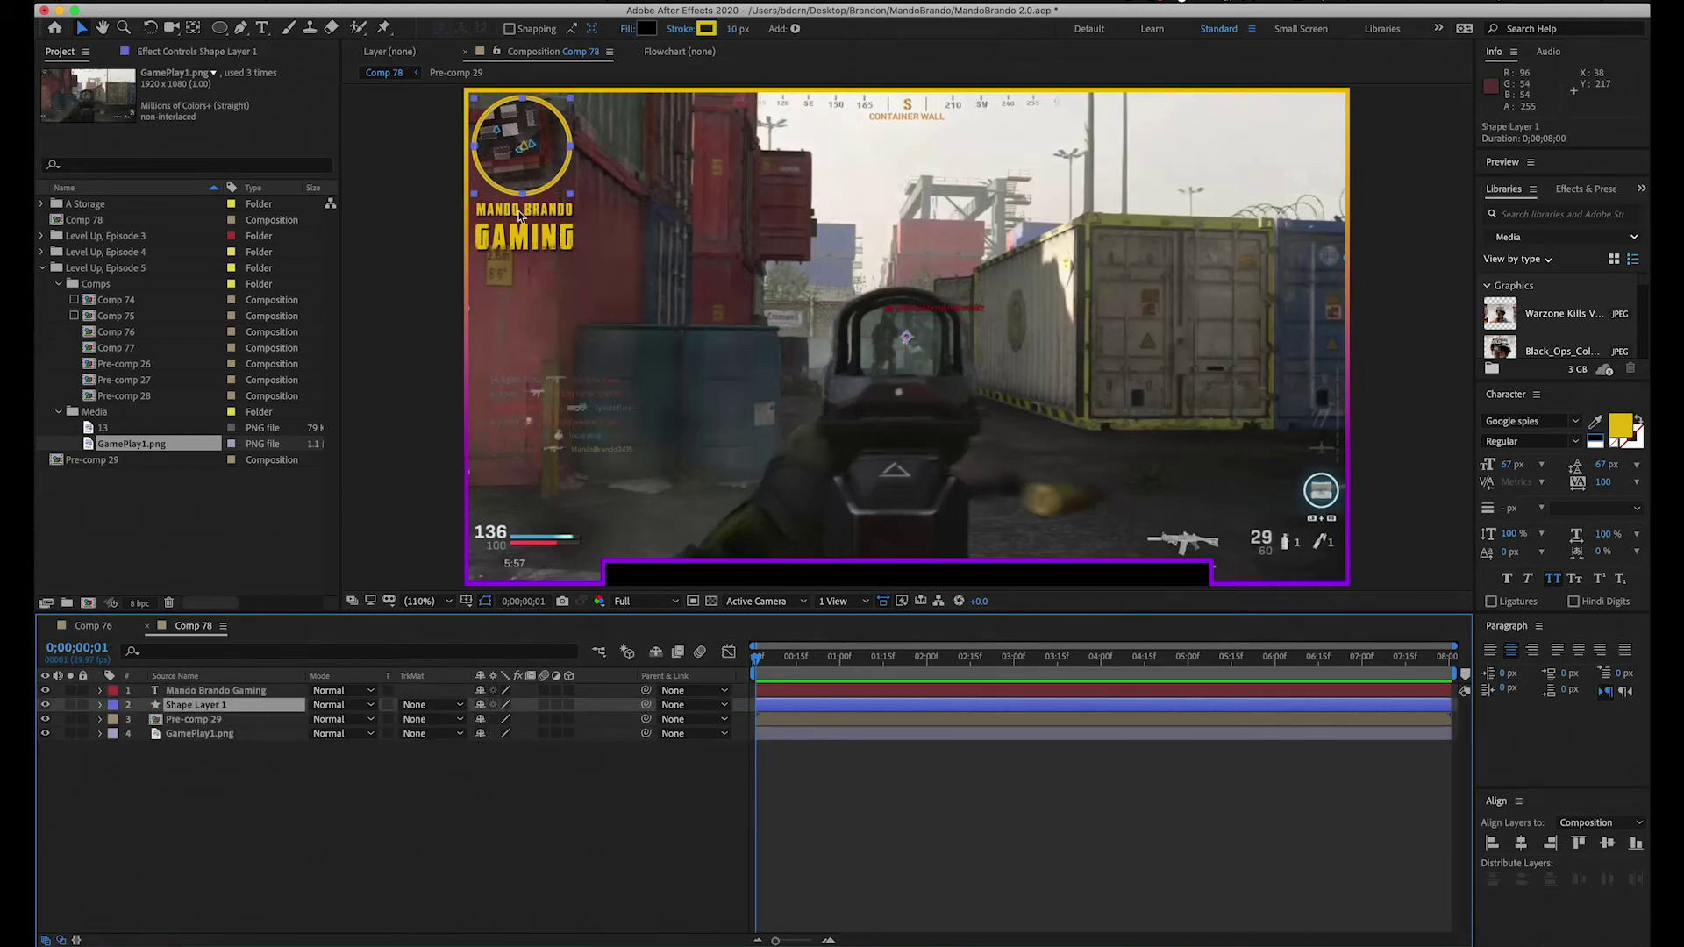
key(ctrl+grave)
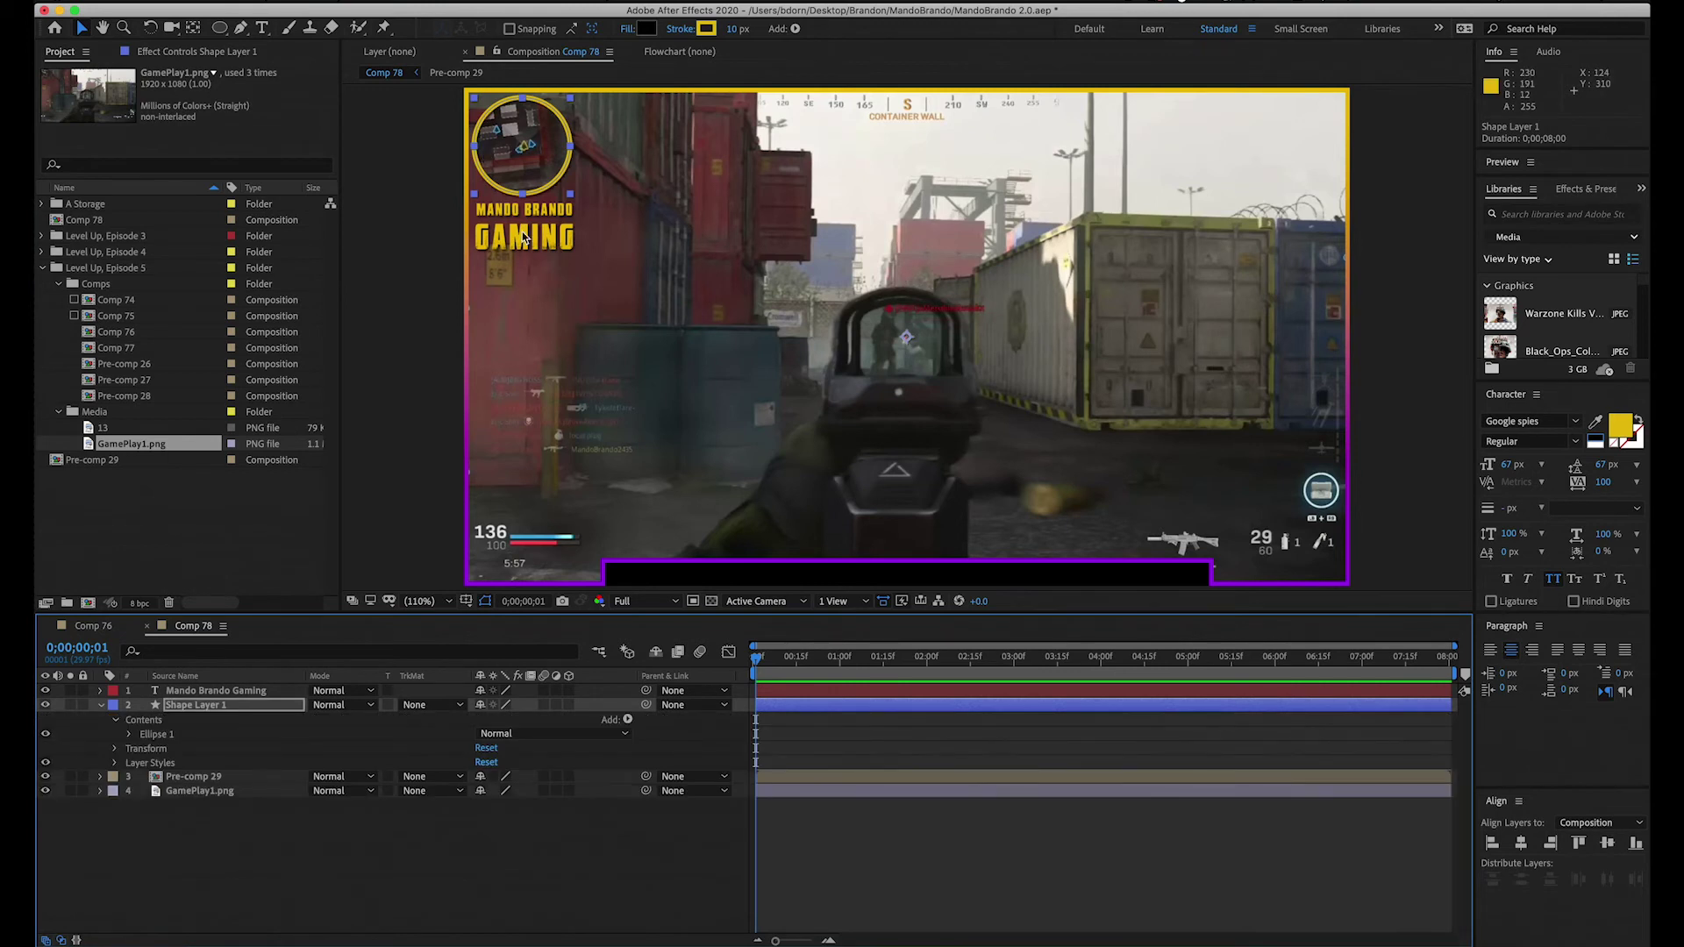
click(101, 704)
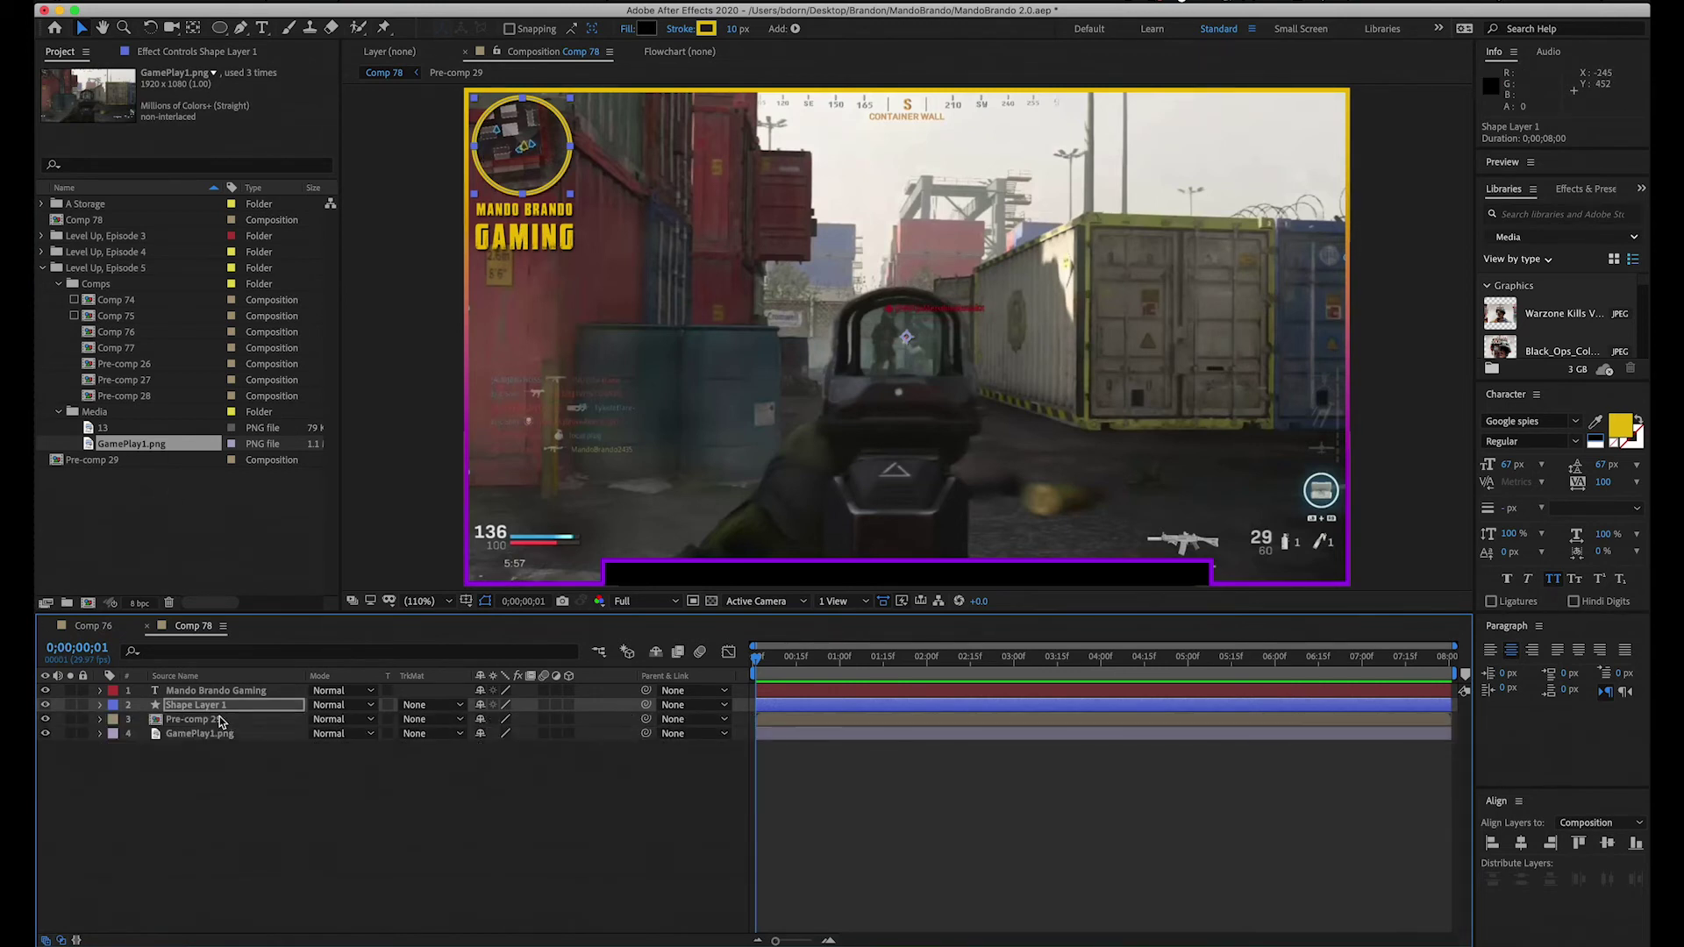
click(219, 720)
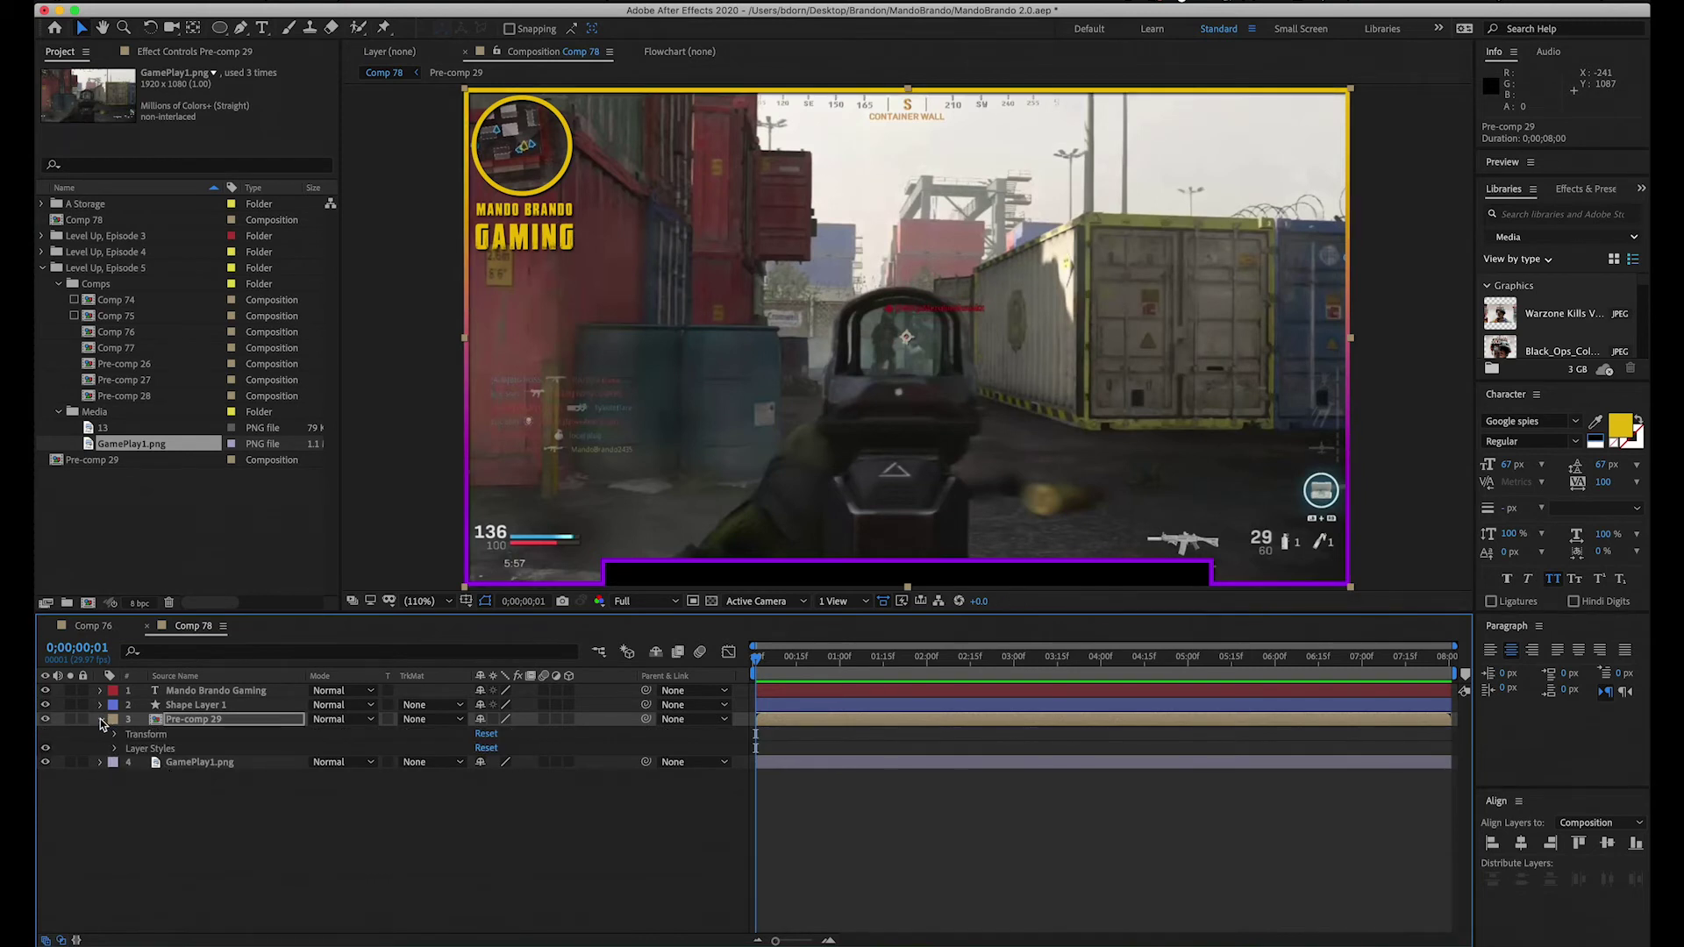
click(226, 824)
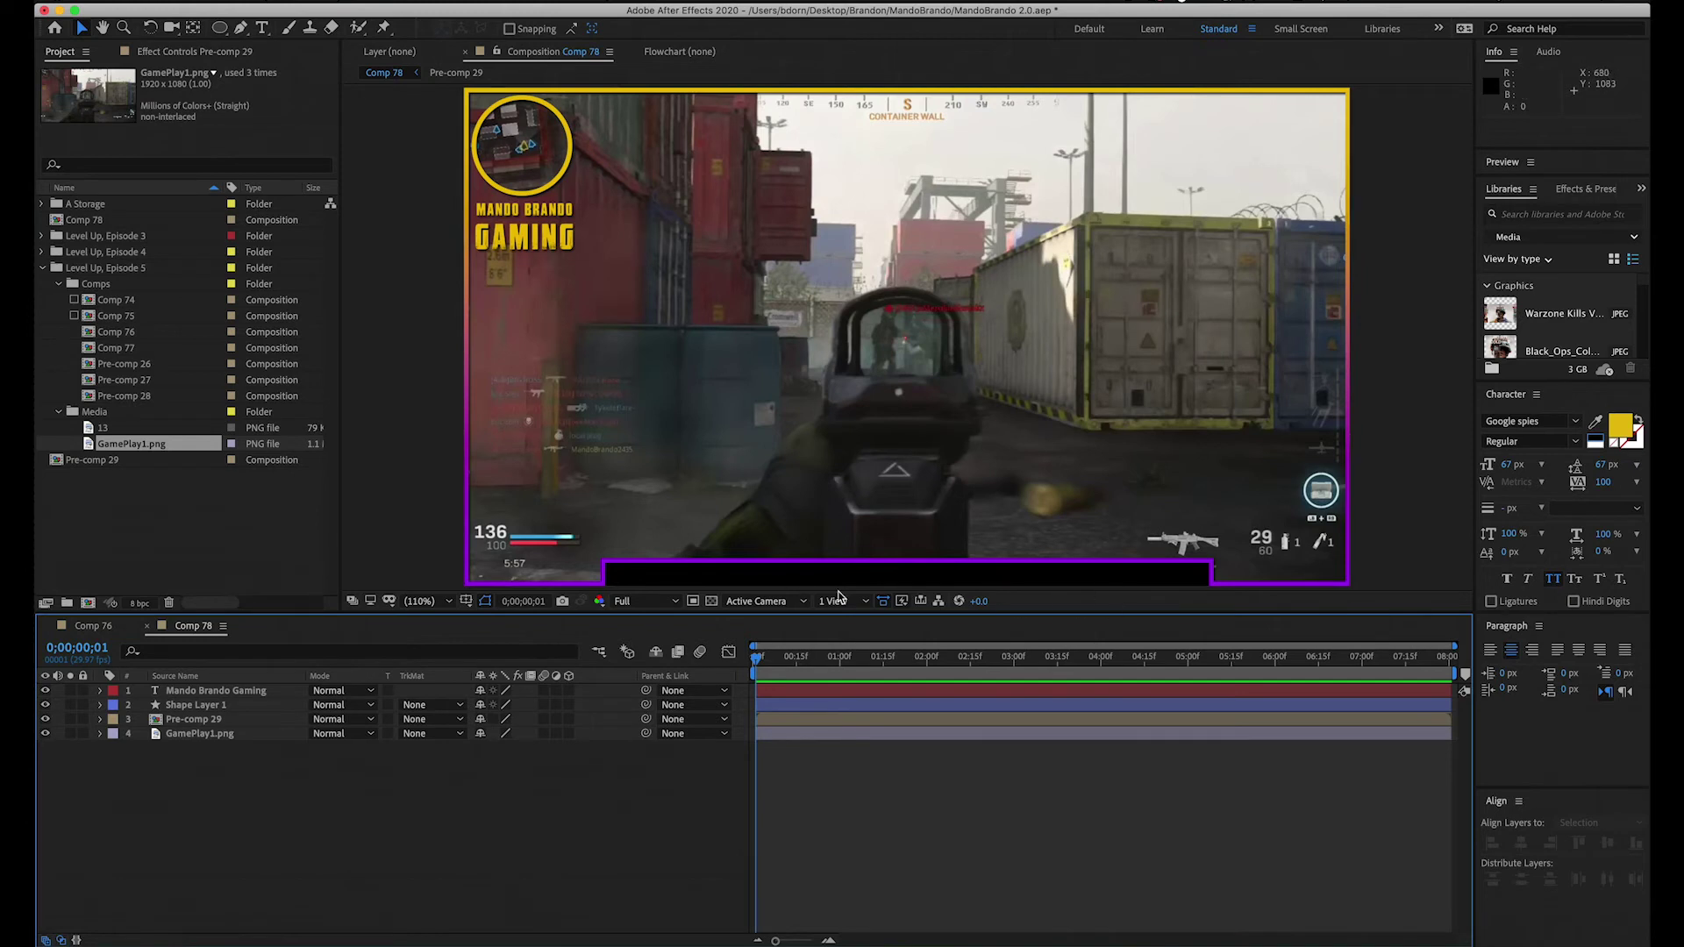
Step: Add a text layer near the frame's center containing a long horizontal row of repeated letter "i" characters
click(261, 28)
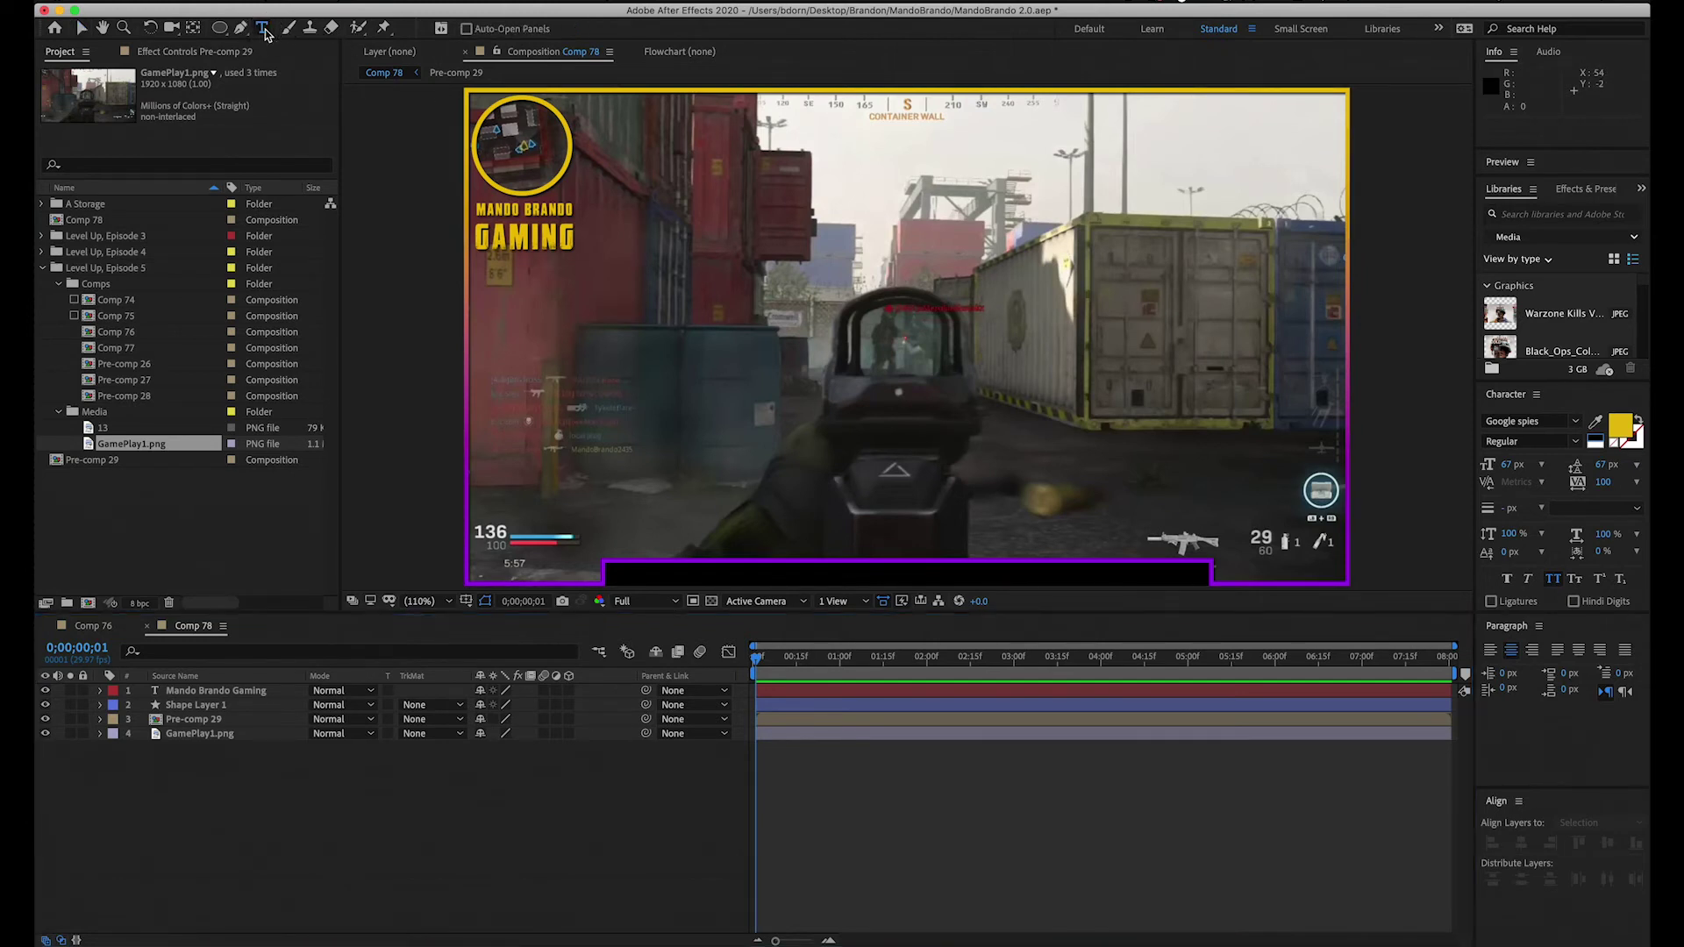
click(867, 431)
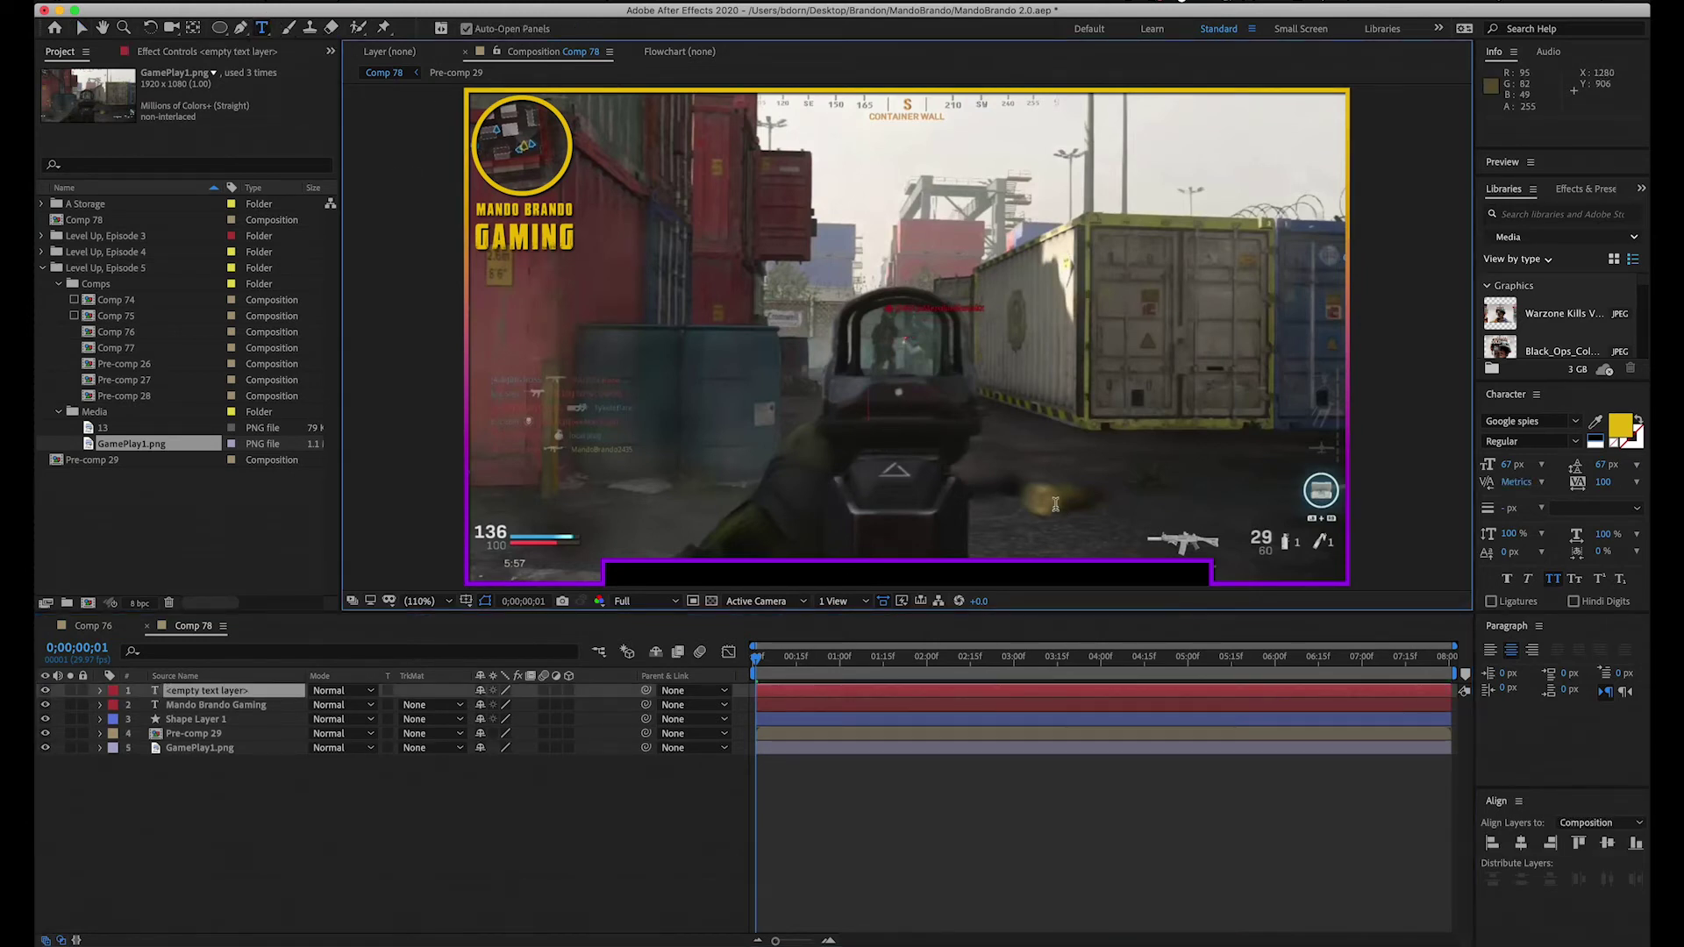
text(iiiiiii)
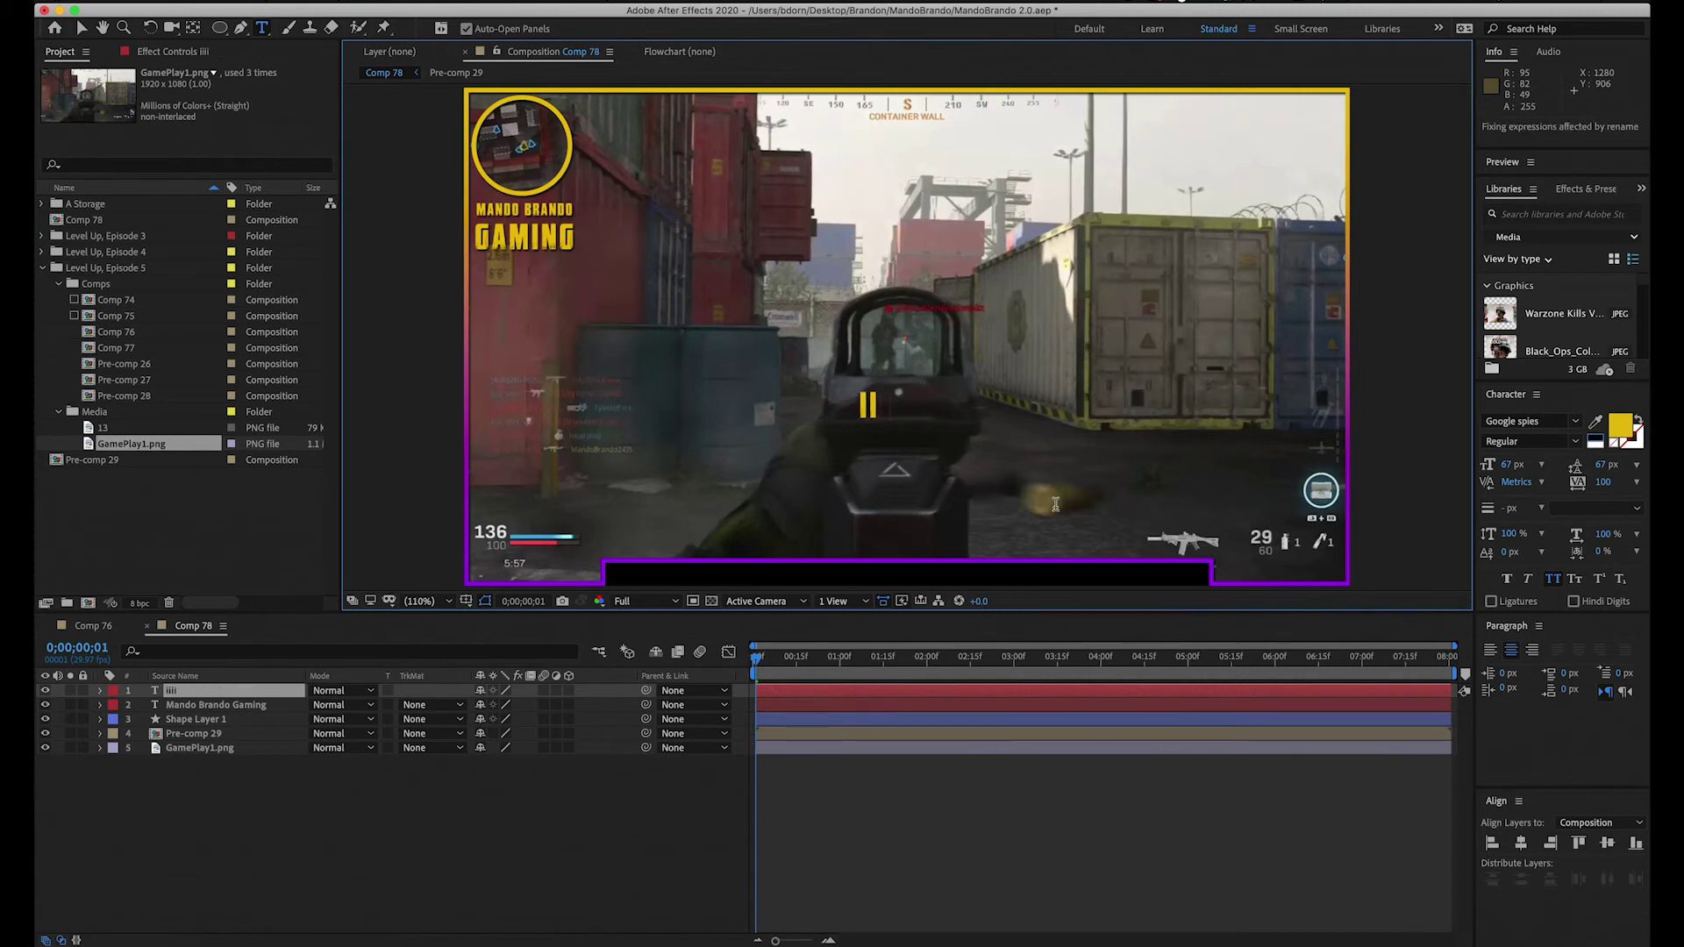
text(iii)
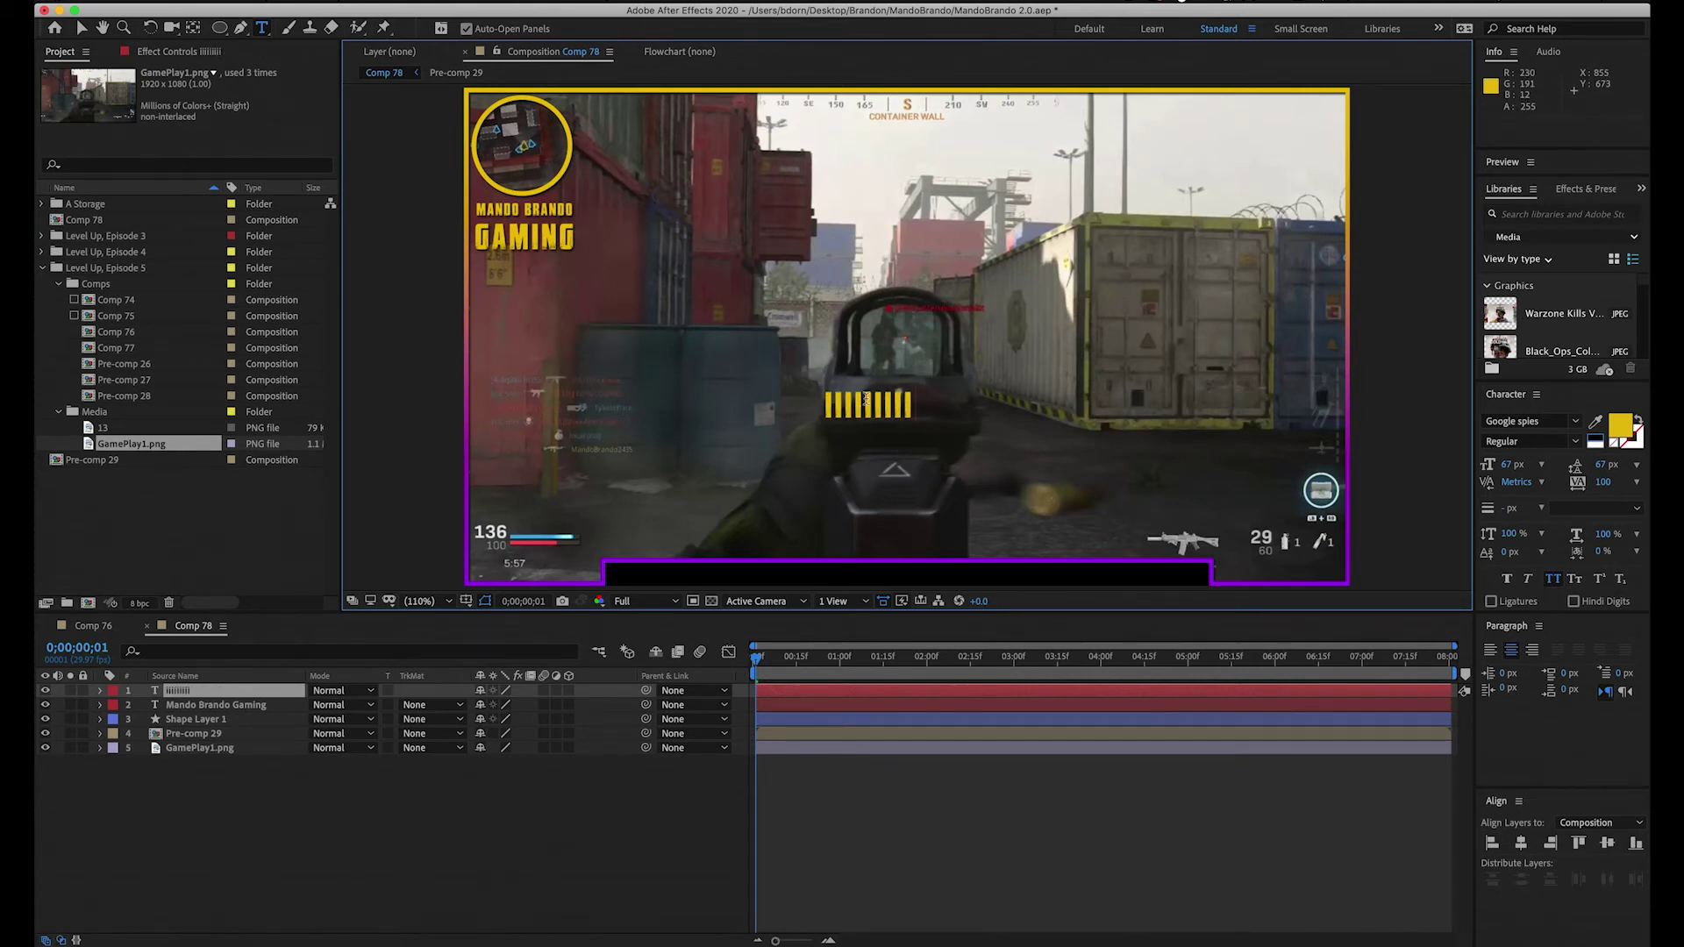
key(super+a)
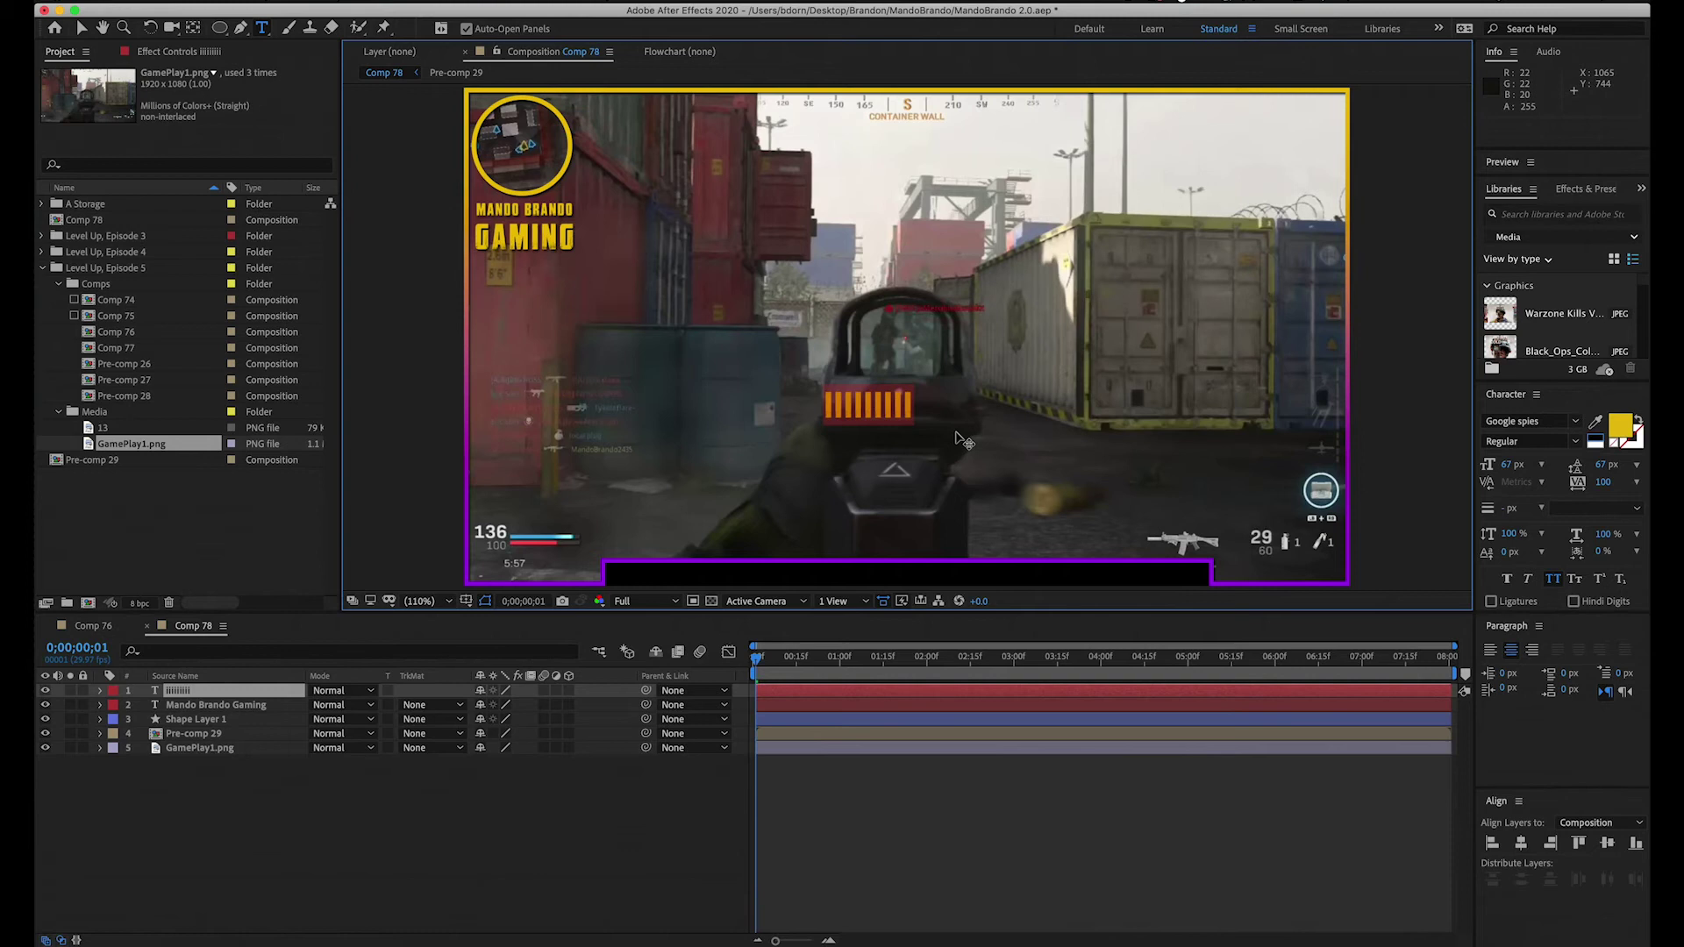
text(iiiiiiiiiiiiiiiii)
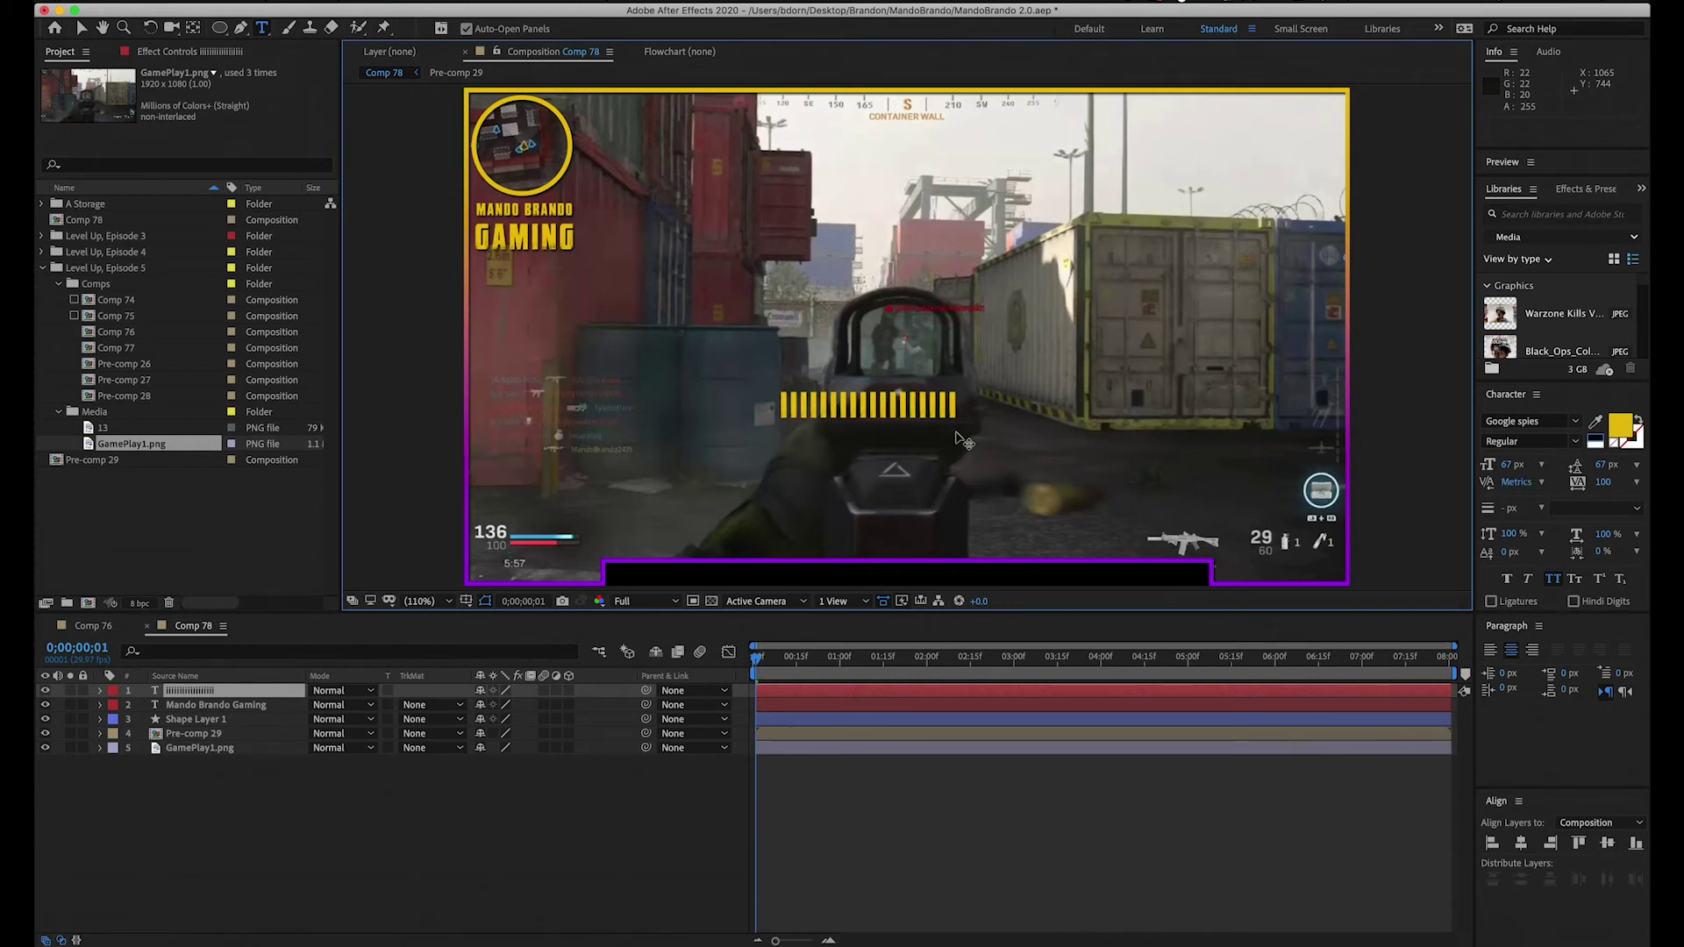
text(iiiiiiiiiiiiiiiiiiiiiiiiiiiiiiiiiiiiiiiiiiiiiiiiiiii)
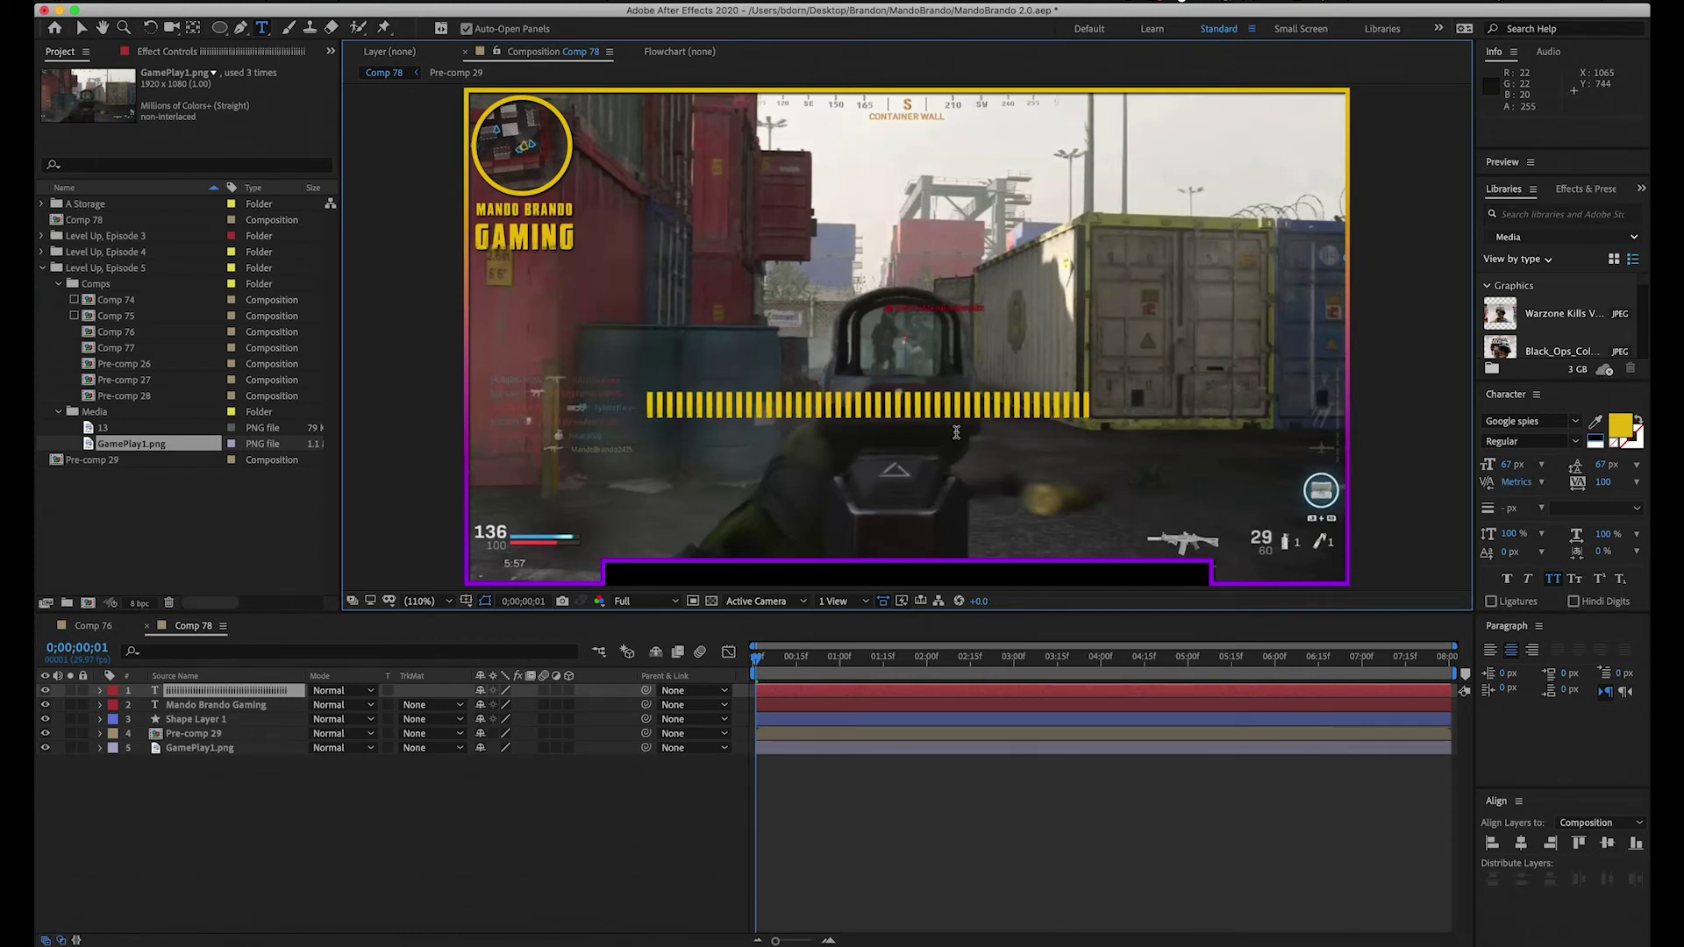
key(BackSpace)
key(BackSpace)
key(BackSpace)
key(BackSpace)
key(BackSpace)
key(BackSpace)
key(BackSpace)
key(BackSpace)
key(BackSpace)
key(BackSpace)
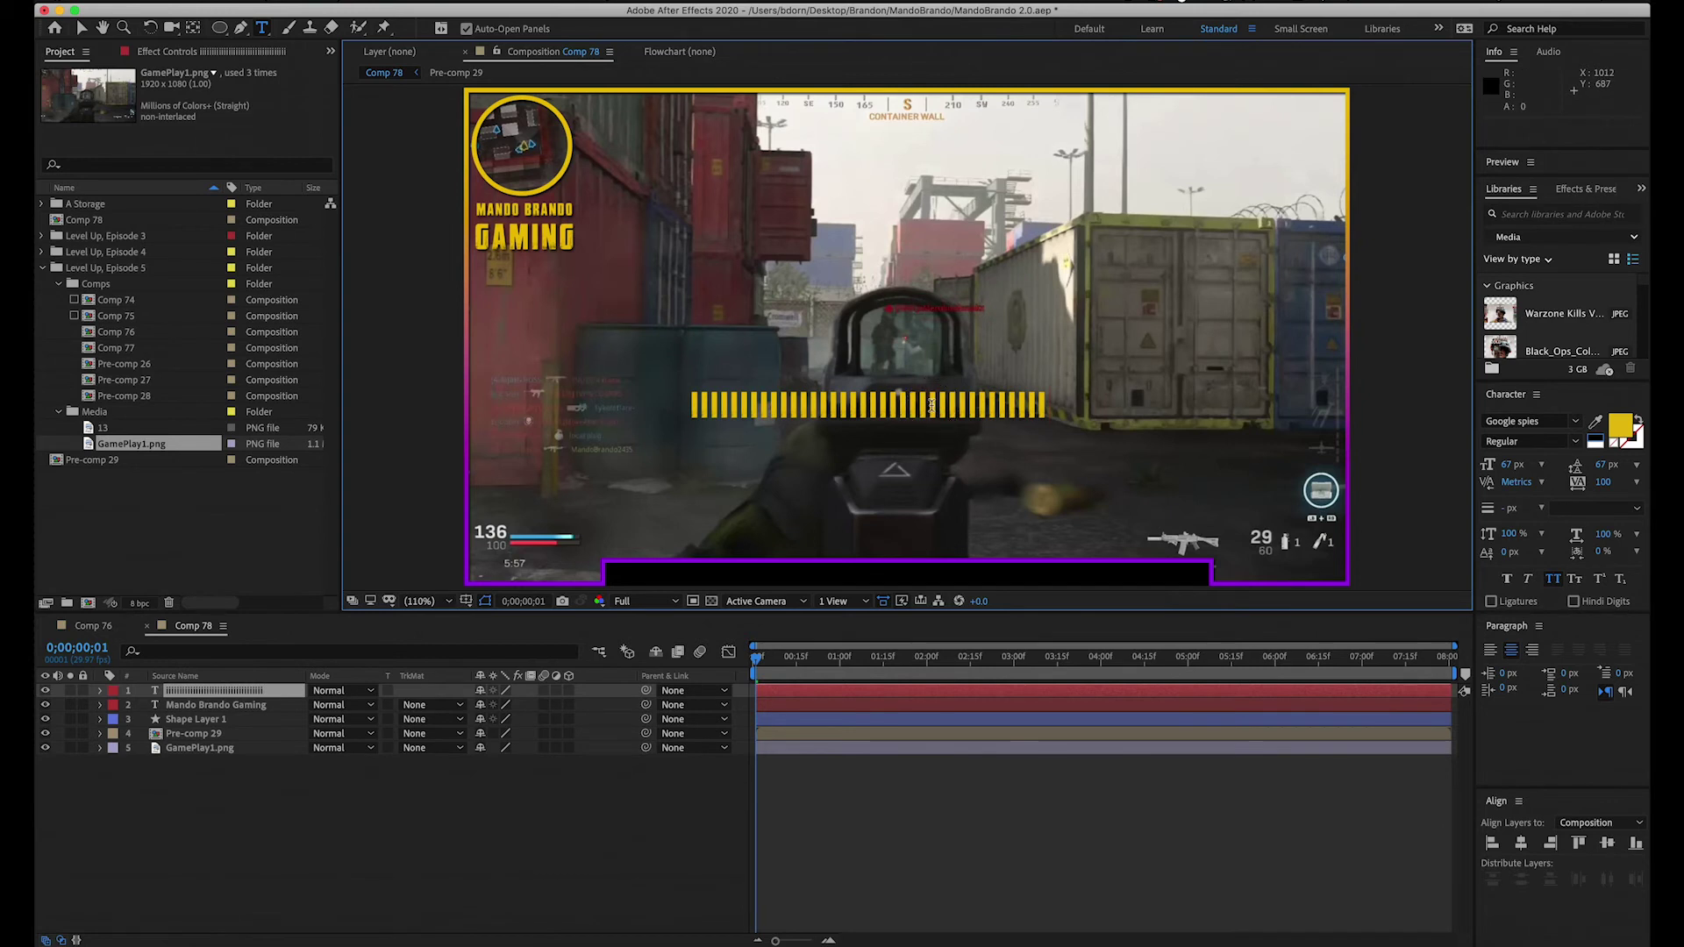
Step: Change the whole row of letters to Helvetica Light with a white fill
key(super+a)
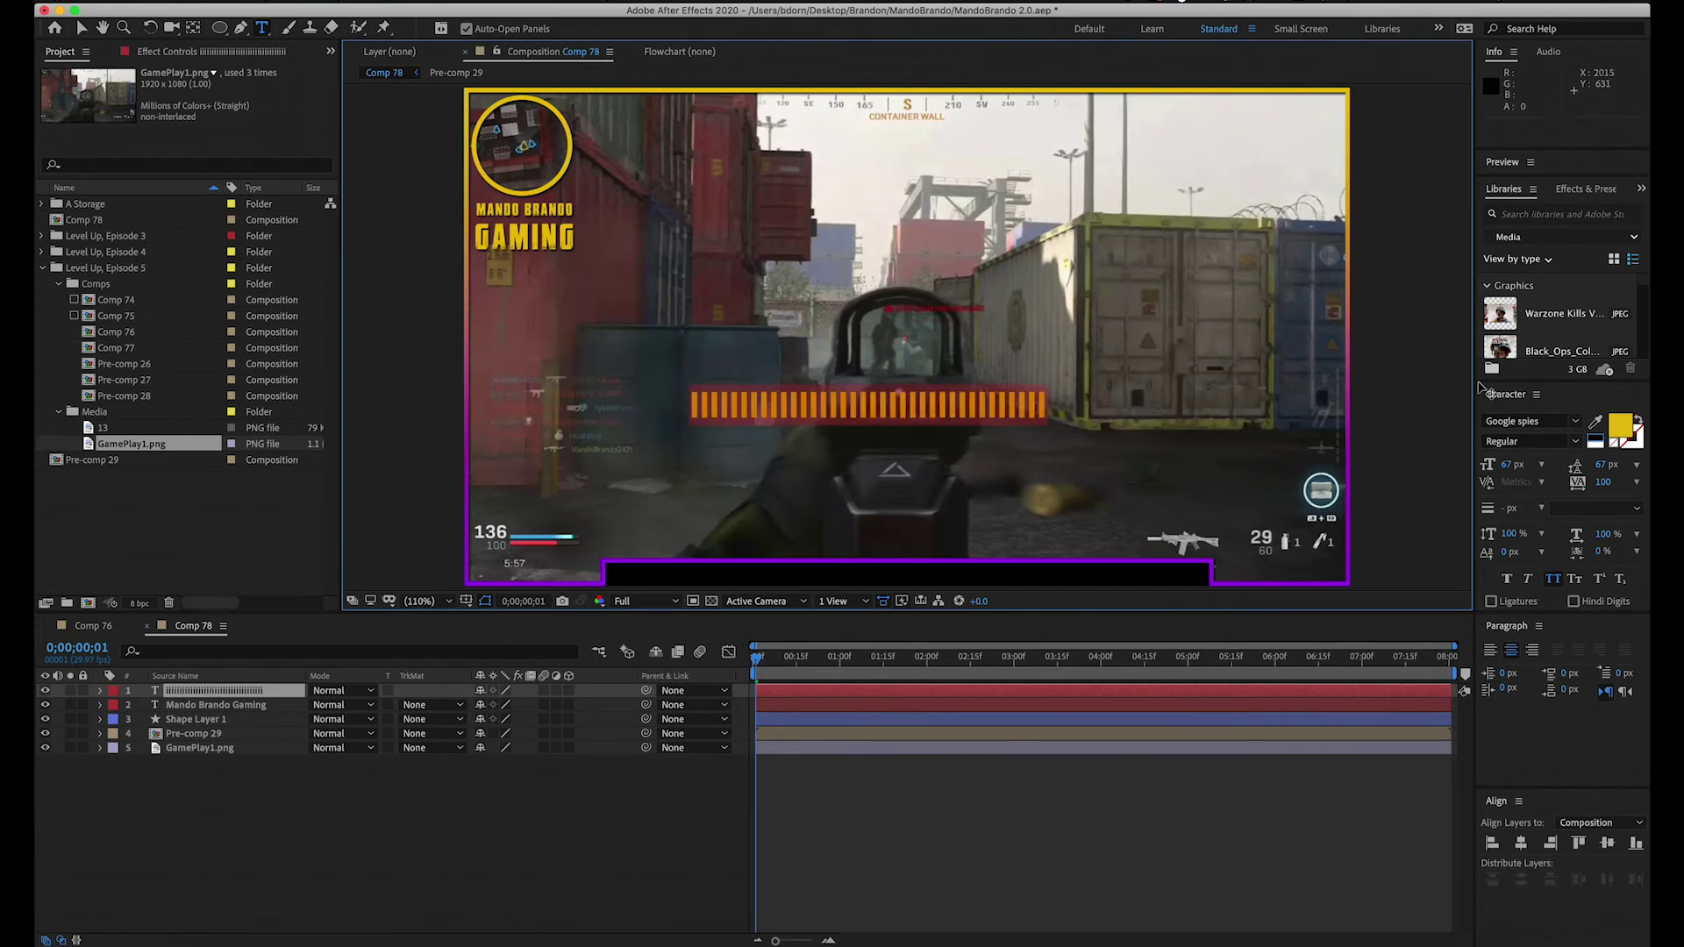
click(1576, 423)
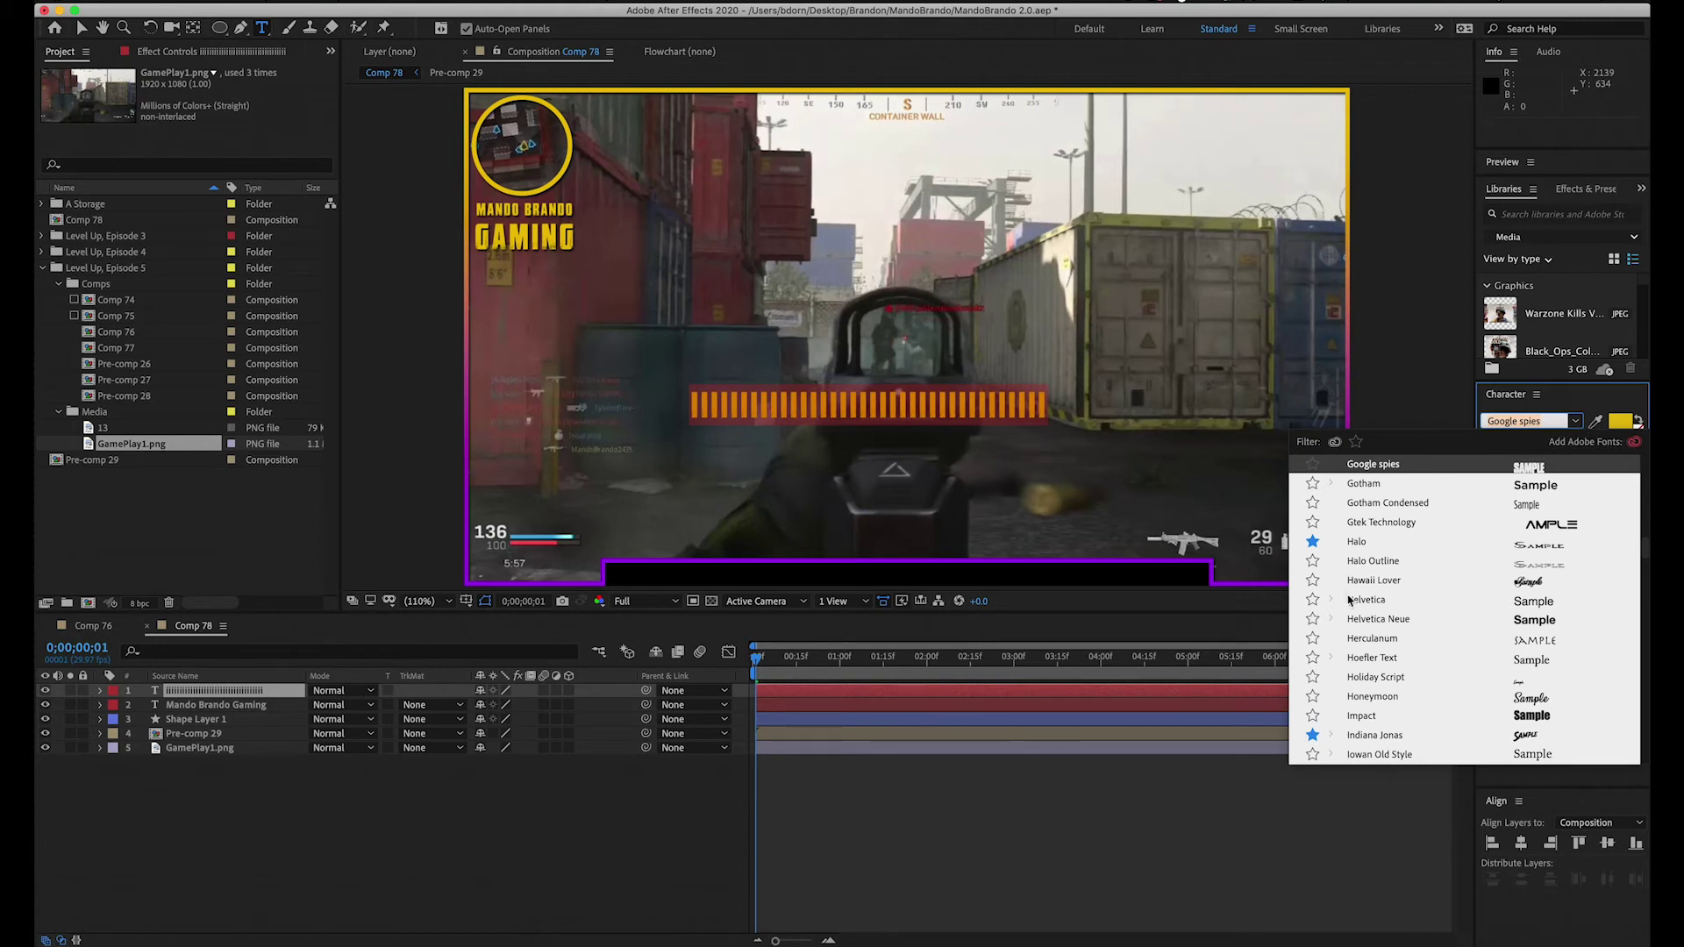
click(1525, 603)
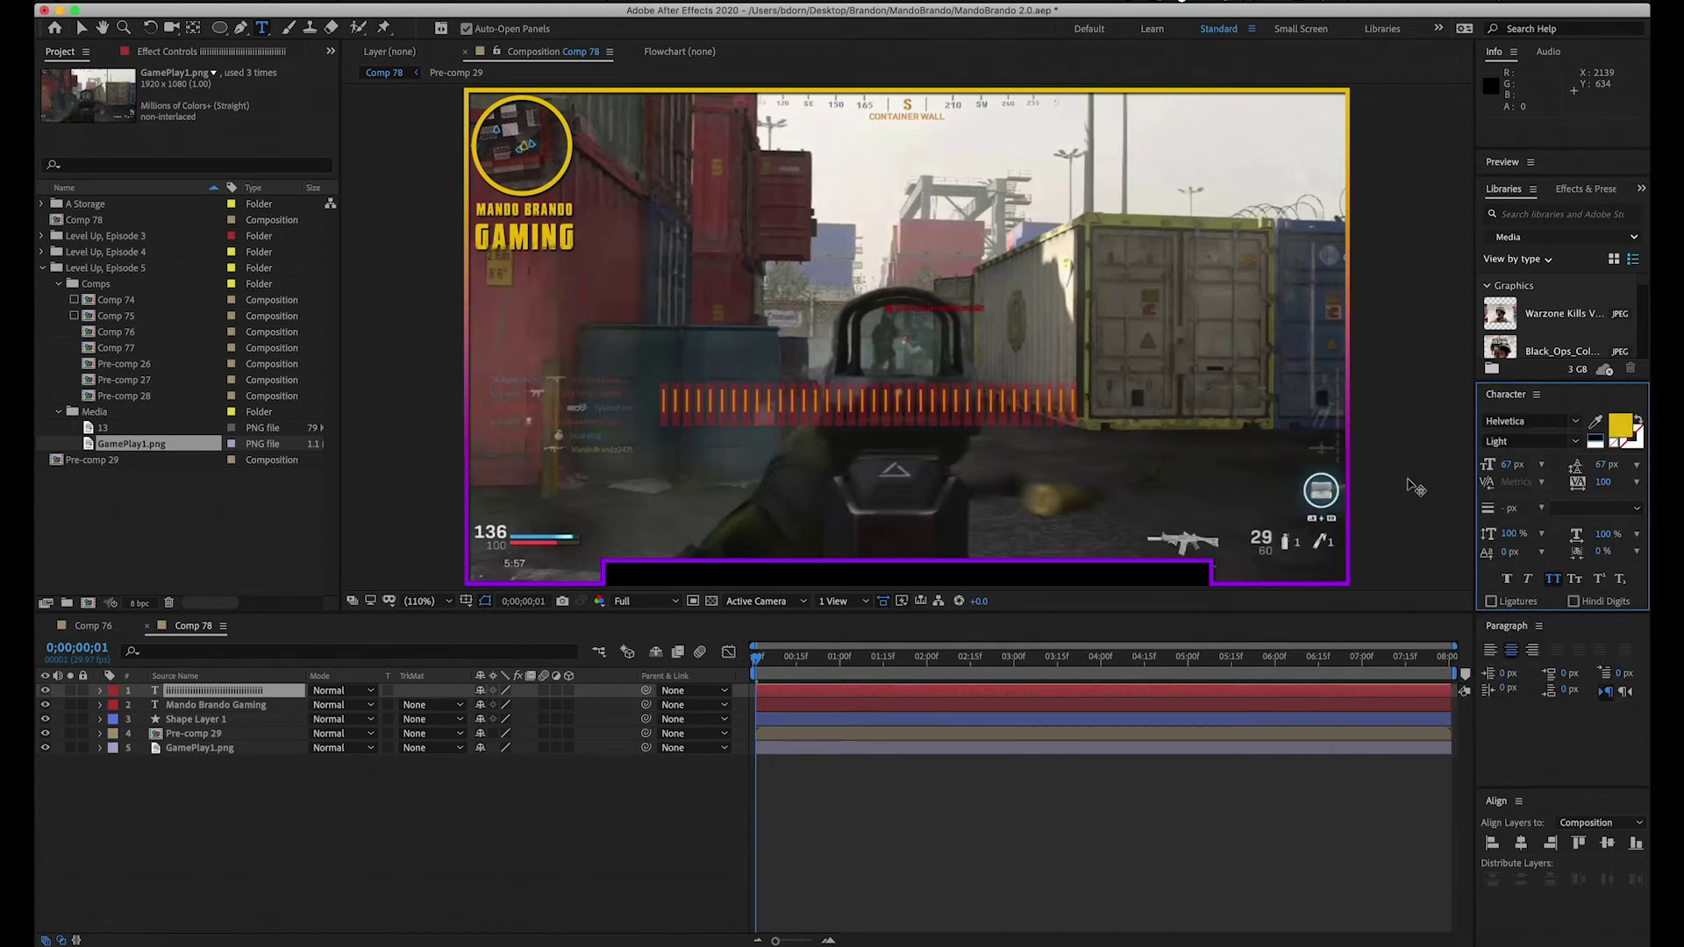
click(1593, 440)
Step: Set the letter row's font size to 50 px and widen its tracking to 367
click(1507, 466)
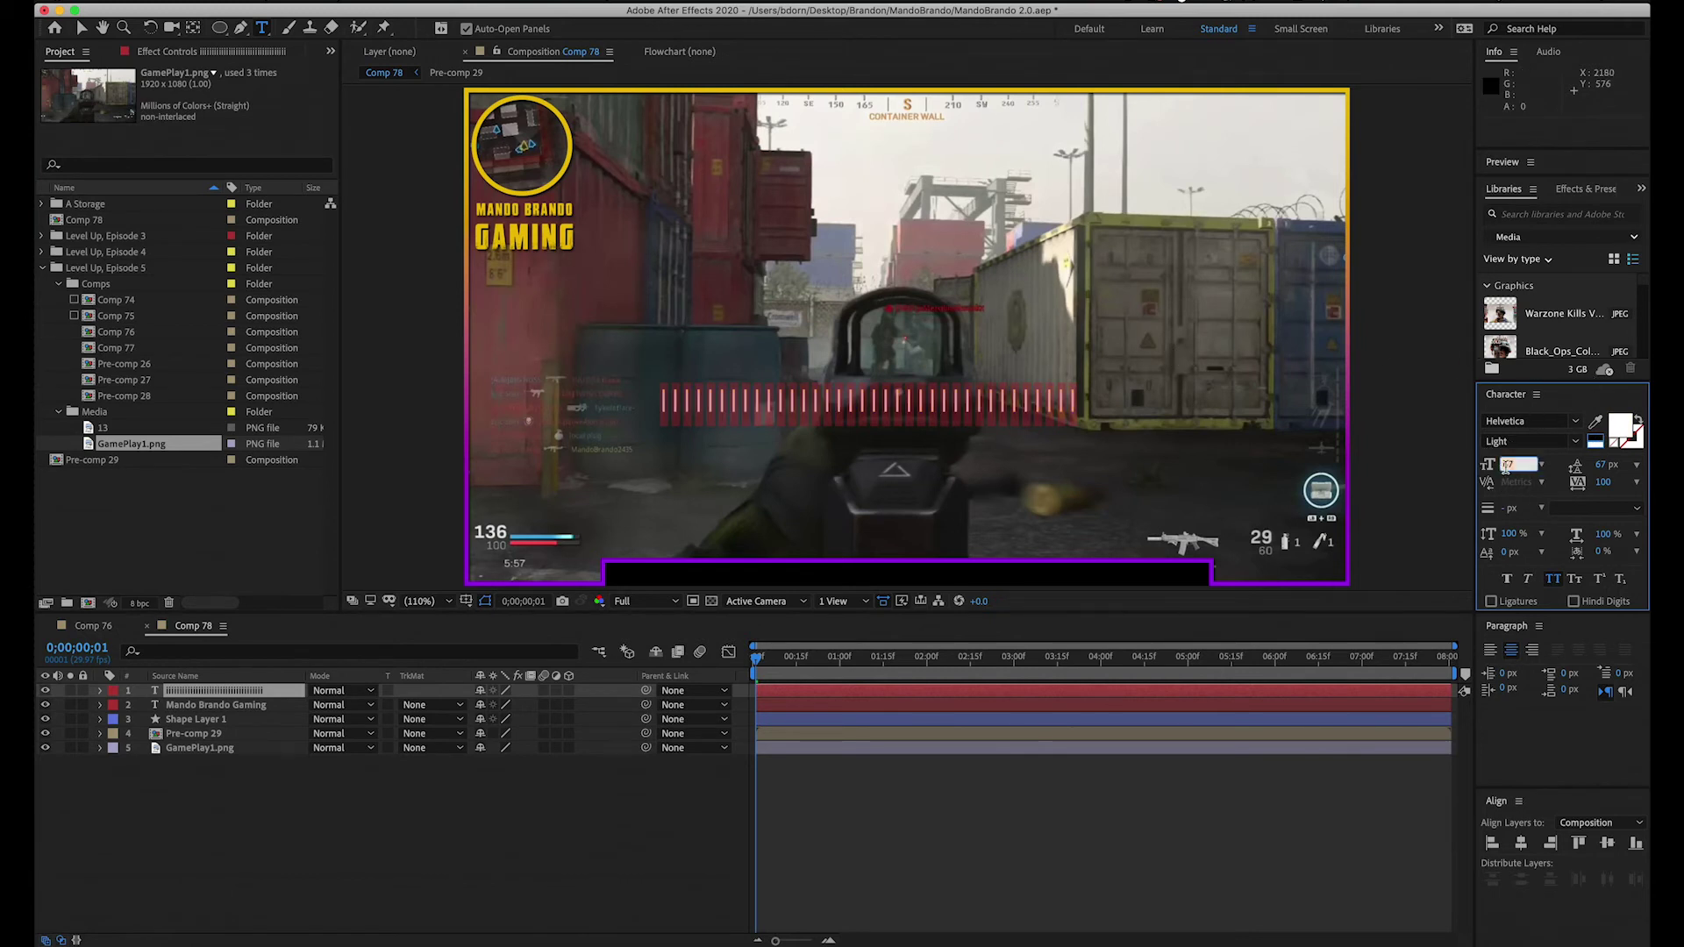
text(50)
key(Return)
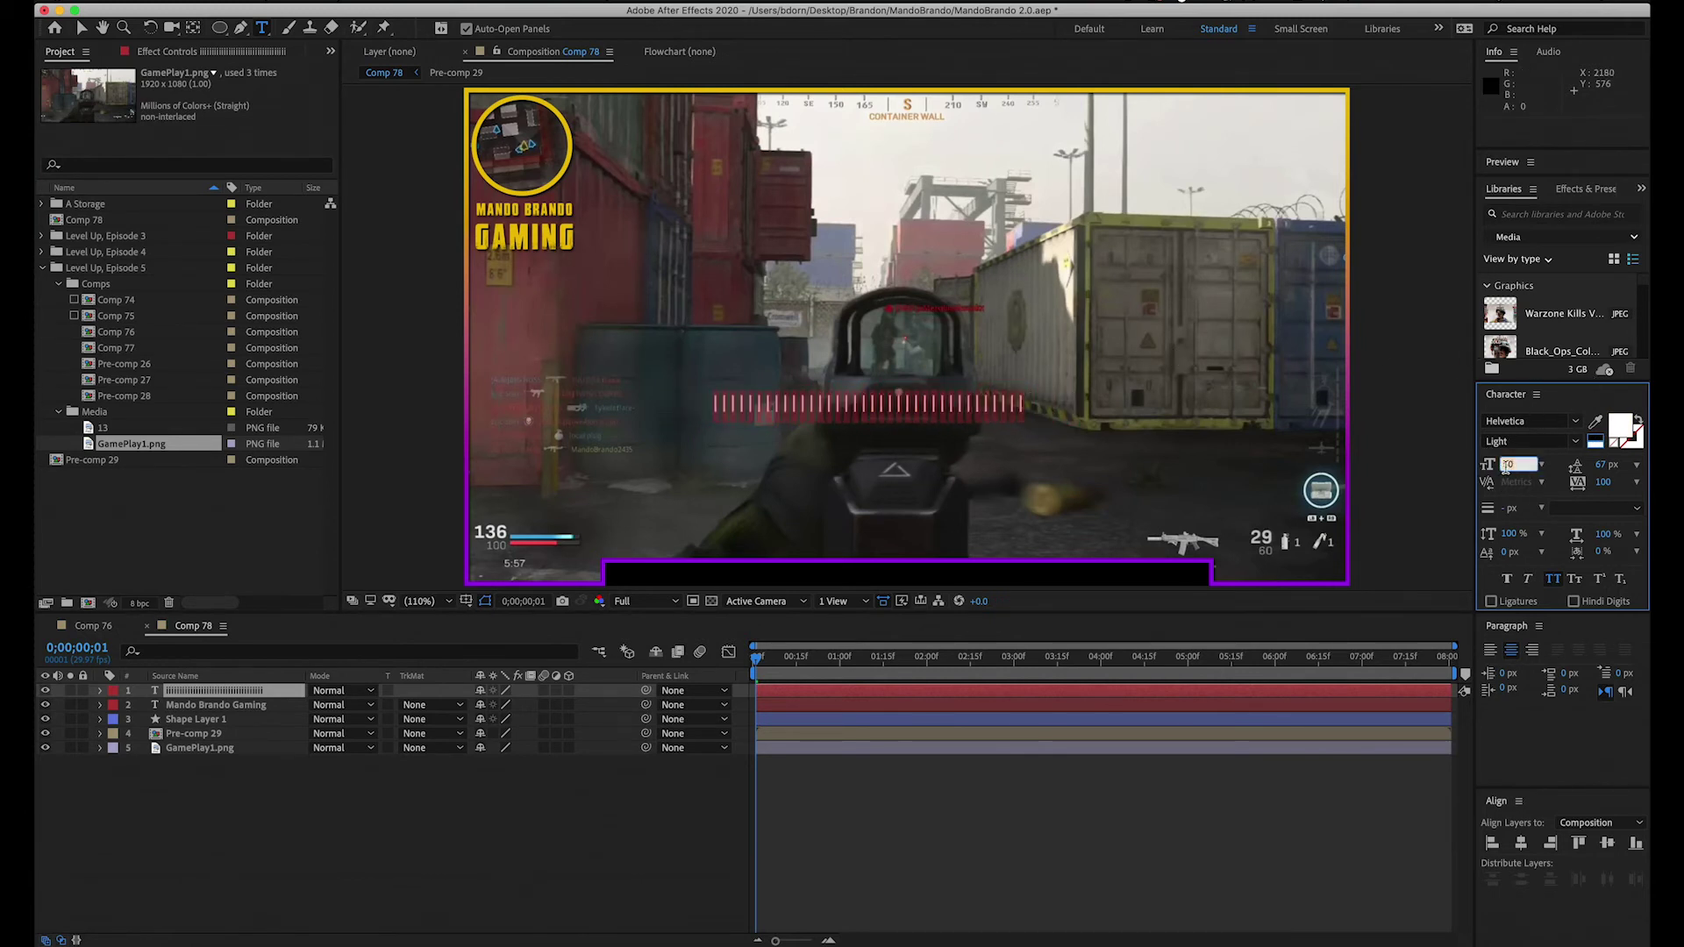
drag(1601, 491, 1586, 241)
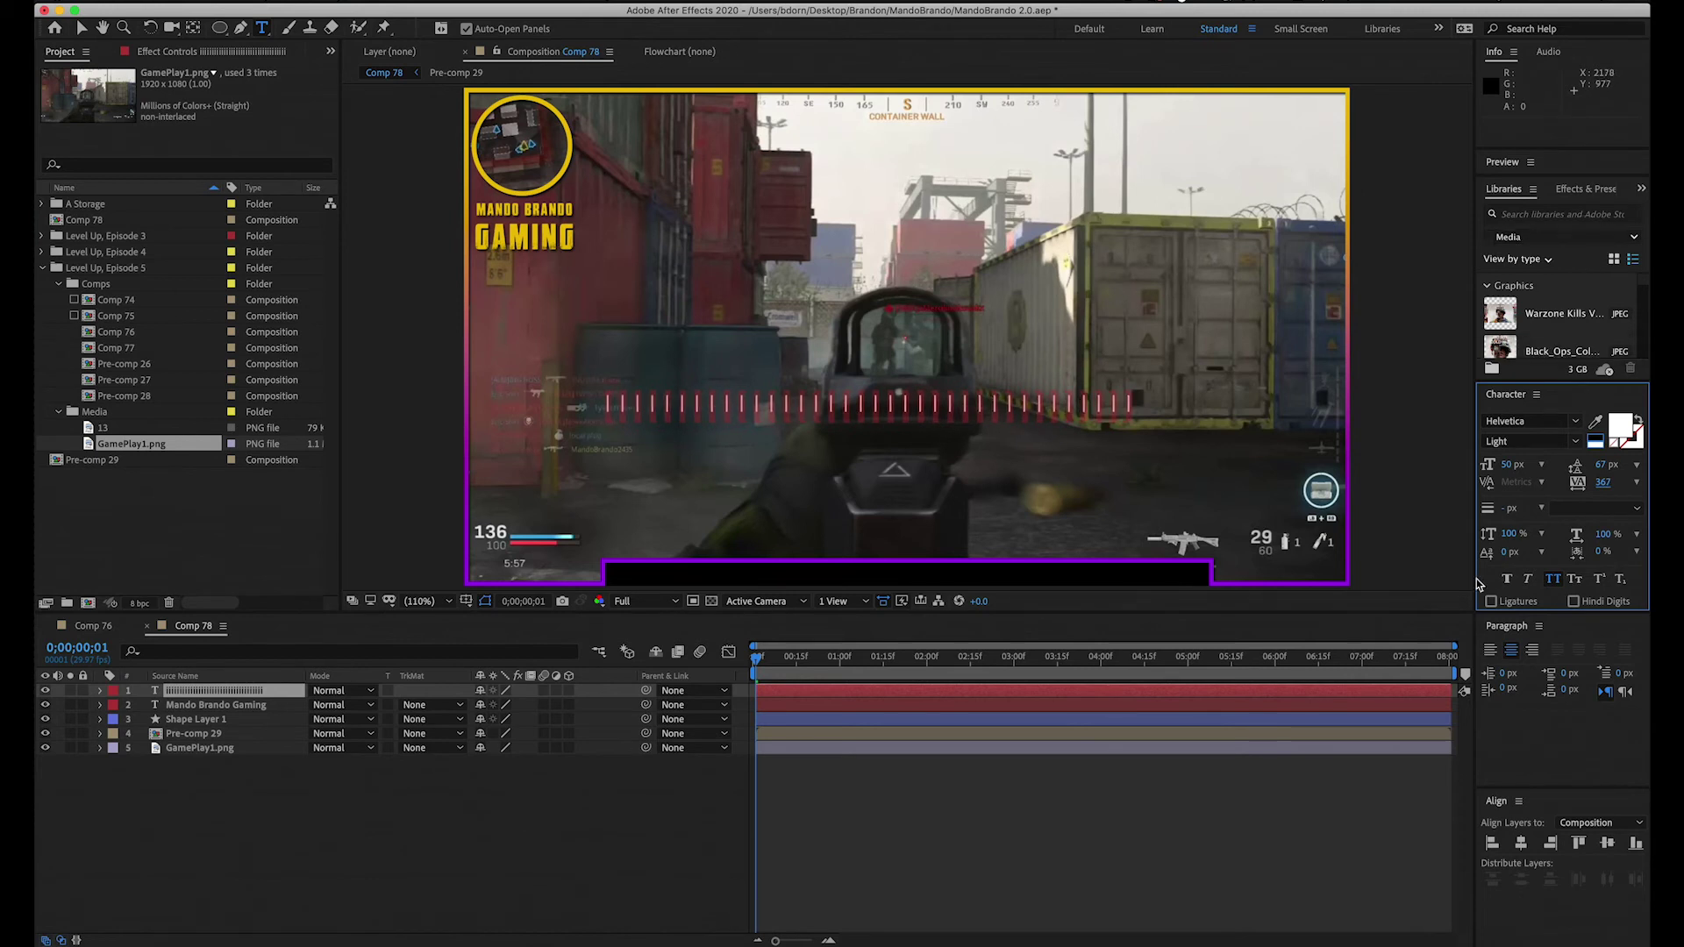
Step: Align the letter row to the composition's horizontal center and bottom edge, over the black bar
click(240, 793)
key(v)
click(226, 694)
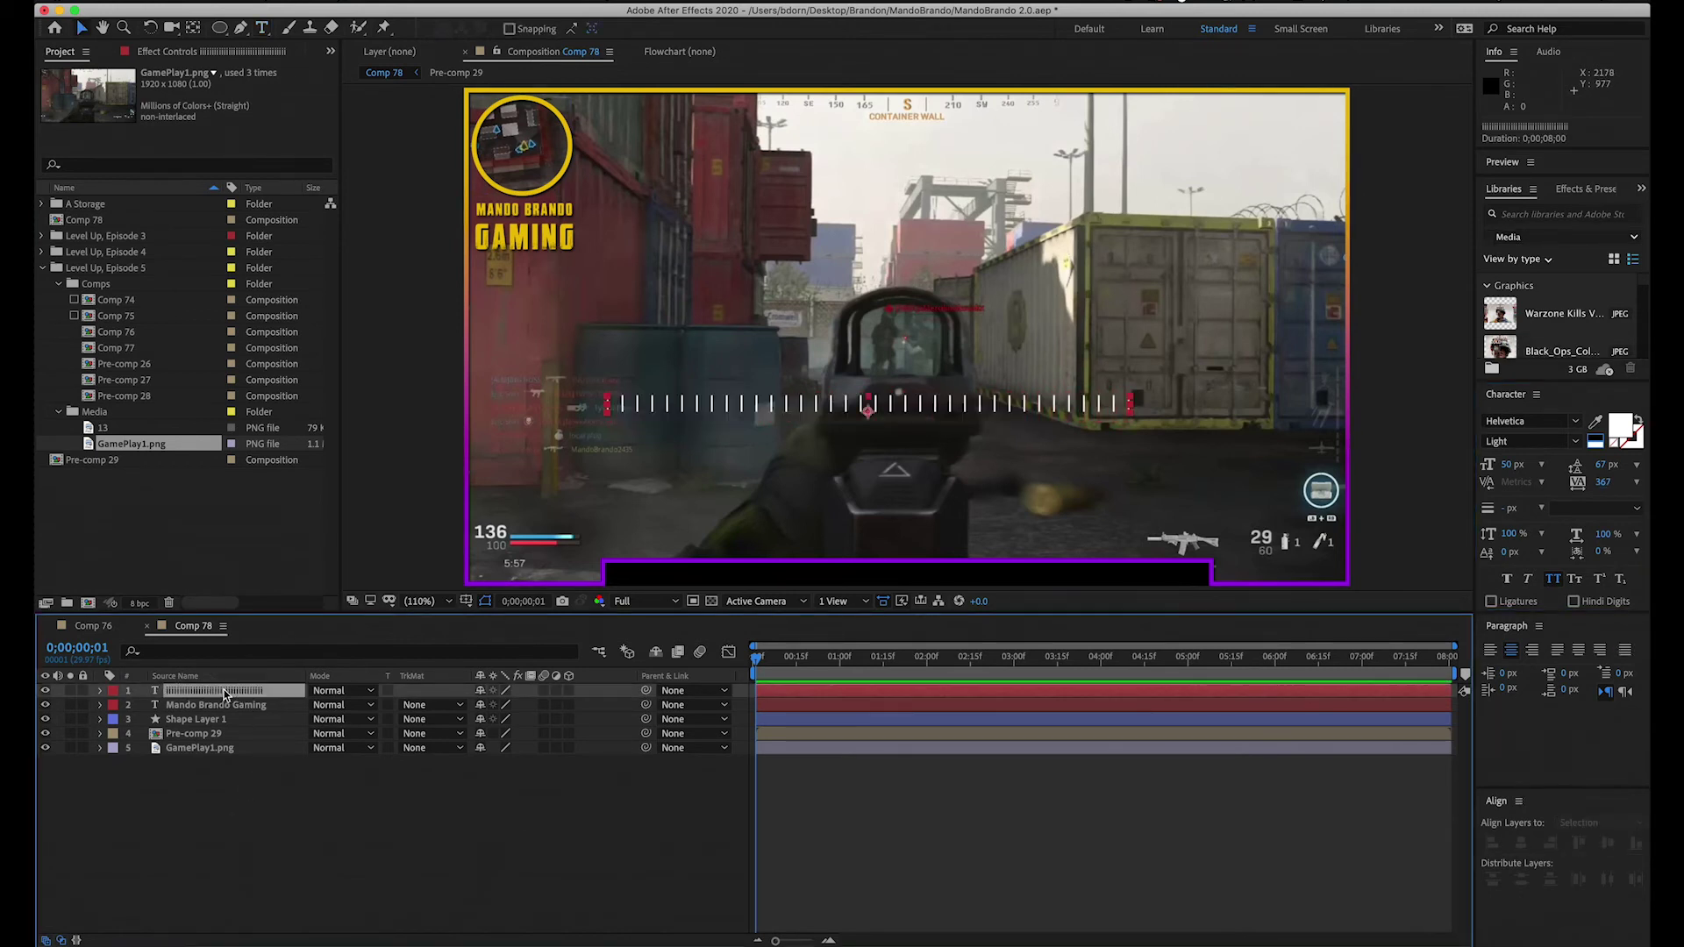
click(1520, 844)
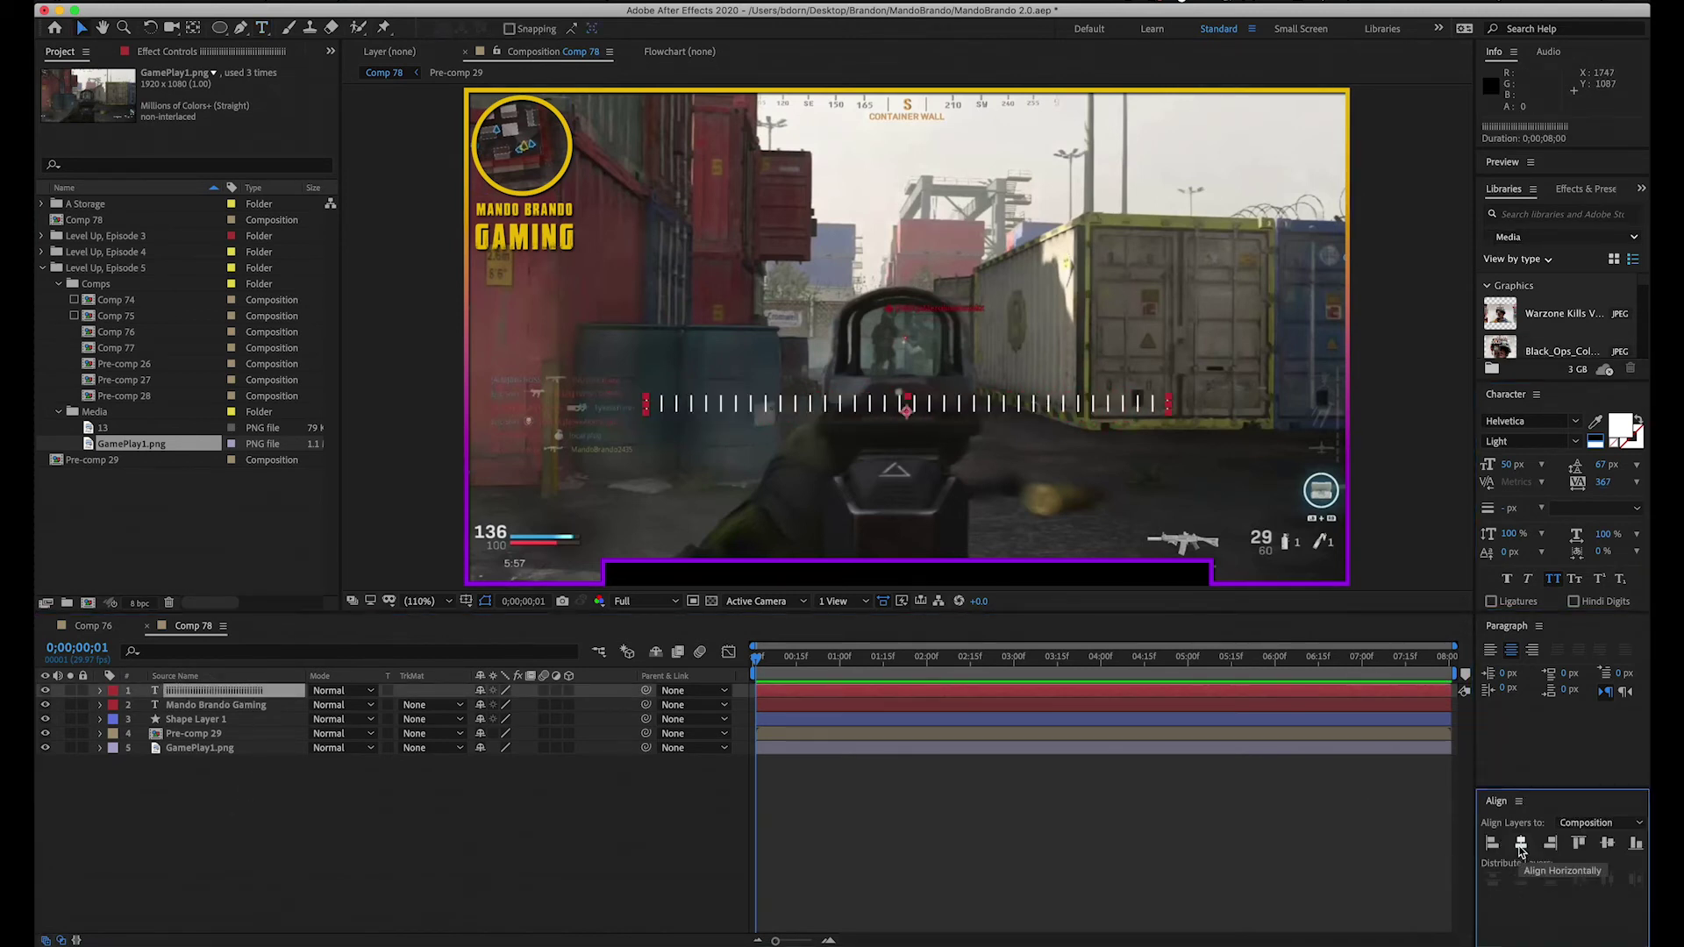
click(1636, 843)
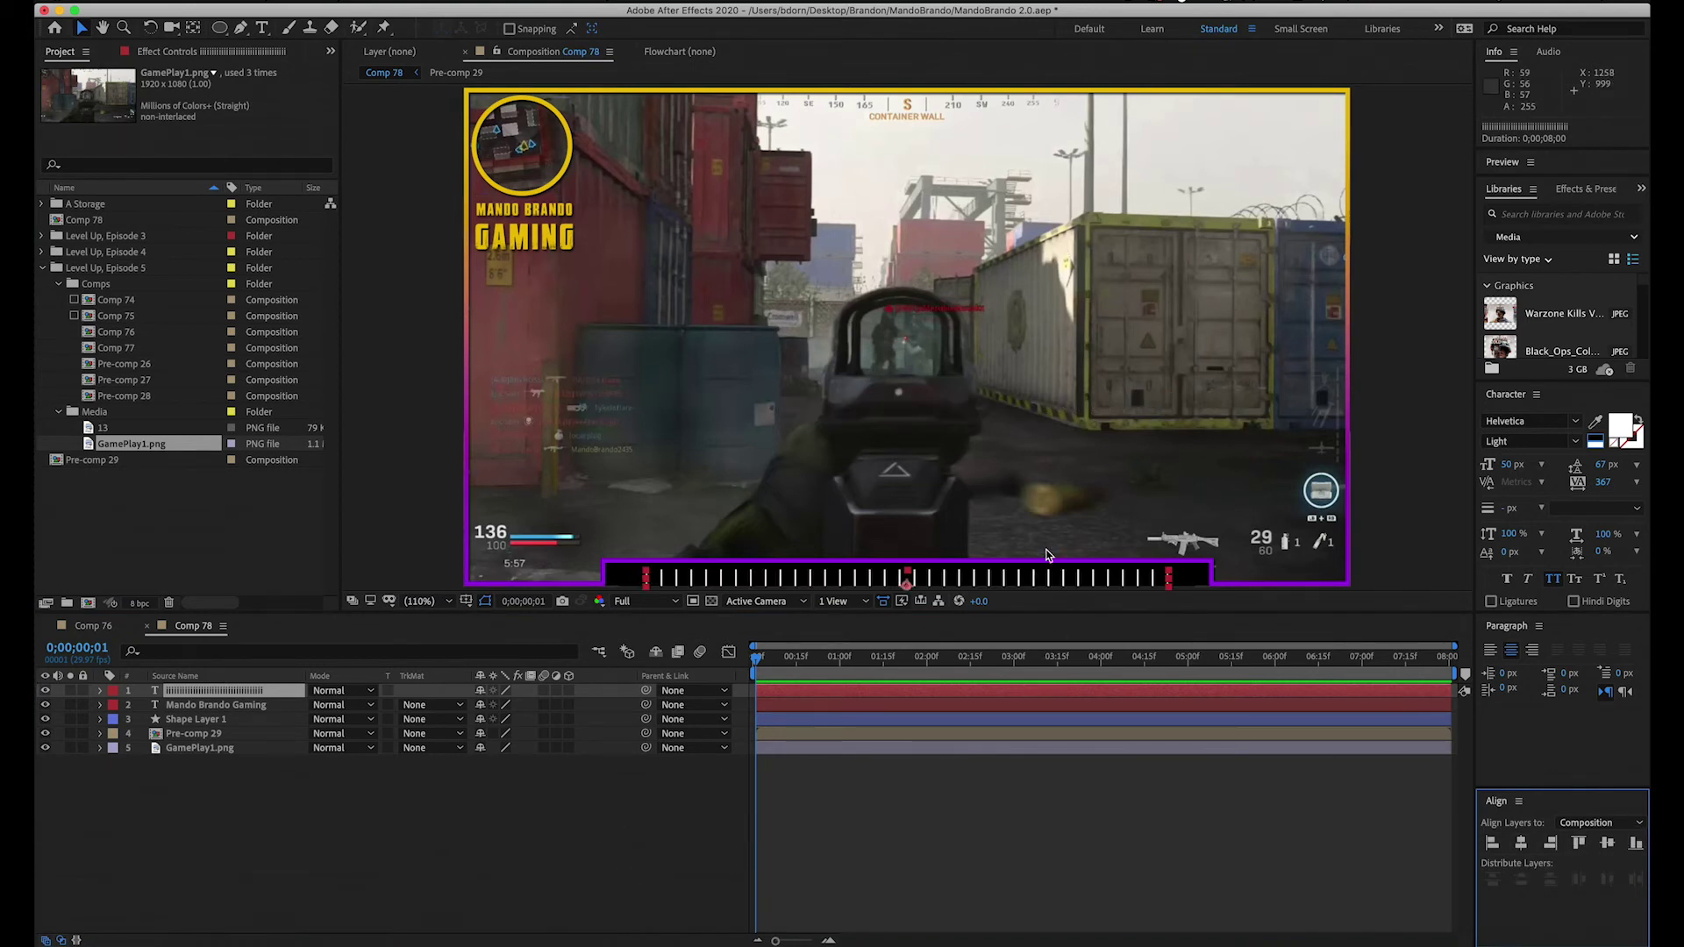
Step: Set the letter row's font size to 40 px and its tracking to 620 so it spans the bottom bar
click(1505, 465)
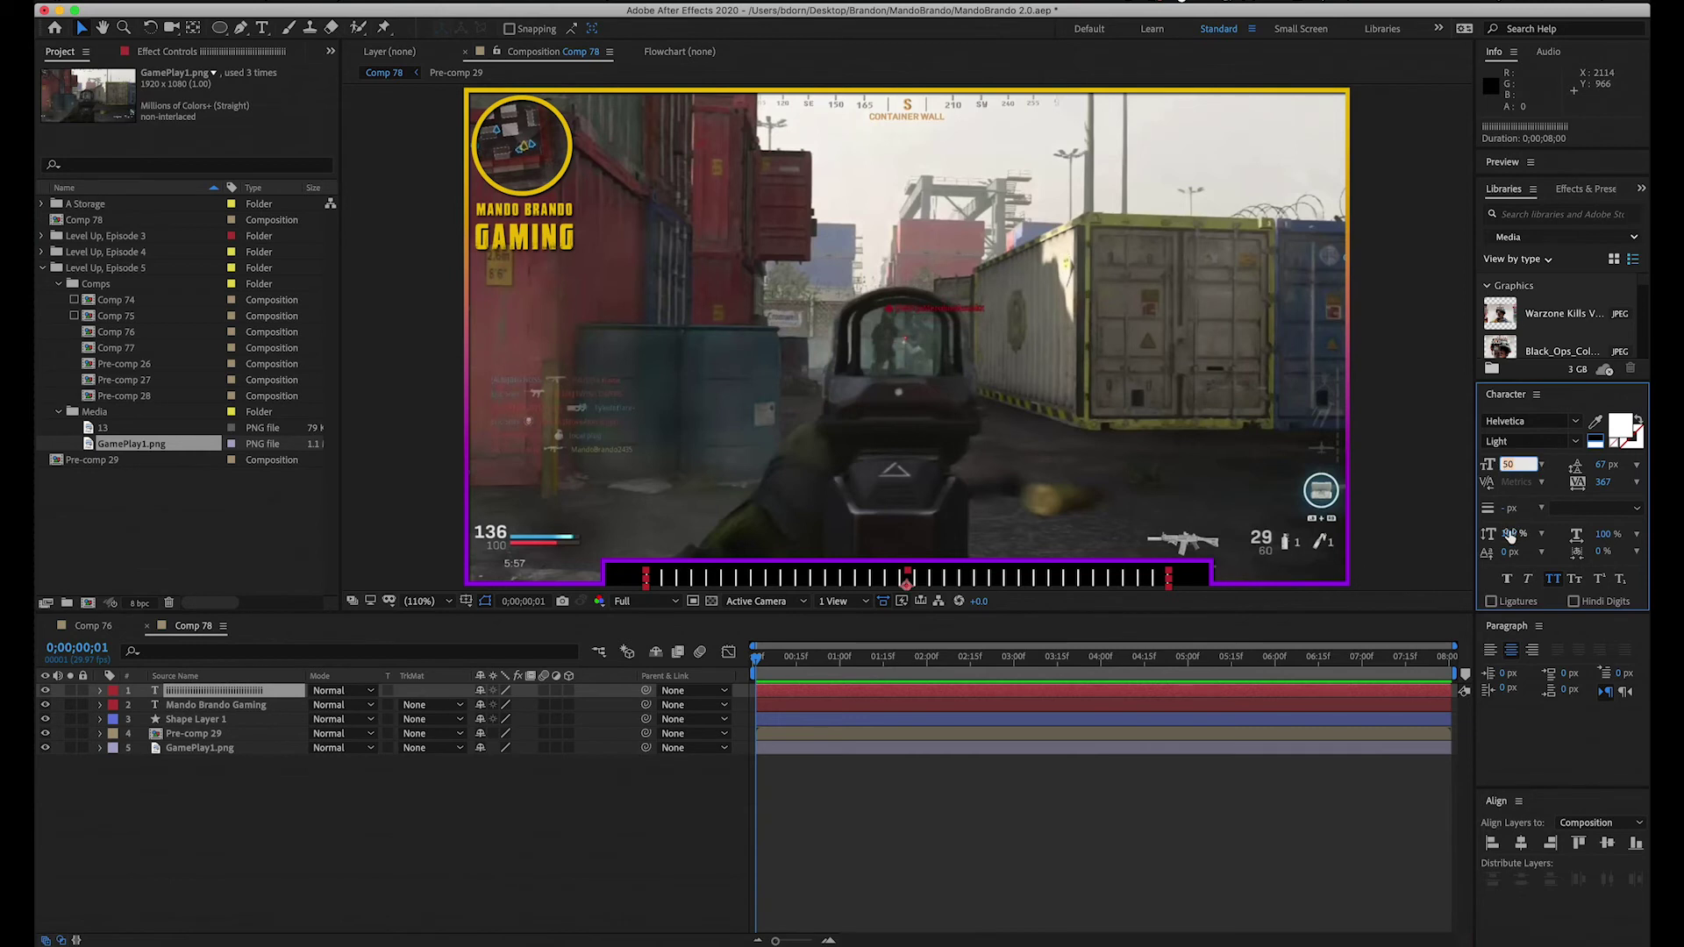
text(40)
key(Return)
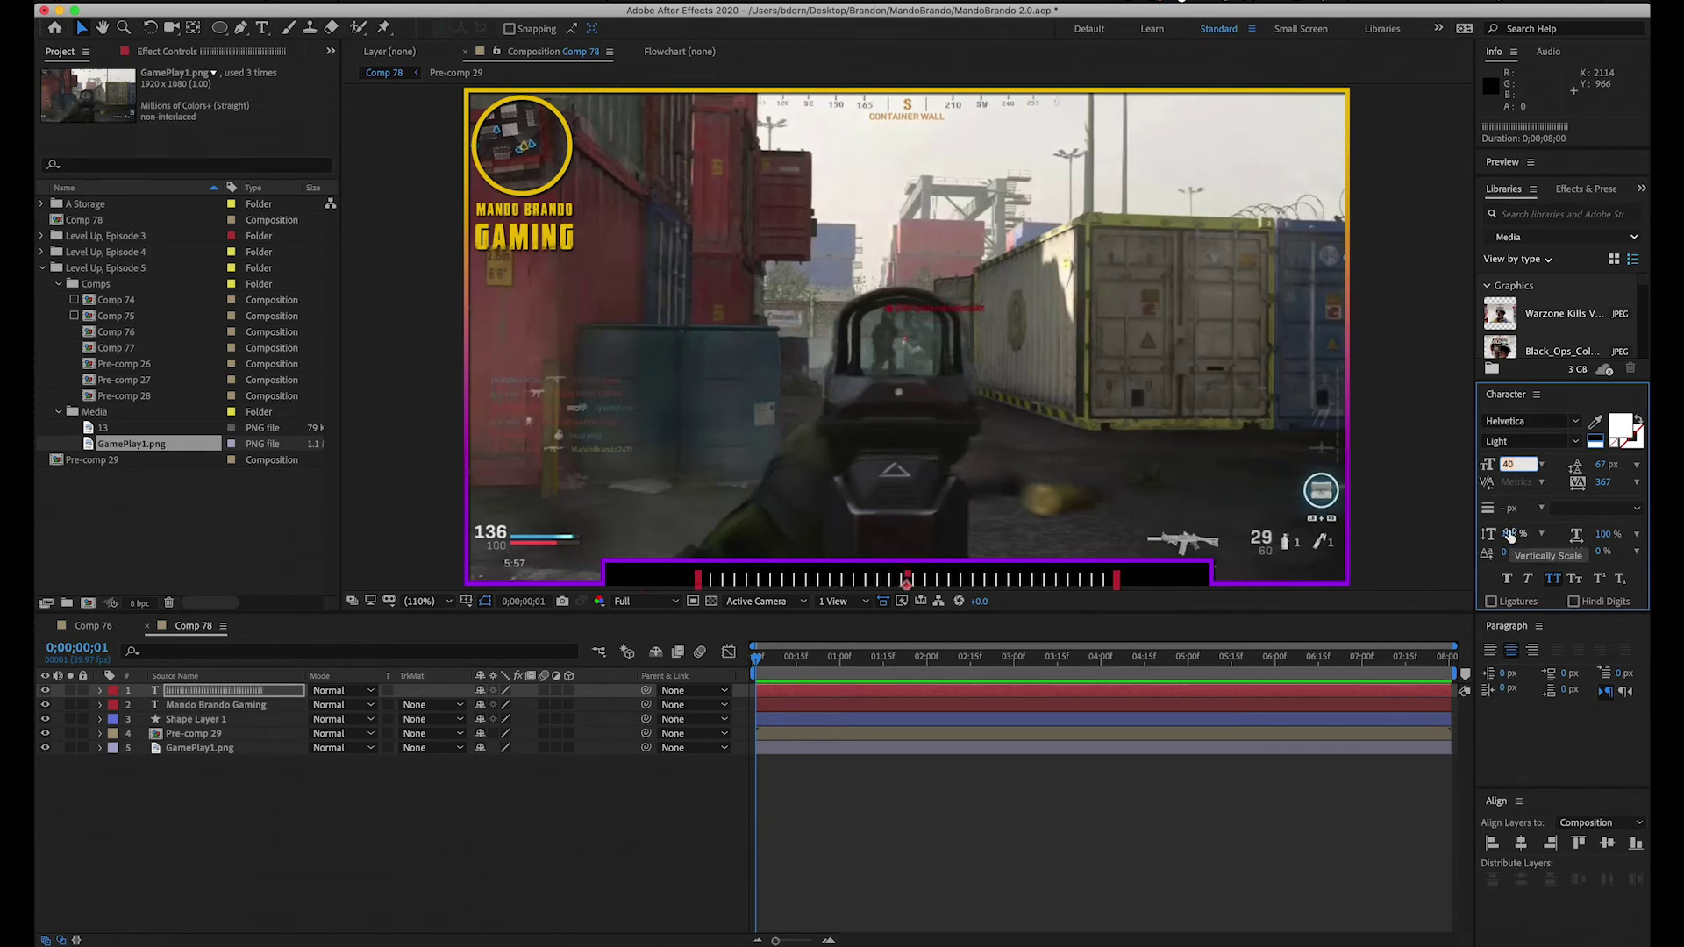
click(1605, 458)
drag(1605, 458, 1590, 247)
click(513, 923)
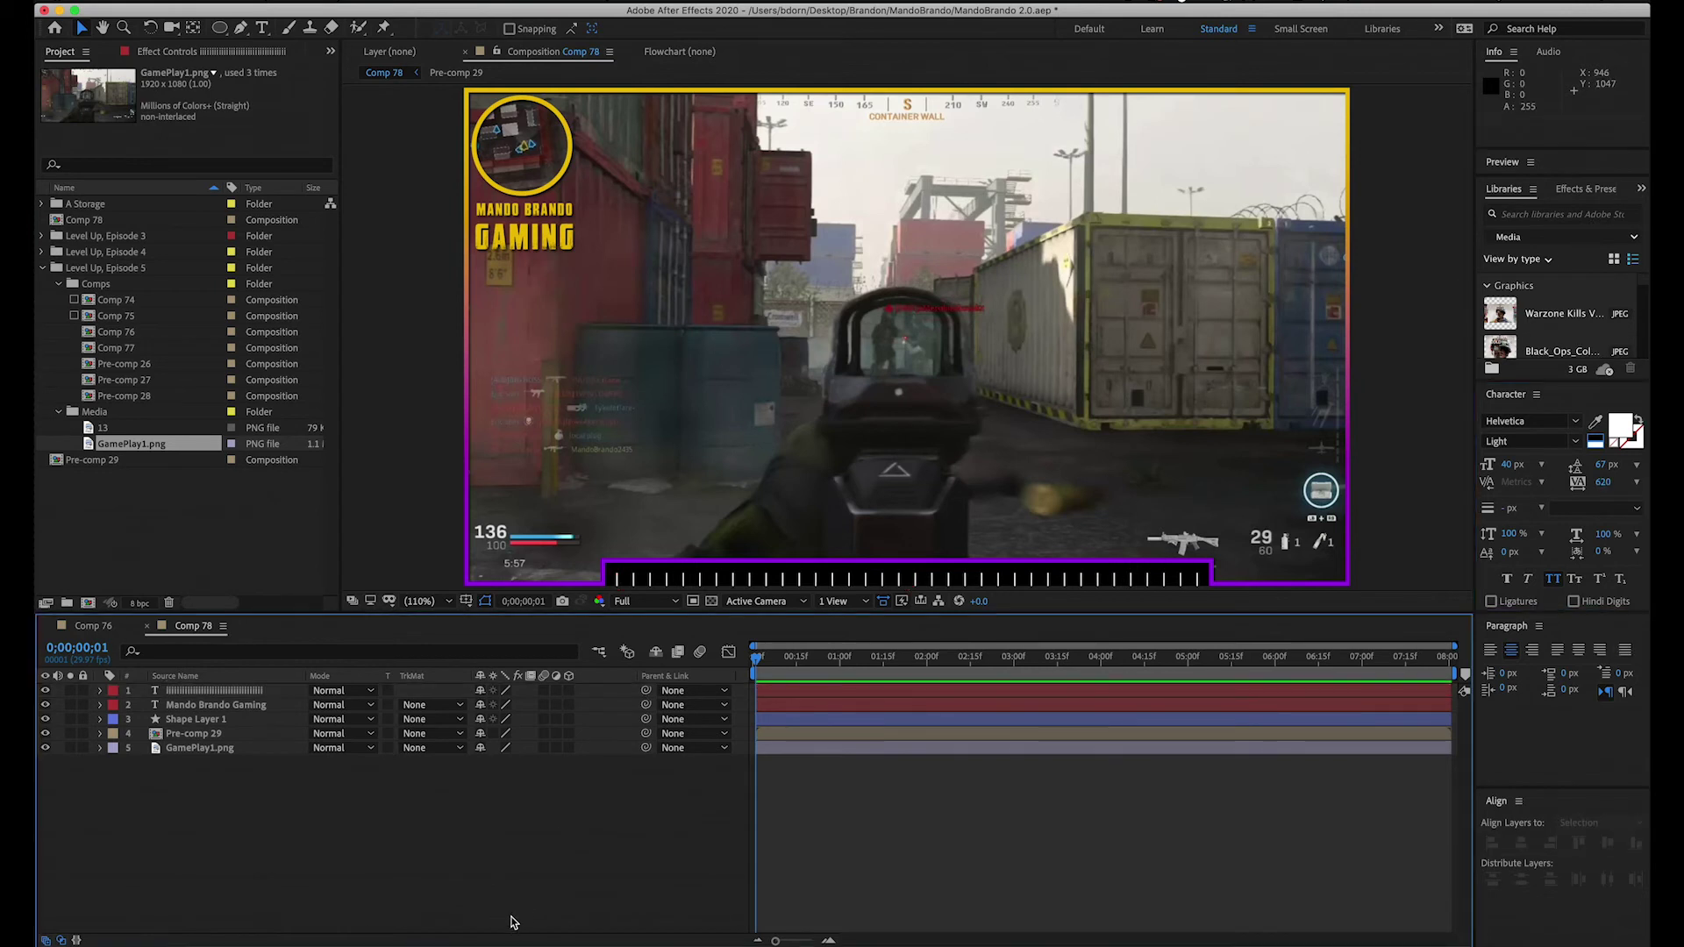
Step: Nudge the letter row up to position 960, 1072, lower its opacity to 30%, and collapse the layer
click(250, 691)
key(Return)
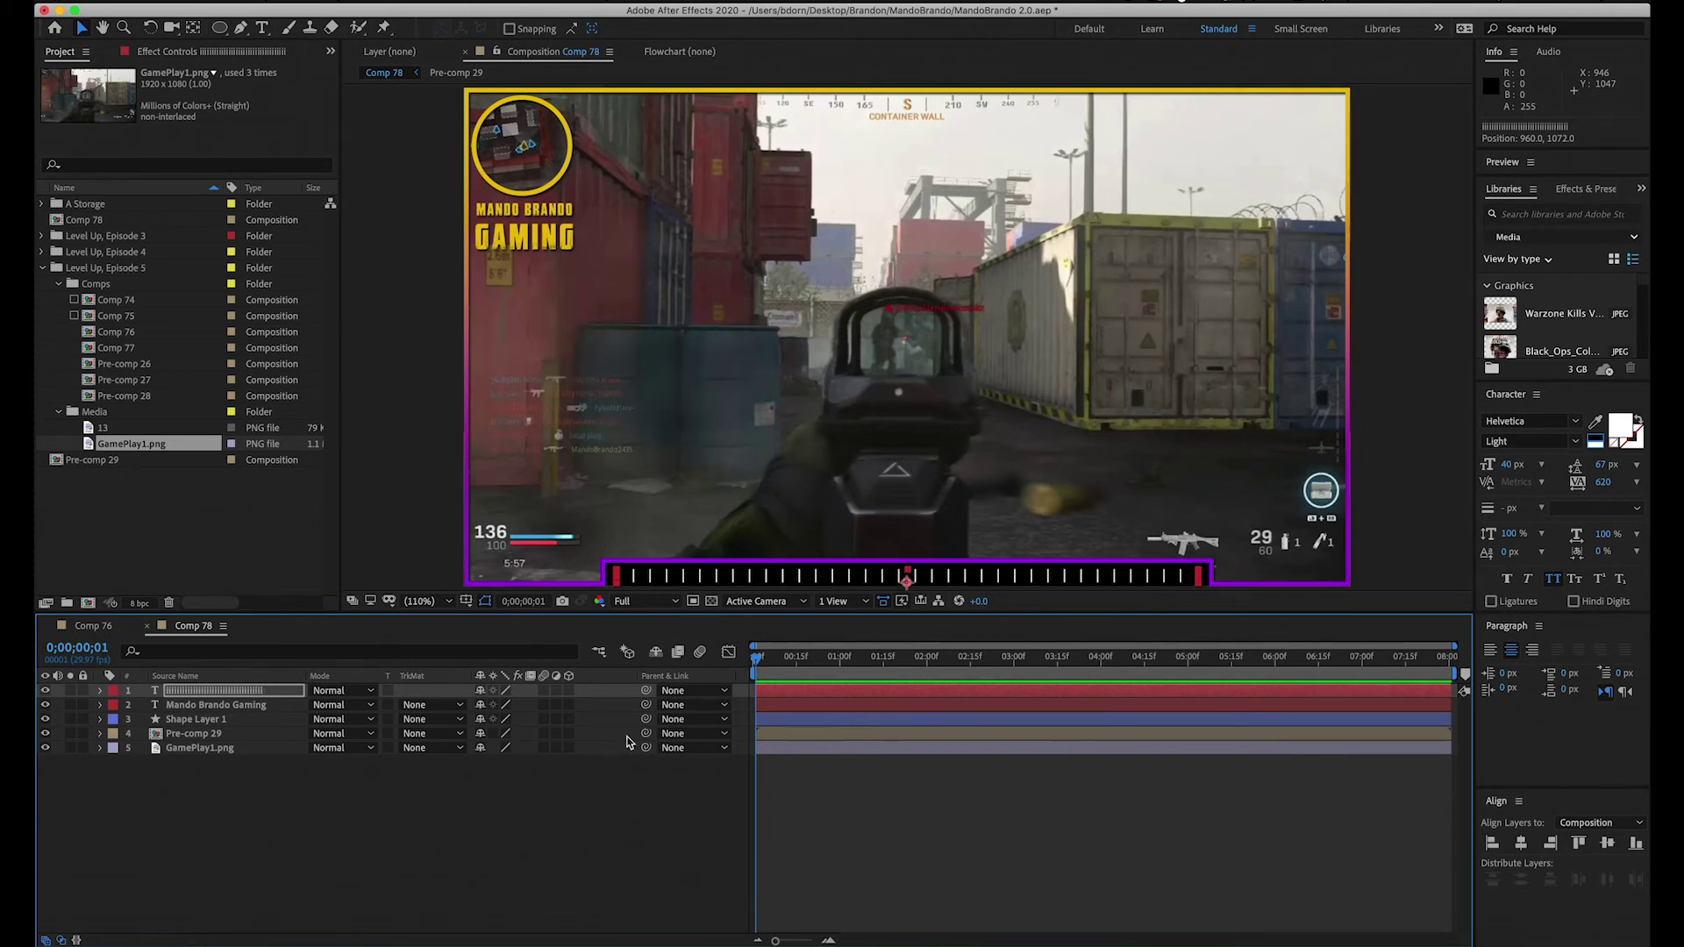
double_click(237, 693)
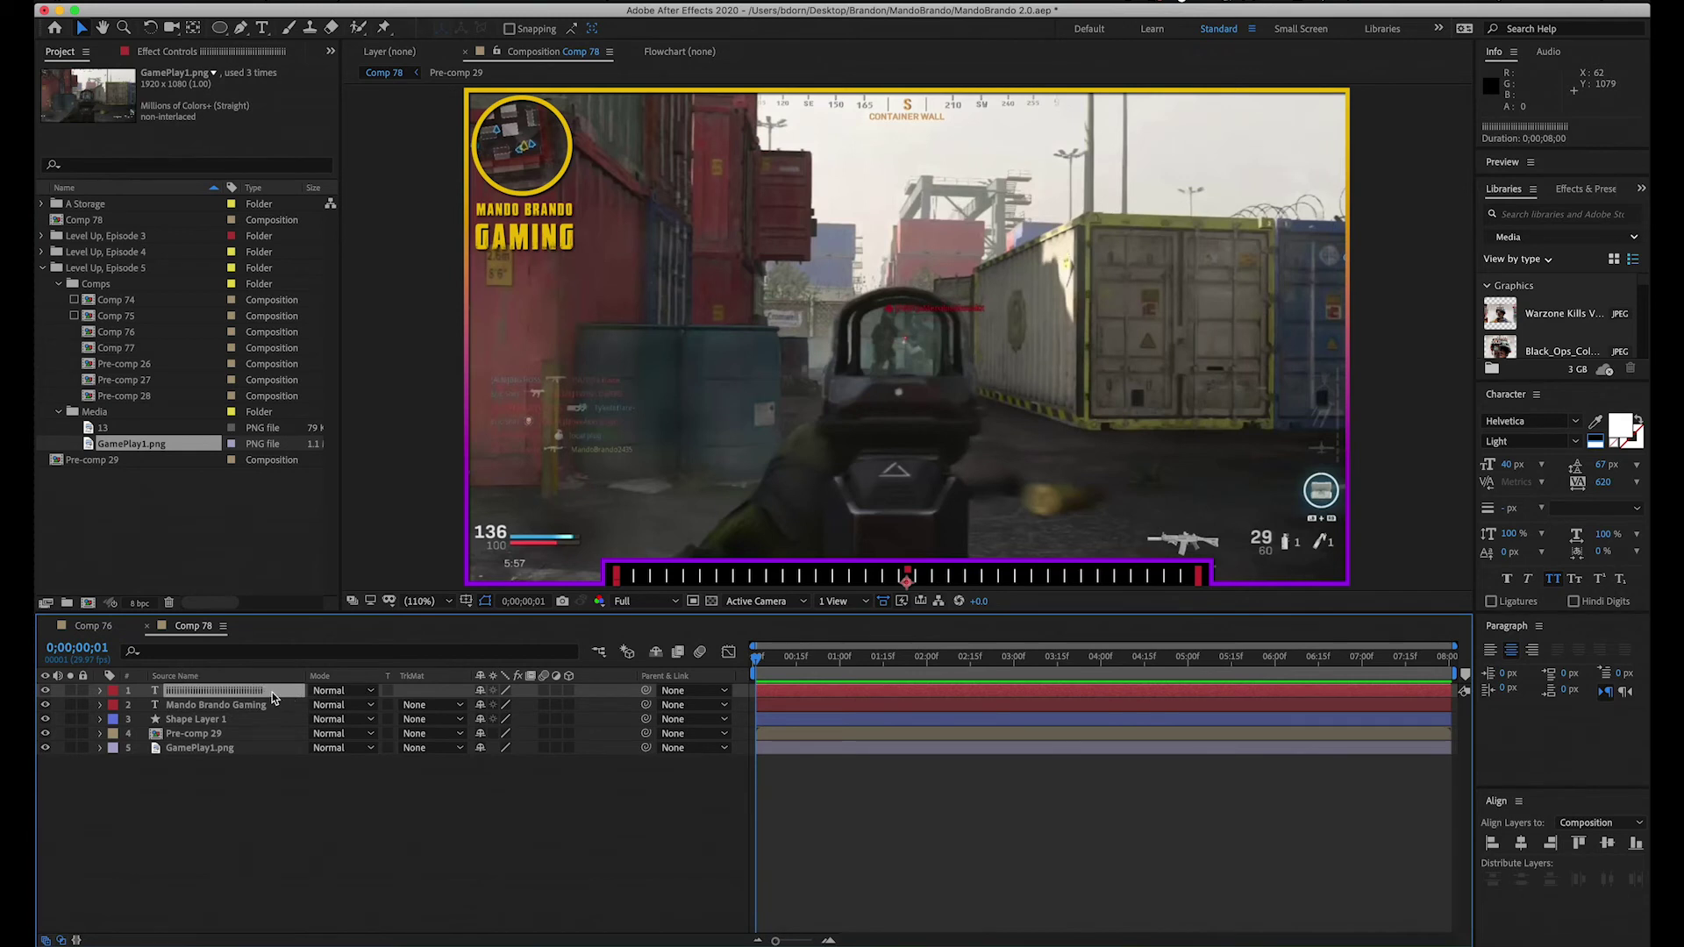
key(t)
click(488, 705)
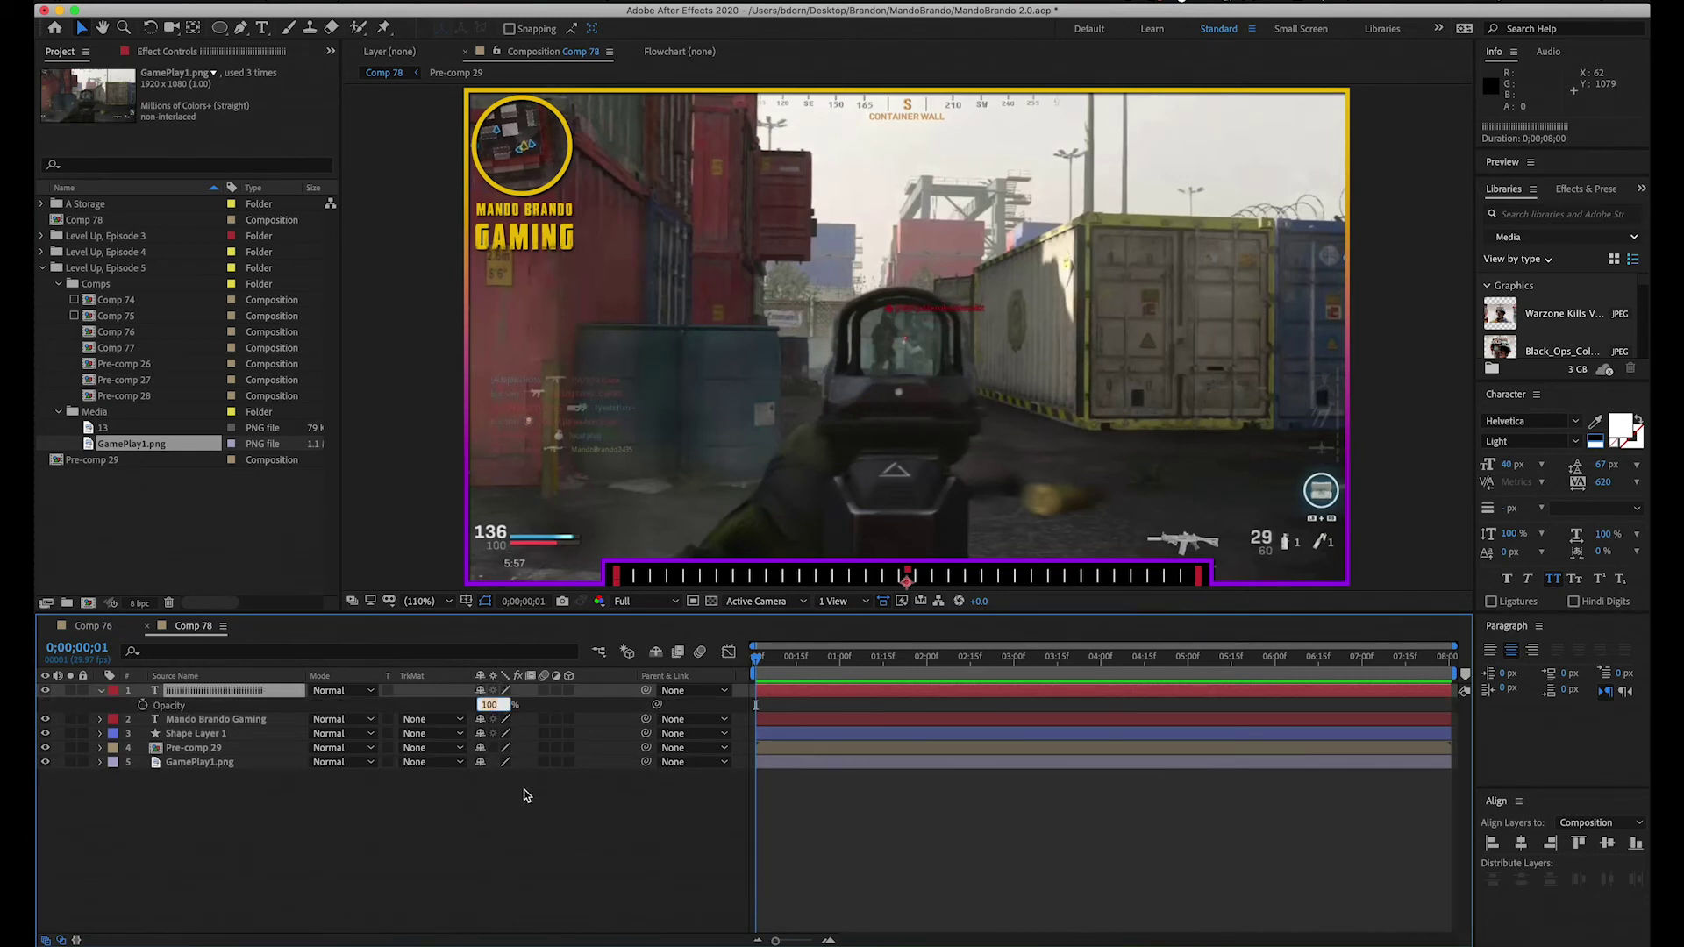
text(30)
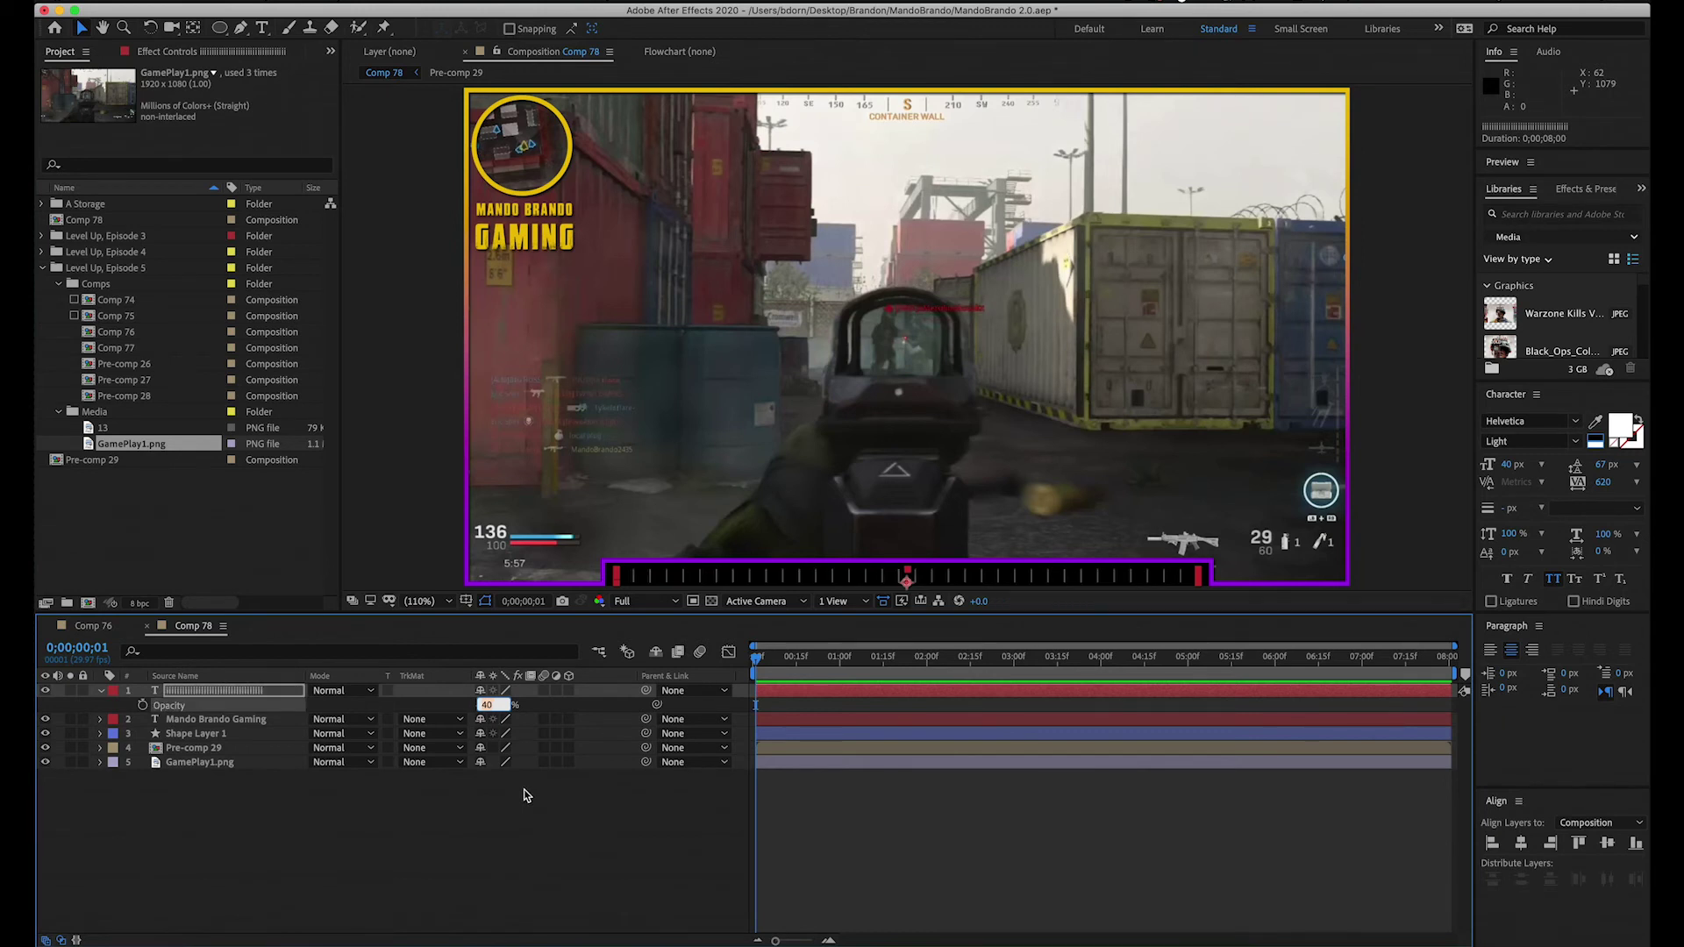
click(526, 795)
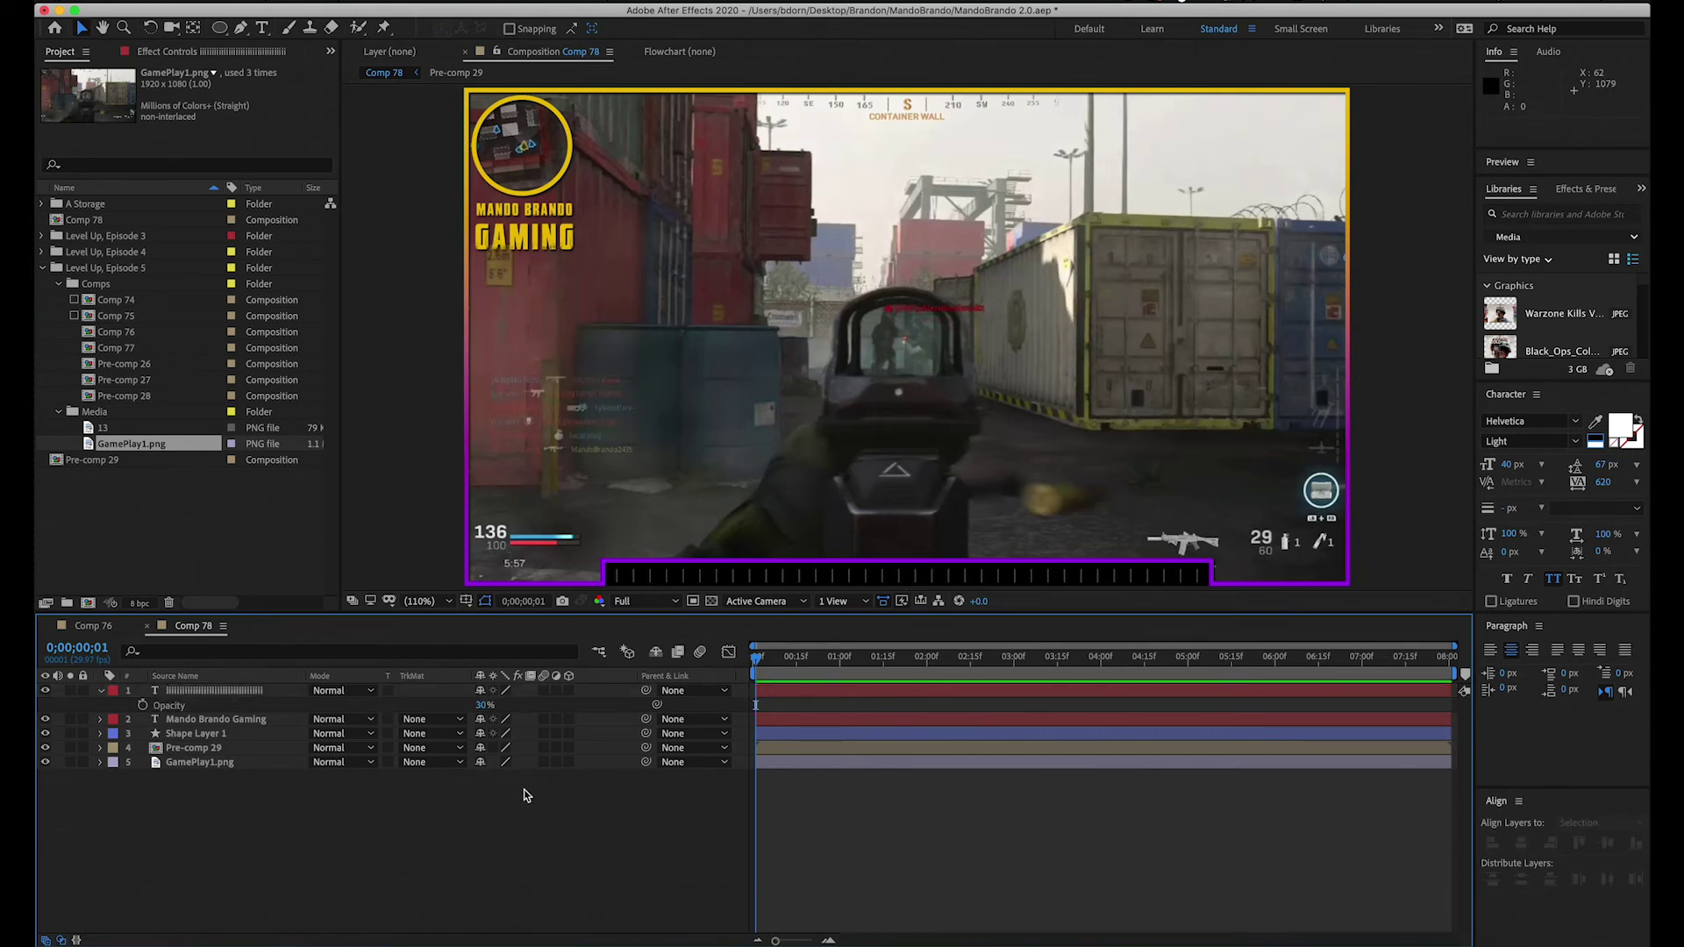
click(100, 691)
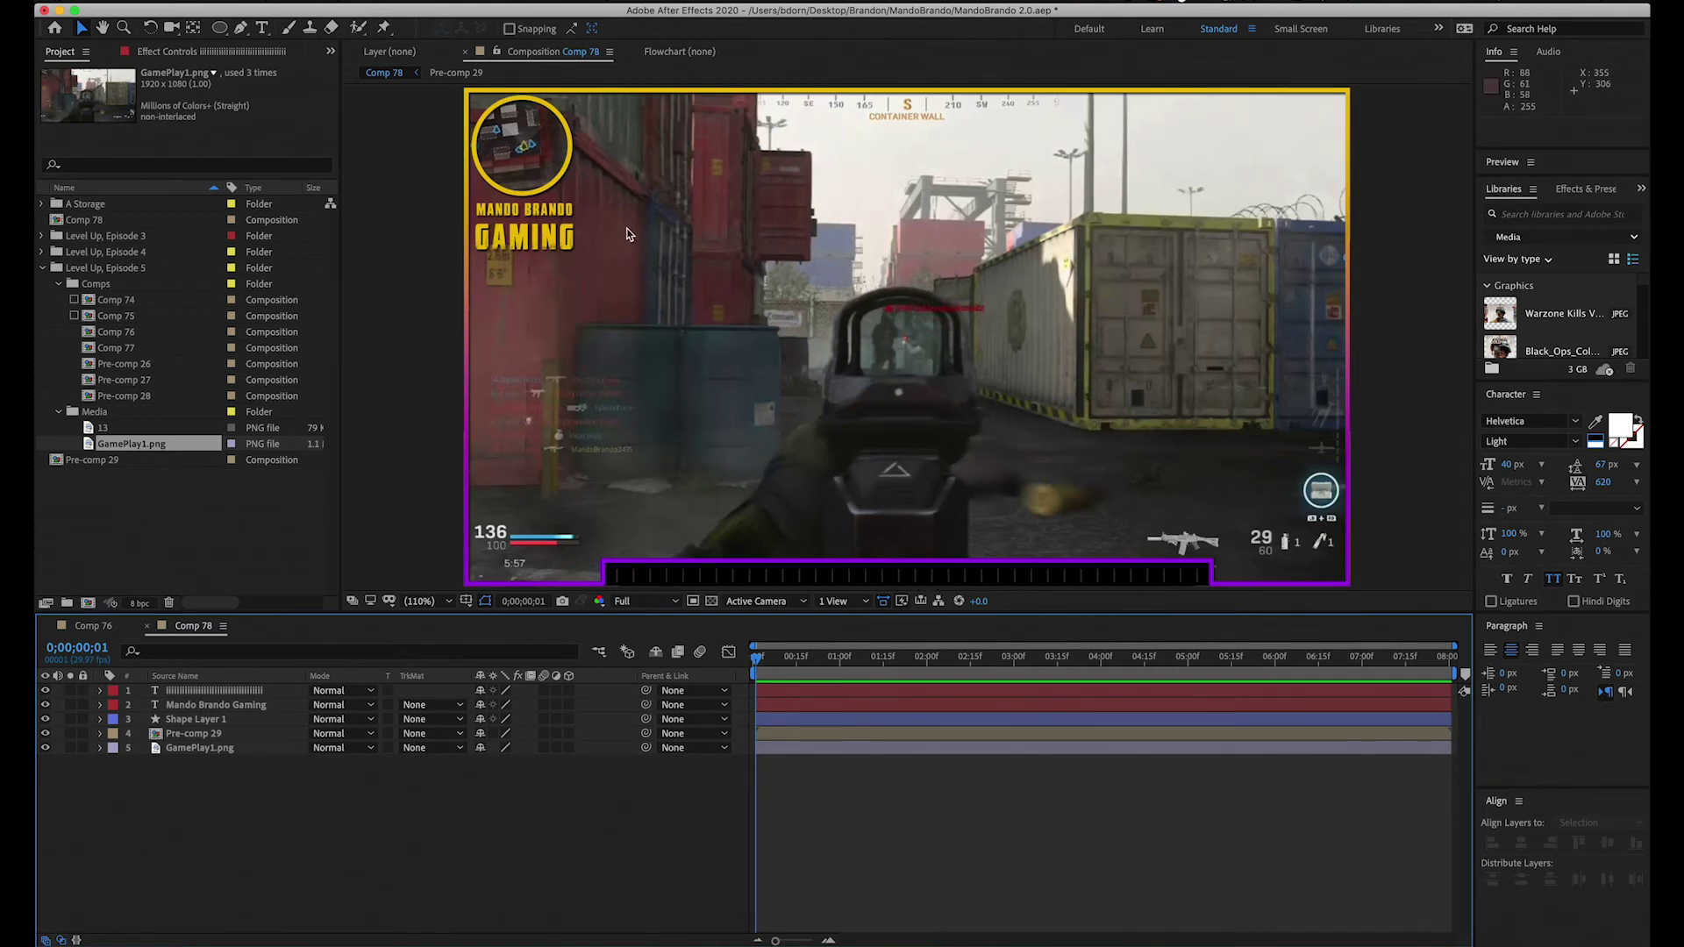
Step: Duplicate the "Mando Brando Gaming" title layer and move the copy to the middle of the frame
click(245, 707)
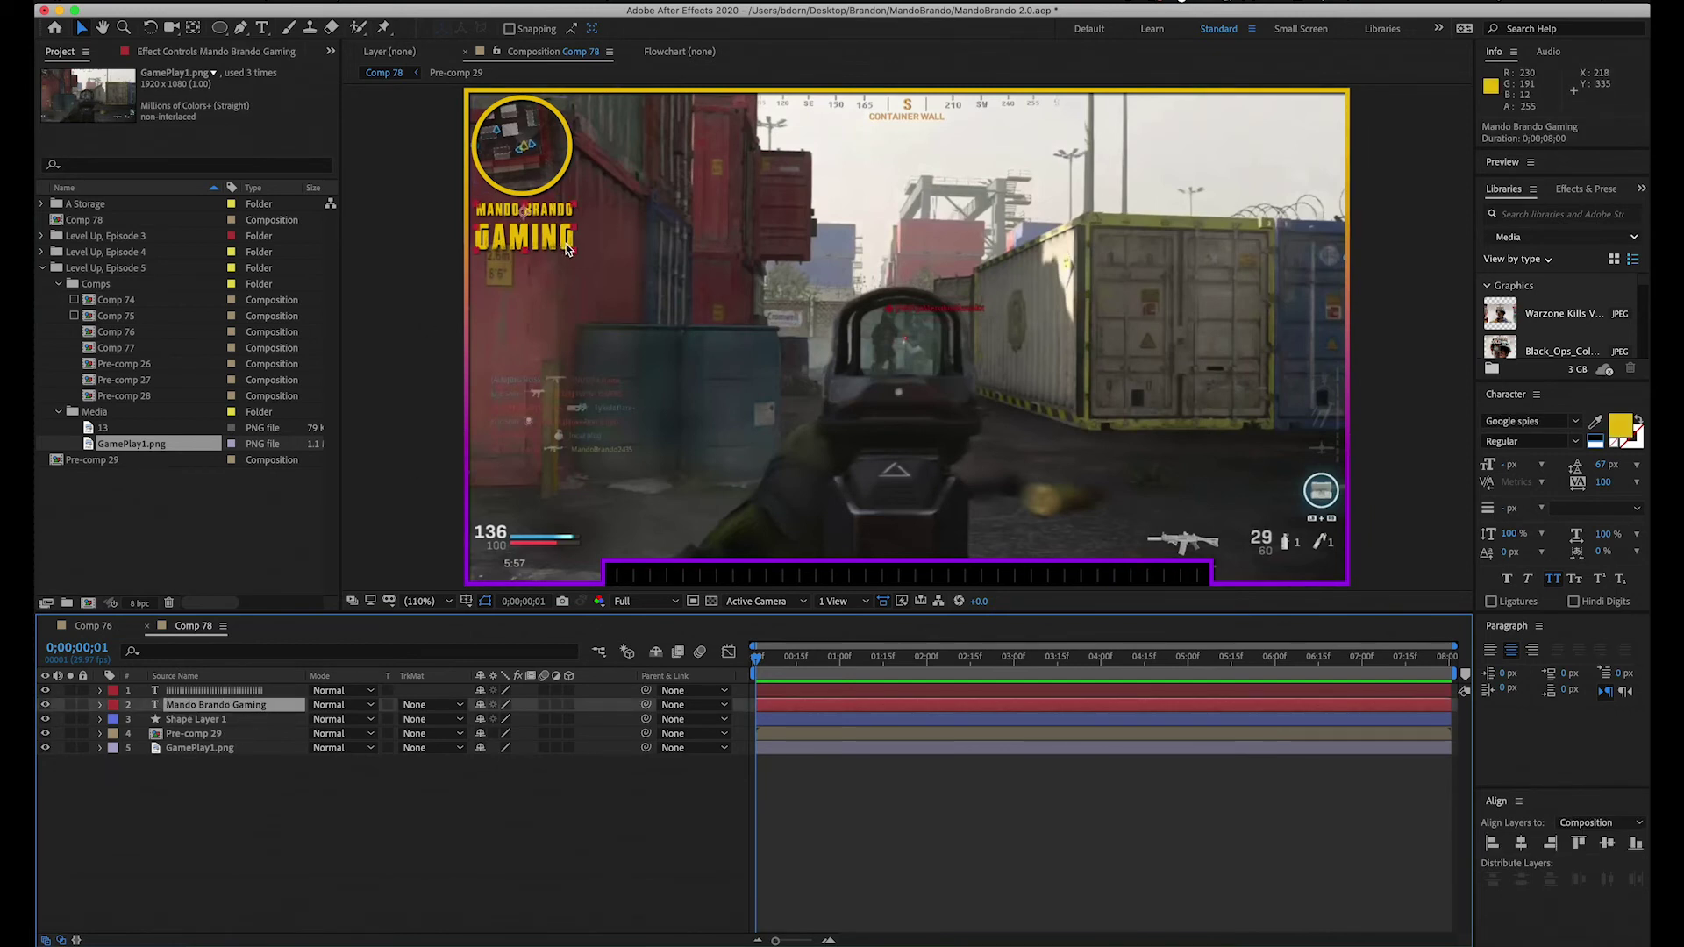
key(super+c)
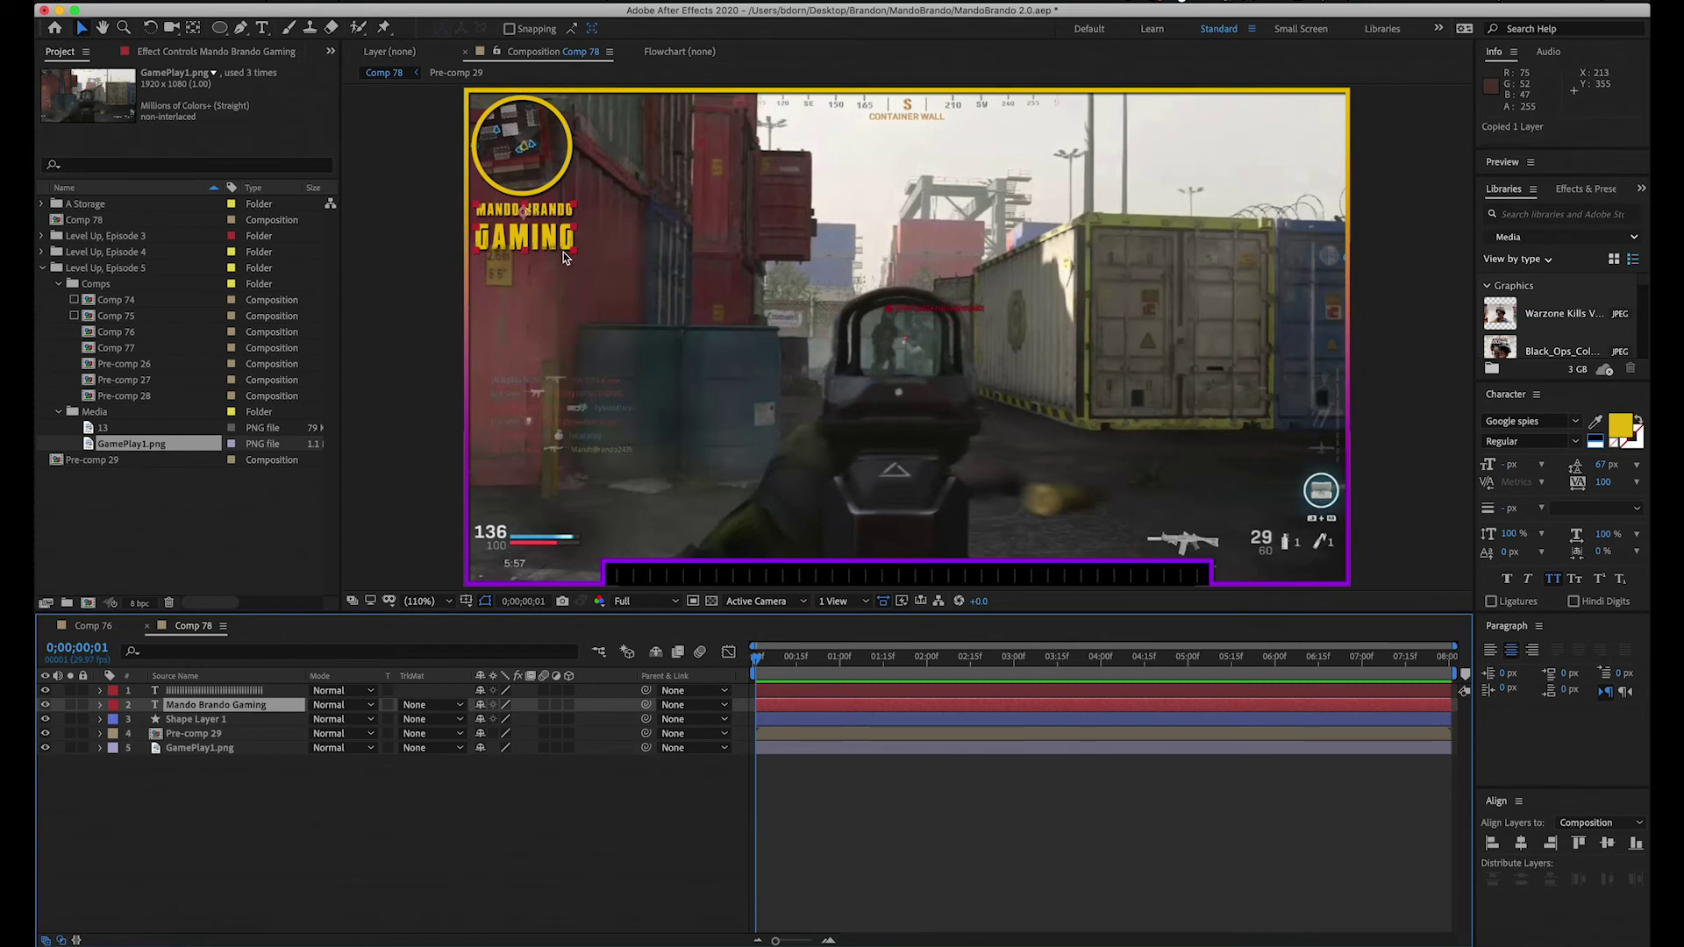
key(super+v)
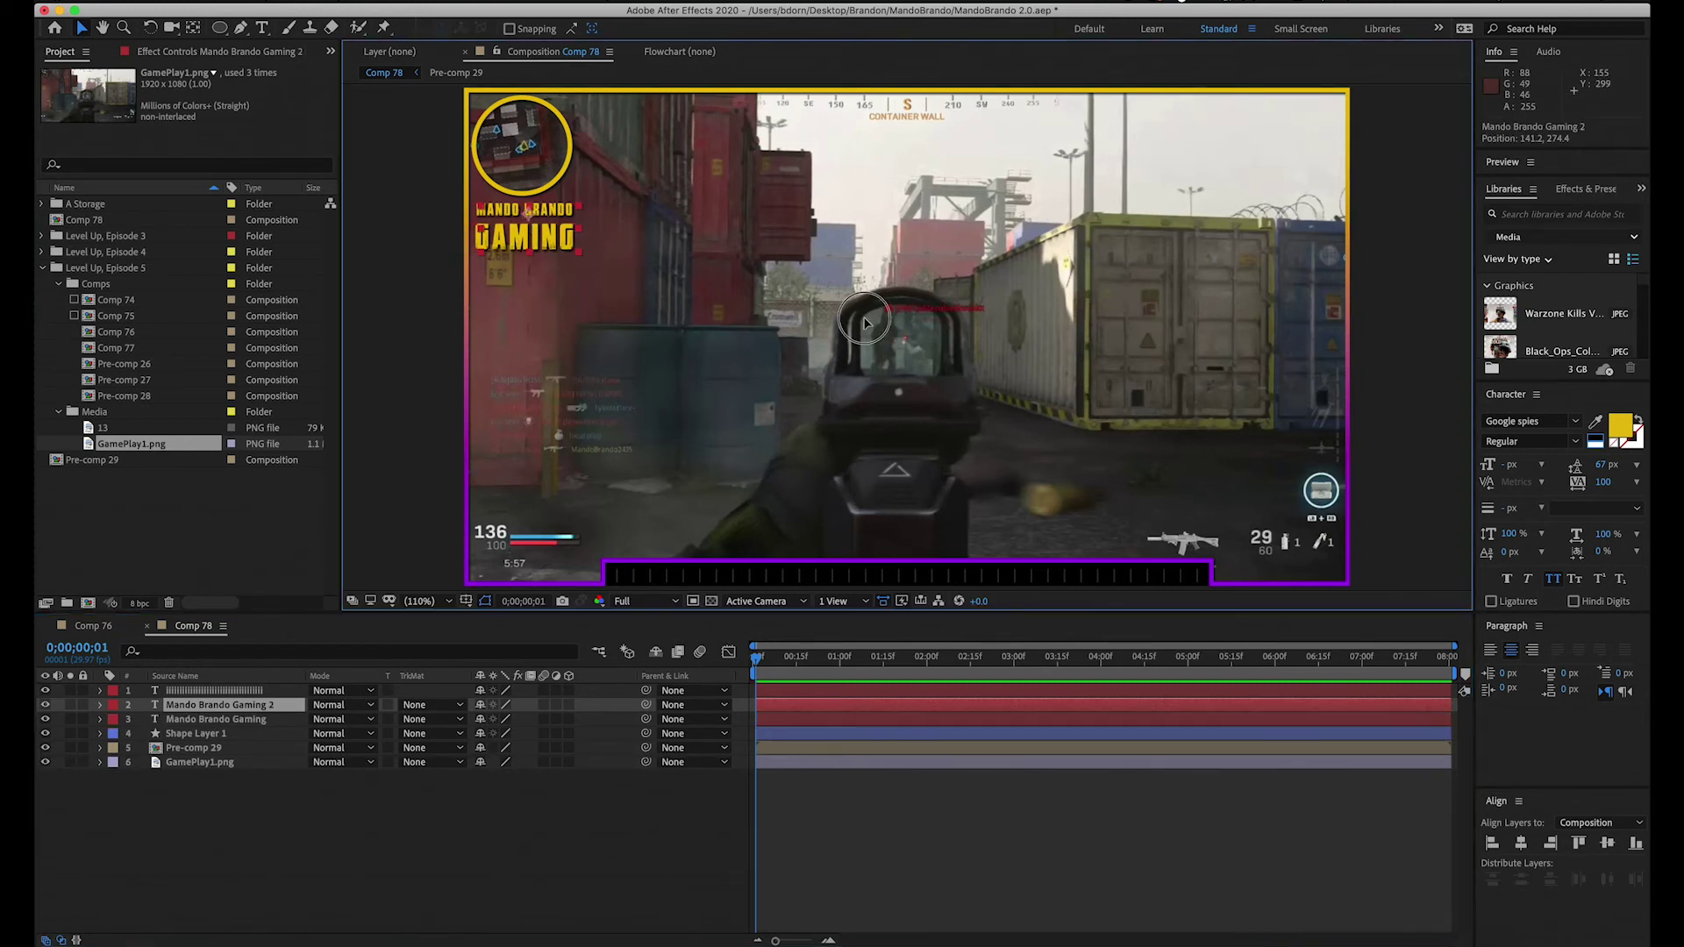
drag(529, 231, 864, 341)
Step: Cut the copied title down to "Mando Brando" by deleting "Gaming", and change its fill color to white
double_click(864, 339)
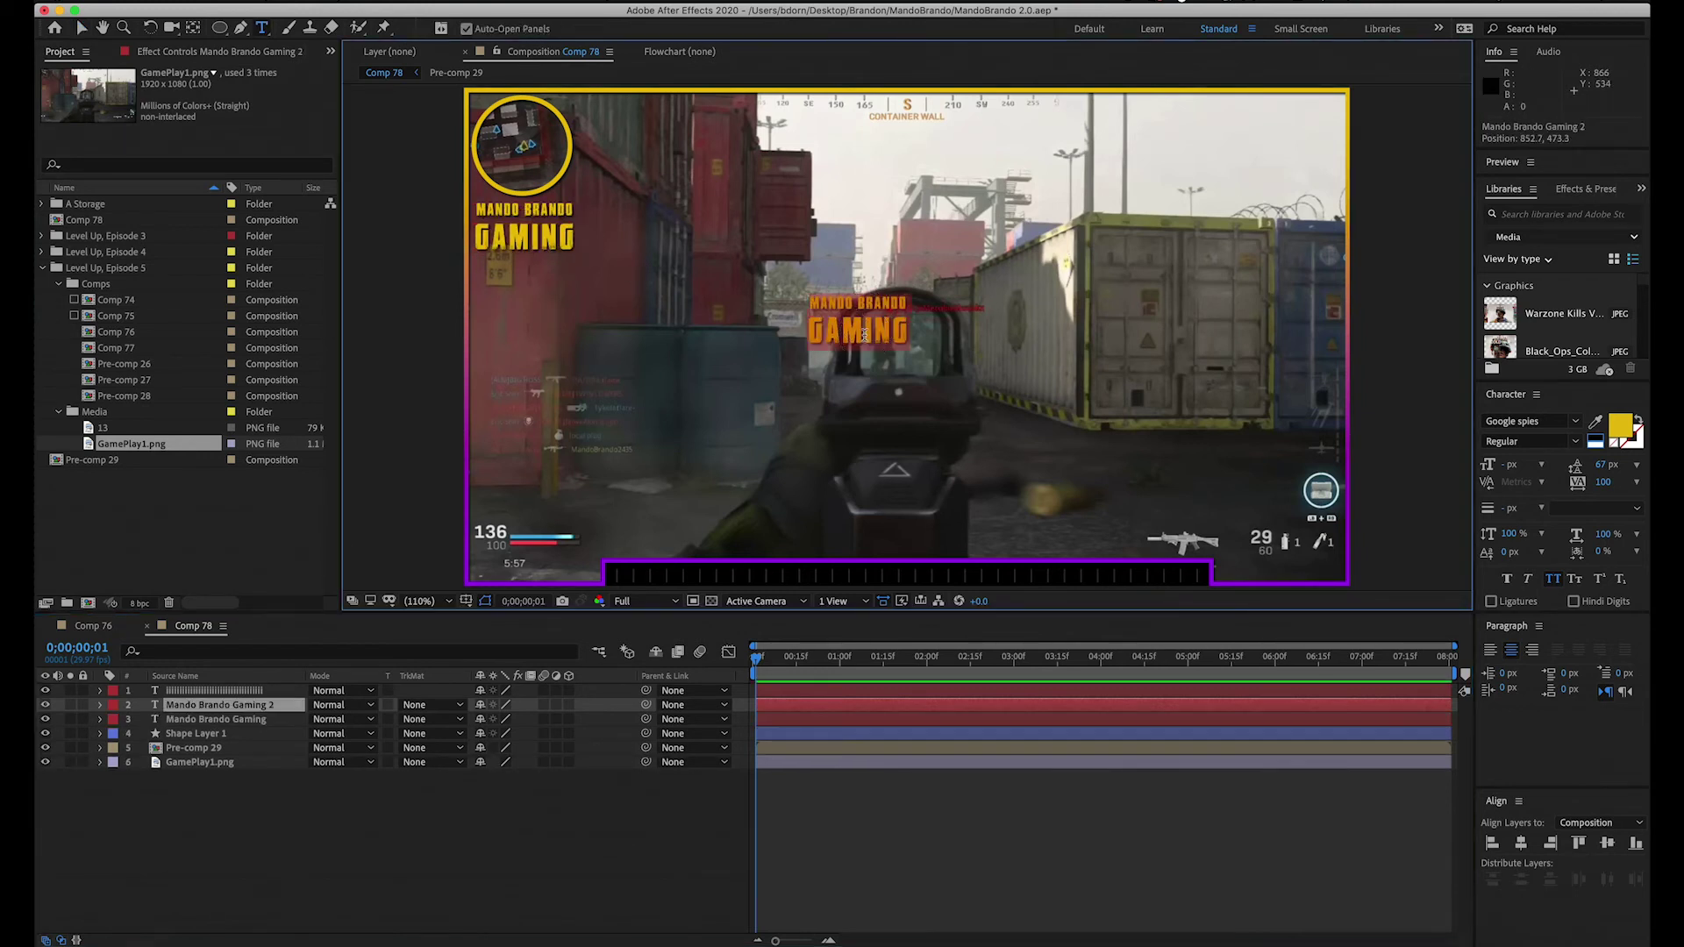
key(BackSpace)
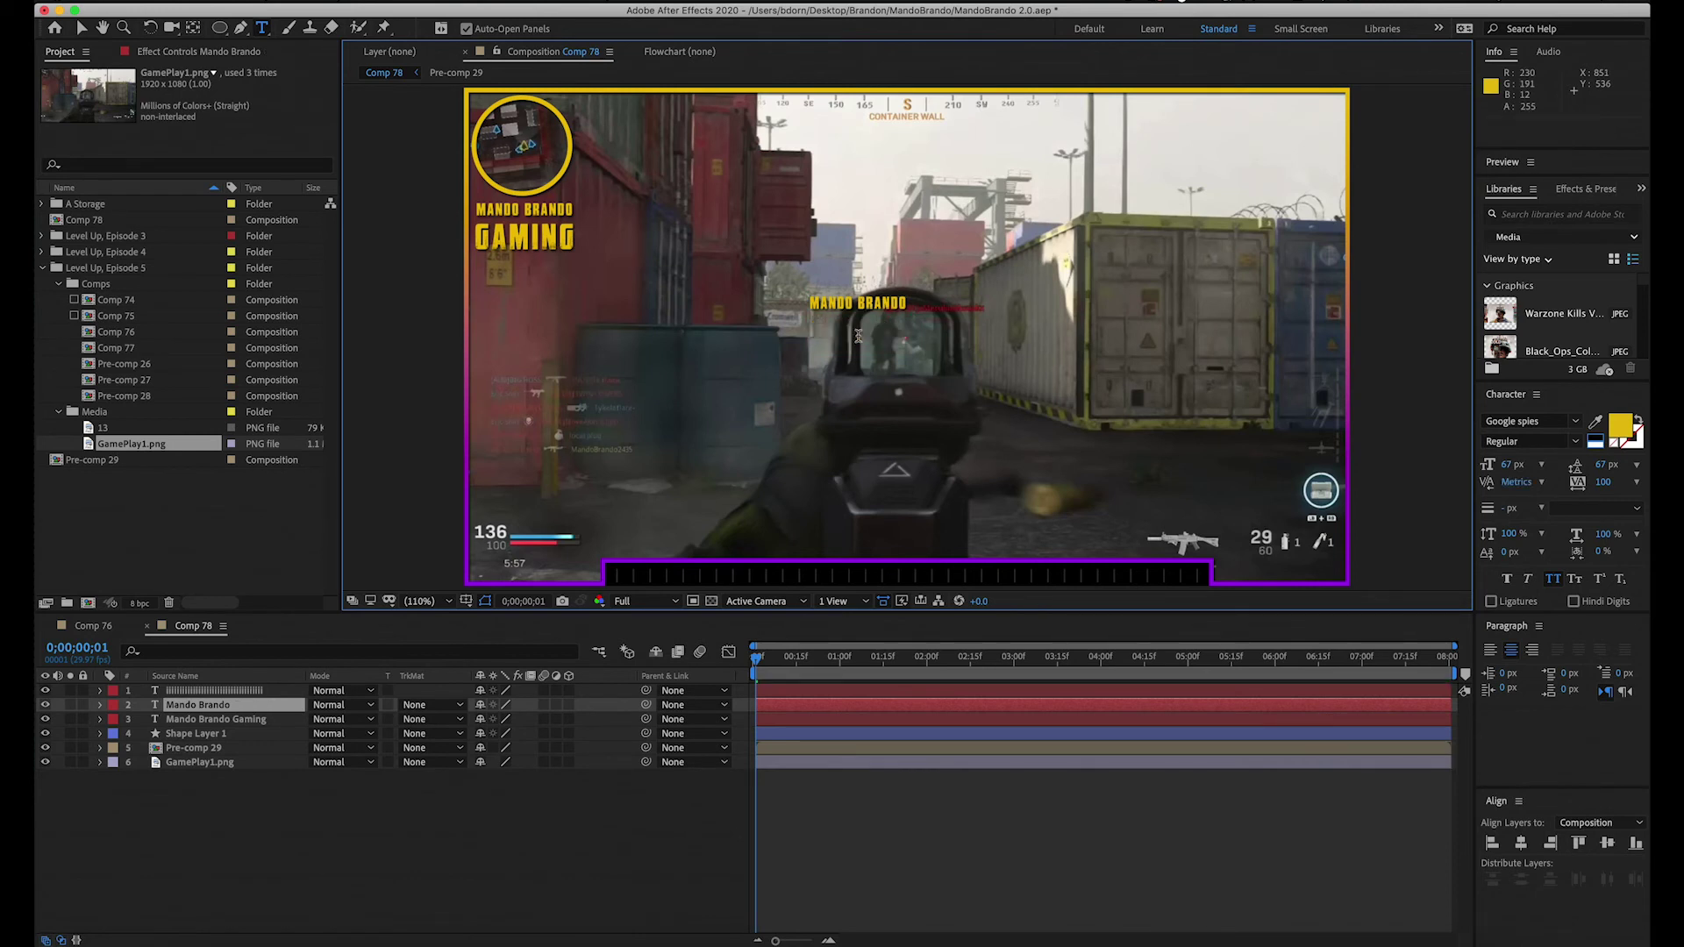
key(super+a)
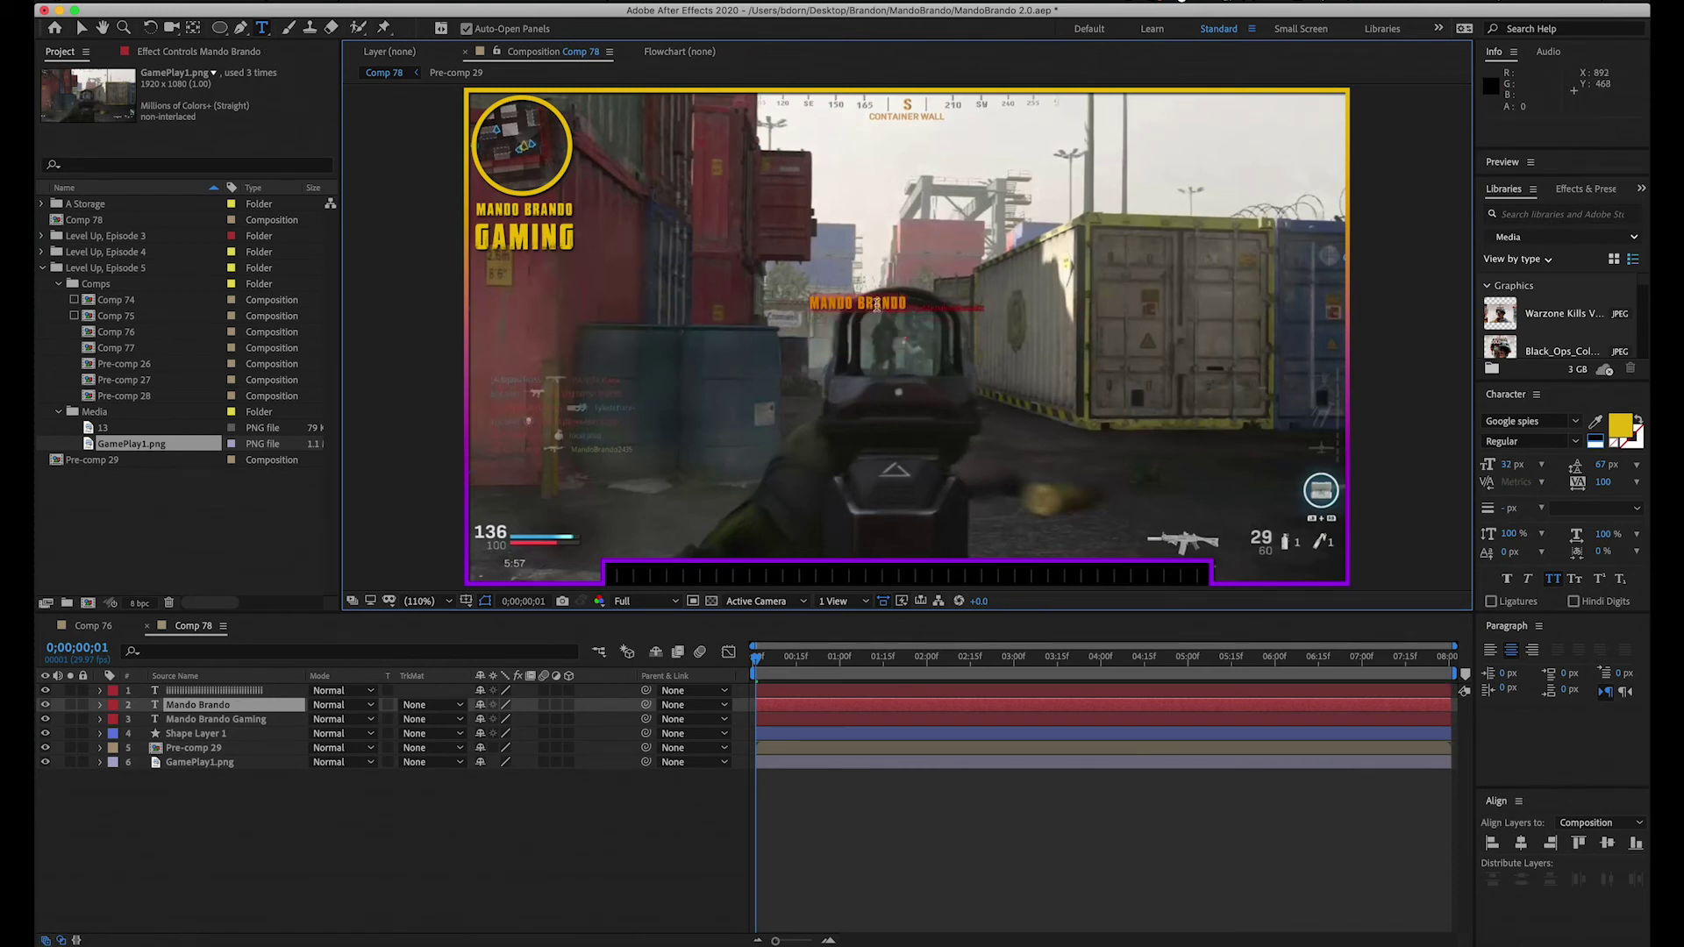
click(1592, 438)
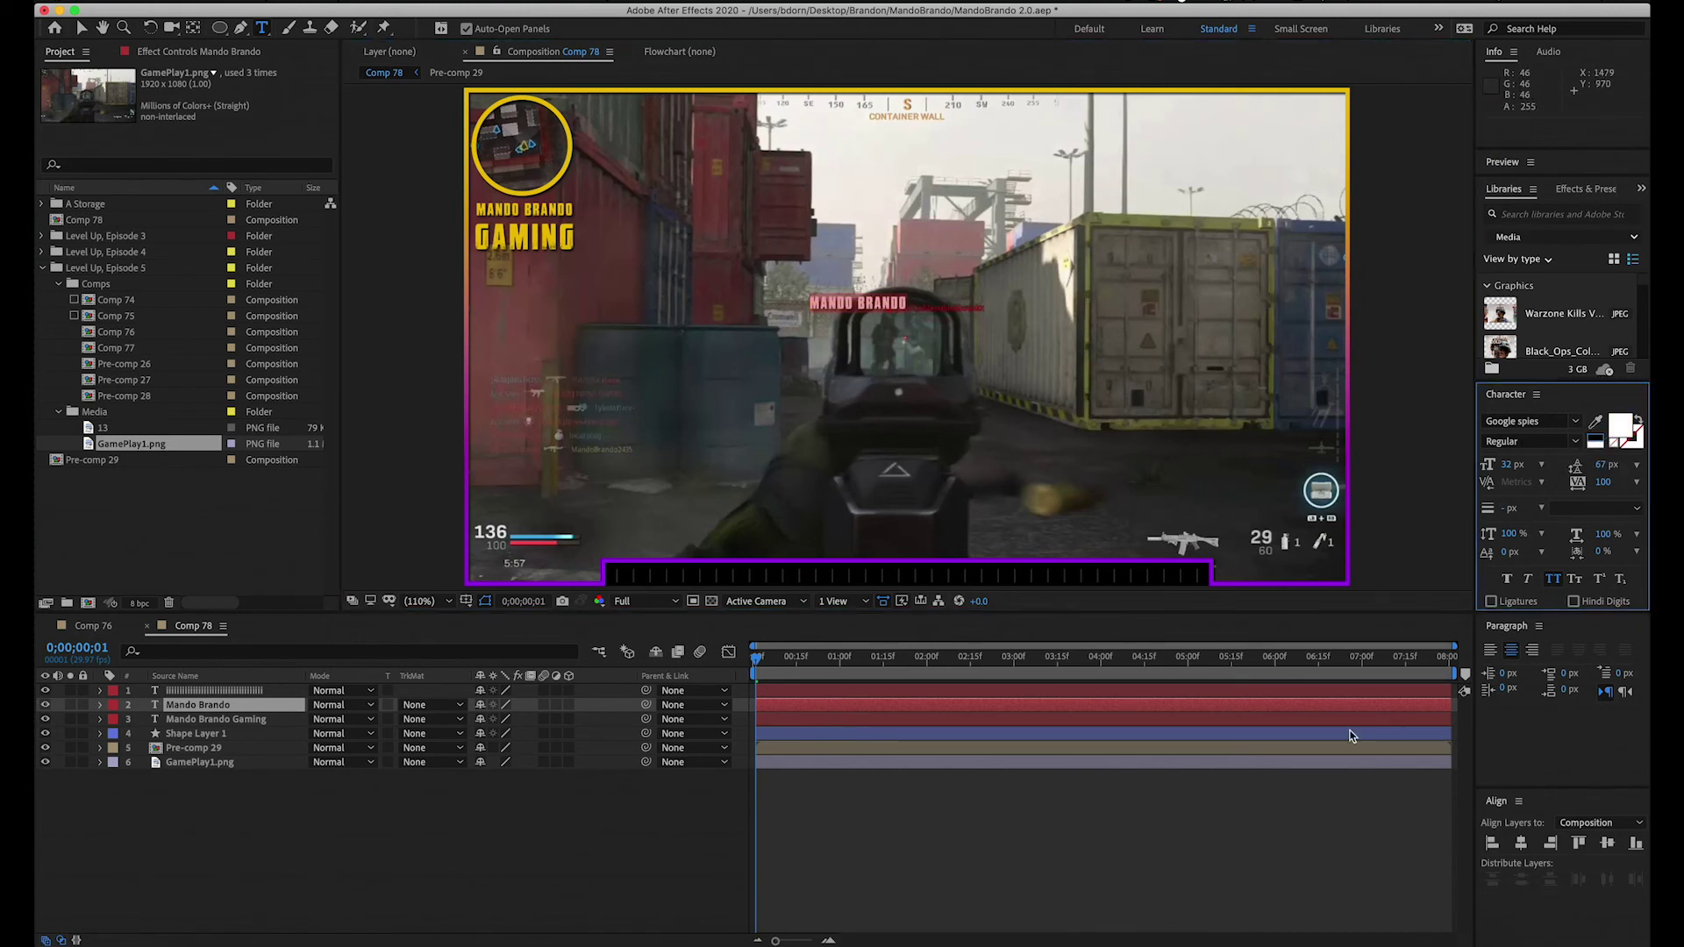
Step: Align the white text to the composition's horizontal center and bottom edge, and nudge it up within the black bar
click(1521, 843)
click(1636, 844)
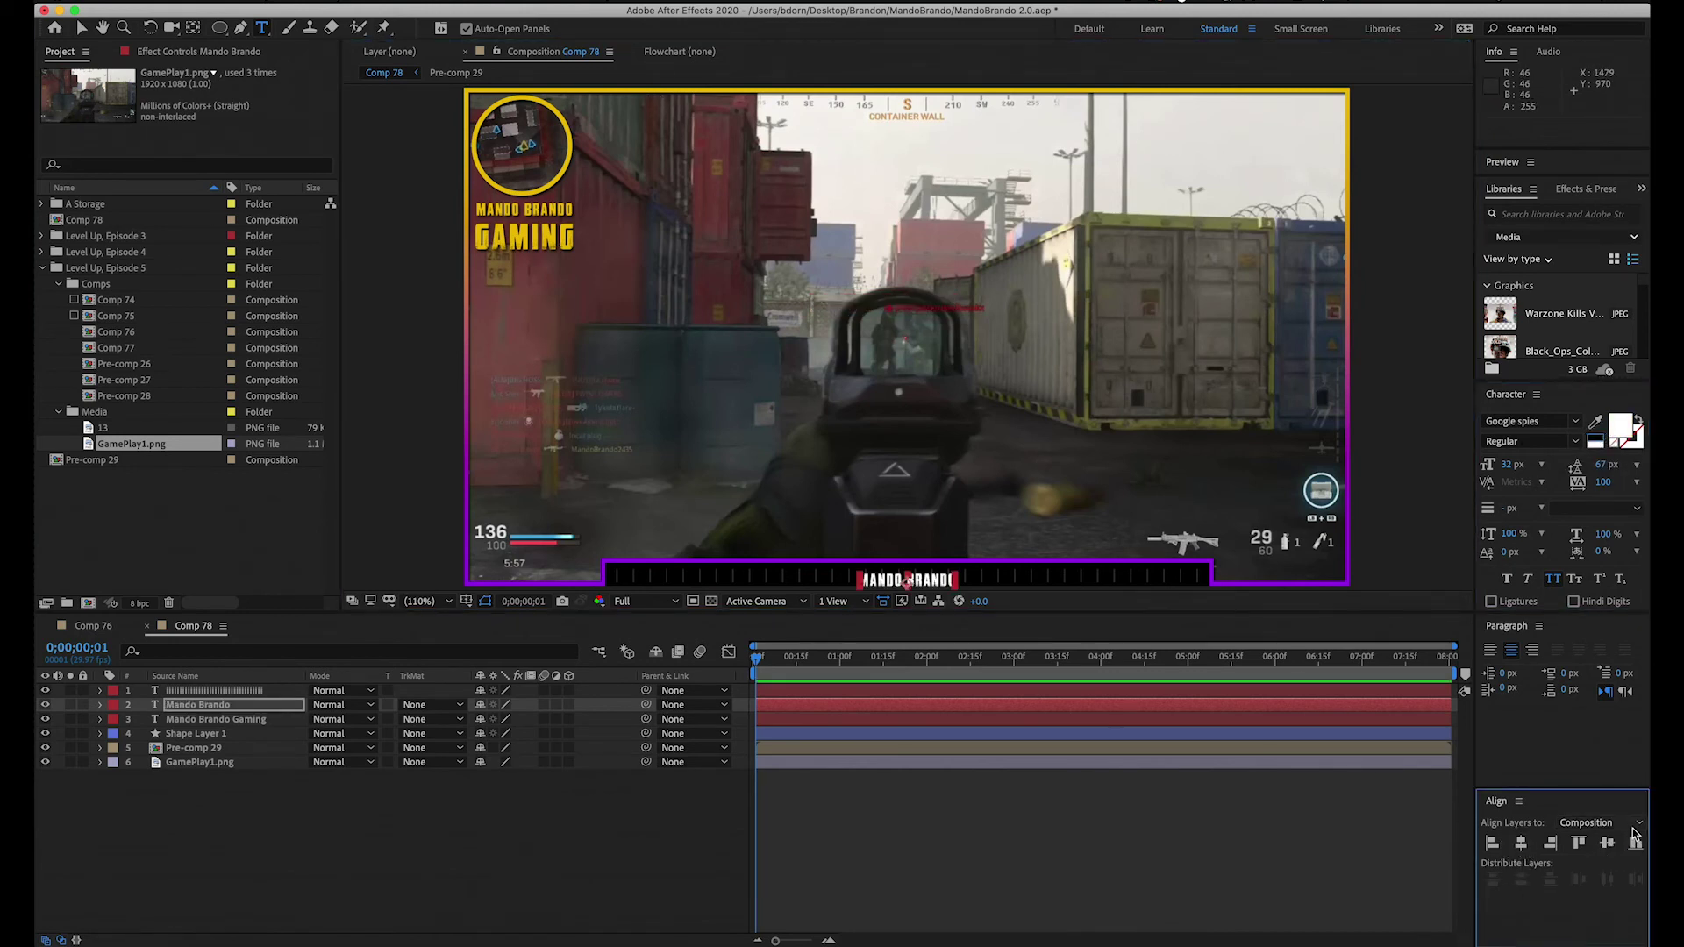
click(247, 708)
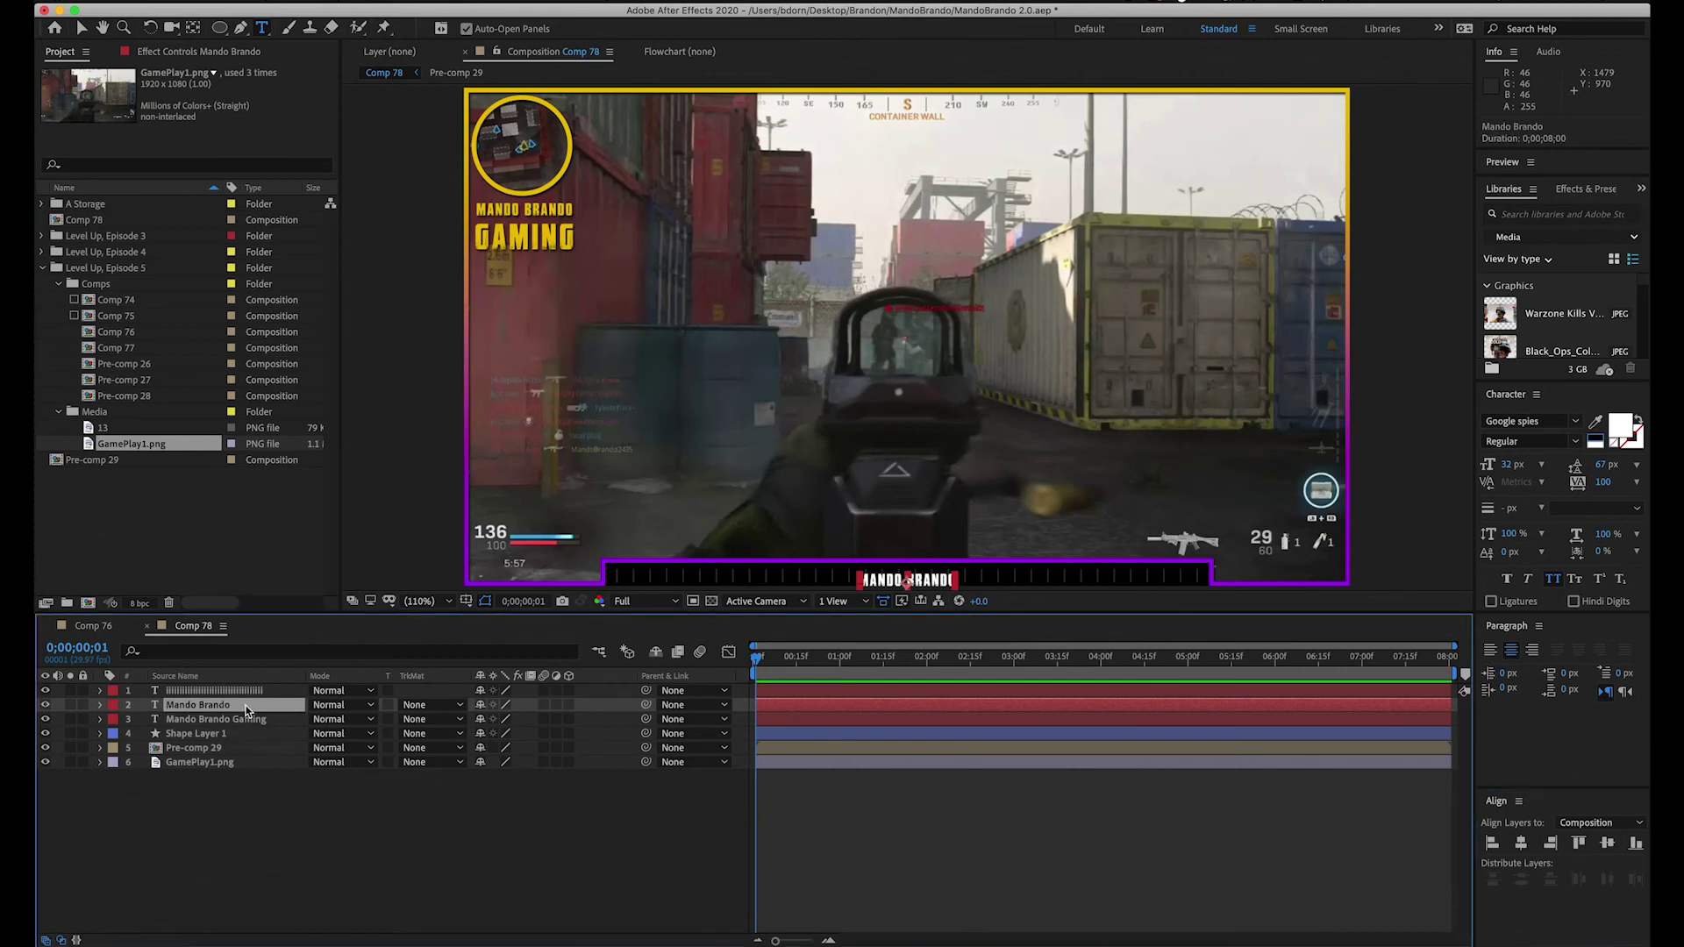
key(Up)
key(Up)
key(Up)
key(Up)
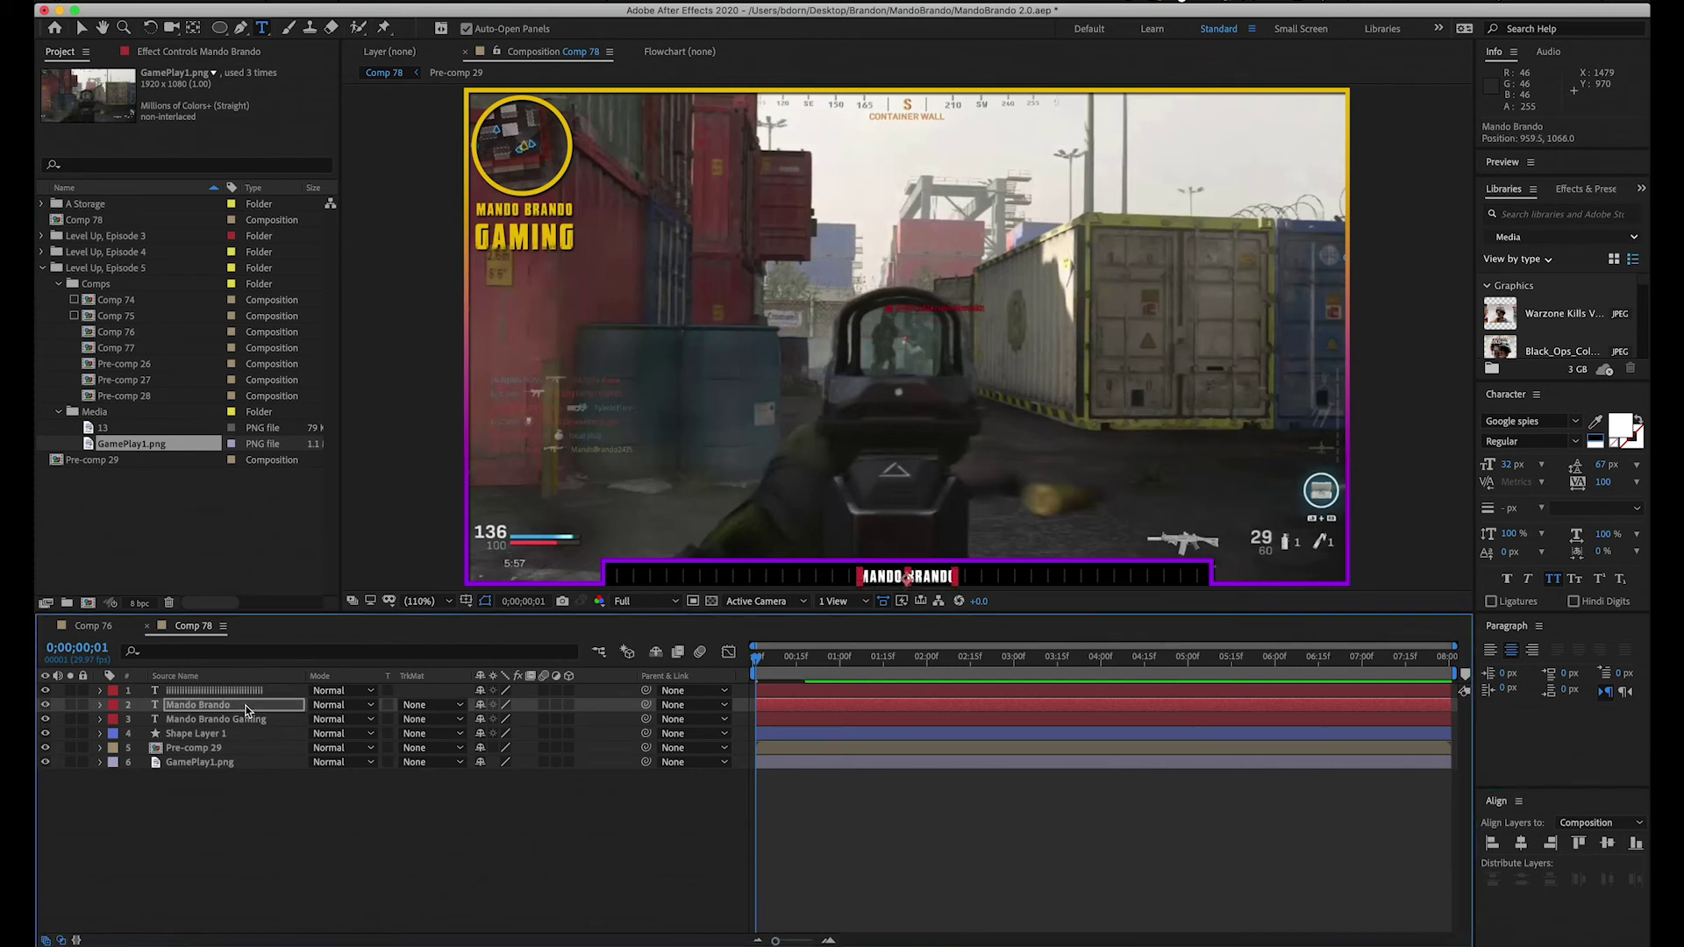
Step: Replace the bar text with "Twitch", "Youtube", "Facebook" and "Instagram", spaced widely across the black bar
click(893, 574)
text(Tw)
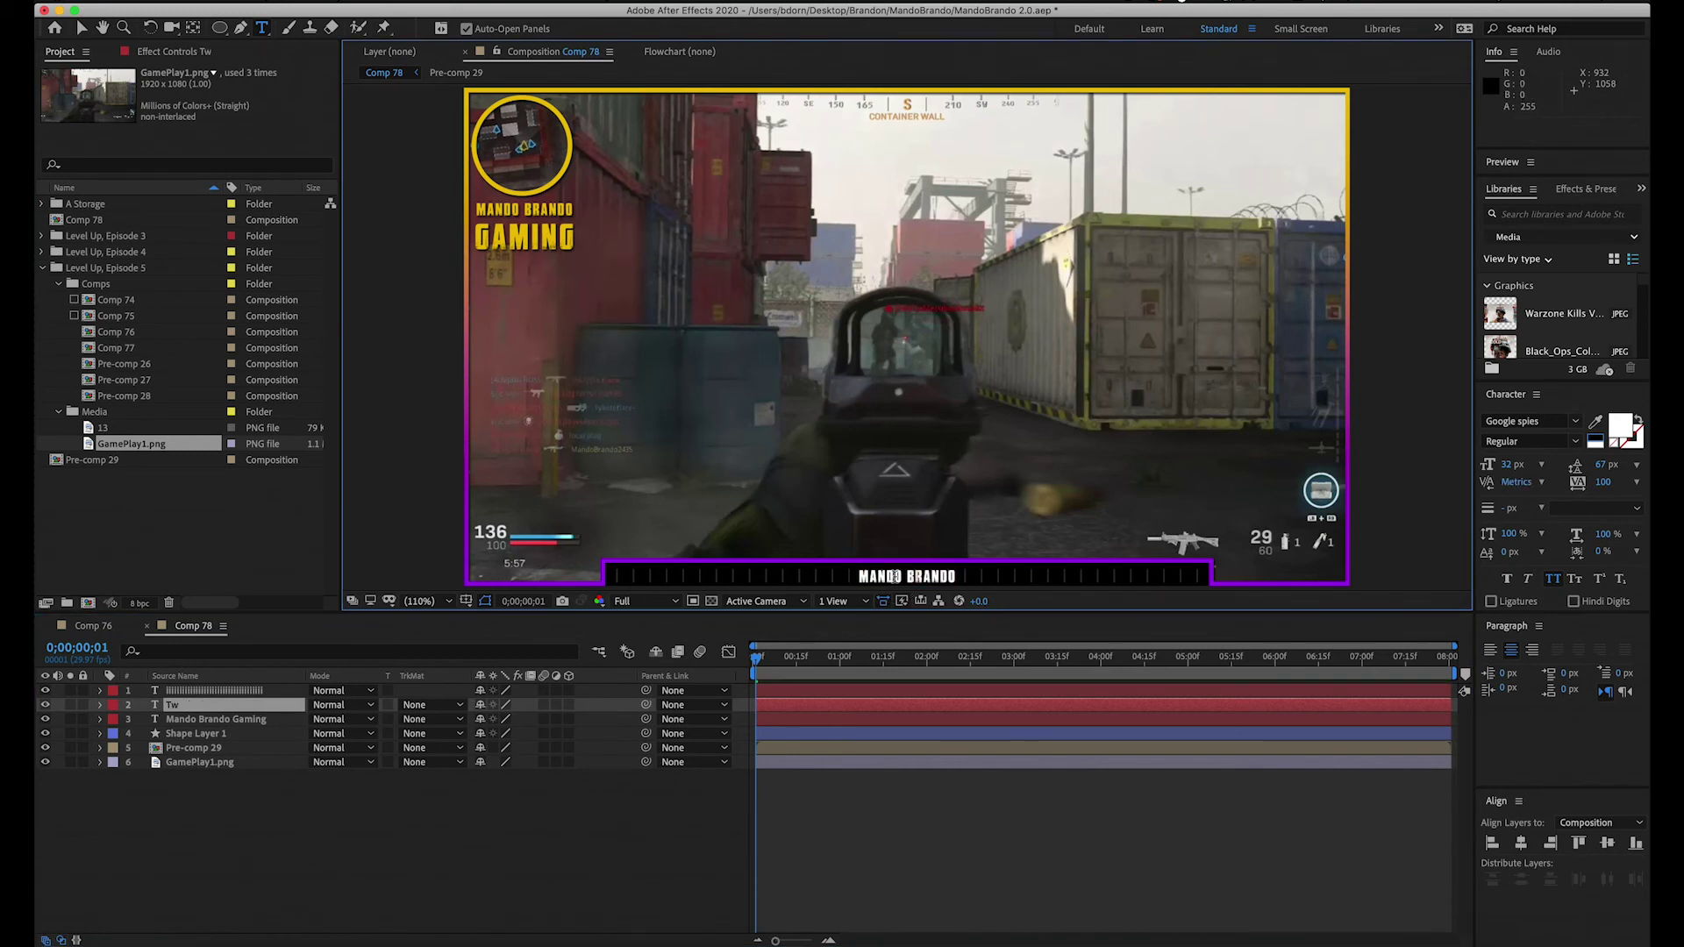
text(ithc)
key(BackSpace)
text(ch)
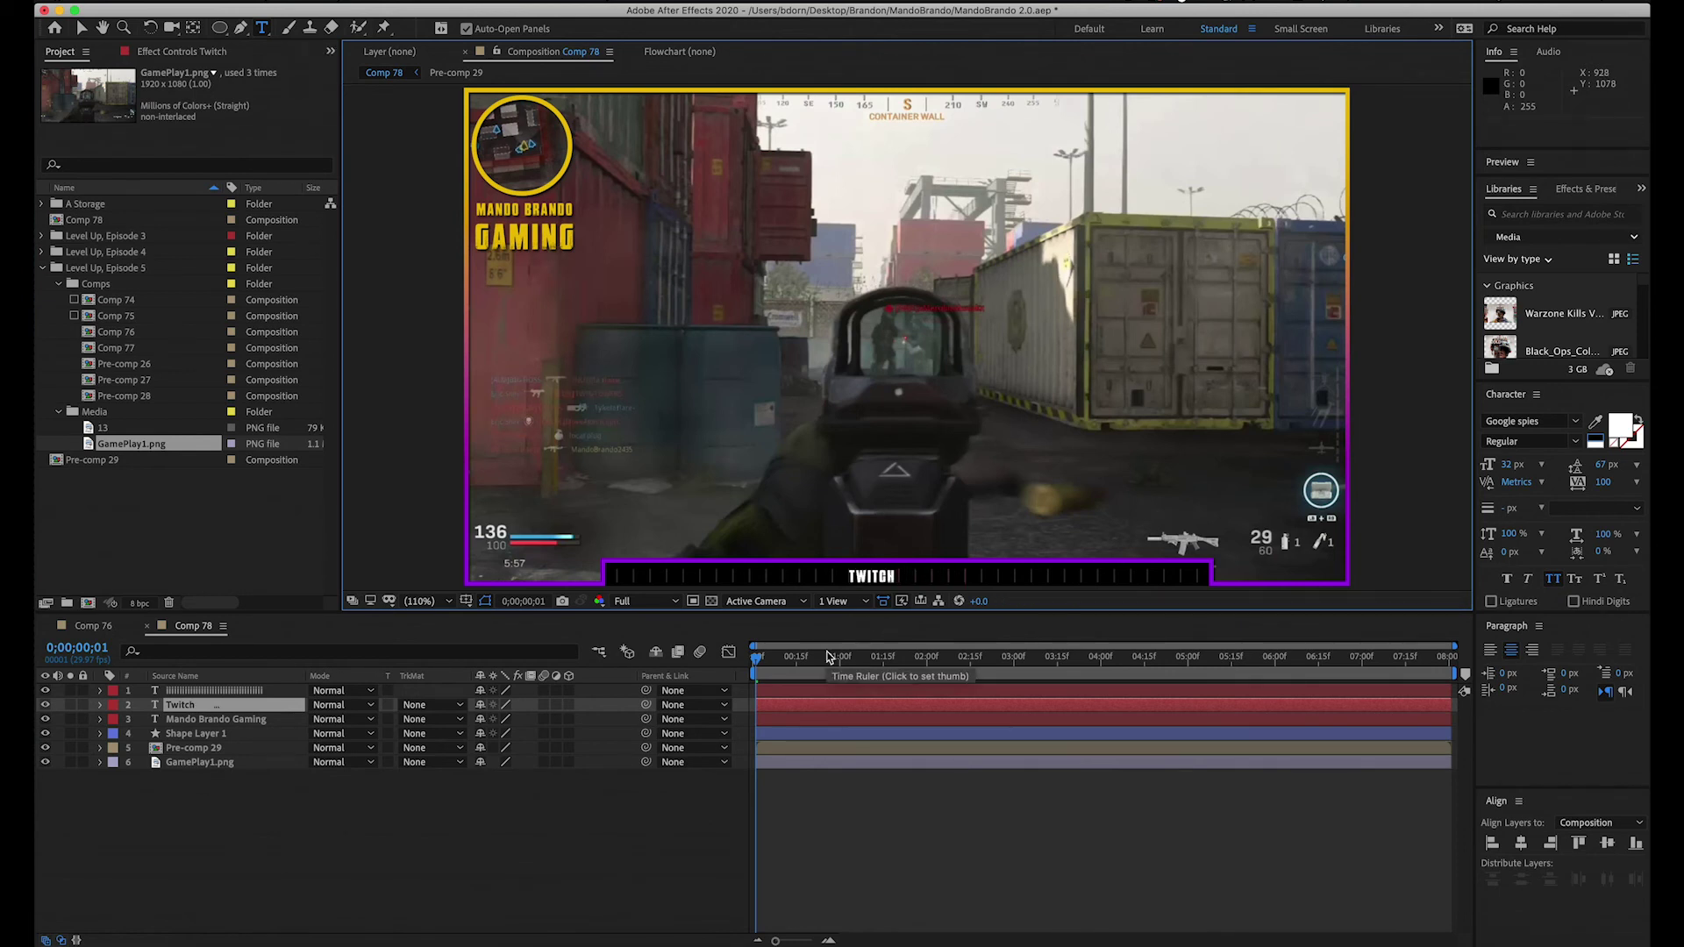
text(Youtube   )
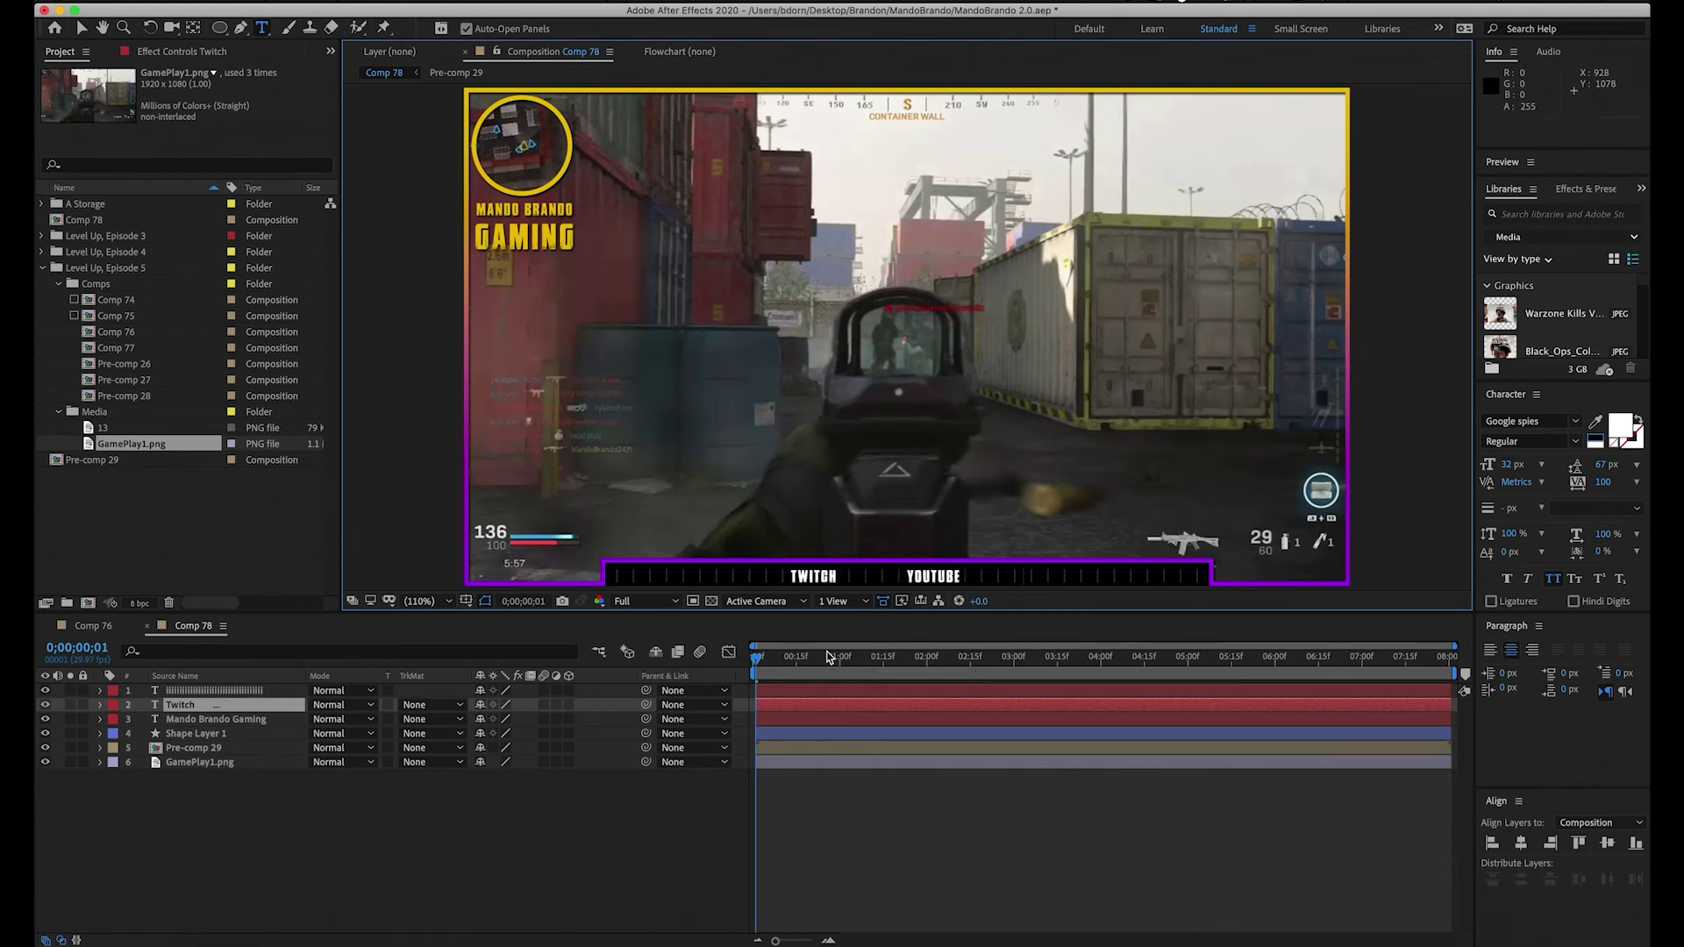
text(   FACEBOOK   )
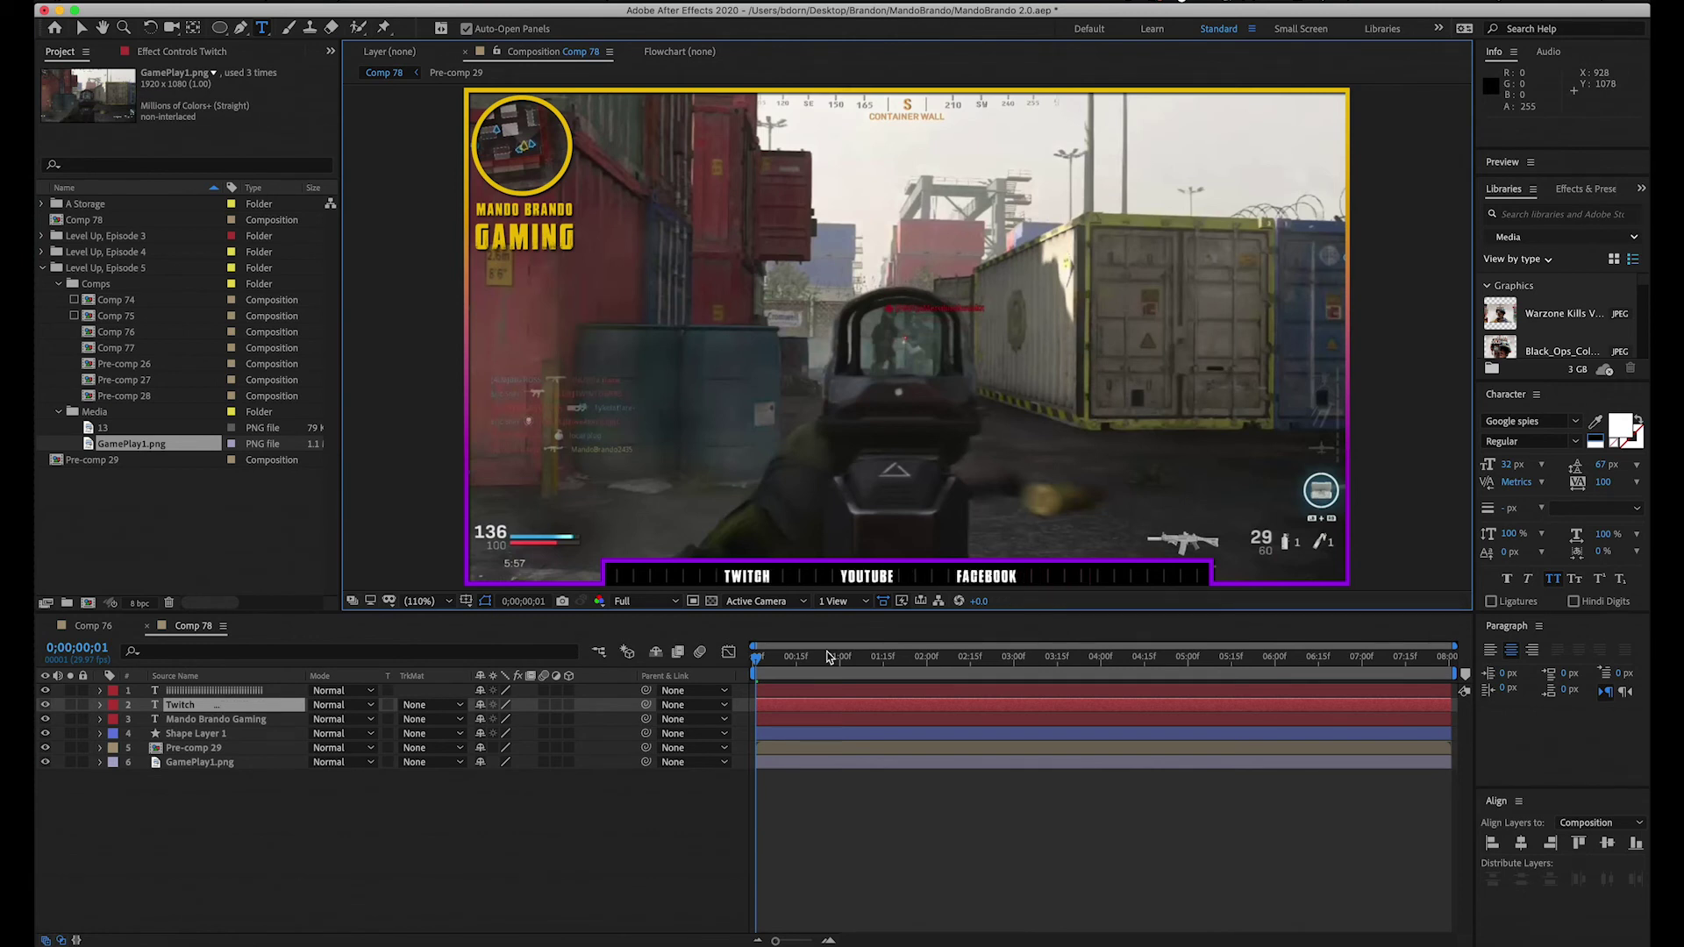
text( instagram)
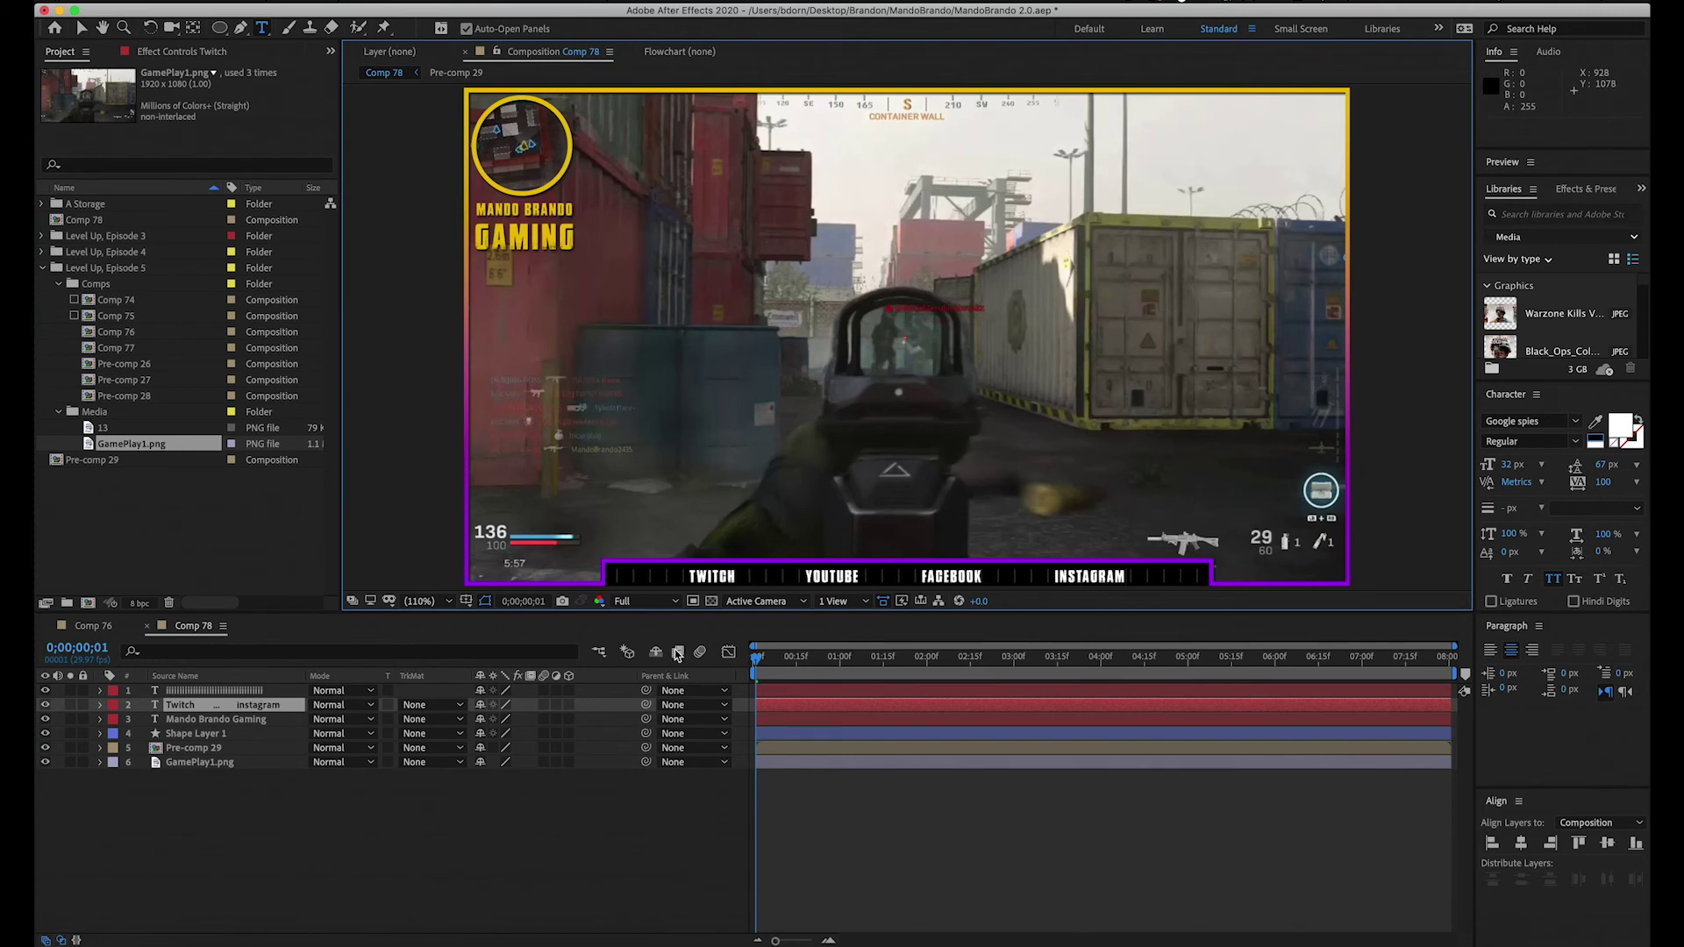
click(921, 833)
key(v)
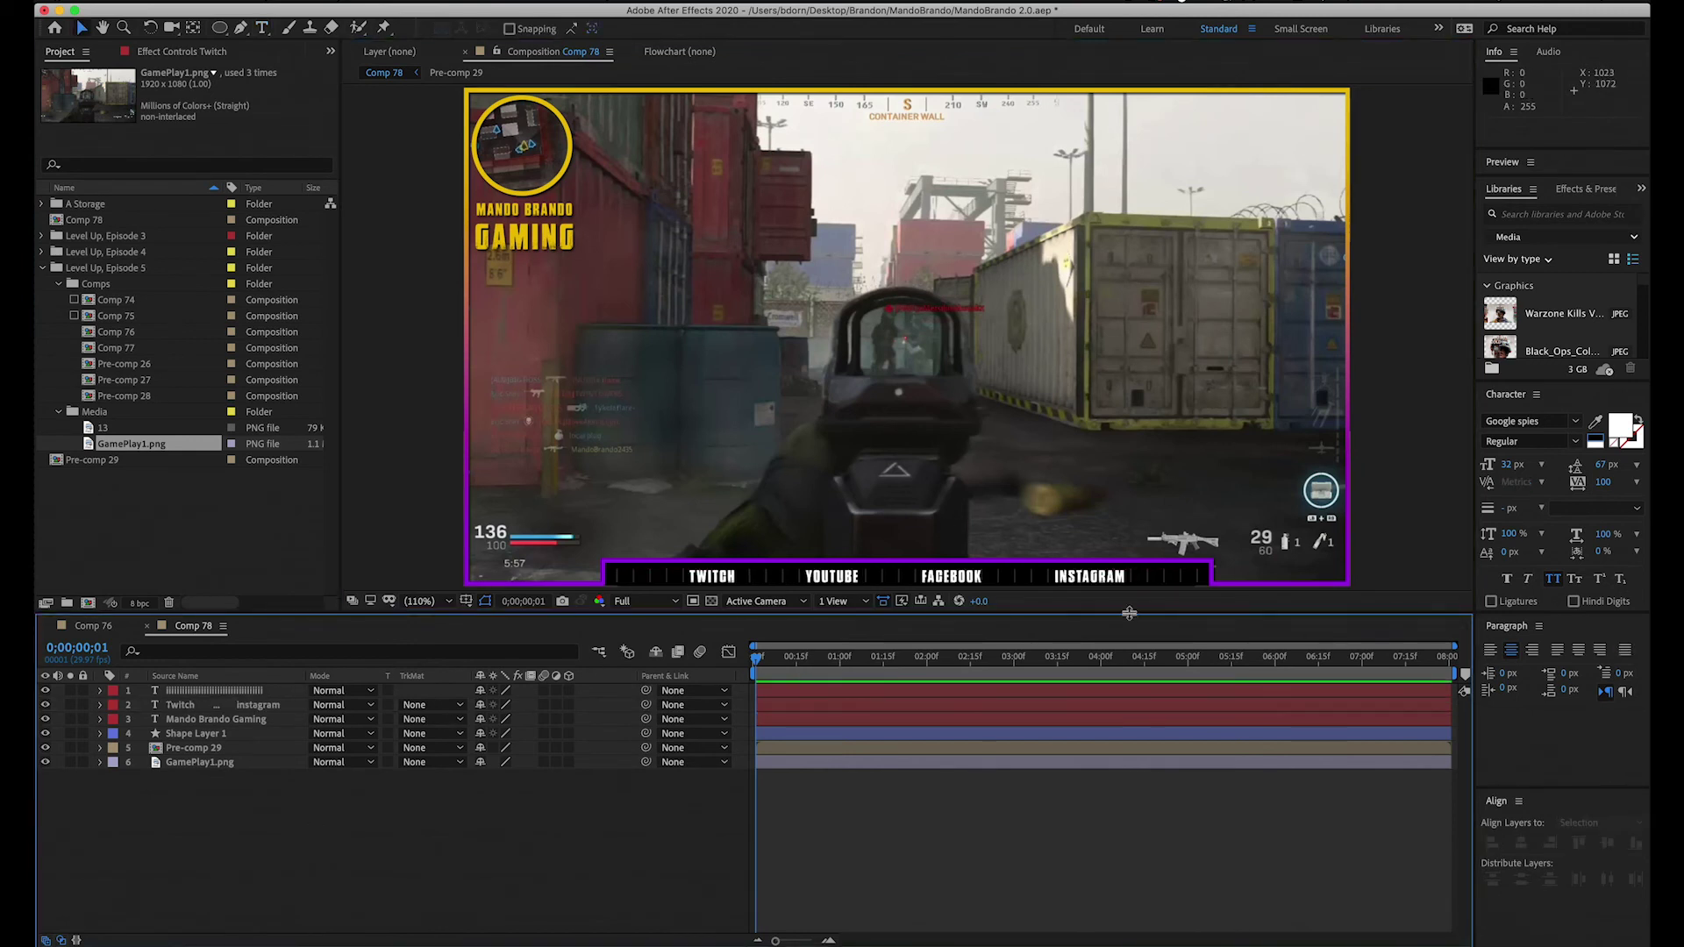
click(961, 583)
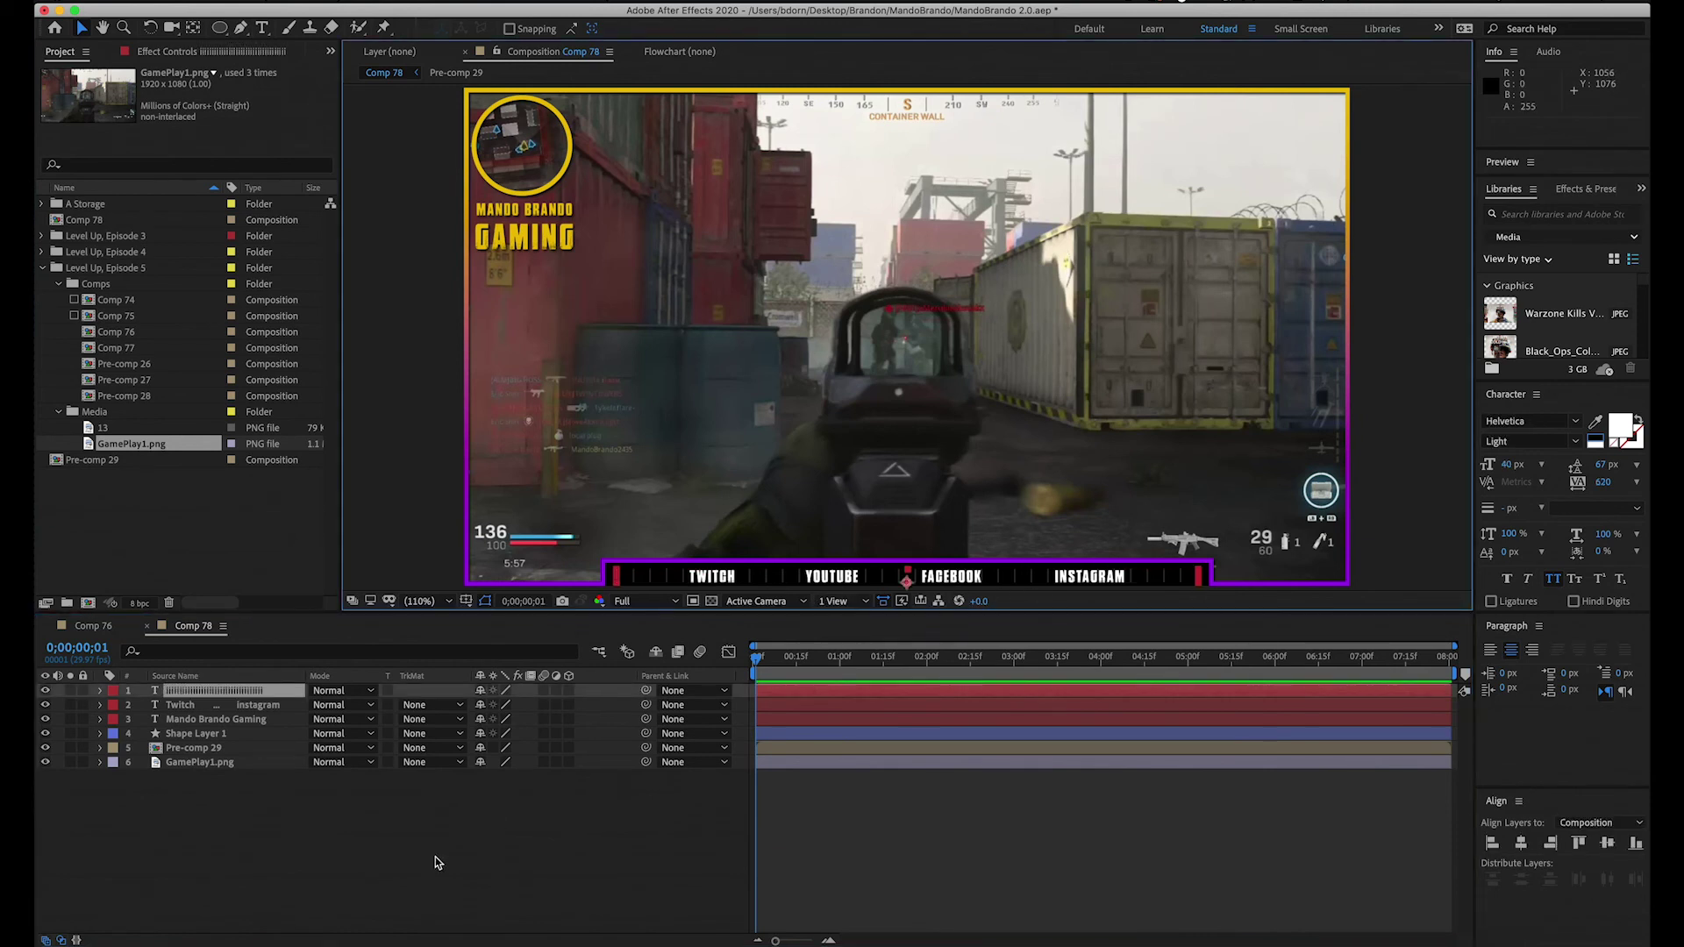
click(375, 861)
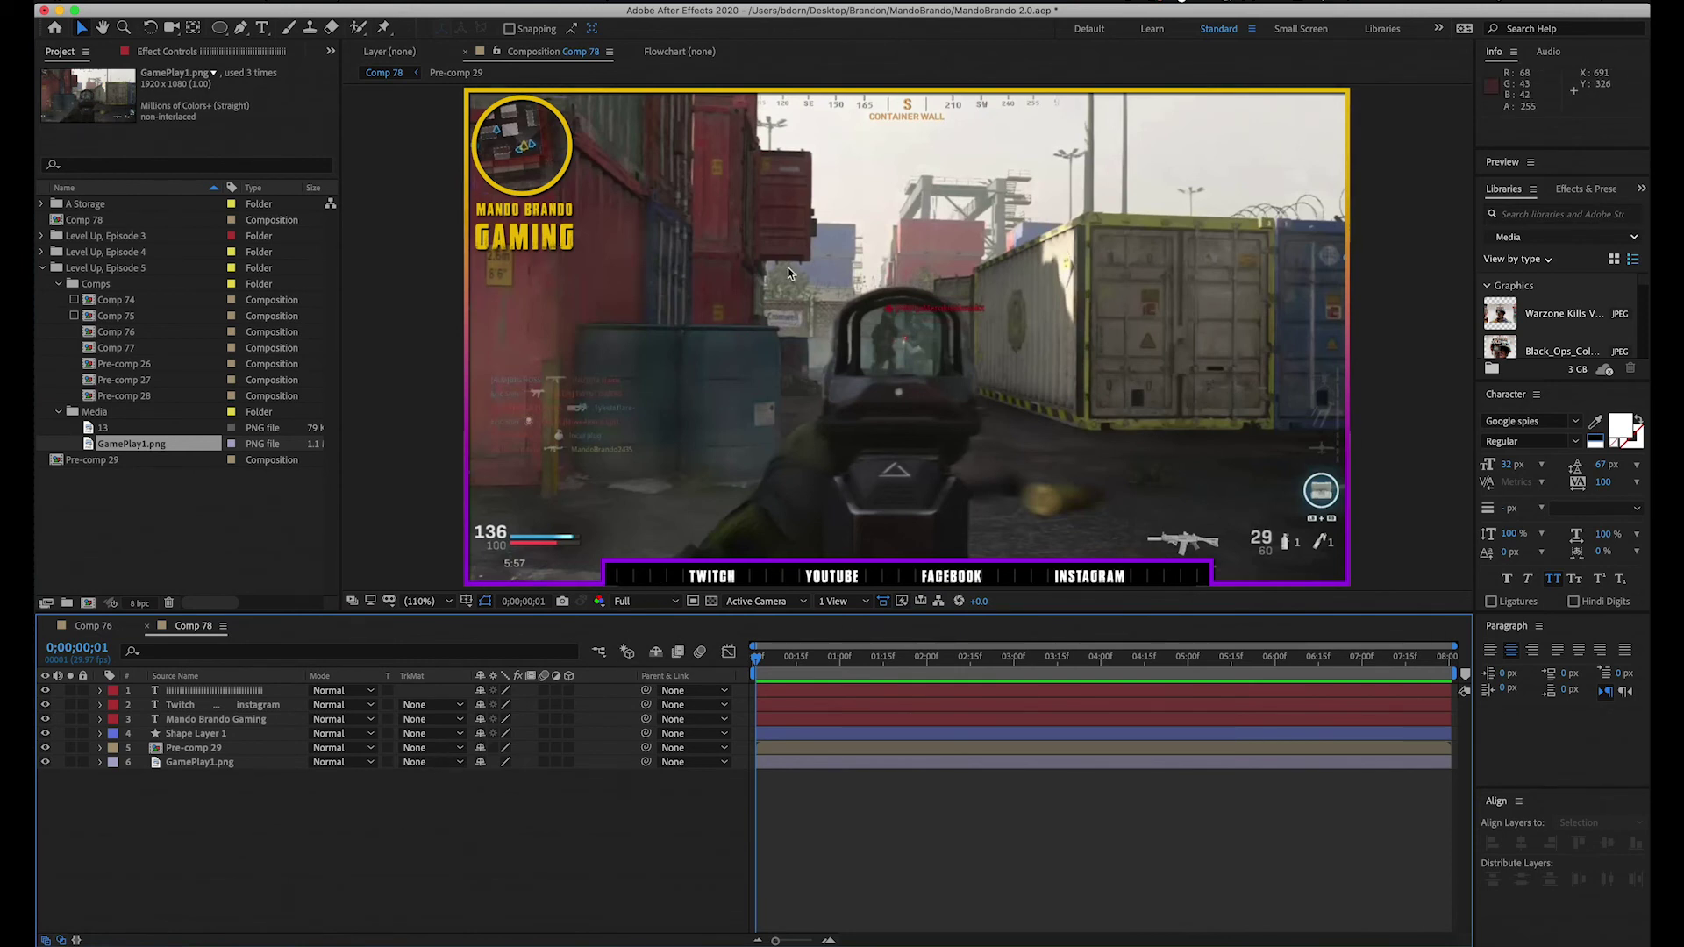
Step: Hide the GamePlay1.png layer and display the composition's transparency grid behind the overlay
click(200, 762)
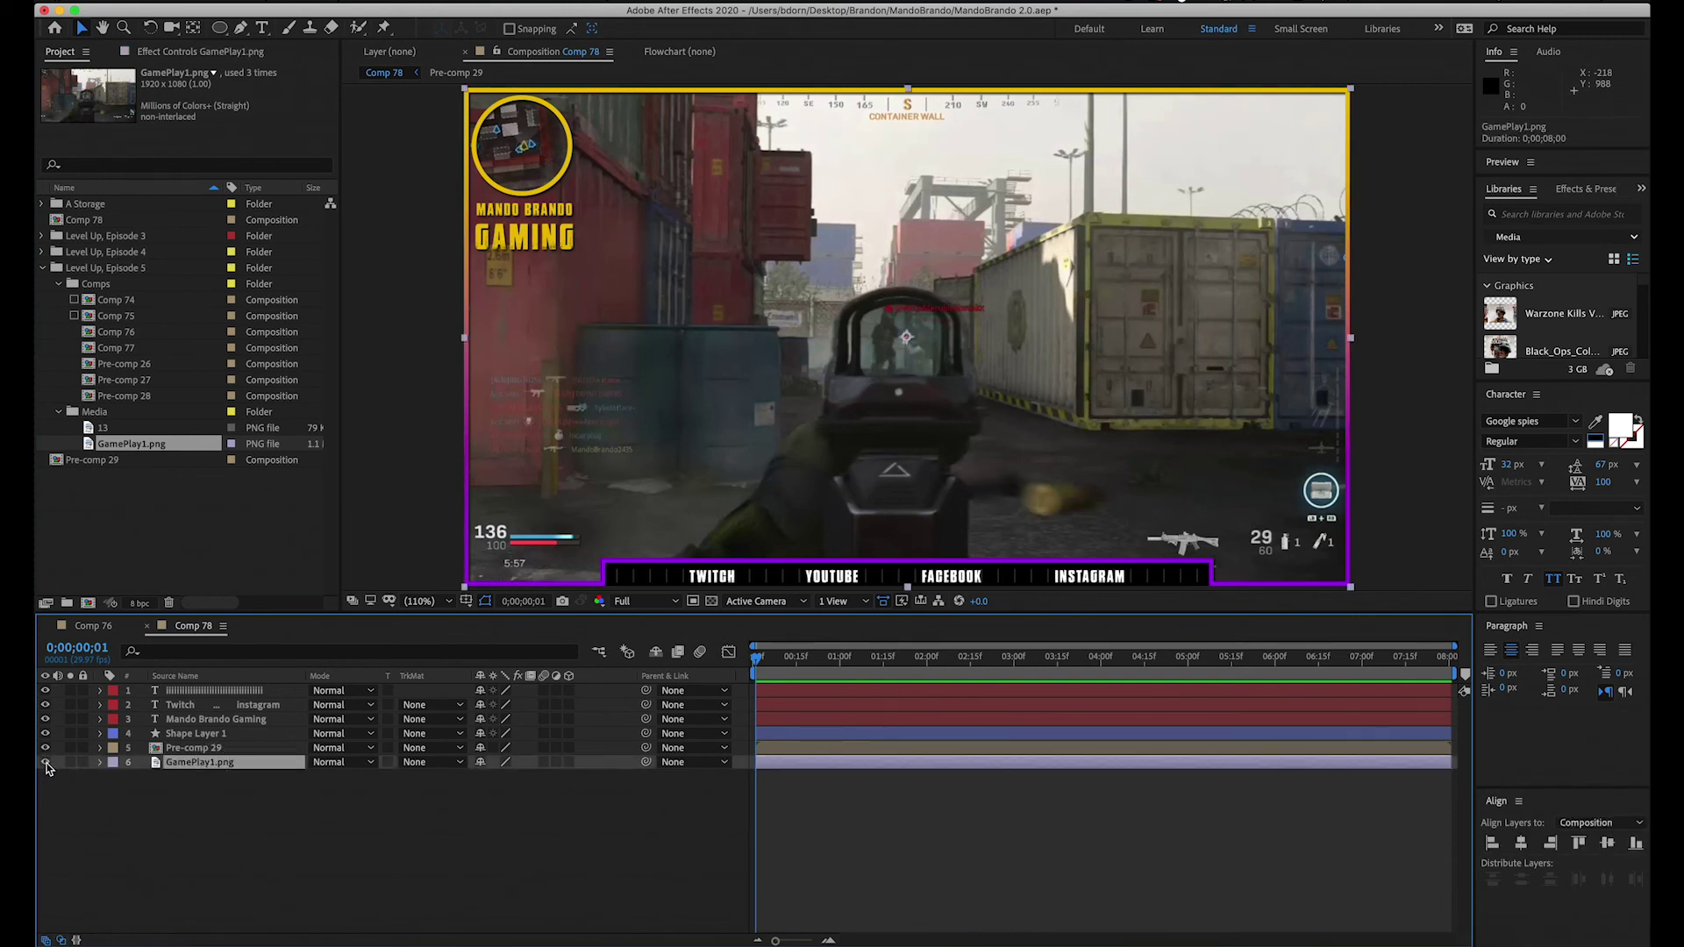
click(46, 763)
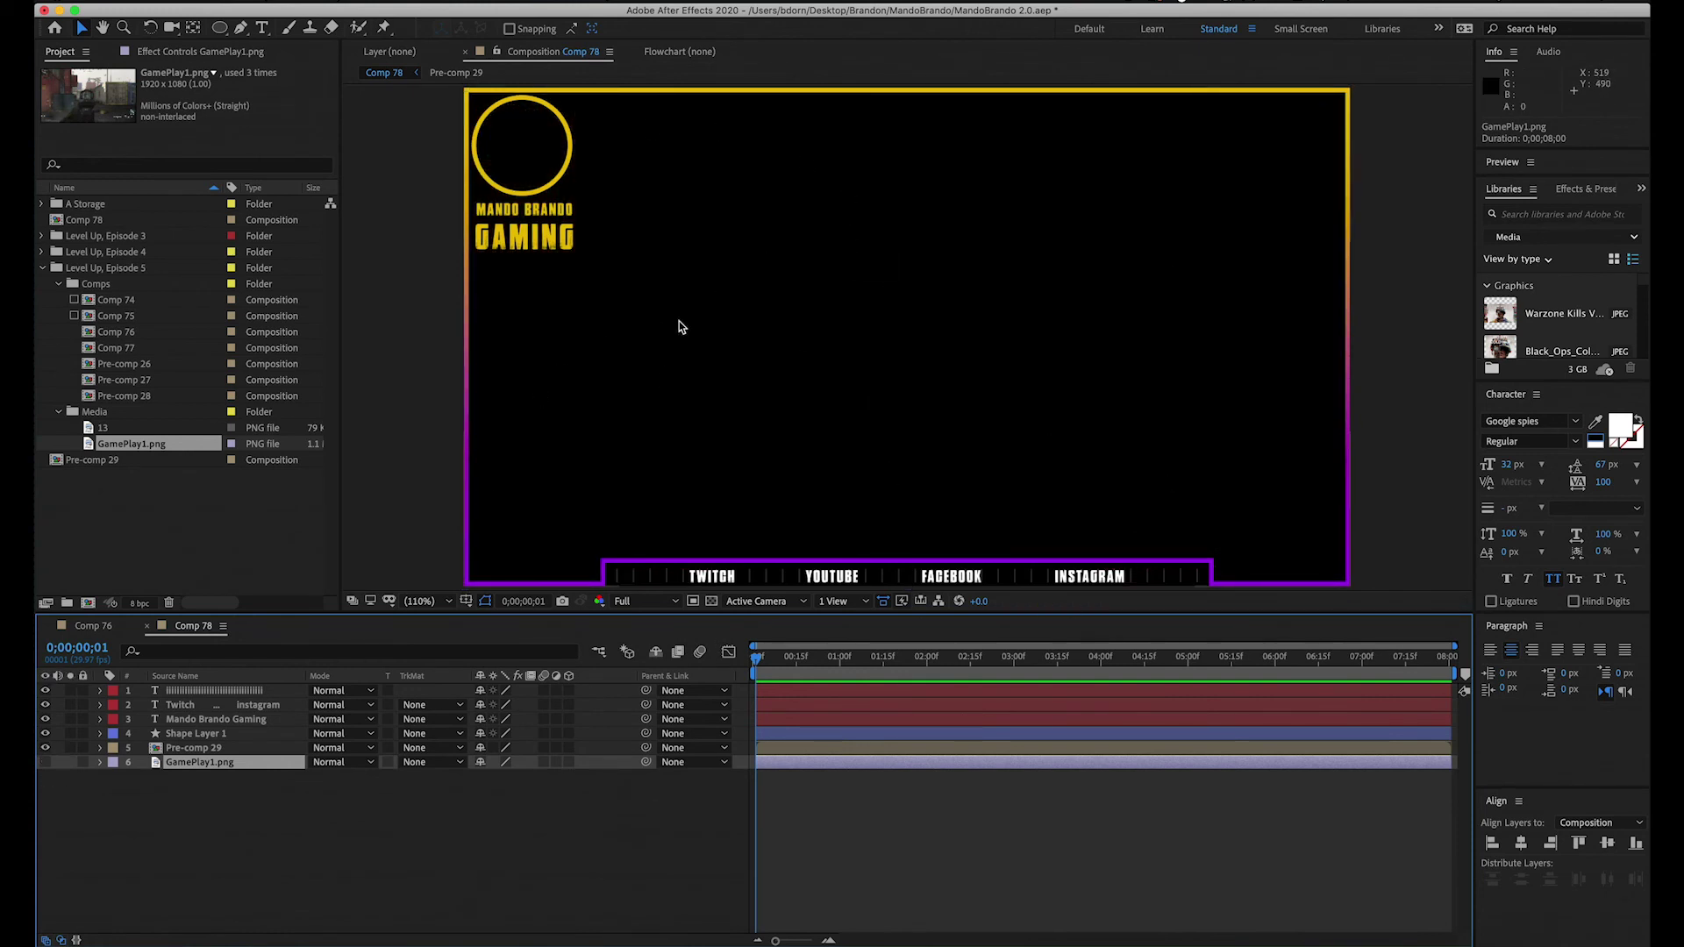
click(712, 601)
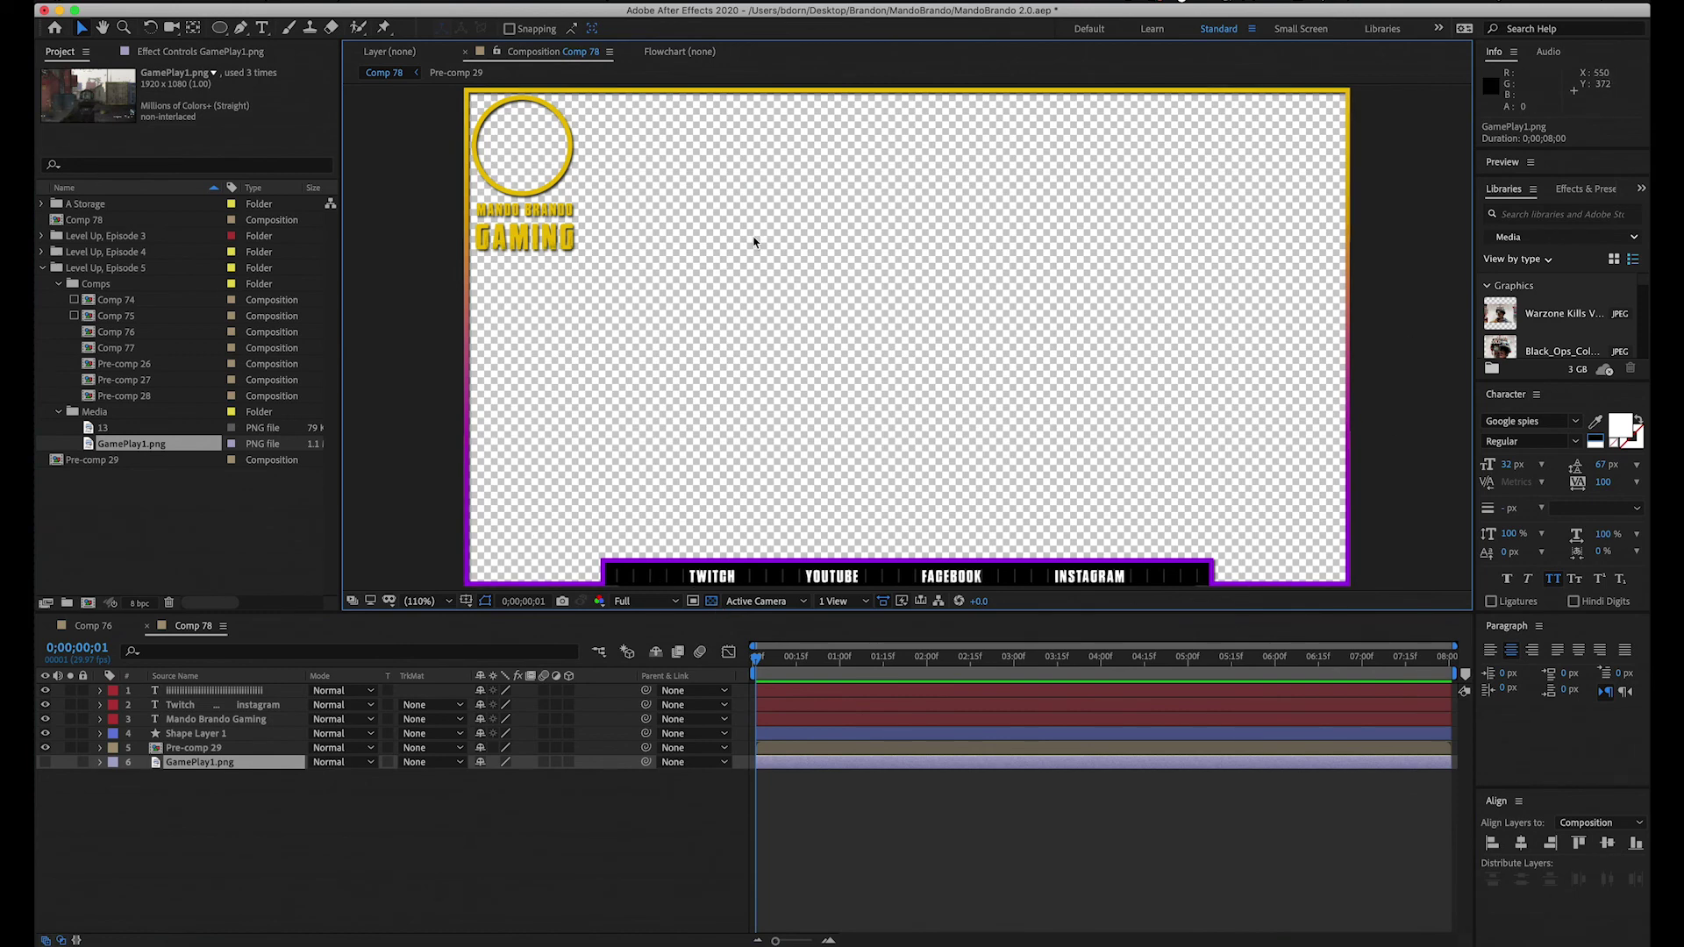
click(149, 846)
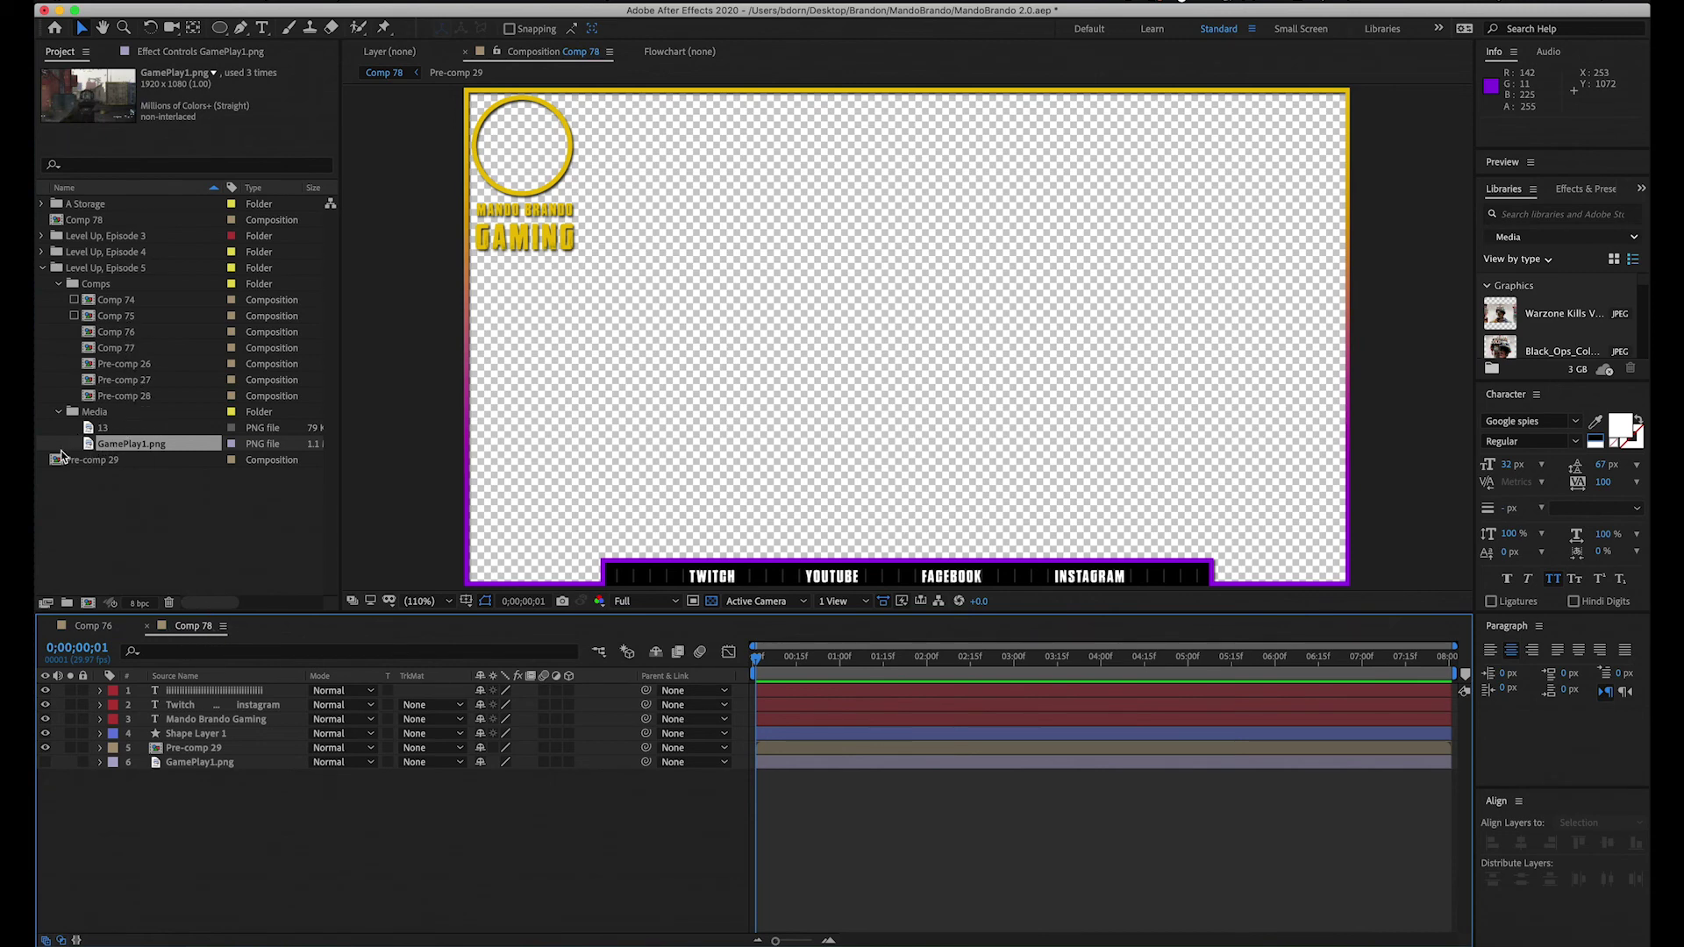
Step: Create a still proxy from Comp 78 to add it to the render queue
click(72, 223)
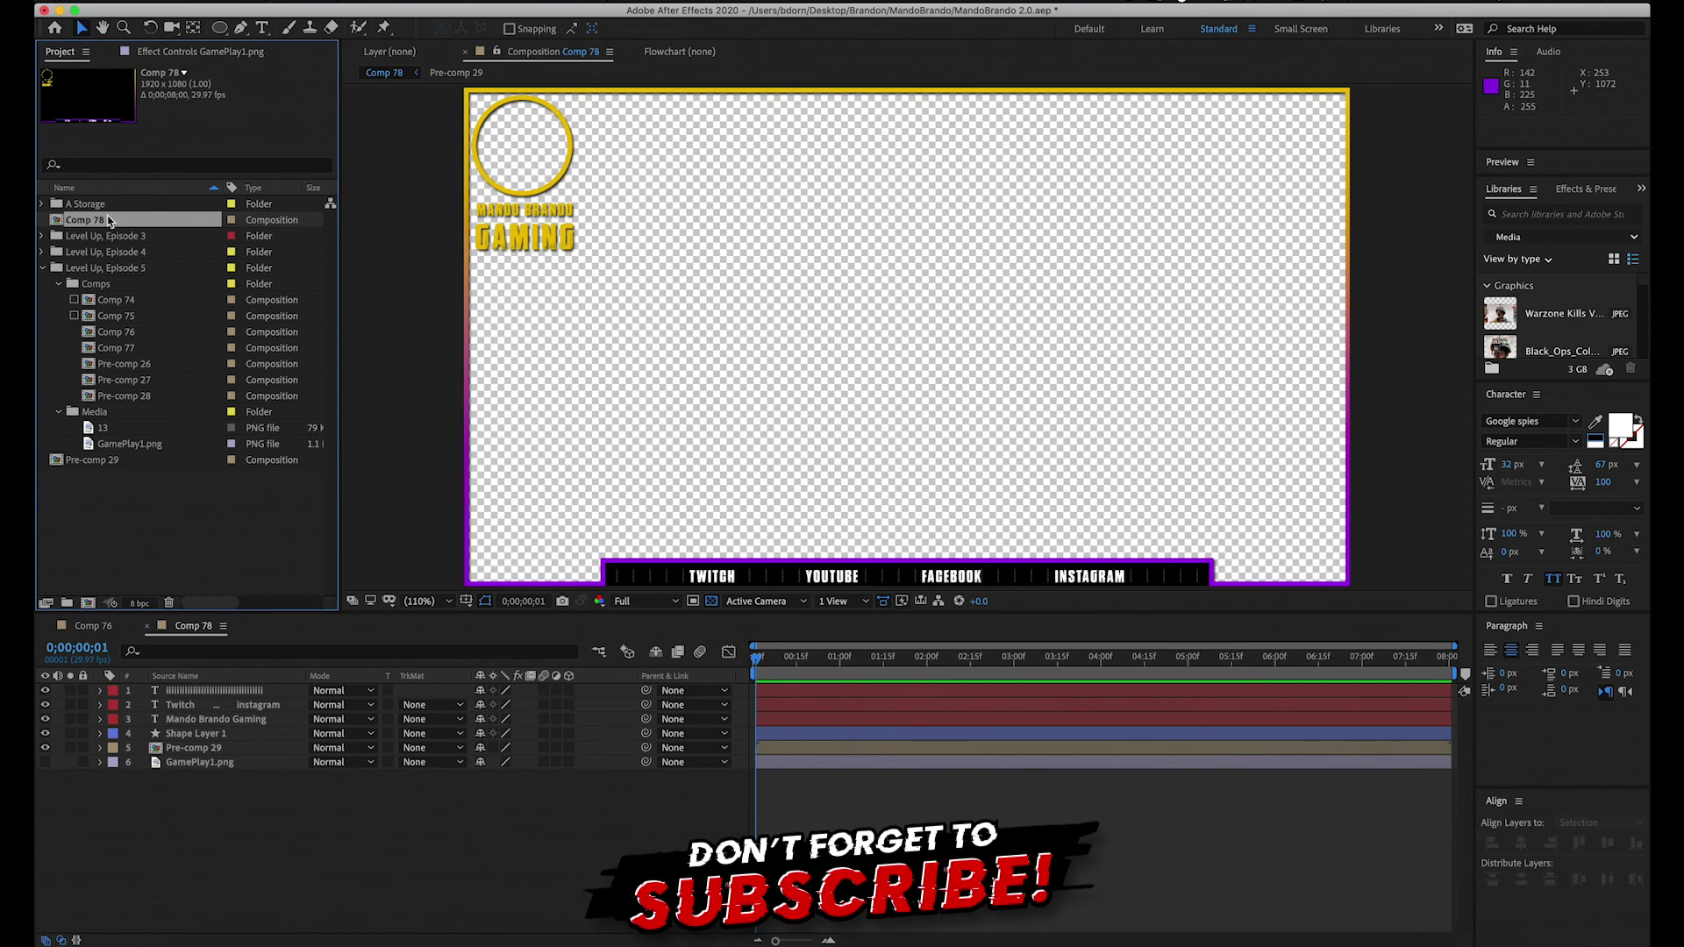
click(155, 526)
click(87, 223)
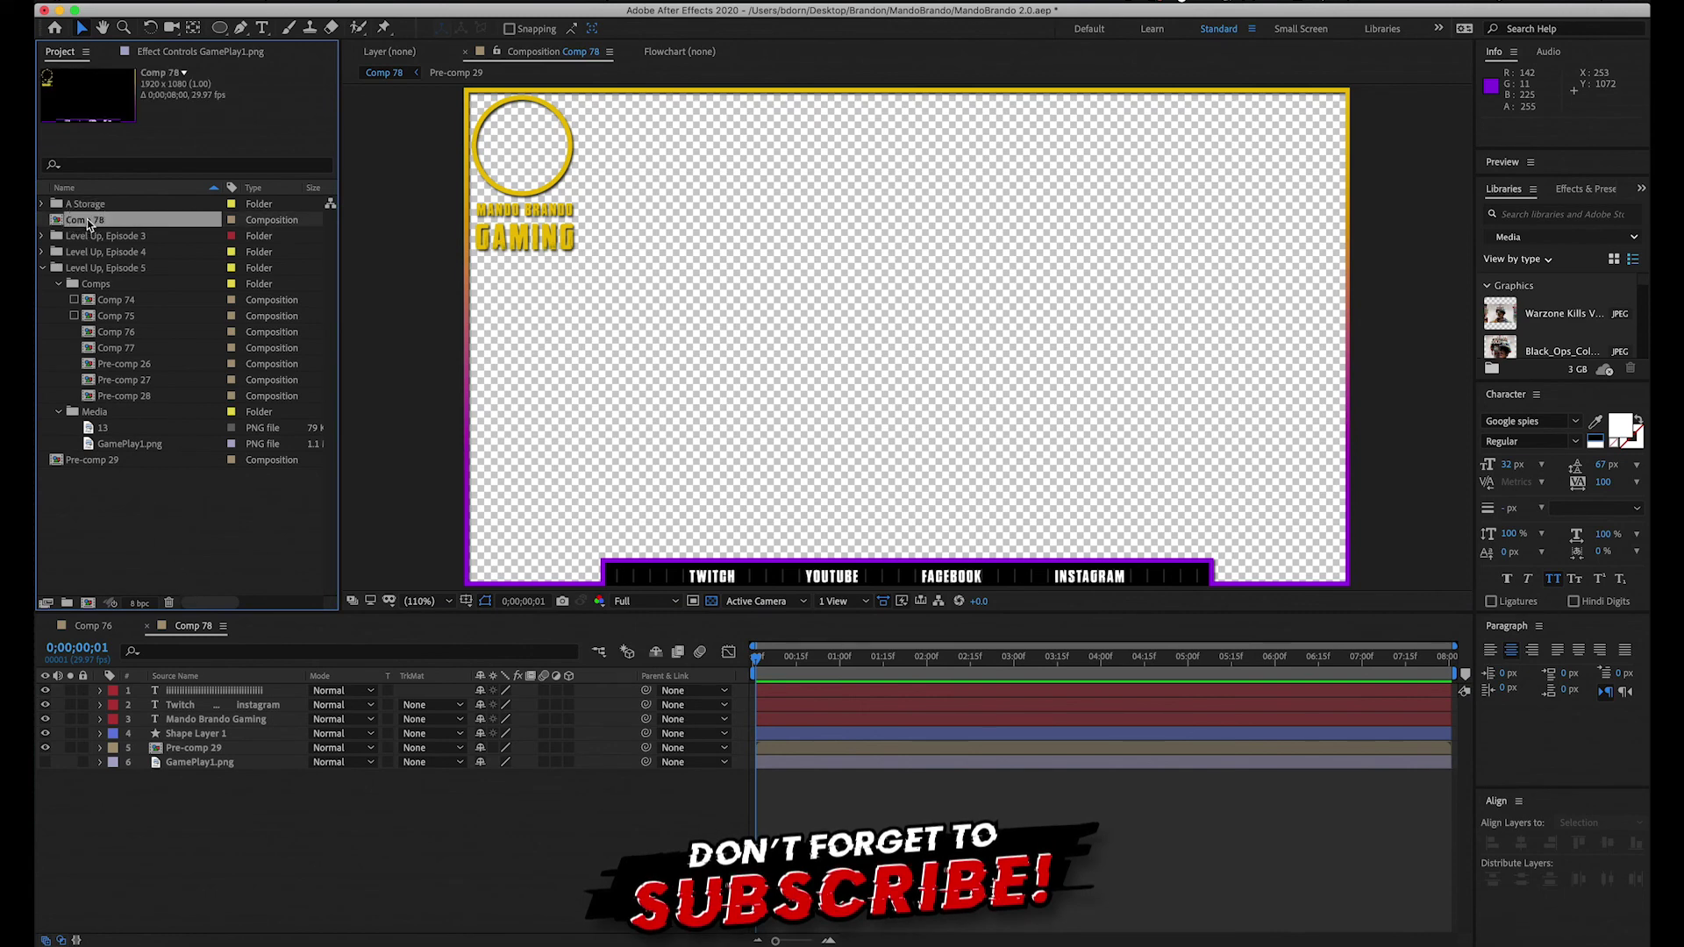
right_click(100, 226)
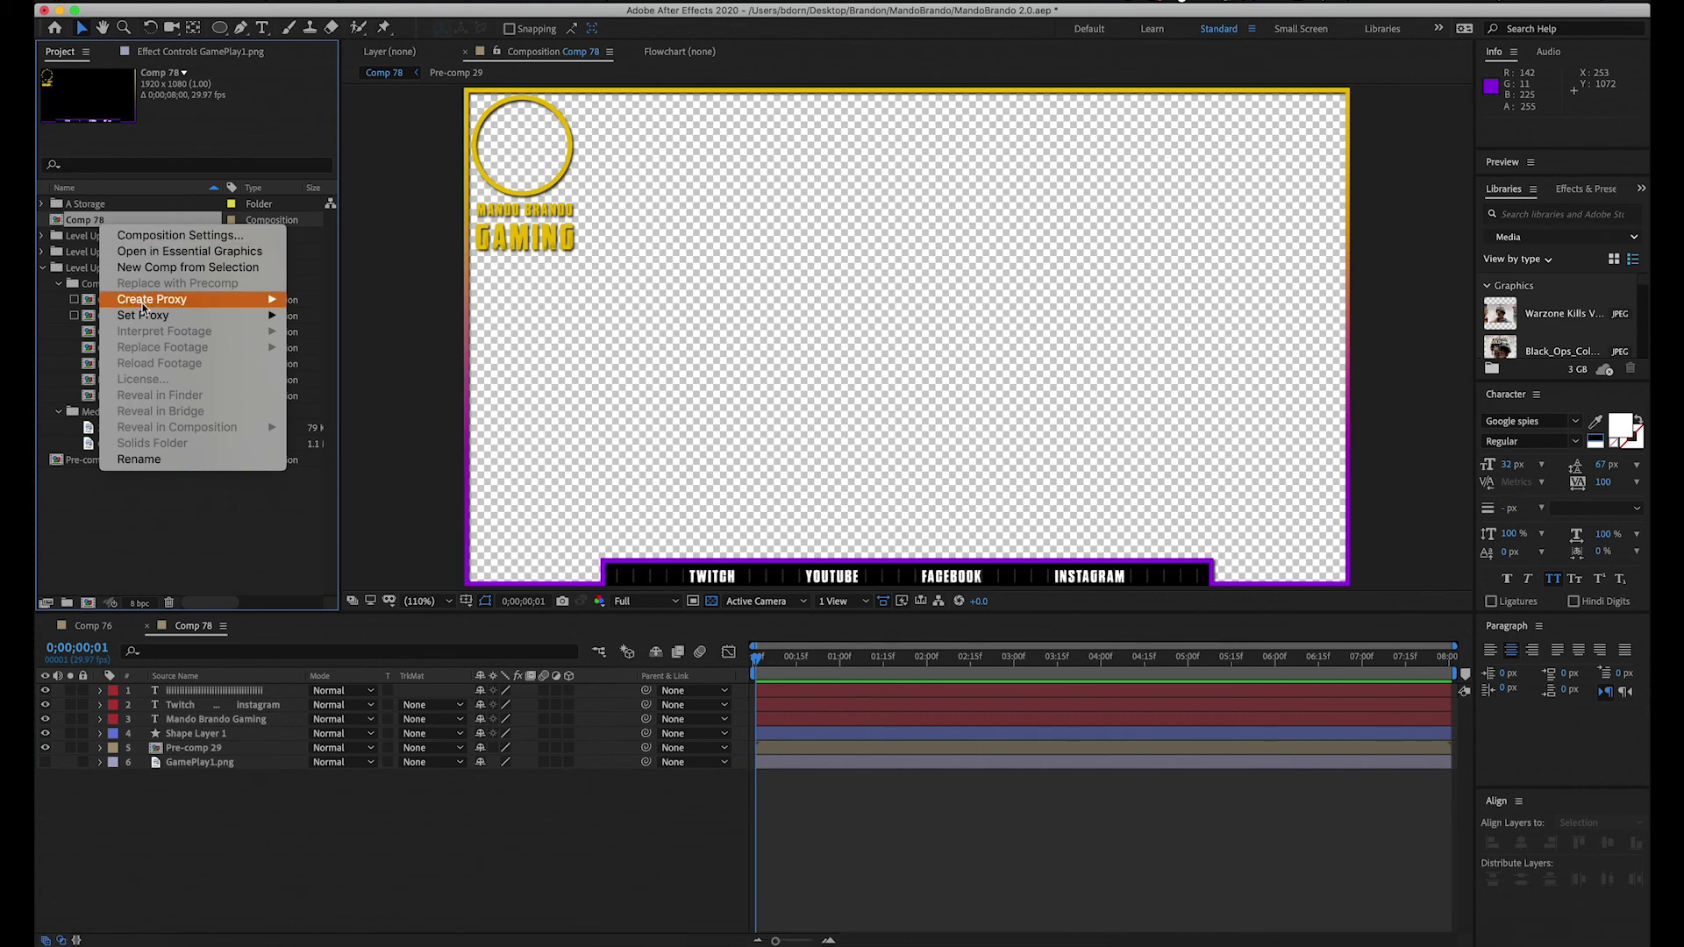
mouse_move(157, 302)
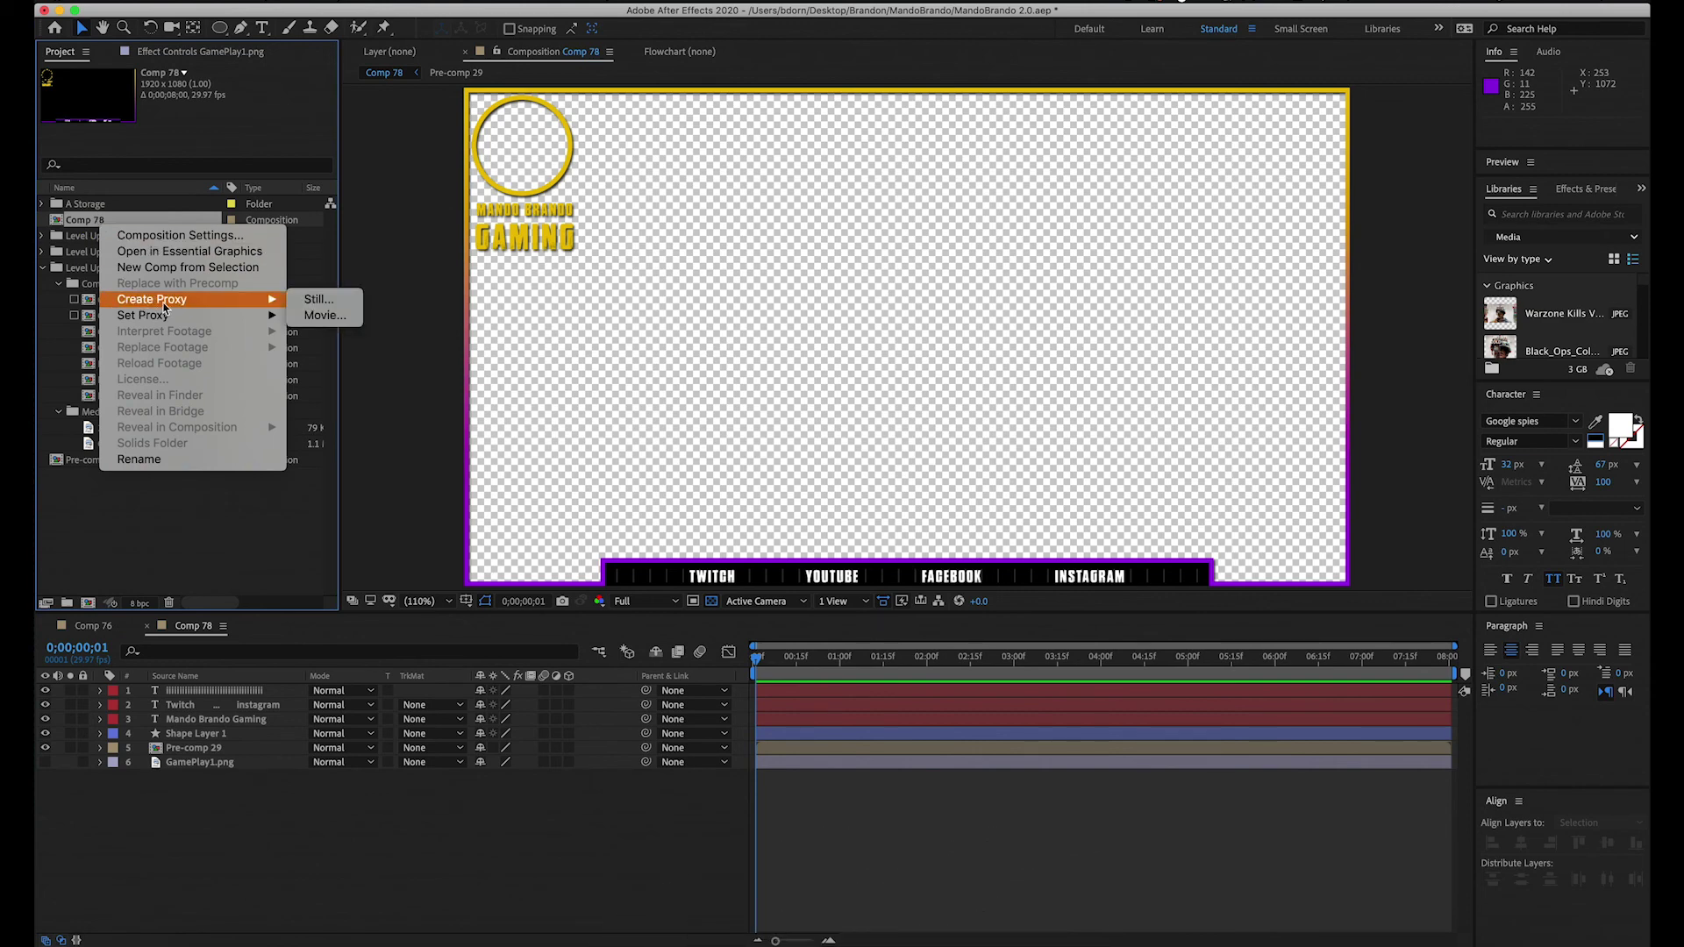
click(316, 300)
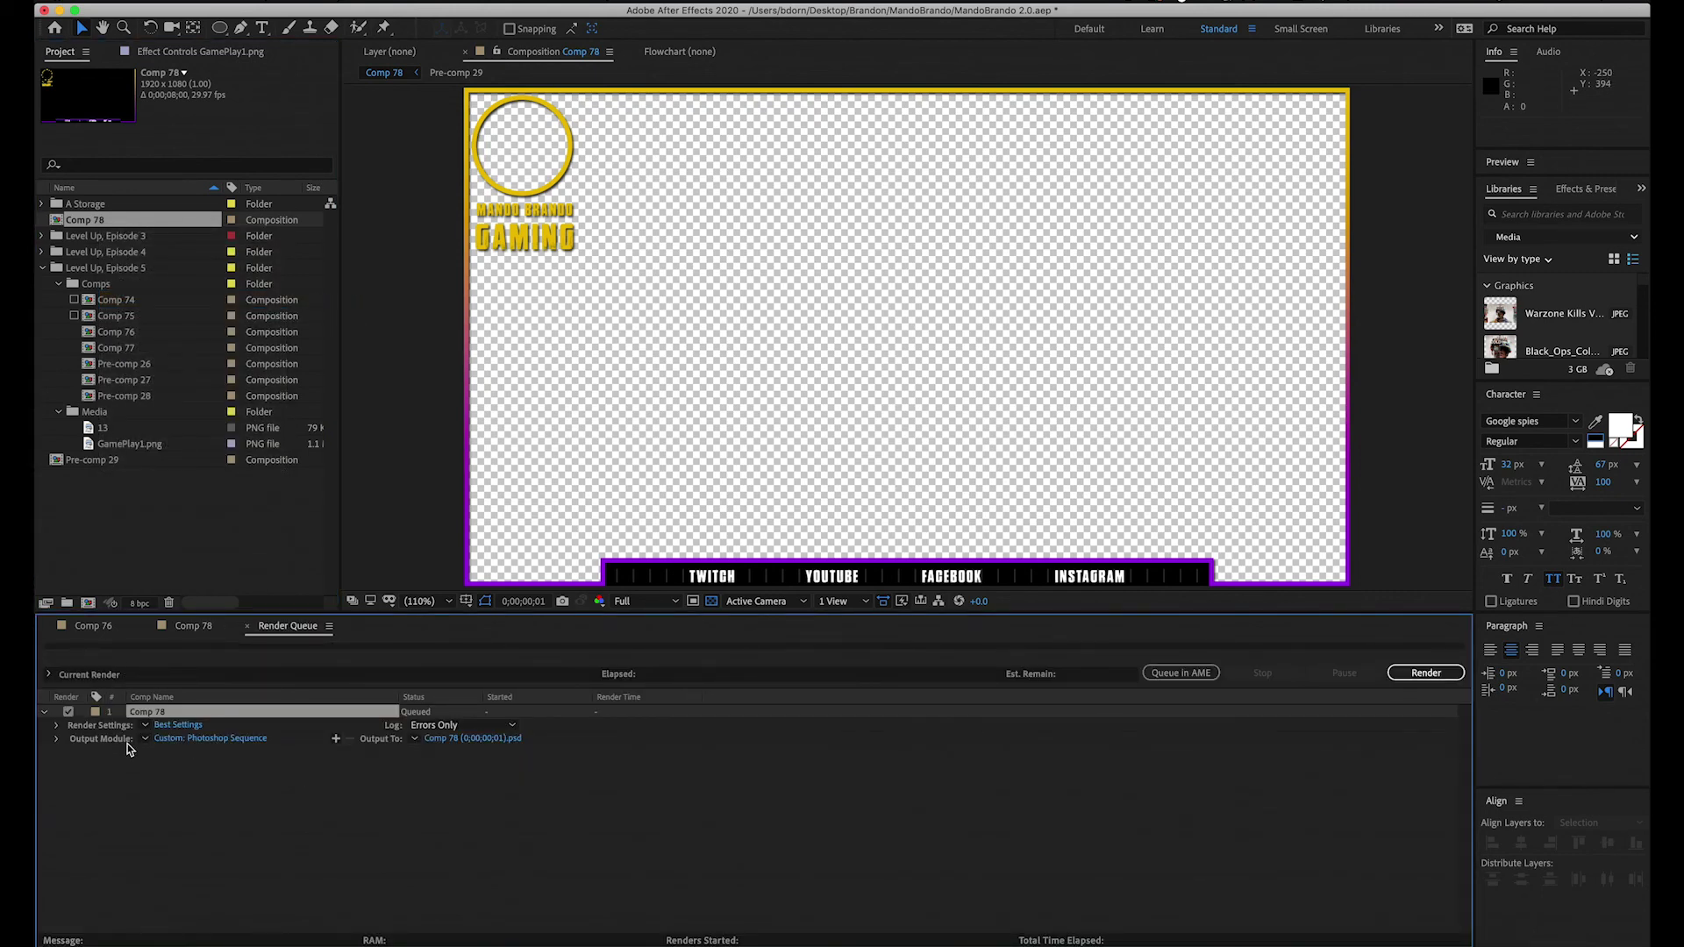
Step: Set the Comp 78 output module to PNG Sequence format with RGB + Alpha channels
click(219, 740)
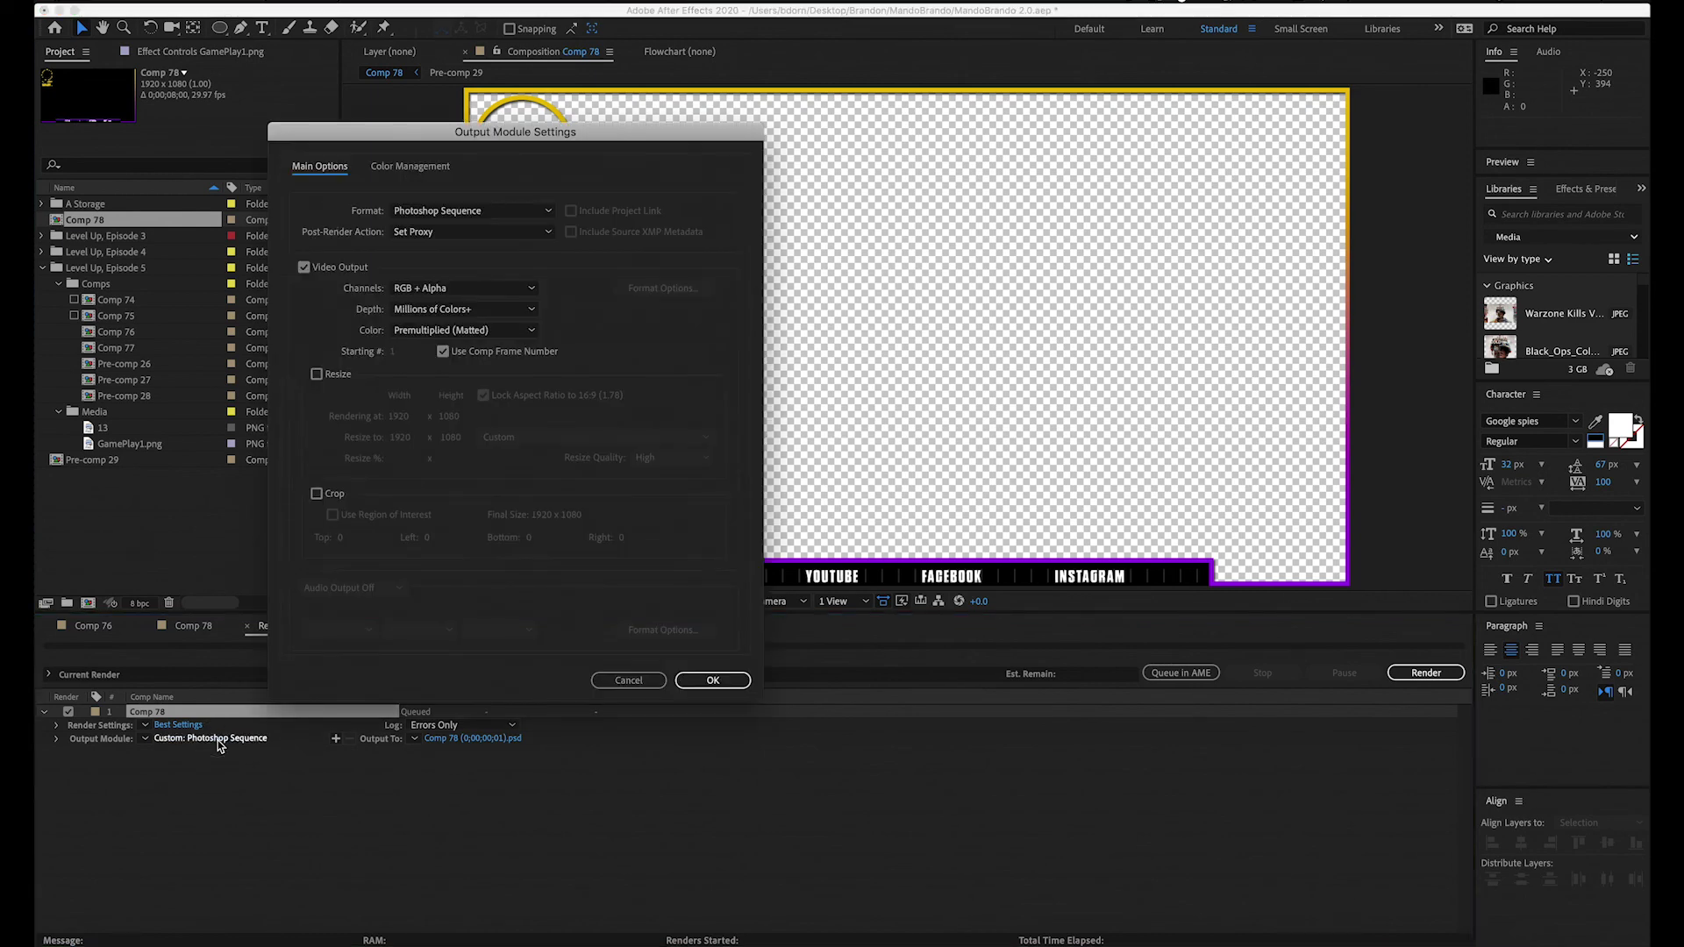
click(431, 215)
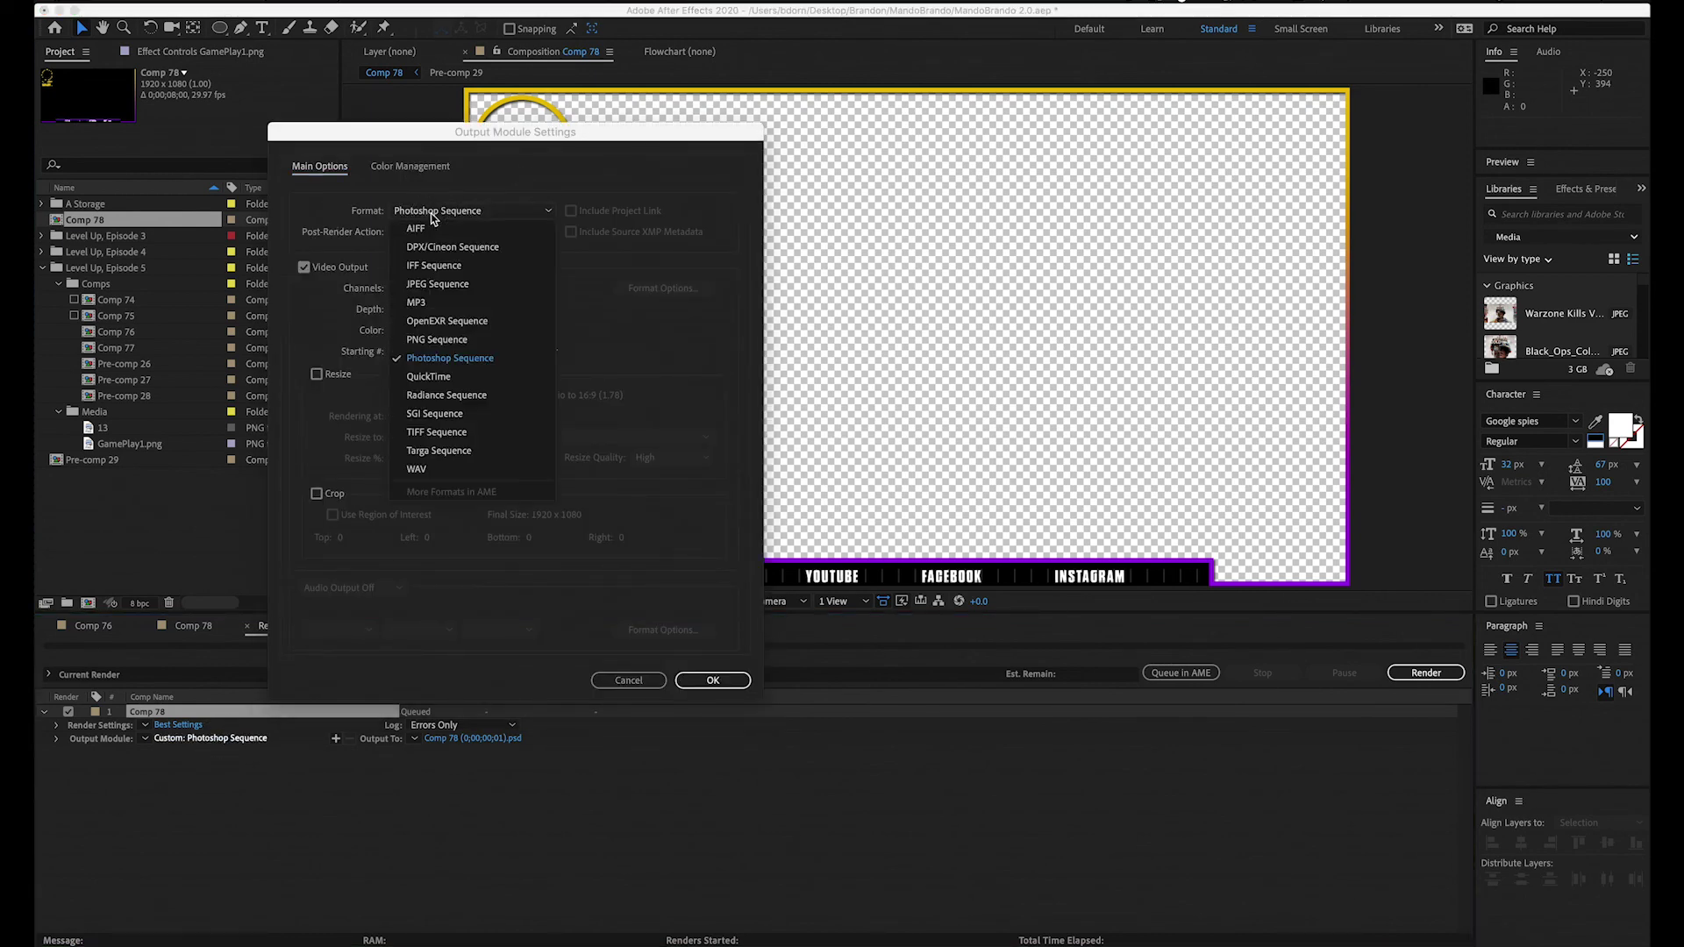
click(411, 342)
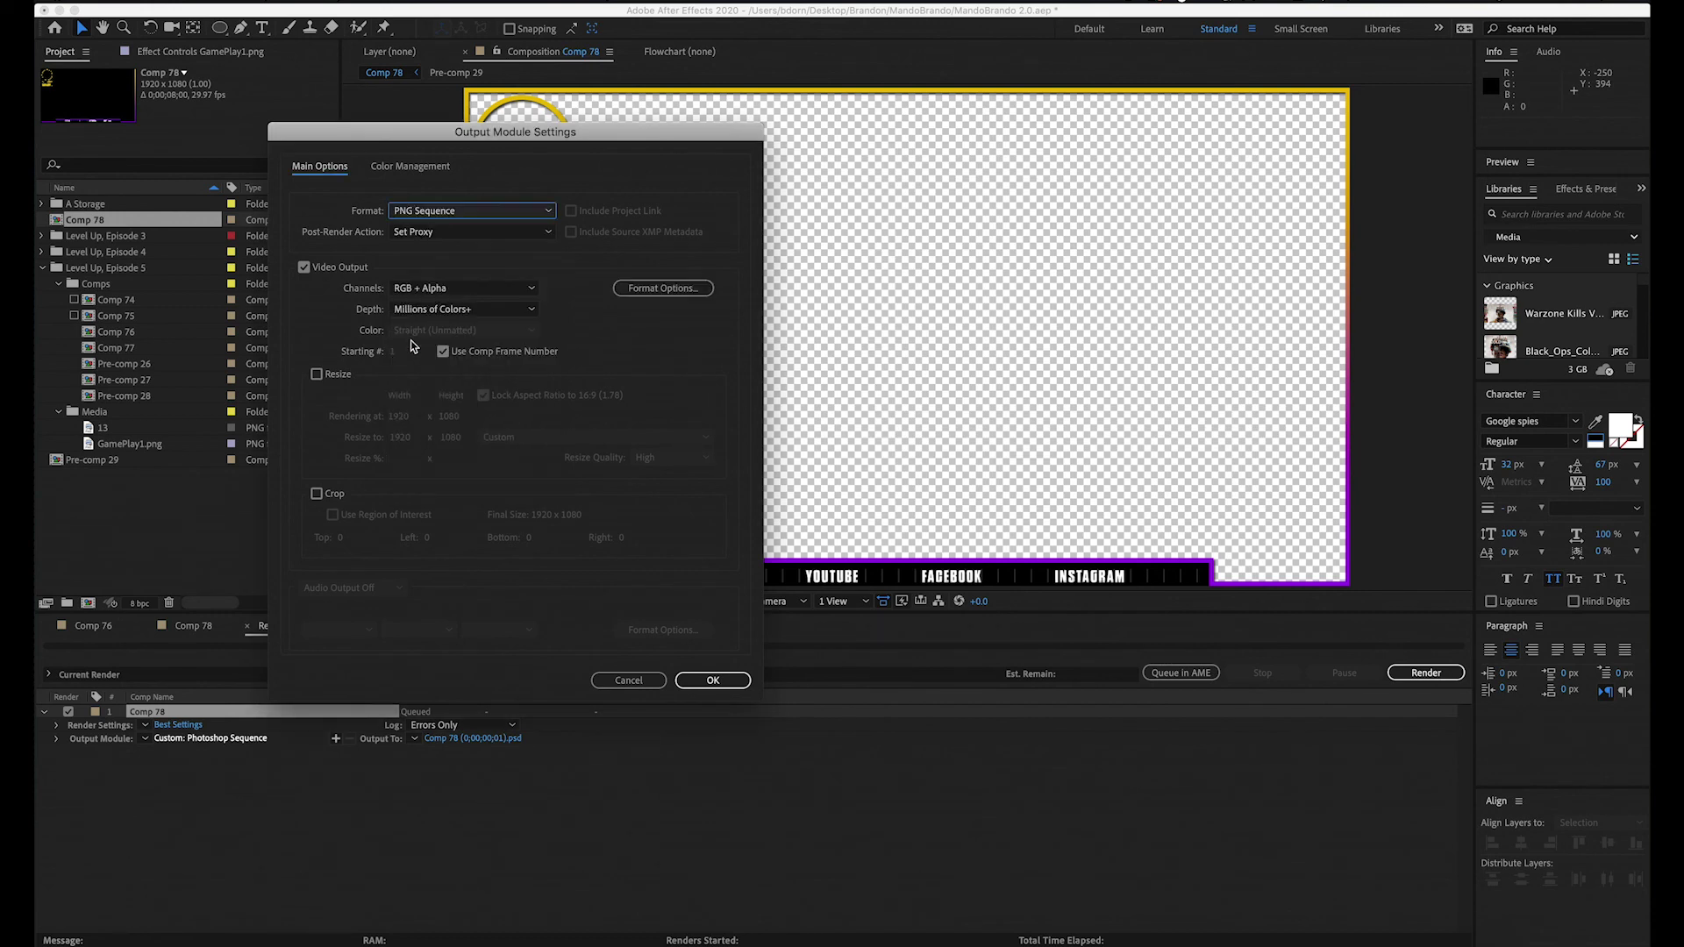
click(416, 292)
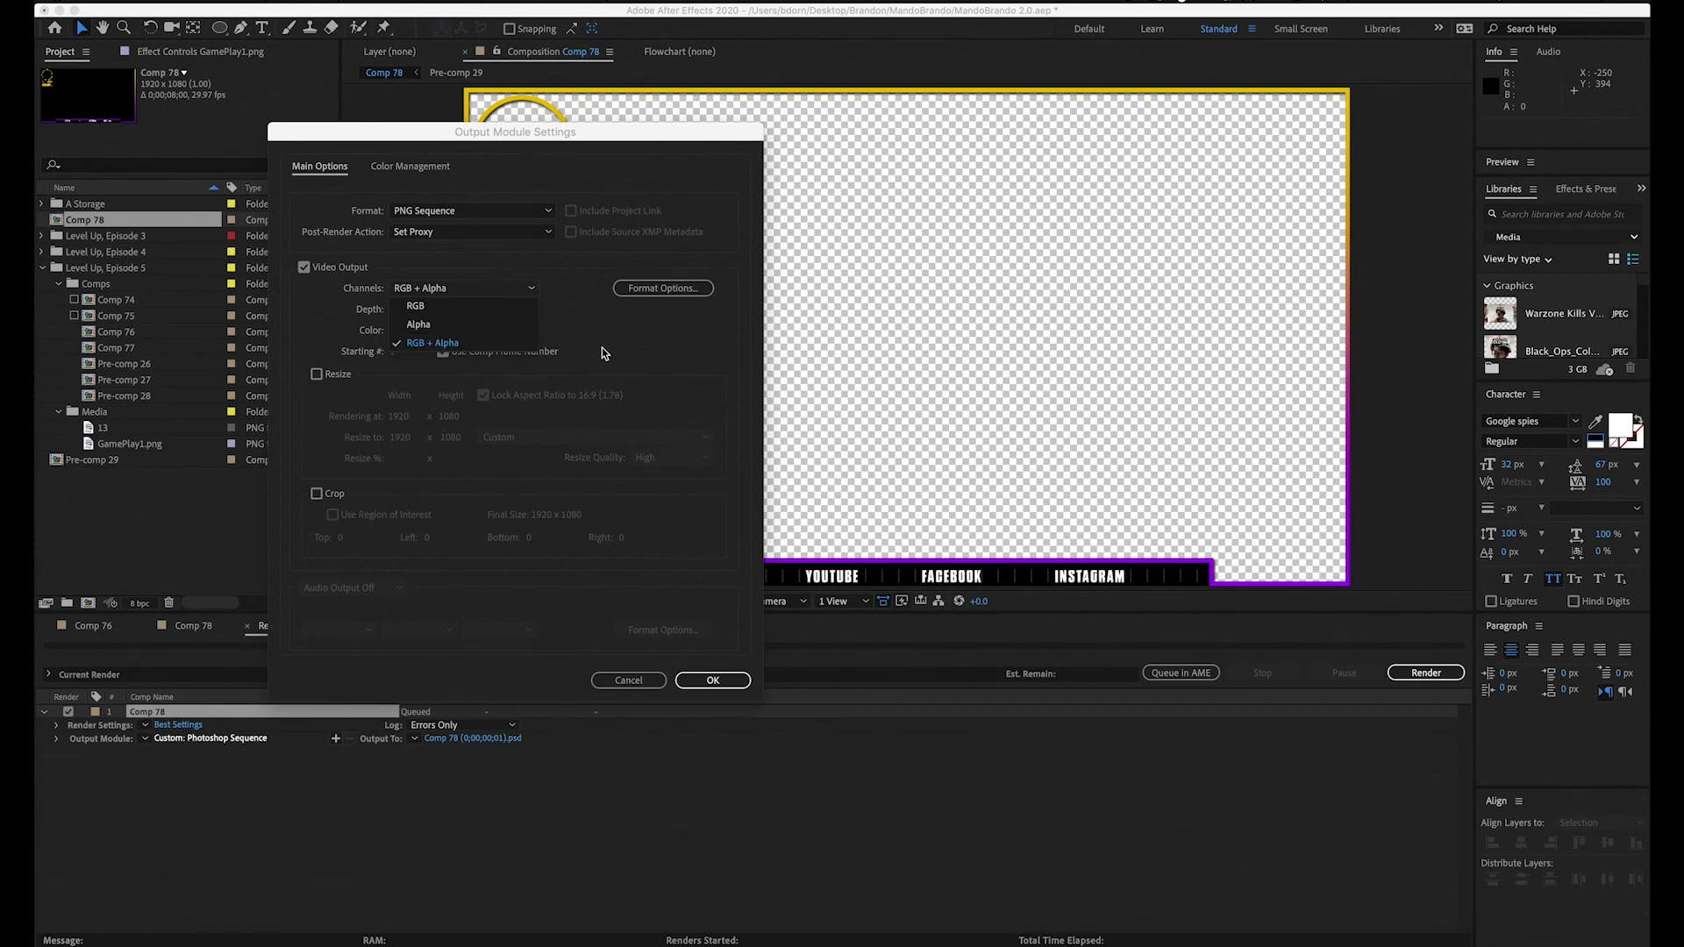
click(464, 346)
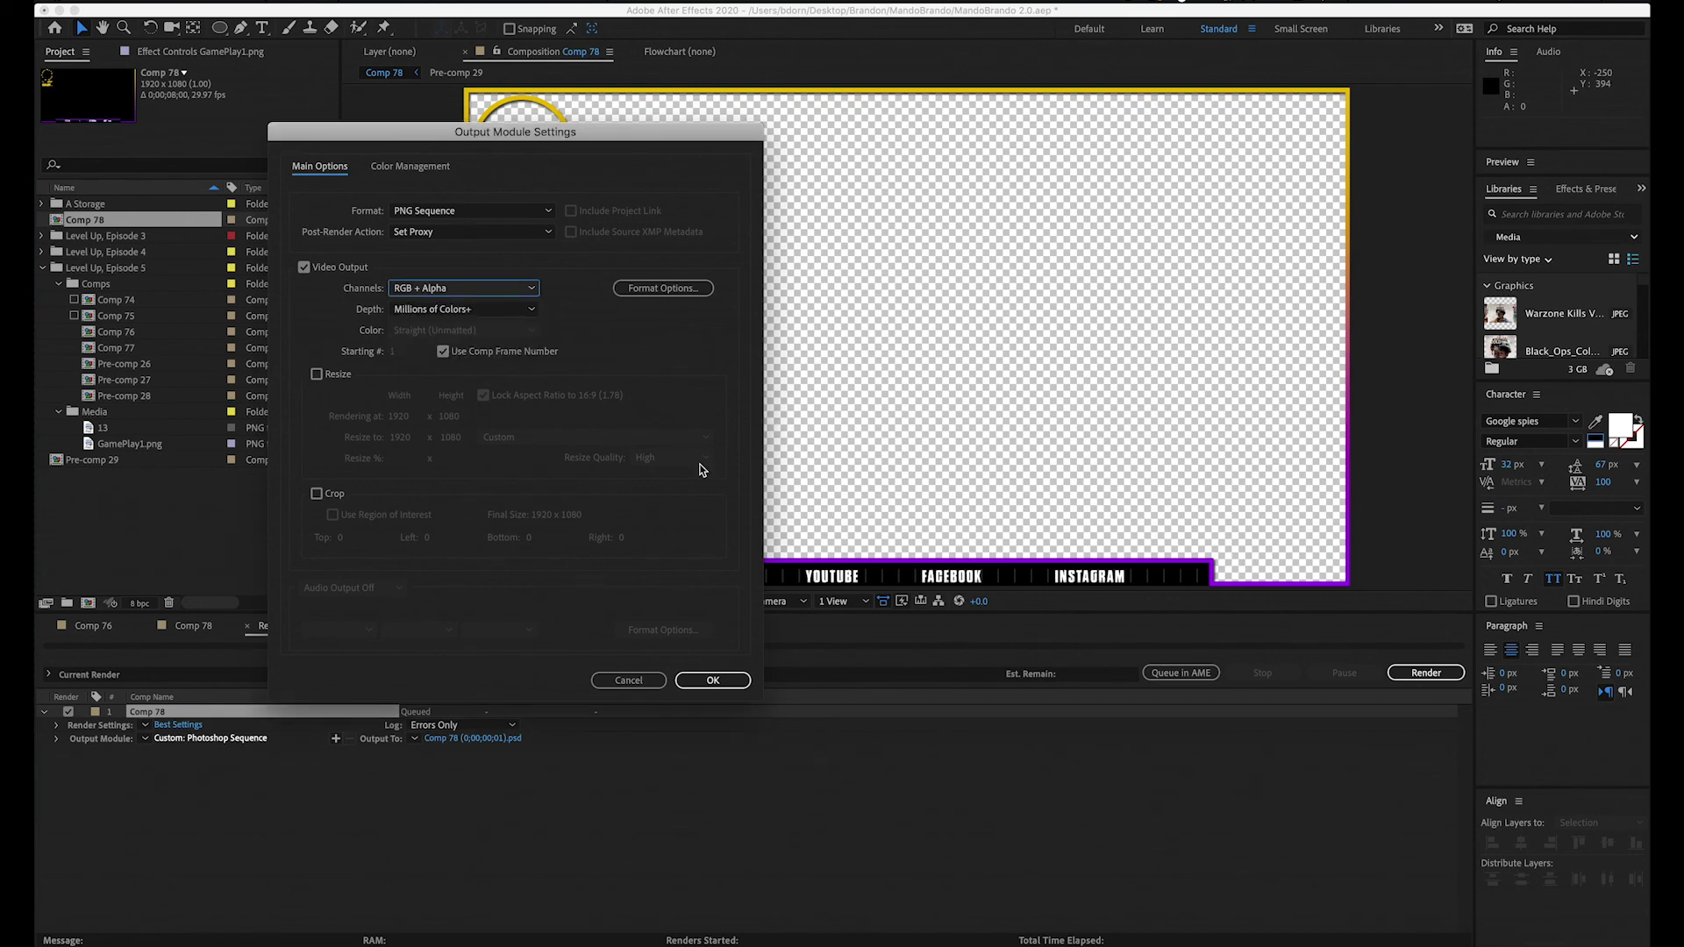
click(713, 680)
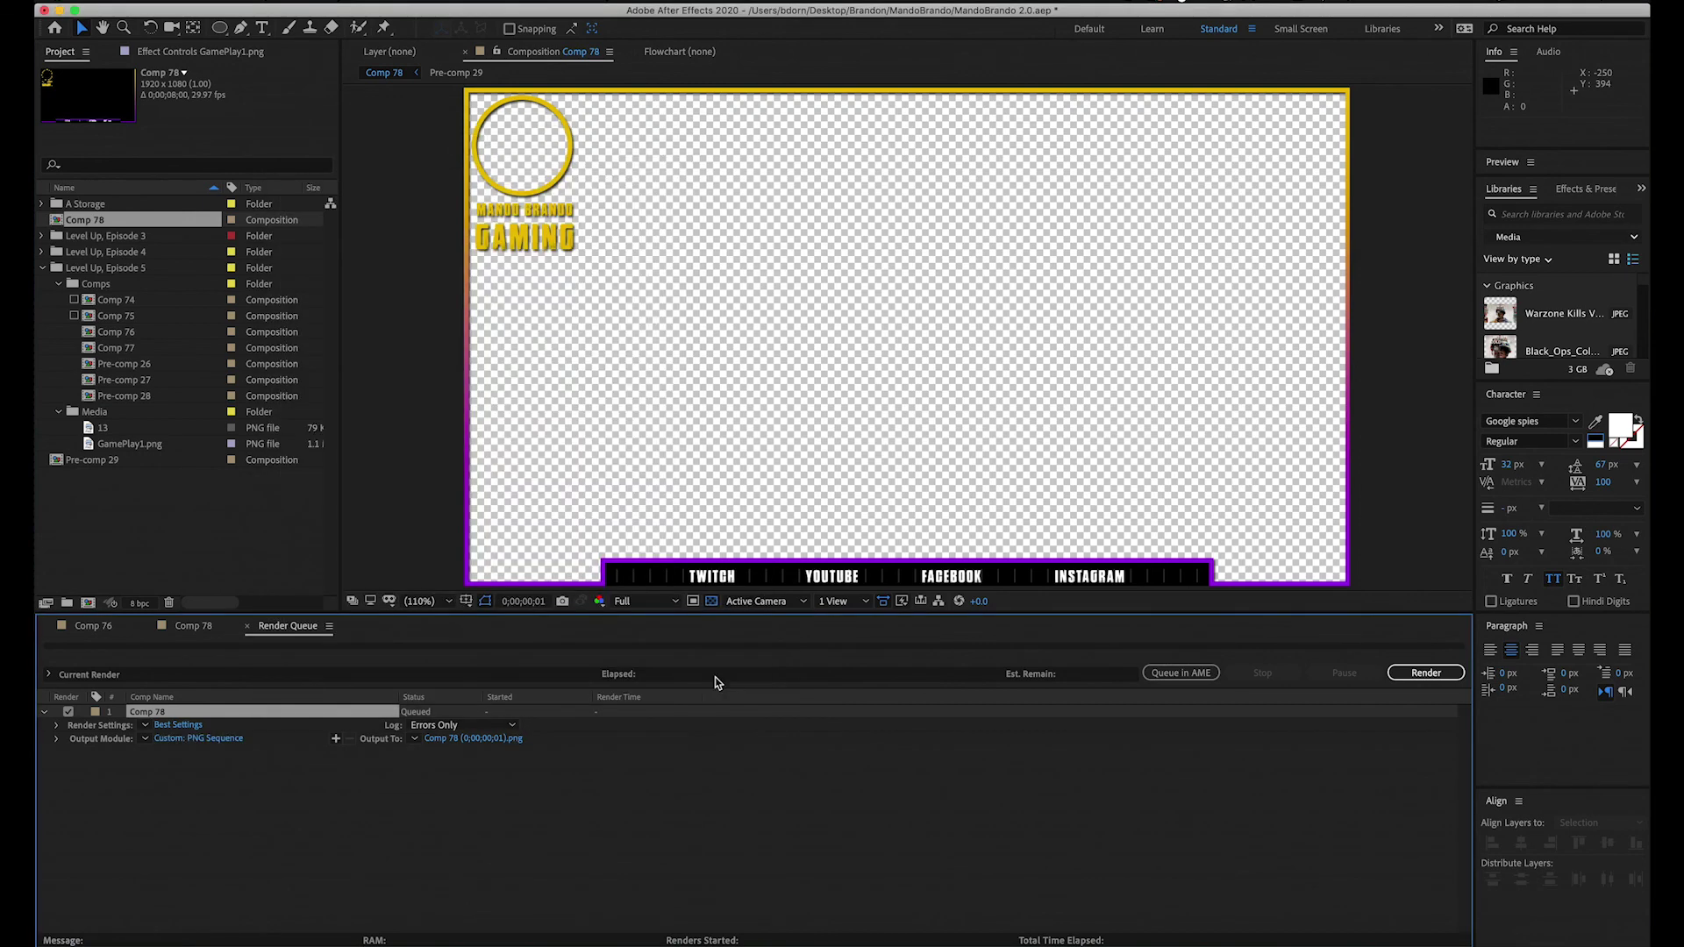
Step: Save the output as "Comp 78 (0;00;00;01).png" in the Graphics folder and render it
click(500, 740)
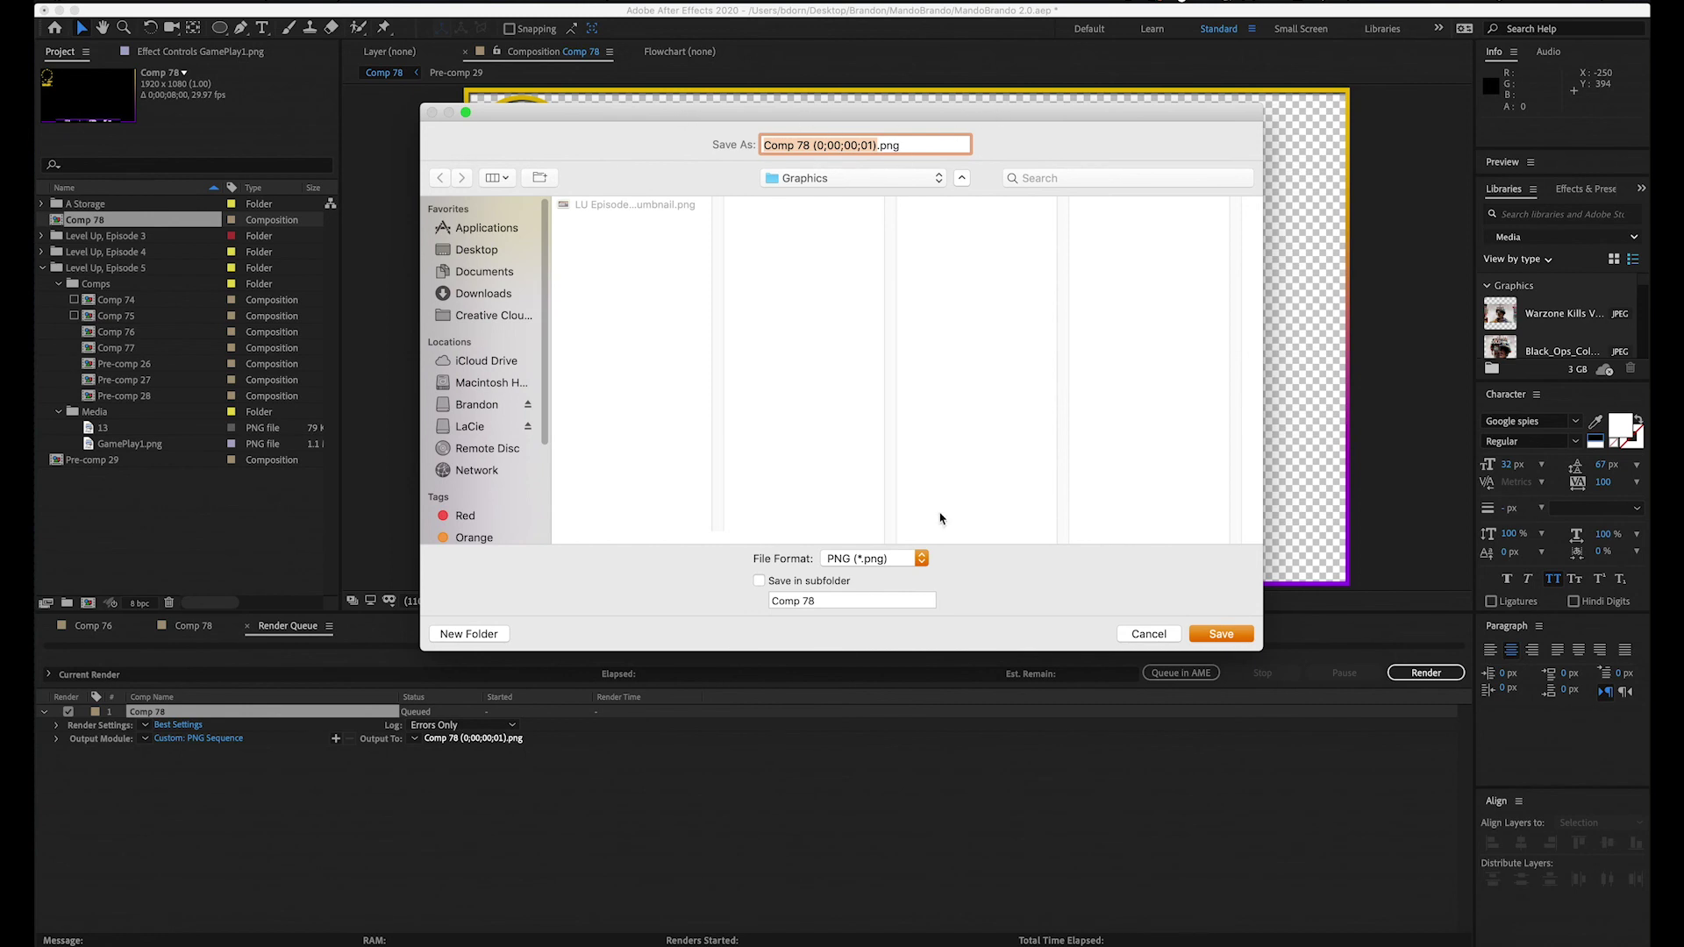
click(1220, 635)
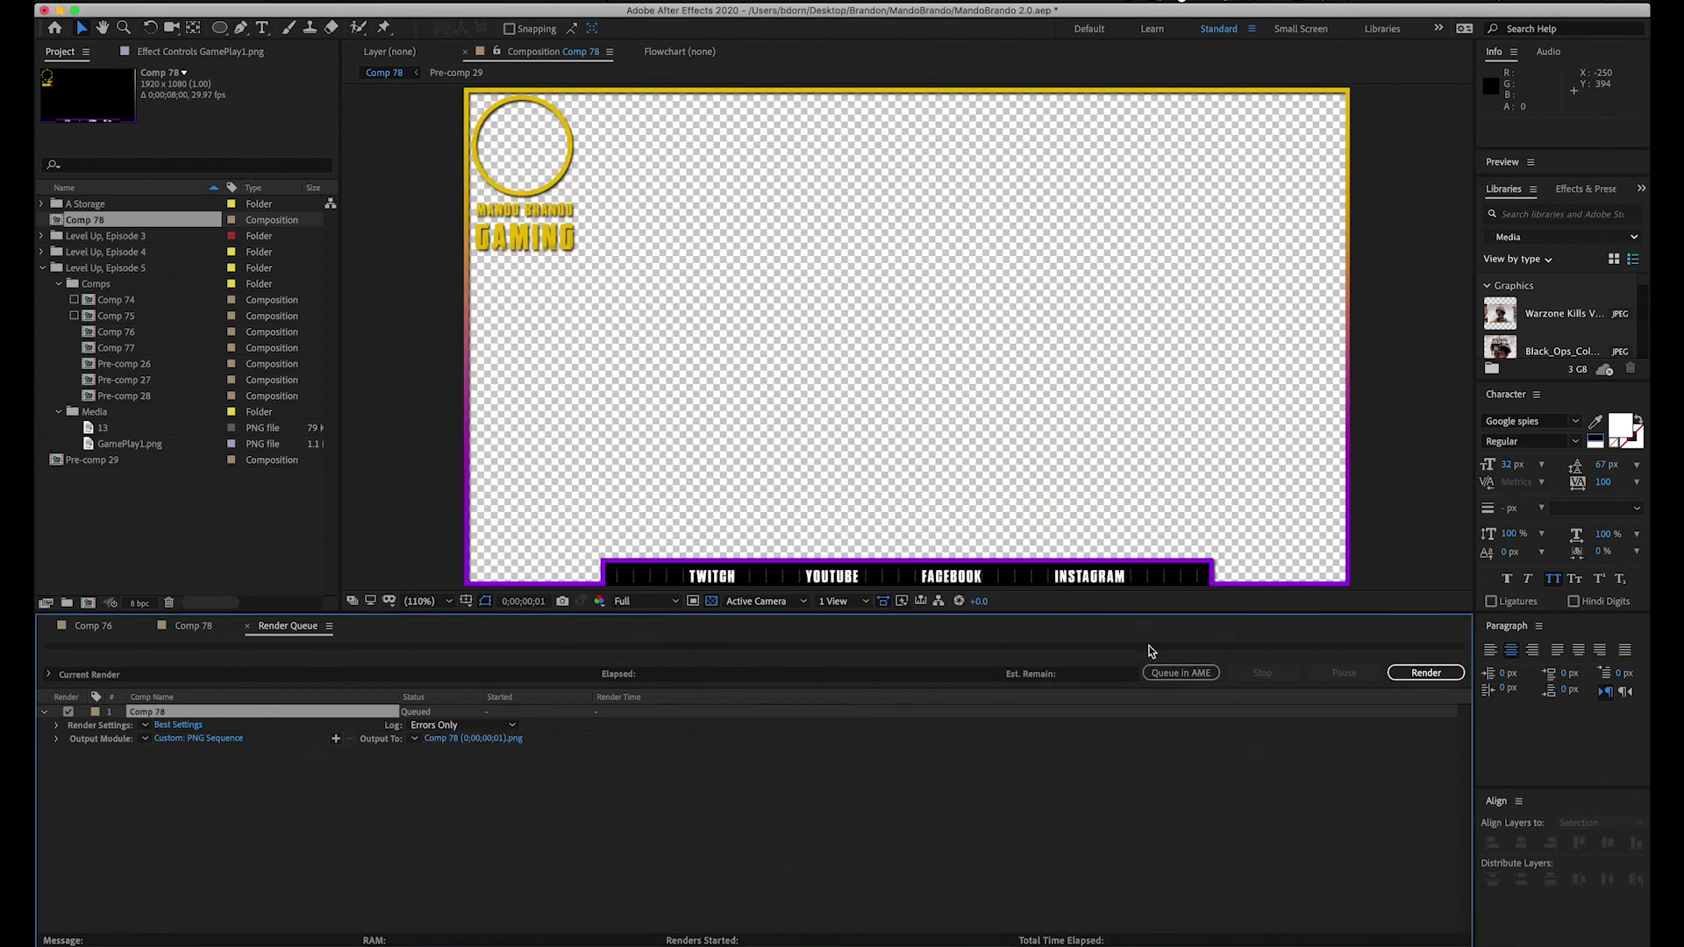
click(1422, 676)
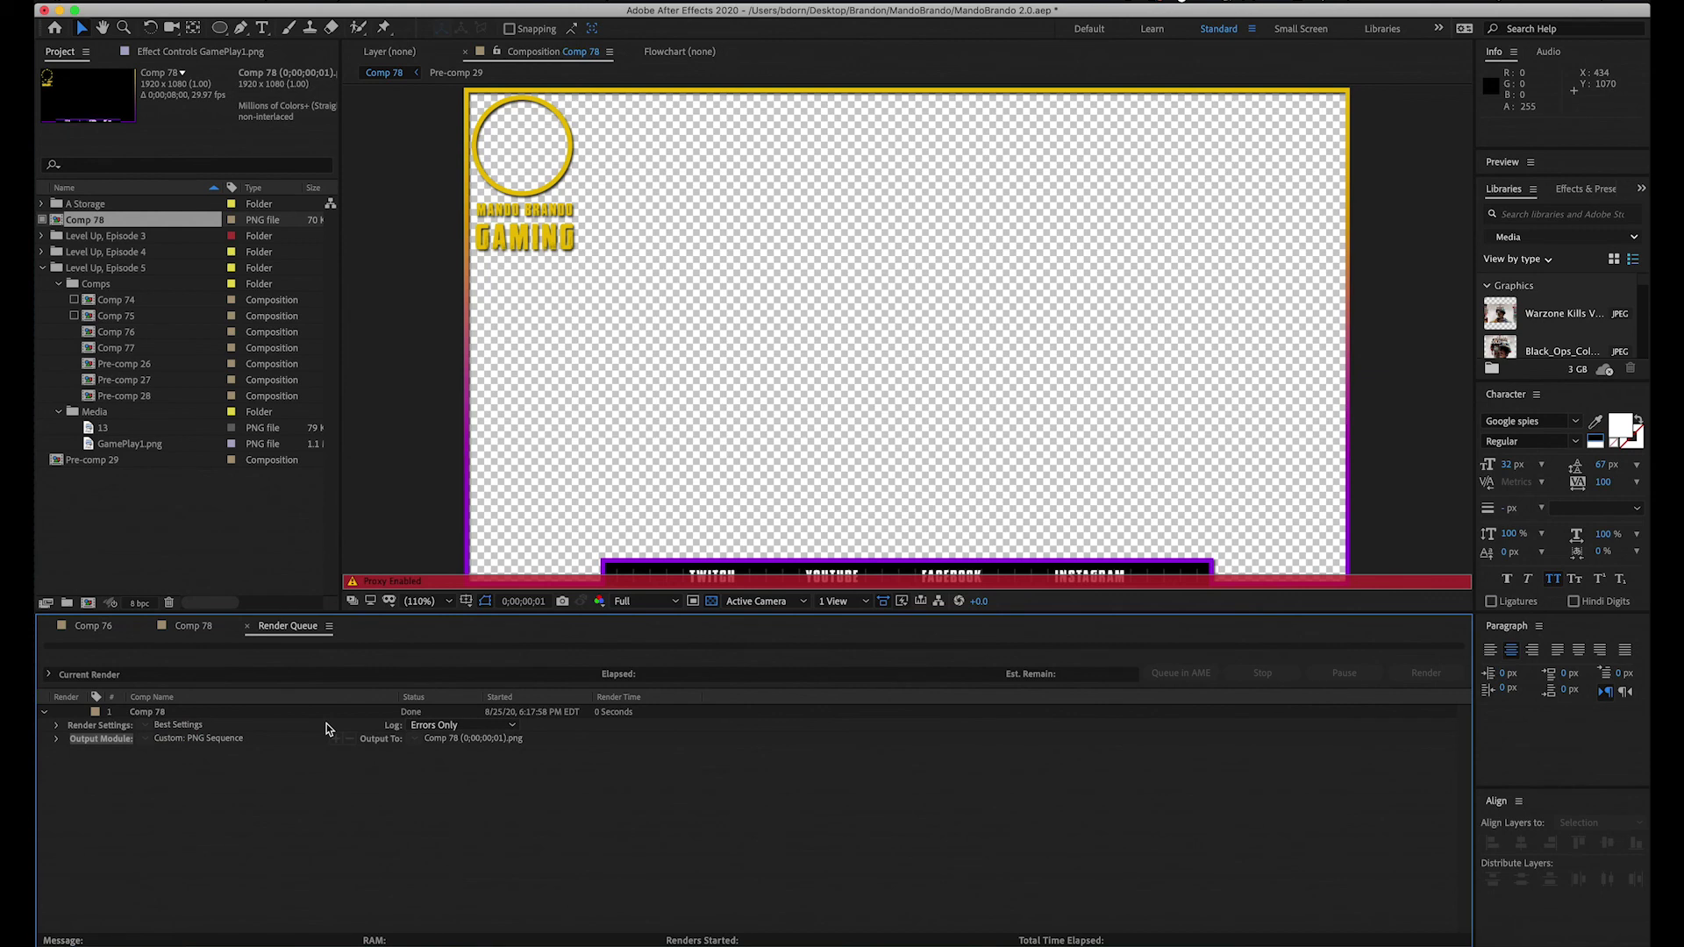
Step: Remove the finished Comp 78 item from the render queue and turn off the composition's proxy
click(163, 715)
key(Delete)
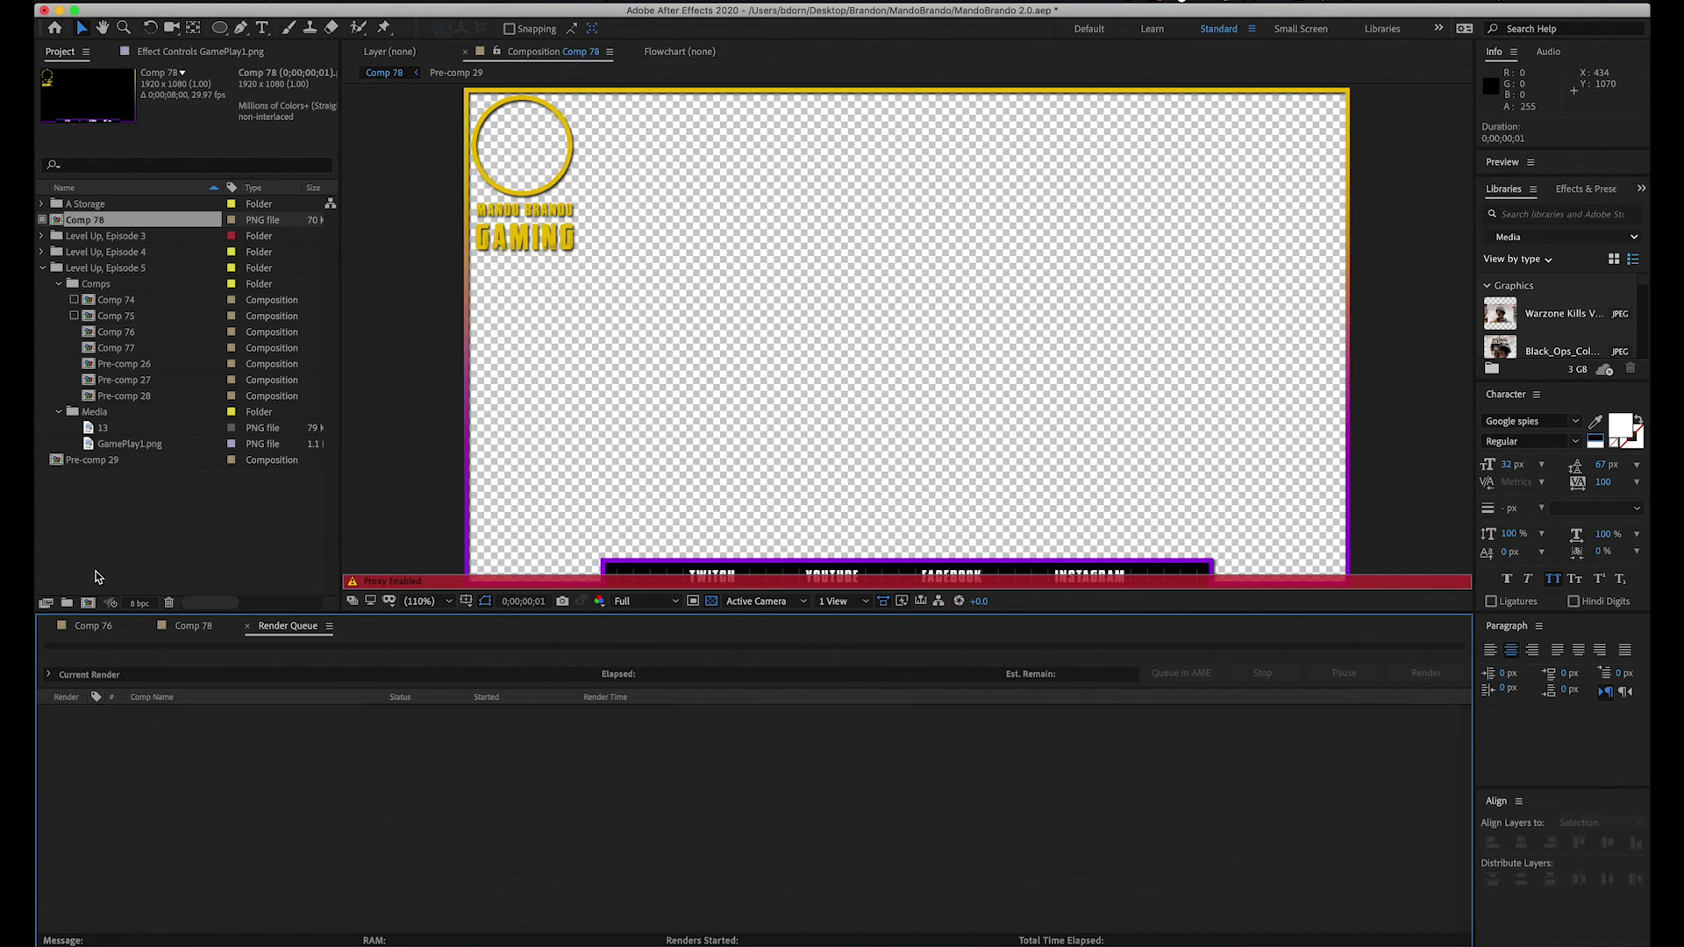
click(42, 219)
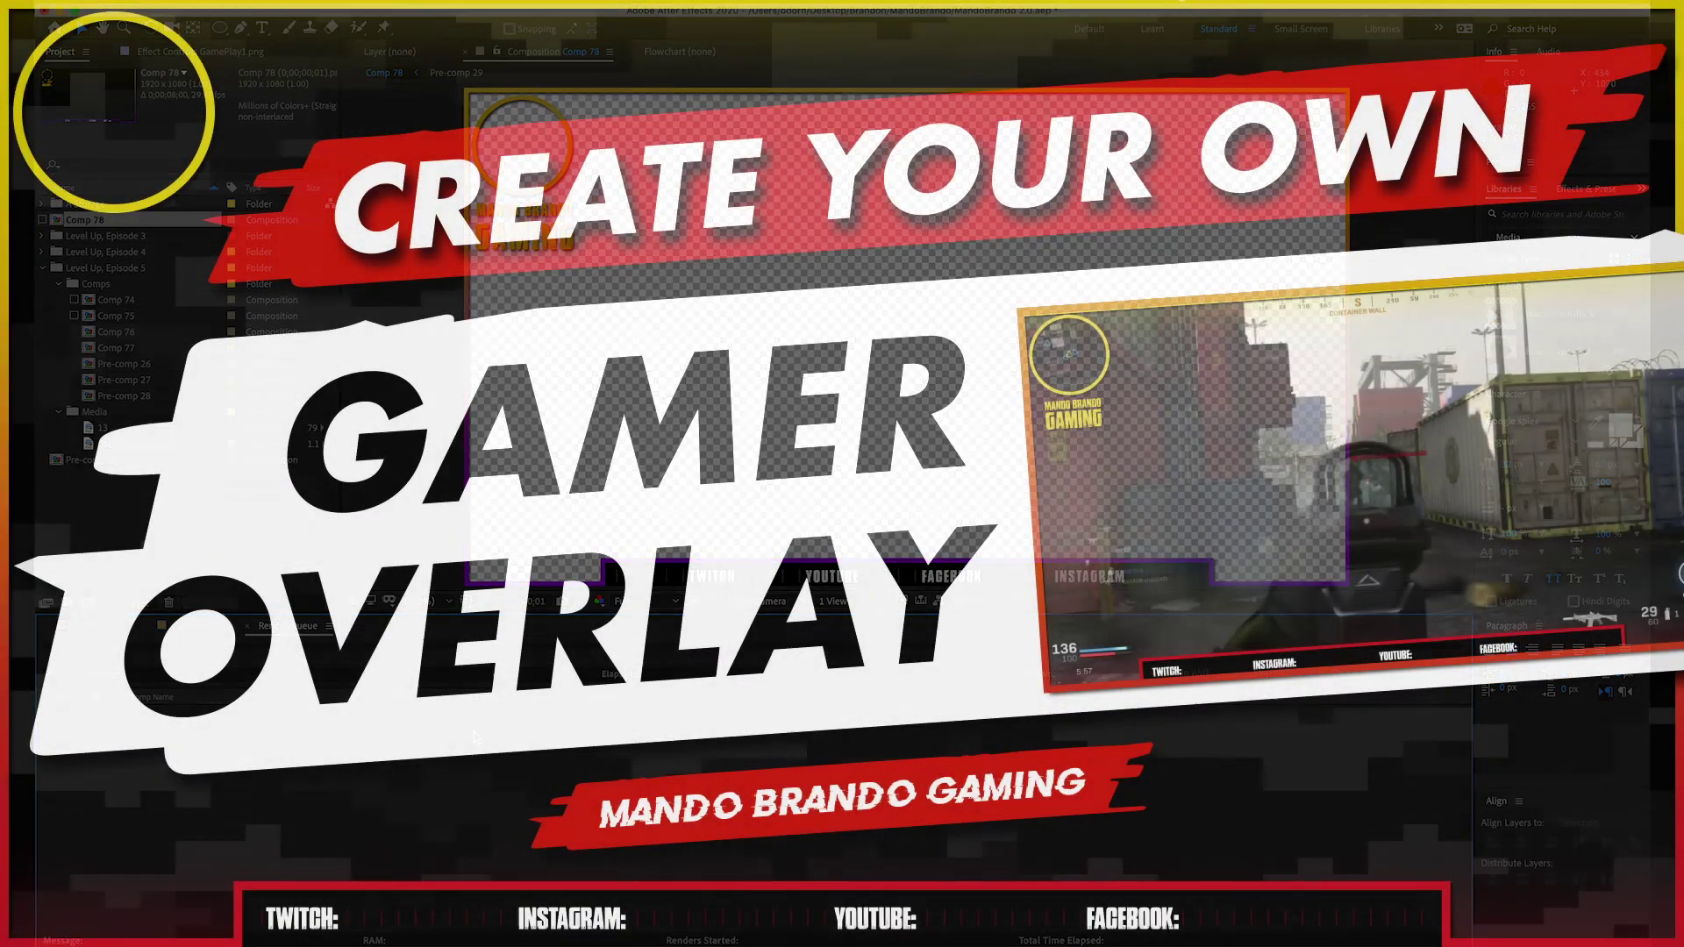